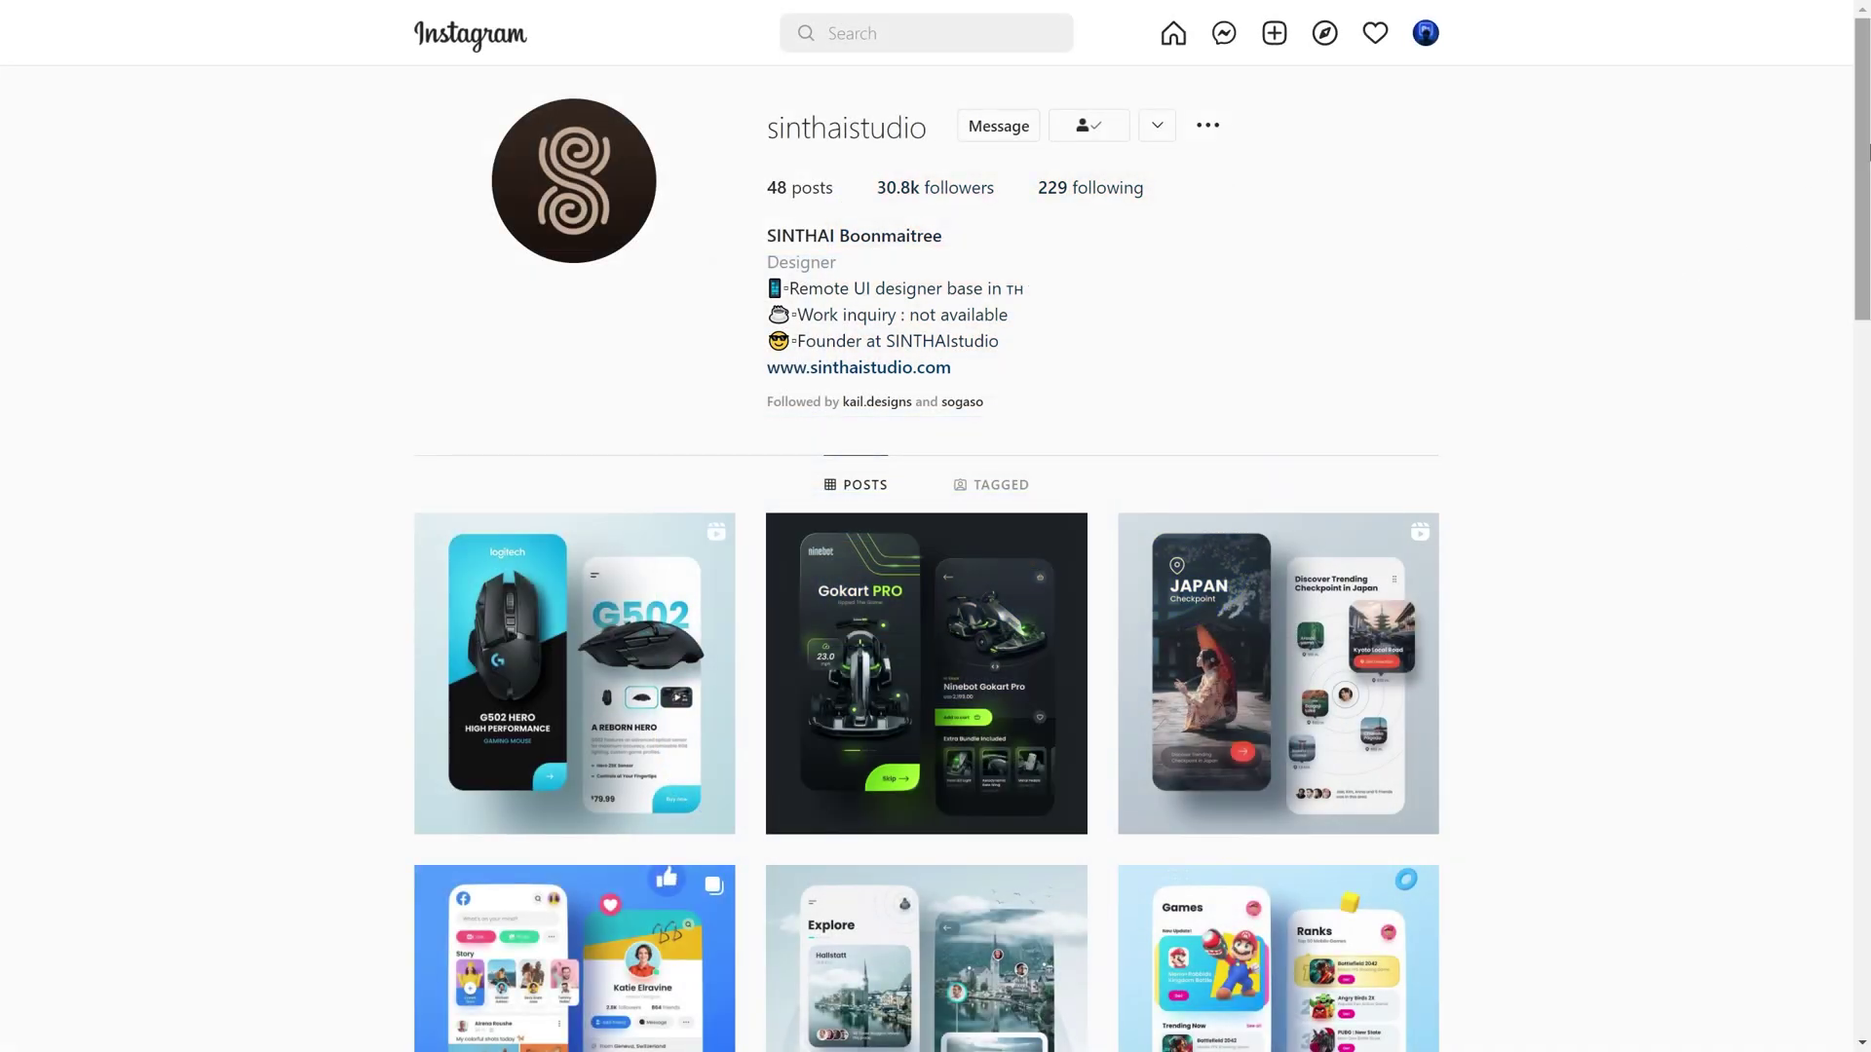
Step: Scroll down the Instagram profile to bring its grid of design posts into view
left_click_drag(1864, 154, 1868, 1004)
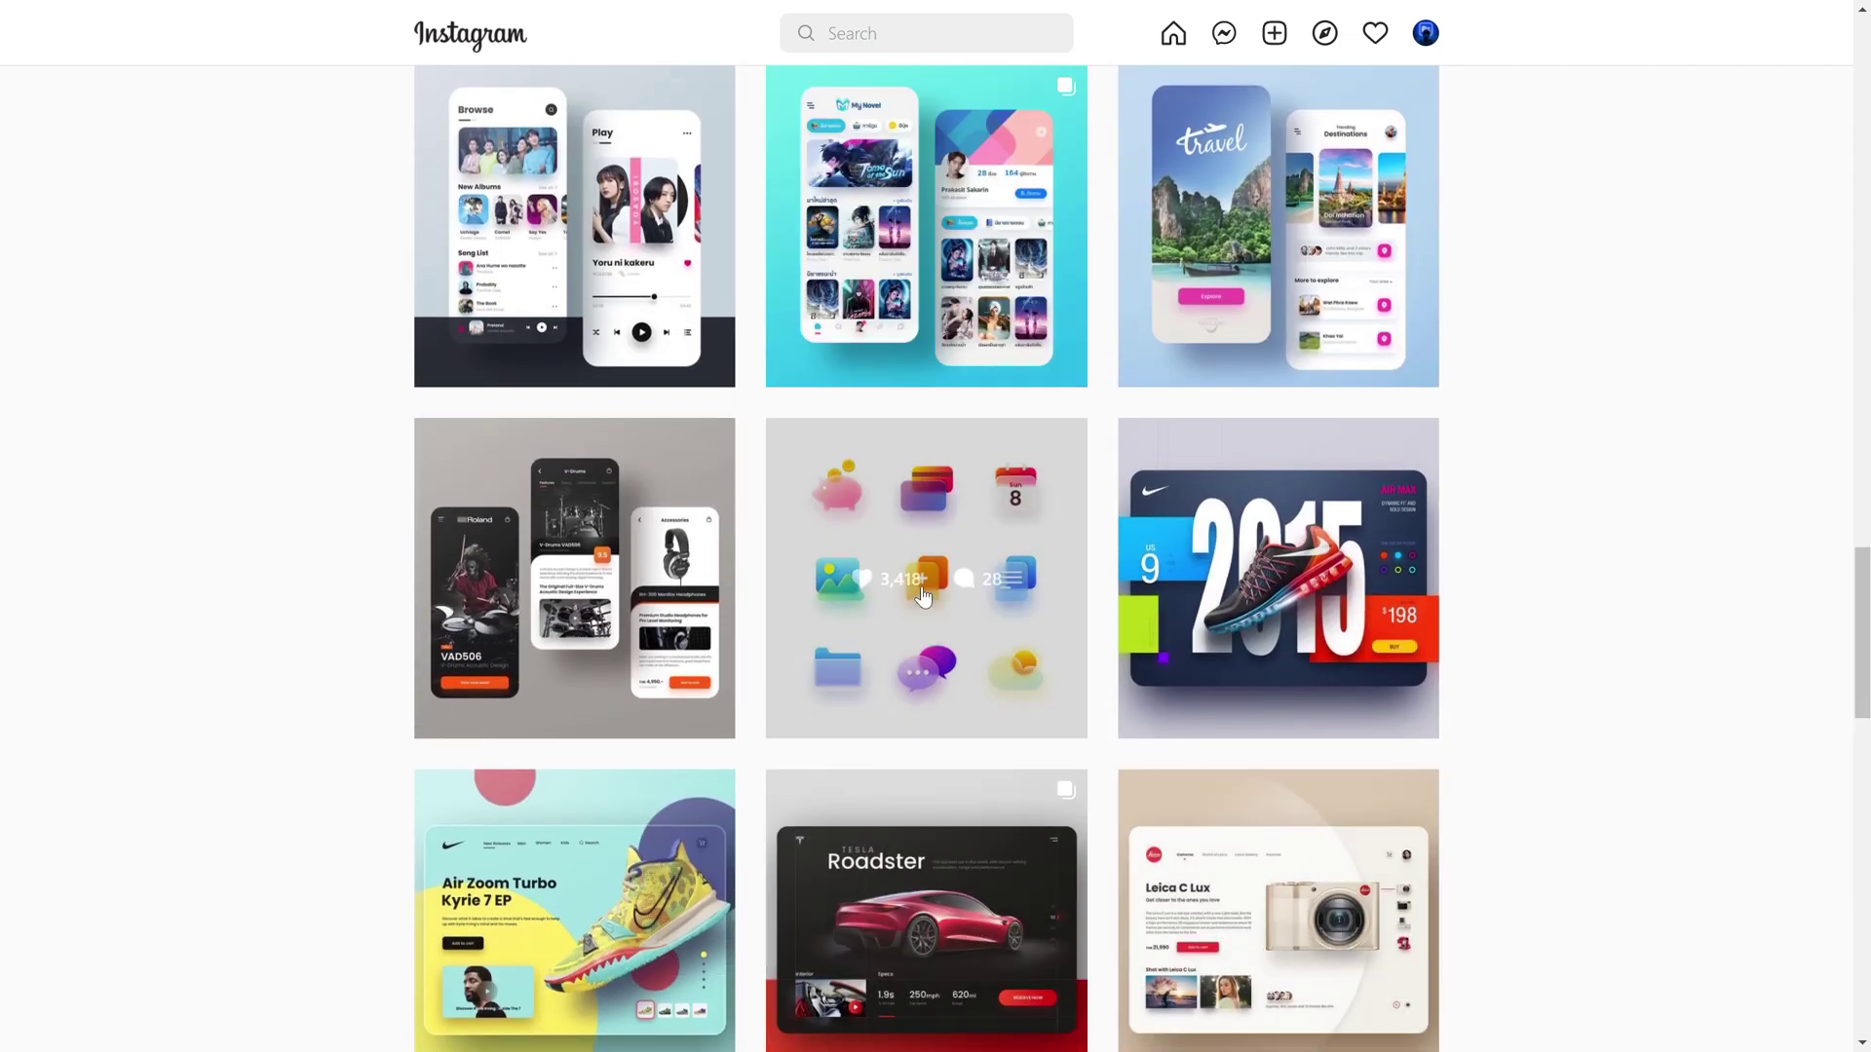
Step: Open the glassmorphism icons post and view its dark-background and light-background icon images
left_click(921, 590)
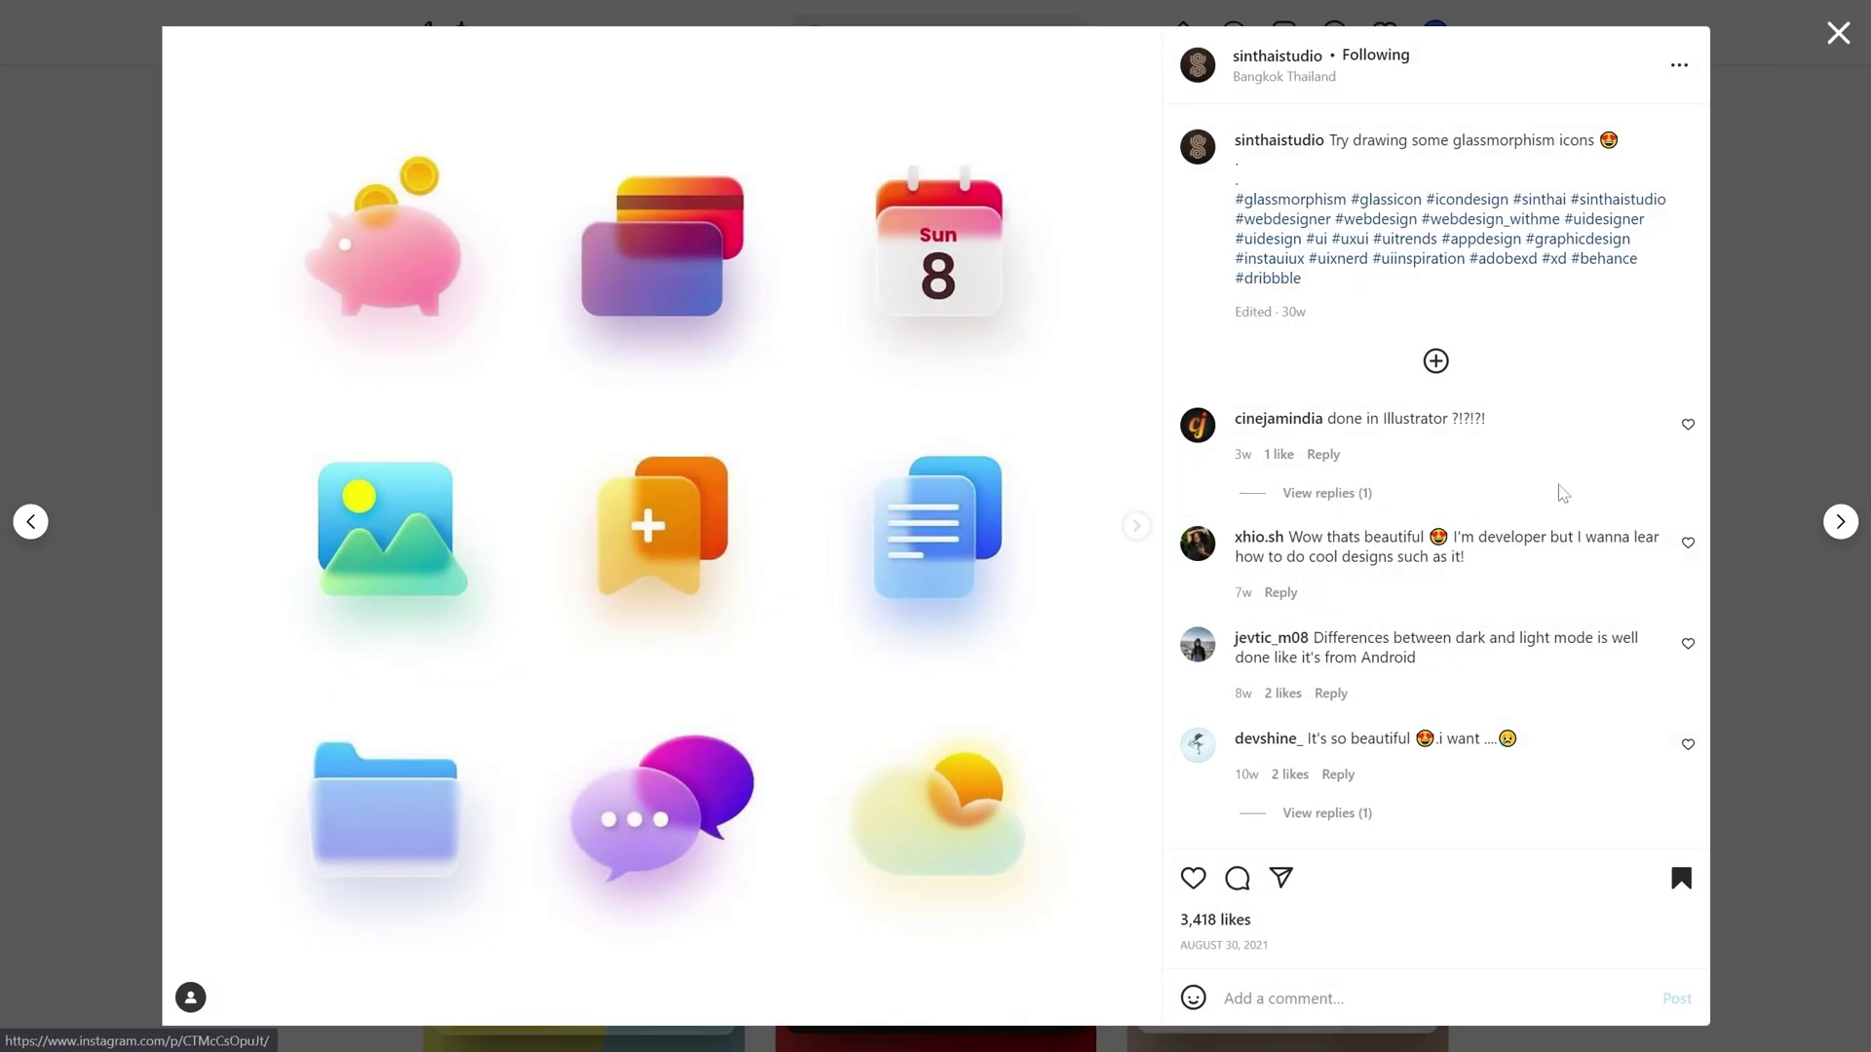
left_click(1135, 536)
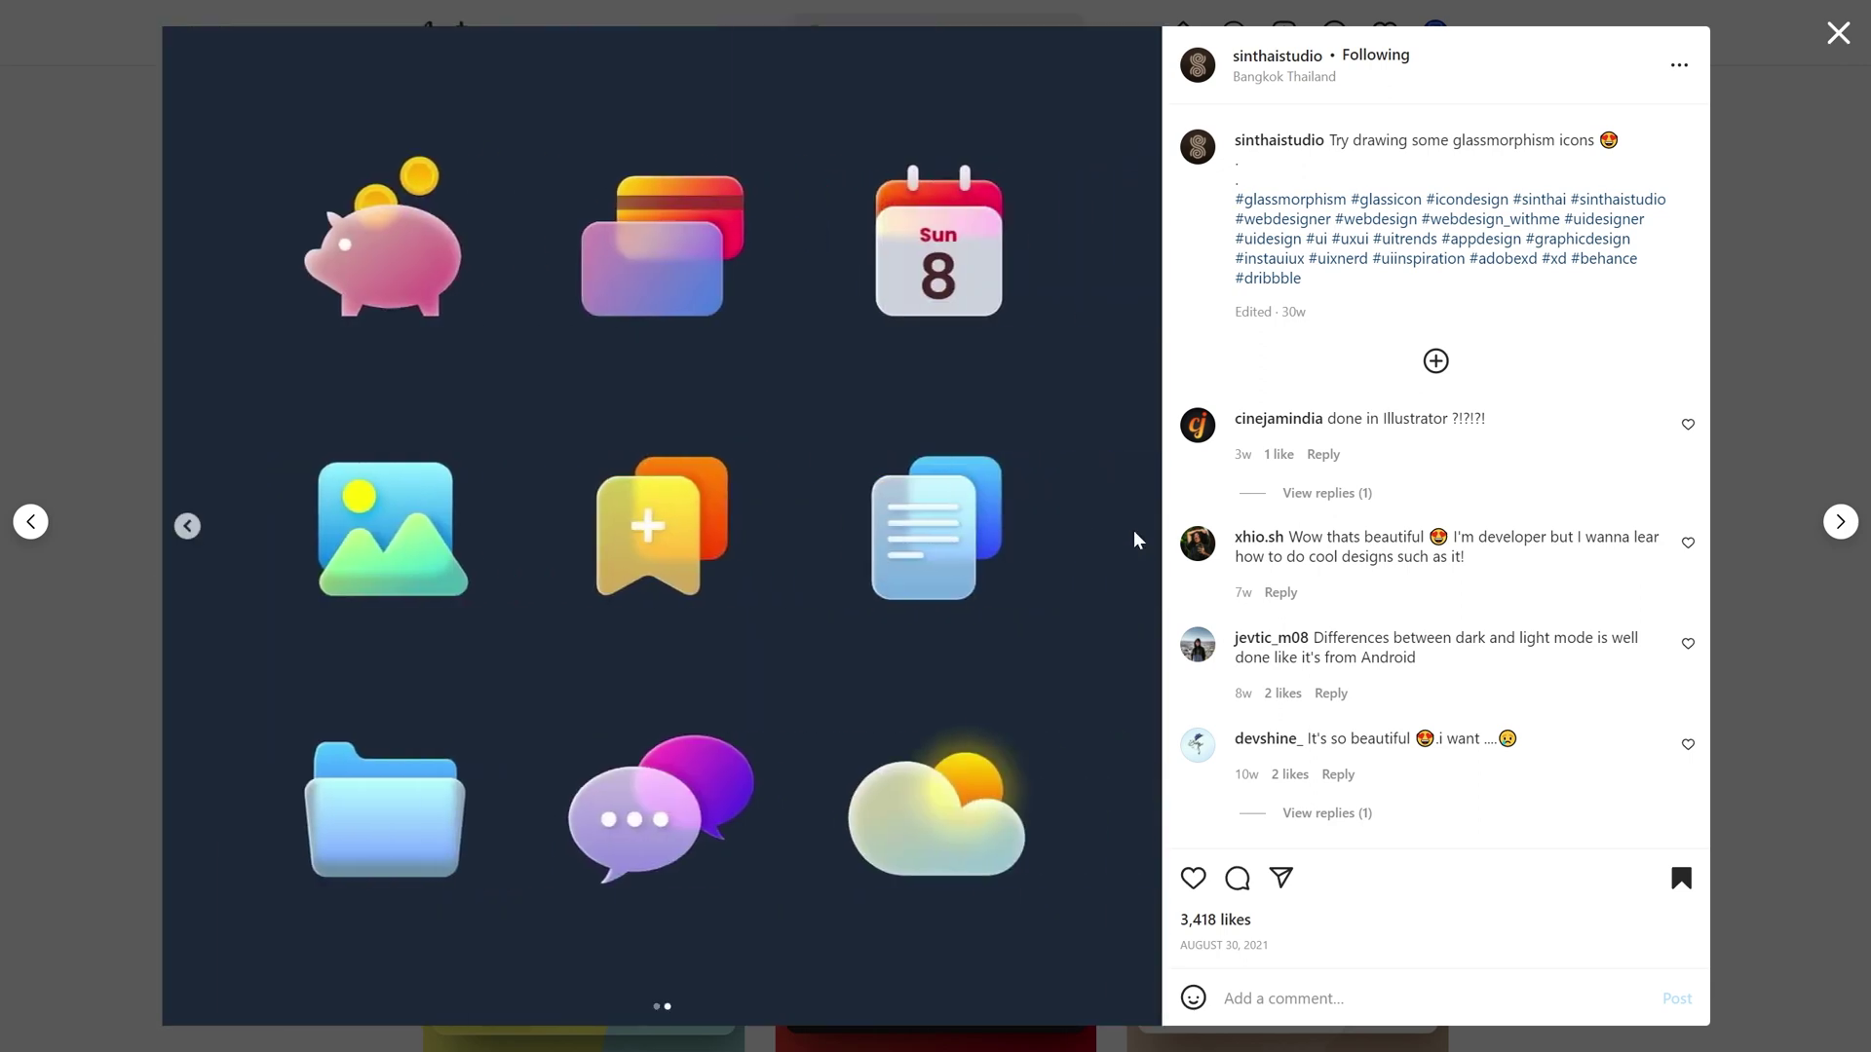
left_click(188, 531)
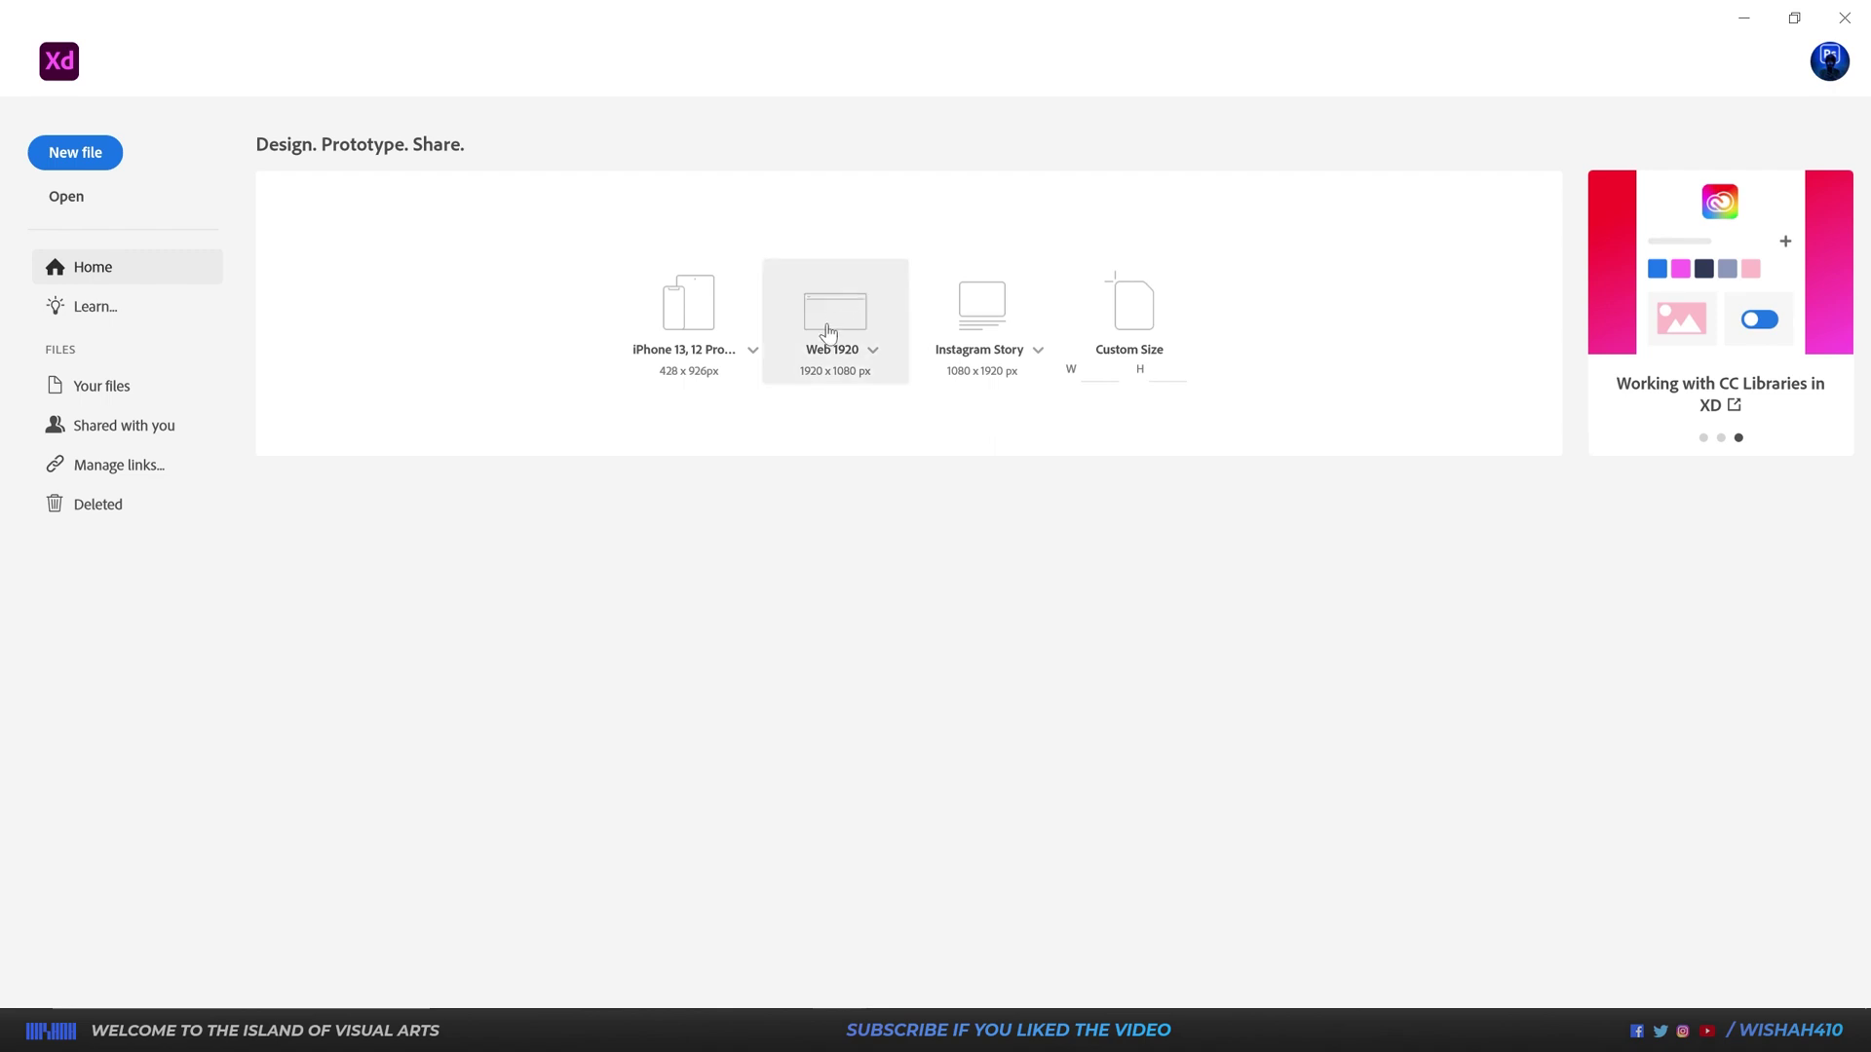
Step: Create a new Web 1920 document and place the reference icons image on the artboard
left_click(828, 331)
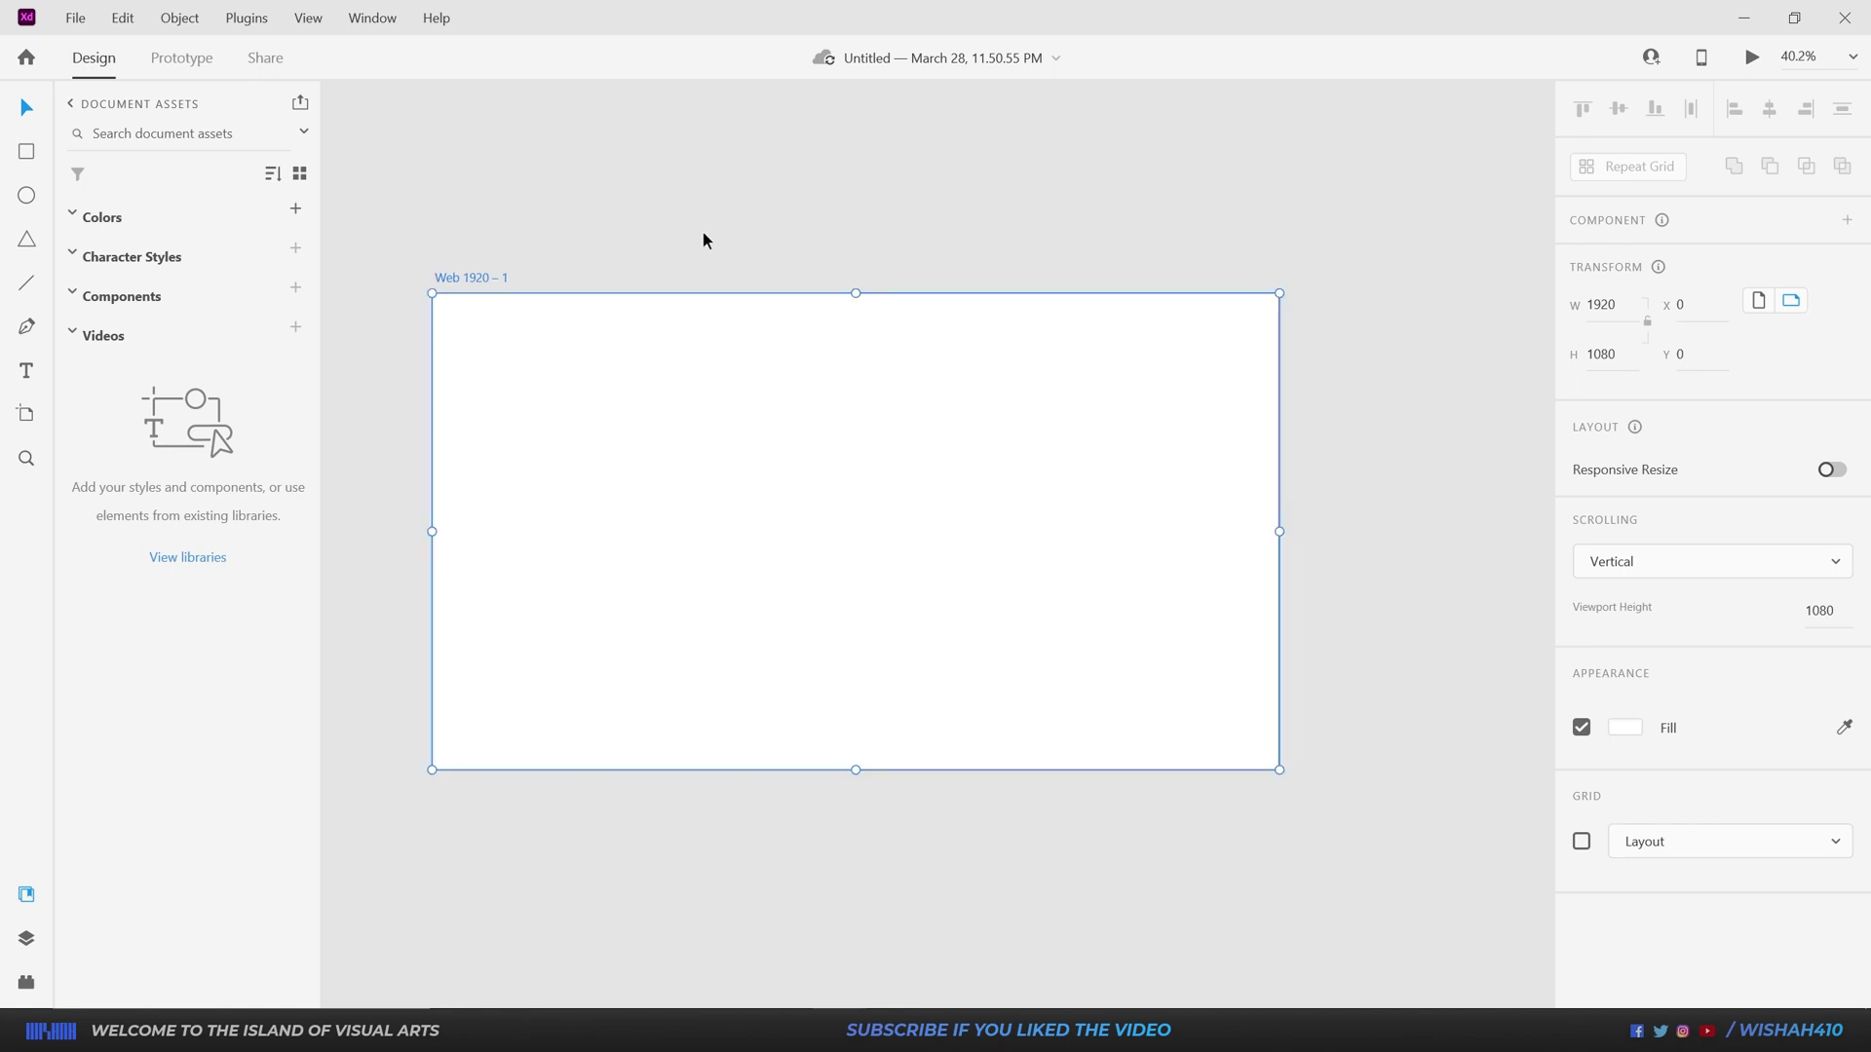
left_click(706, 241)
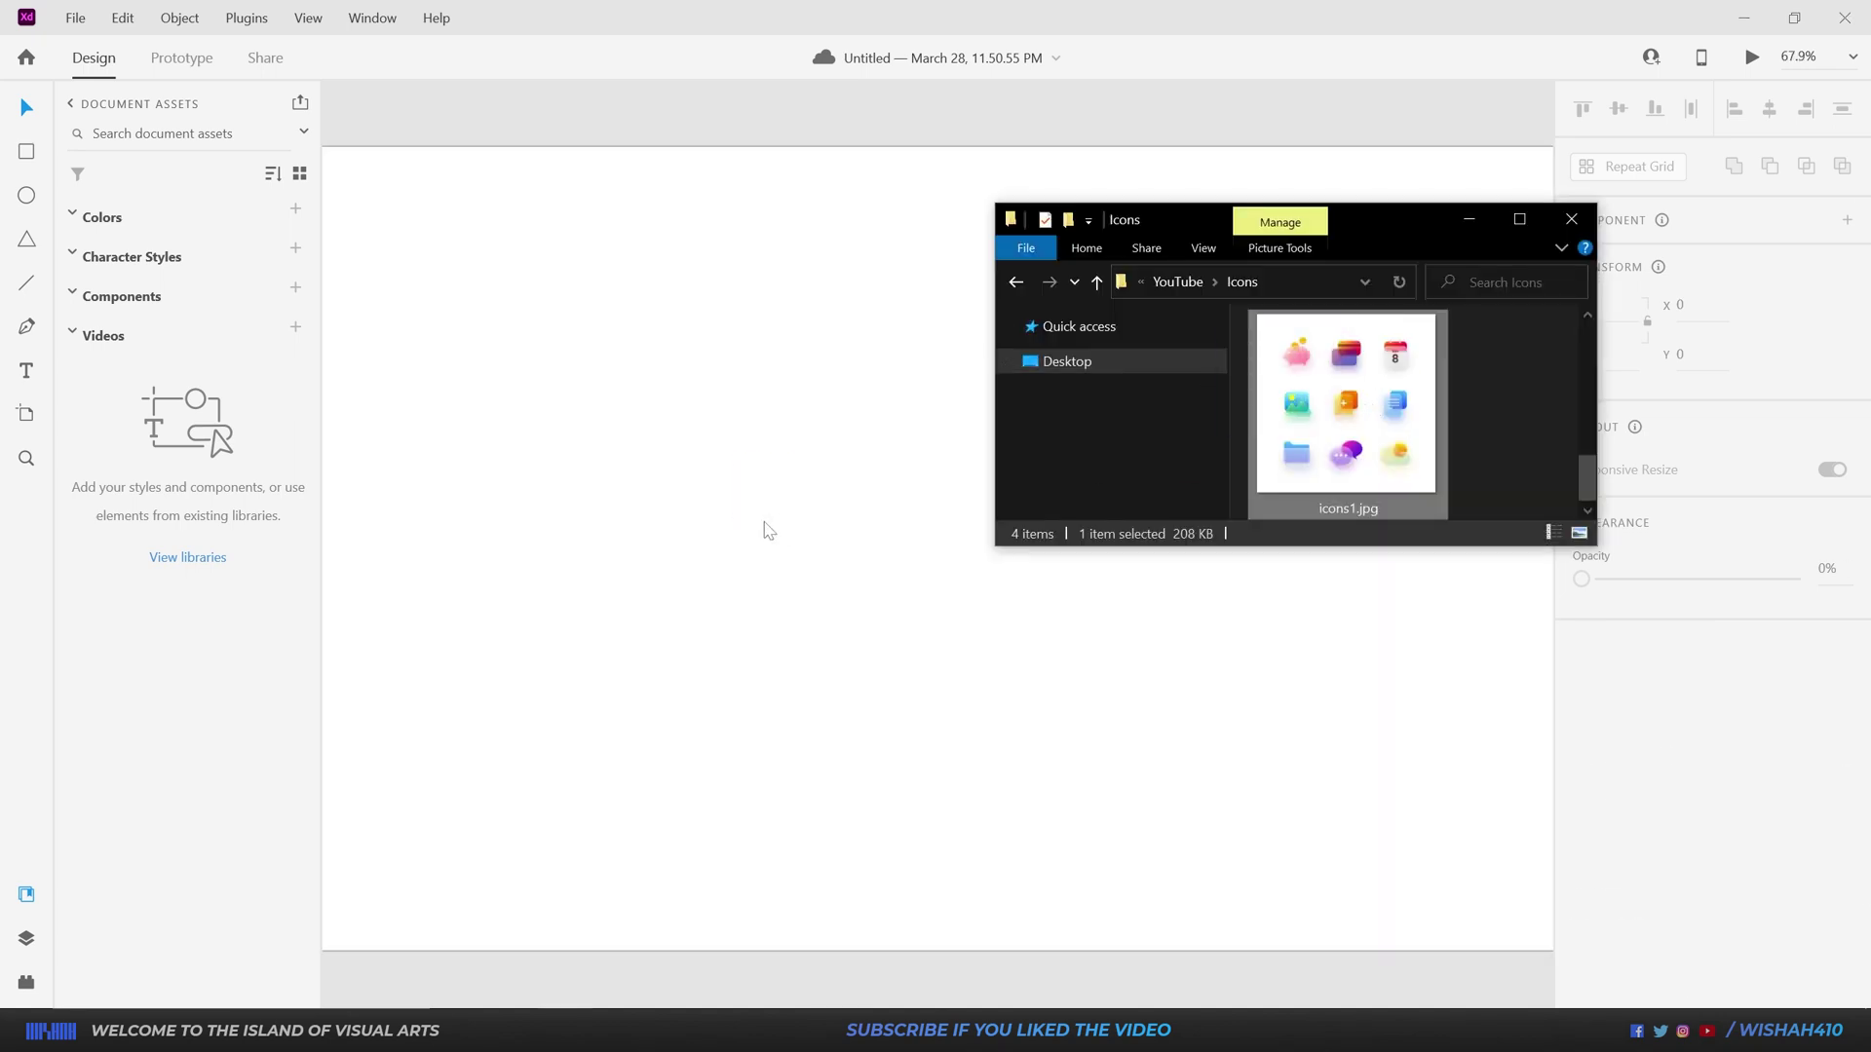
left_click_drag(768, 530, 769, 531)
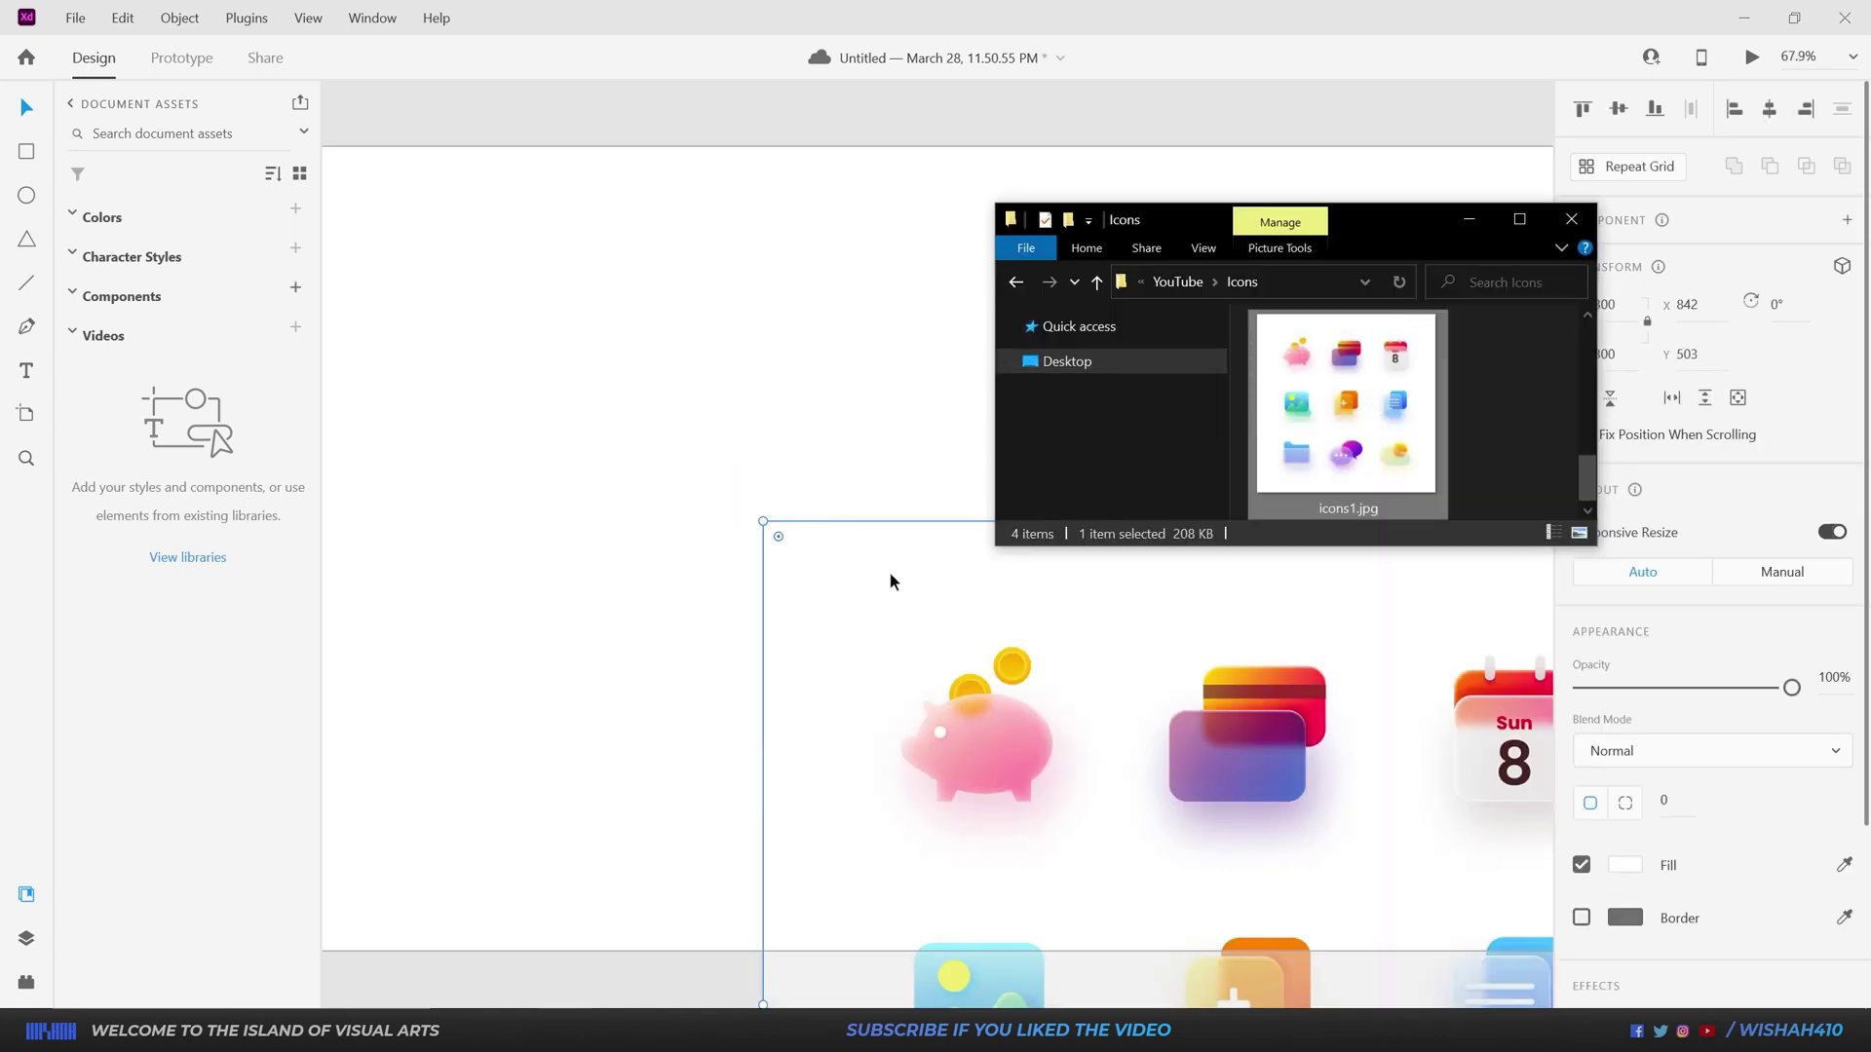
left_click_drag(874, 390, 813, 419)
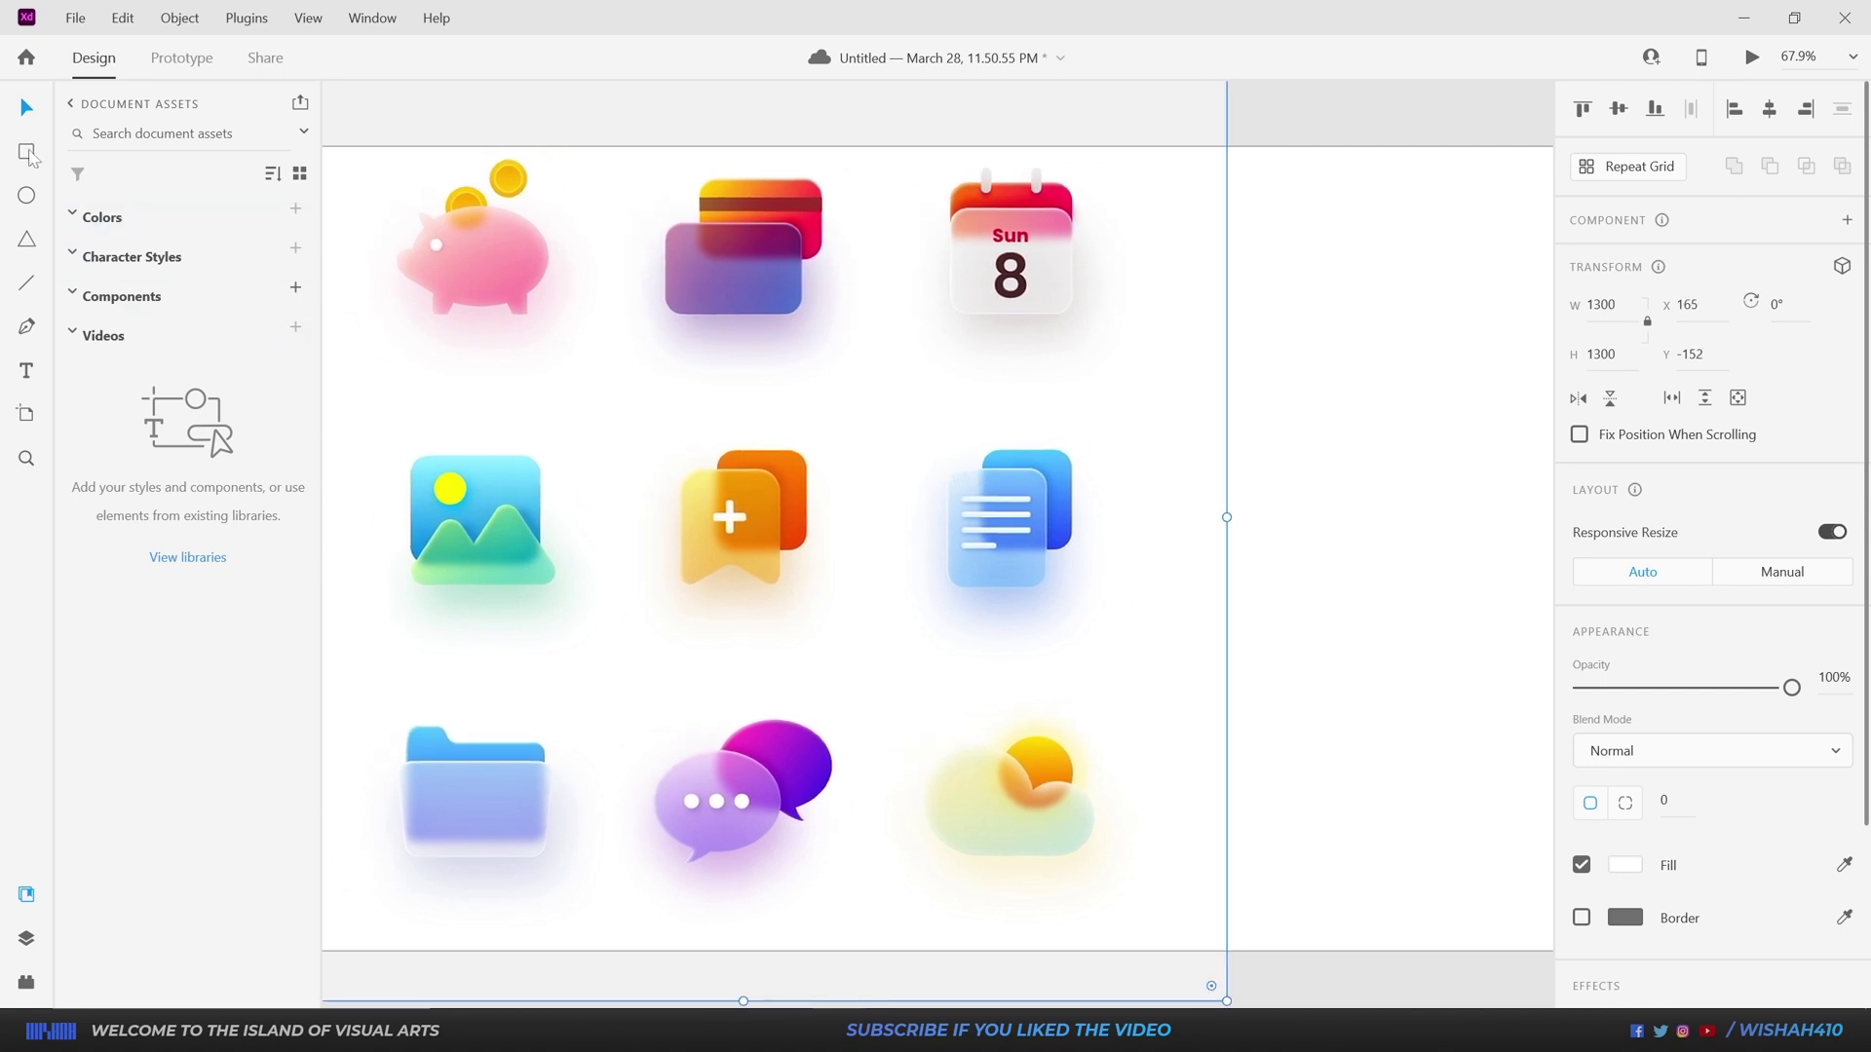
Step: Draw a rectangle over the blue document icon and mask the icons image with it
left_click(27, 153)
left_click_drag(845, 401, 1195, 691)
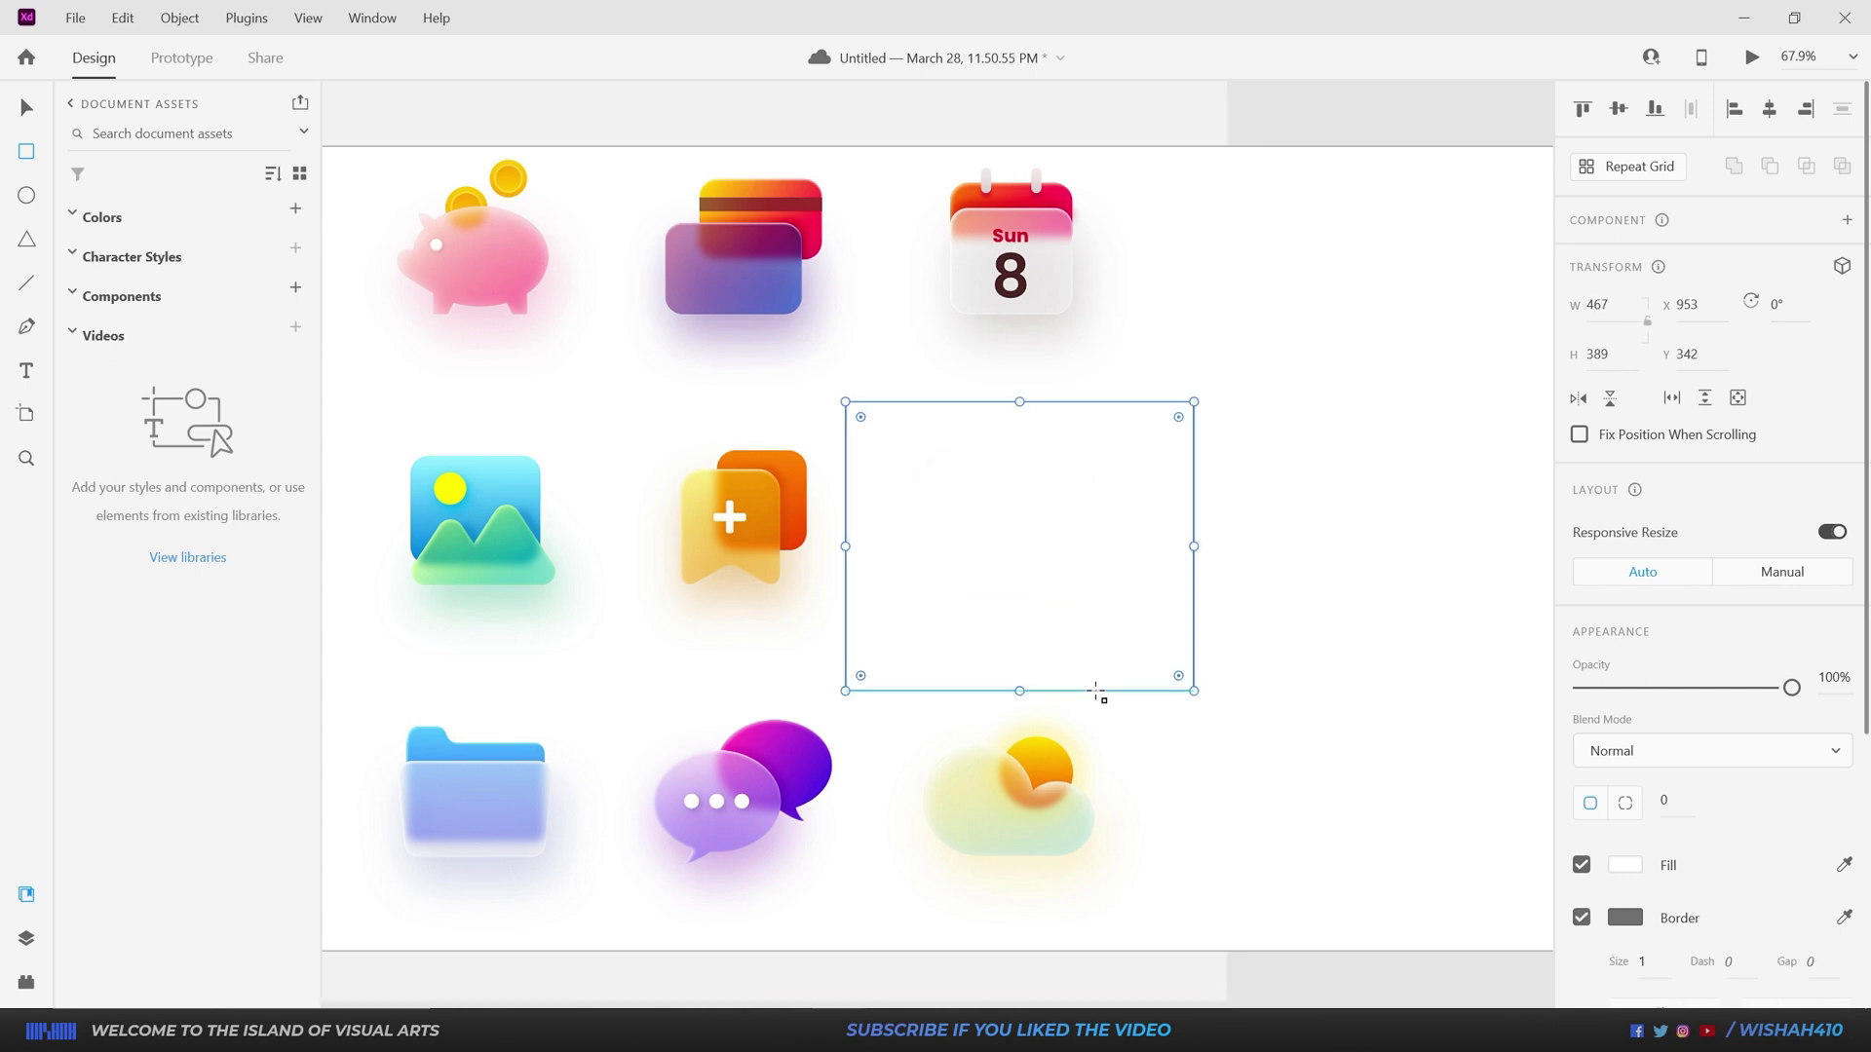
left_click(27, 111)
left_click_drag(1372, 435, 893, 601)
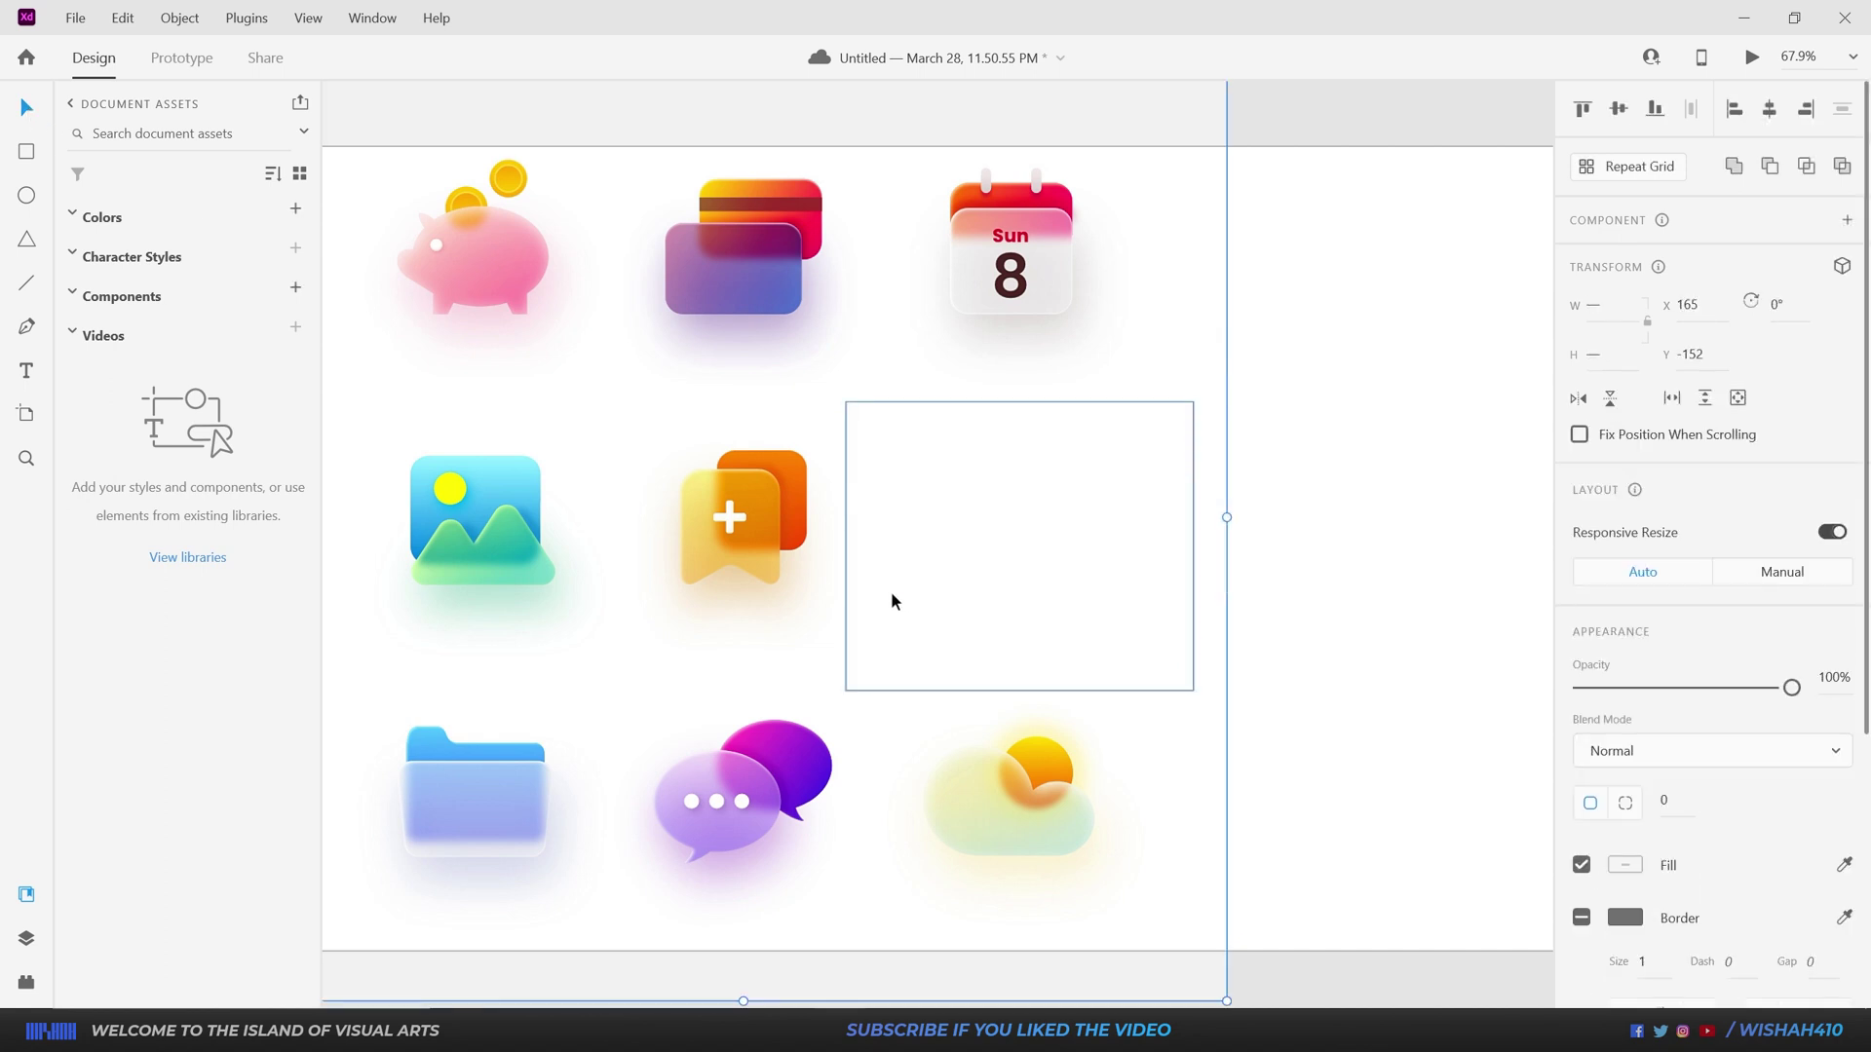
right_click(1055, 549)
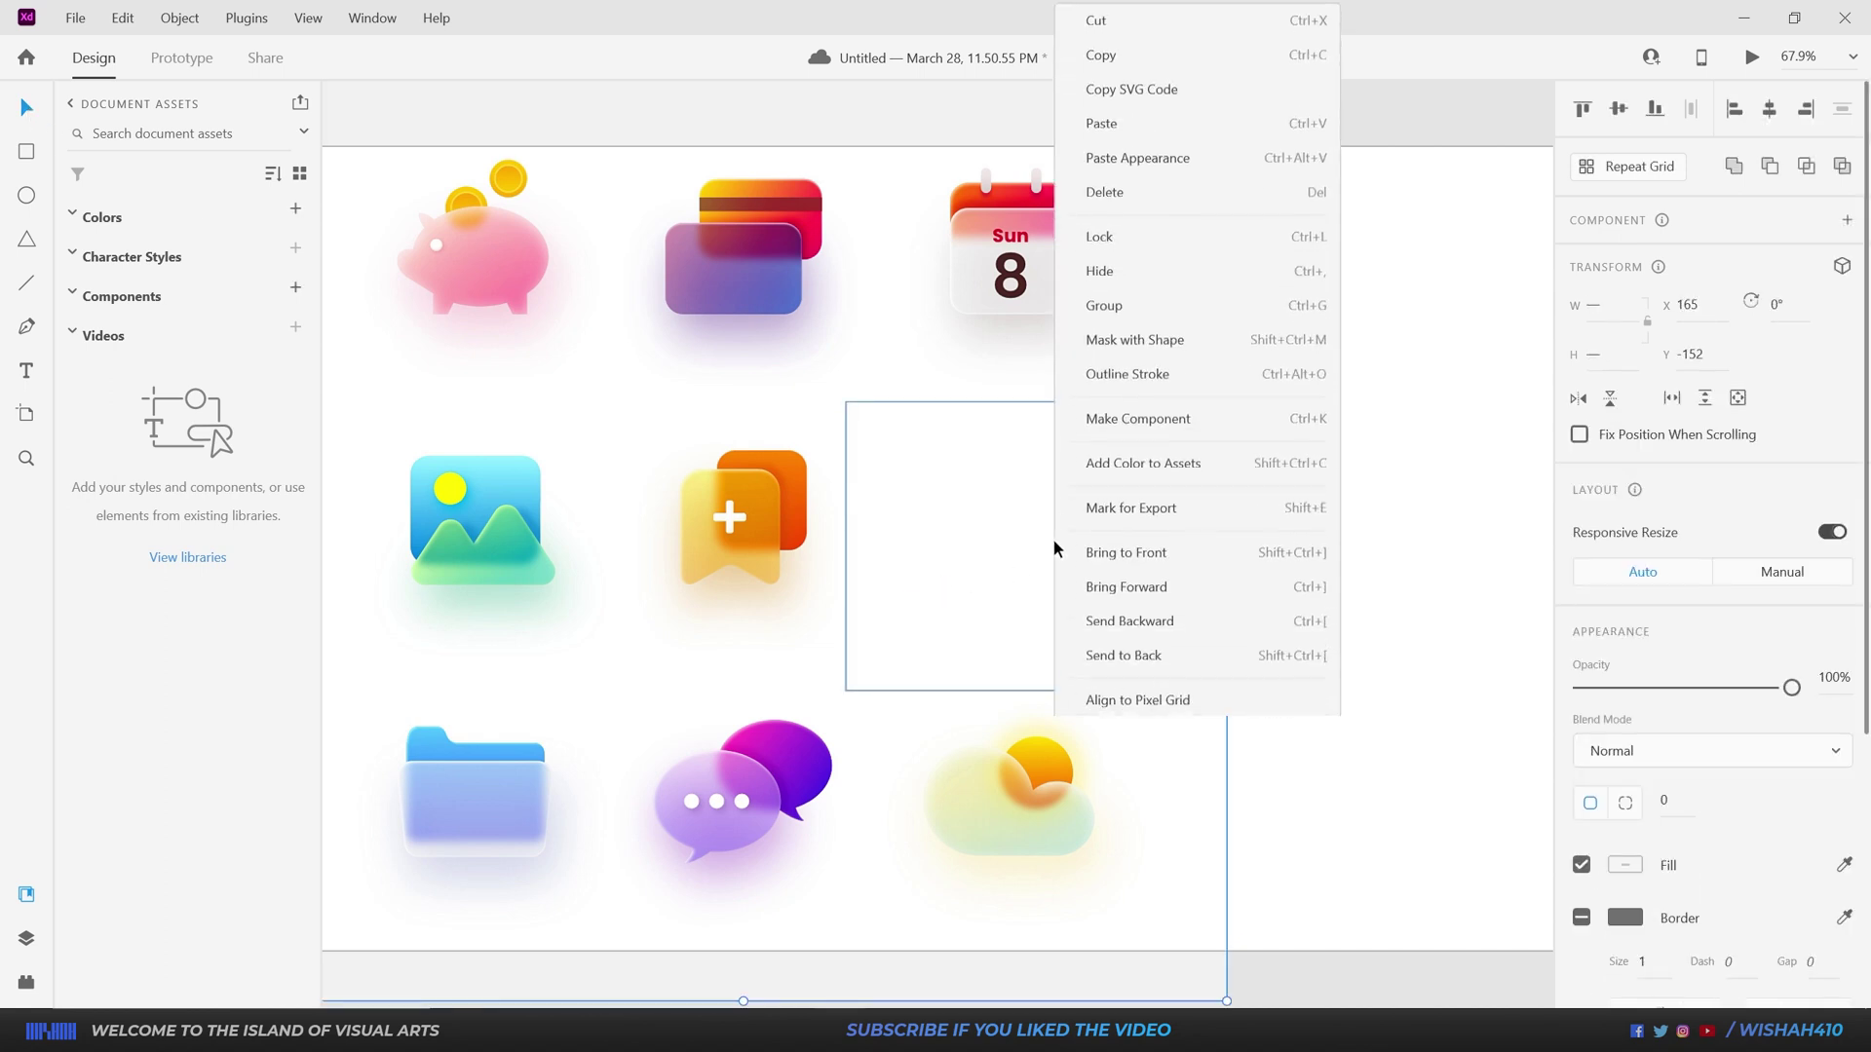
left_click(1157, 341)
Step: Adjust the masked image and mask shape so only the blue document icon shows
double_click(992, 559)
left_click_drag(992, 560, 687, 560)
left_click(877, 690)
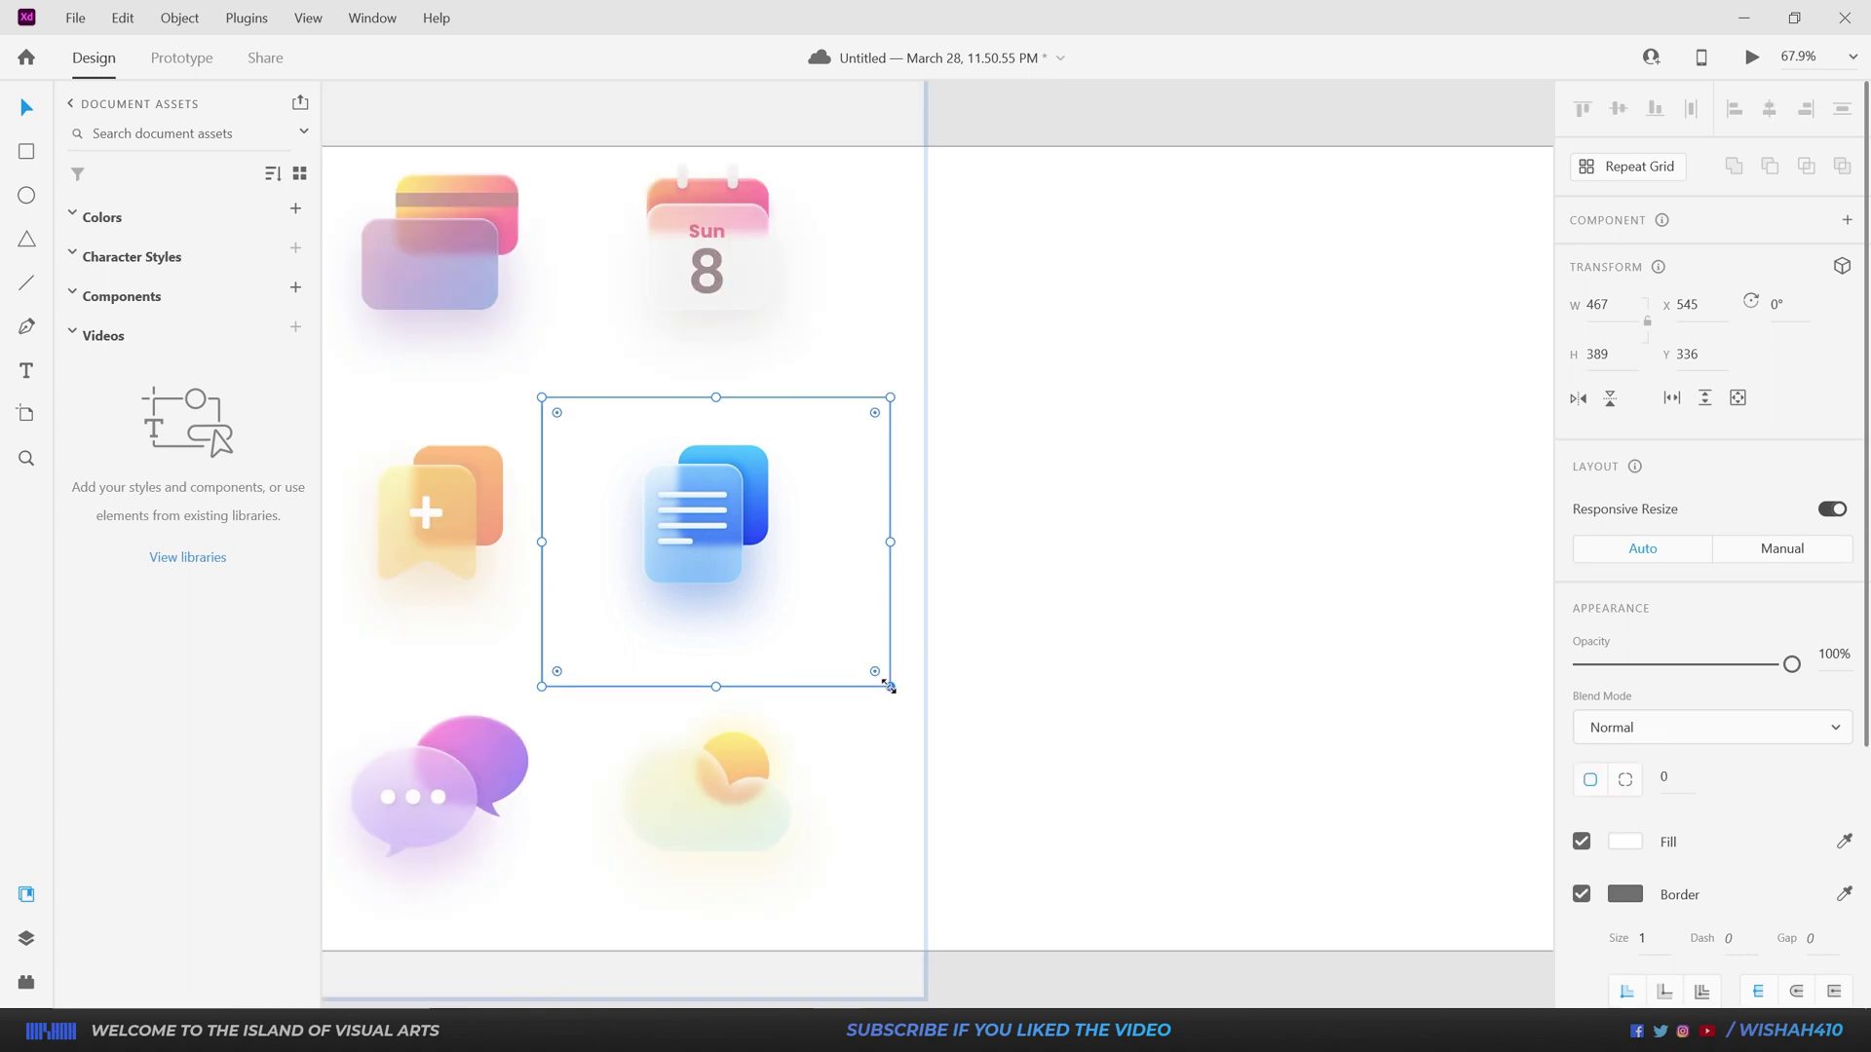
left_click_drag(889, 686, 868, 659)
left_click(1059, 635)
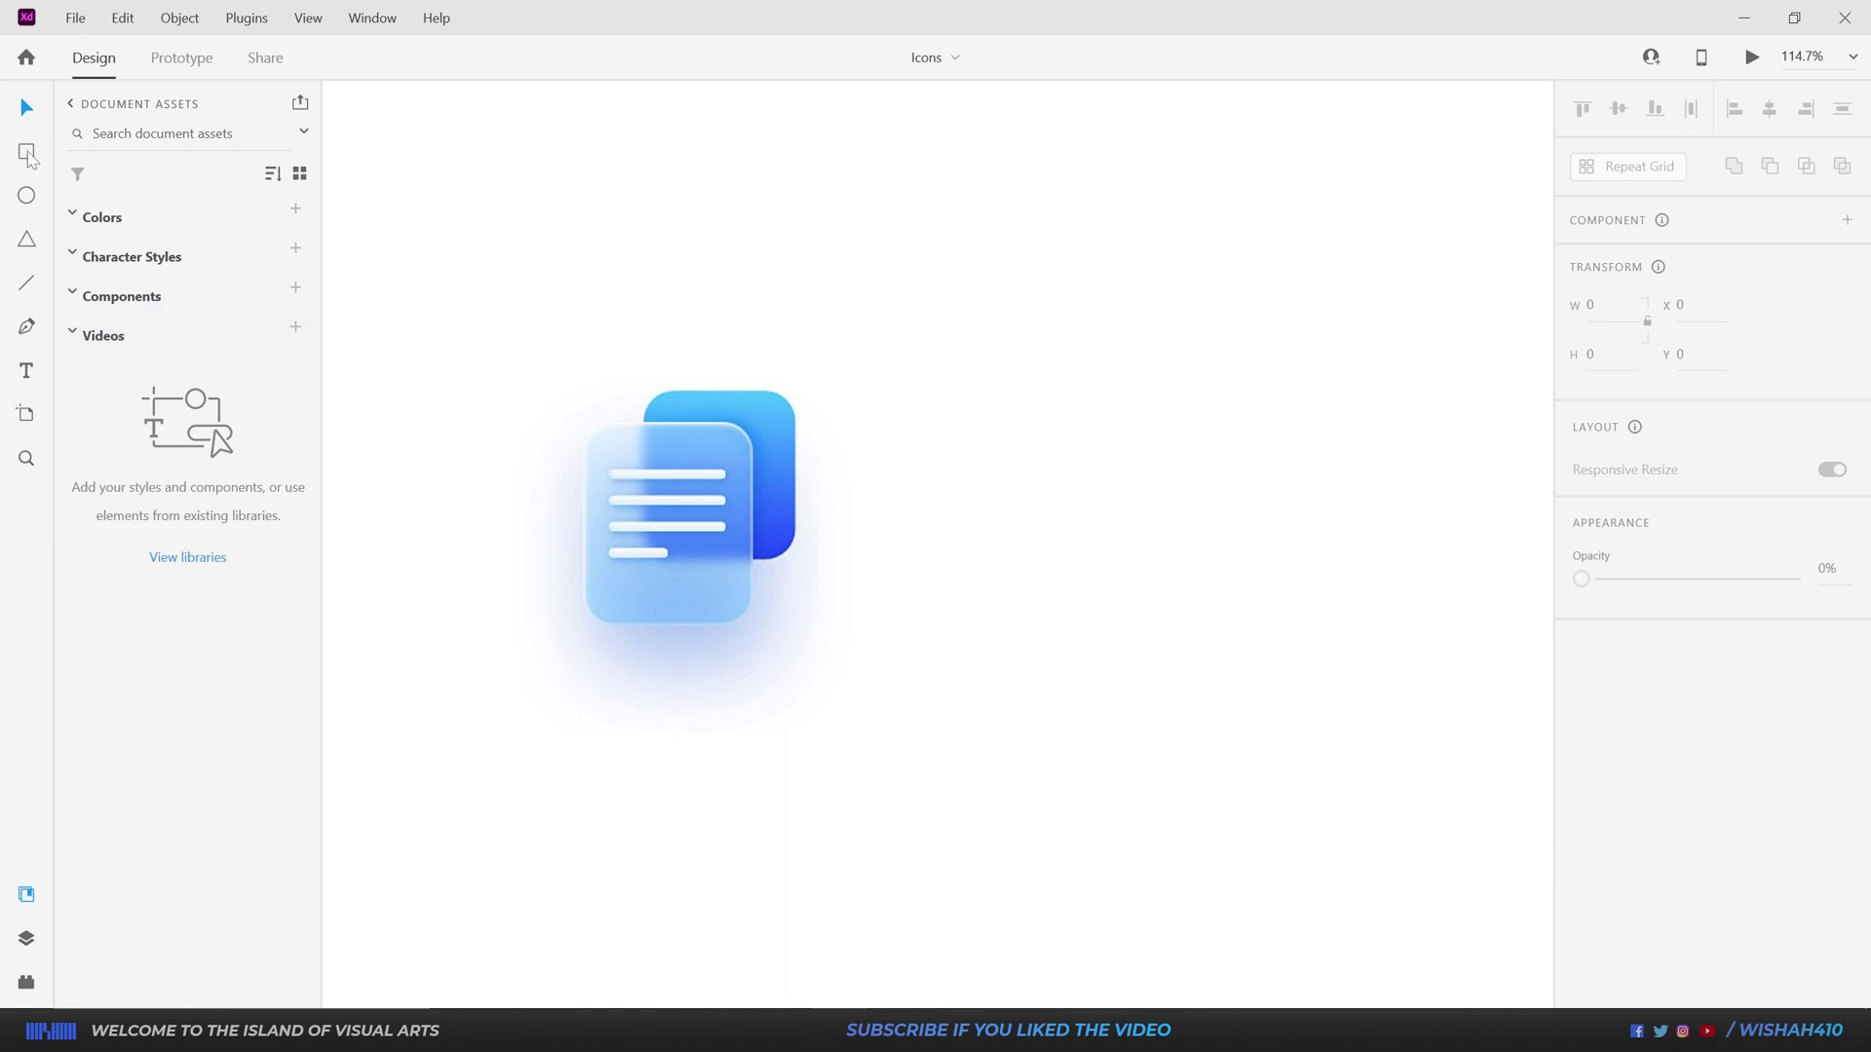
left_click(28, 154)
Step: Draw a 126×159 borderless bright cyan rectangle right of the icon with 23-px rounded corners
left_click(26, 894)
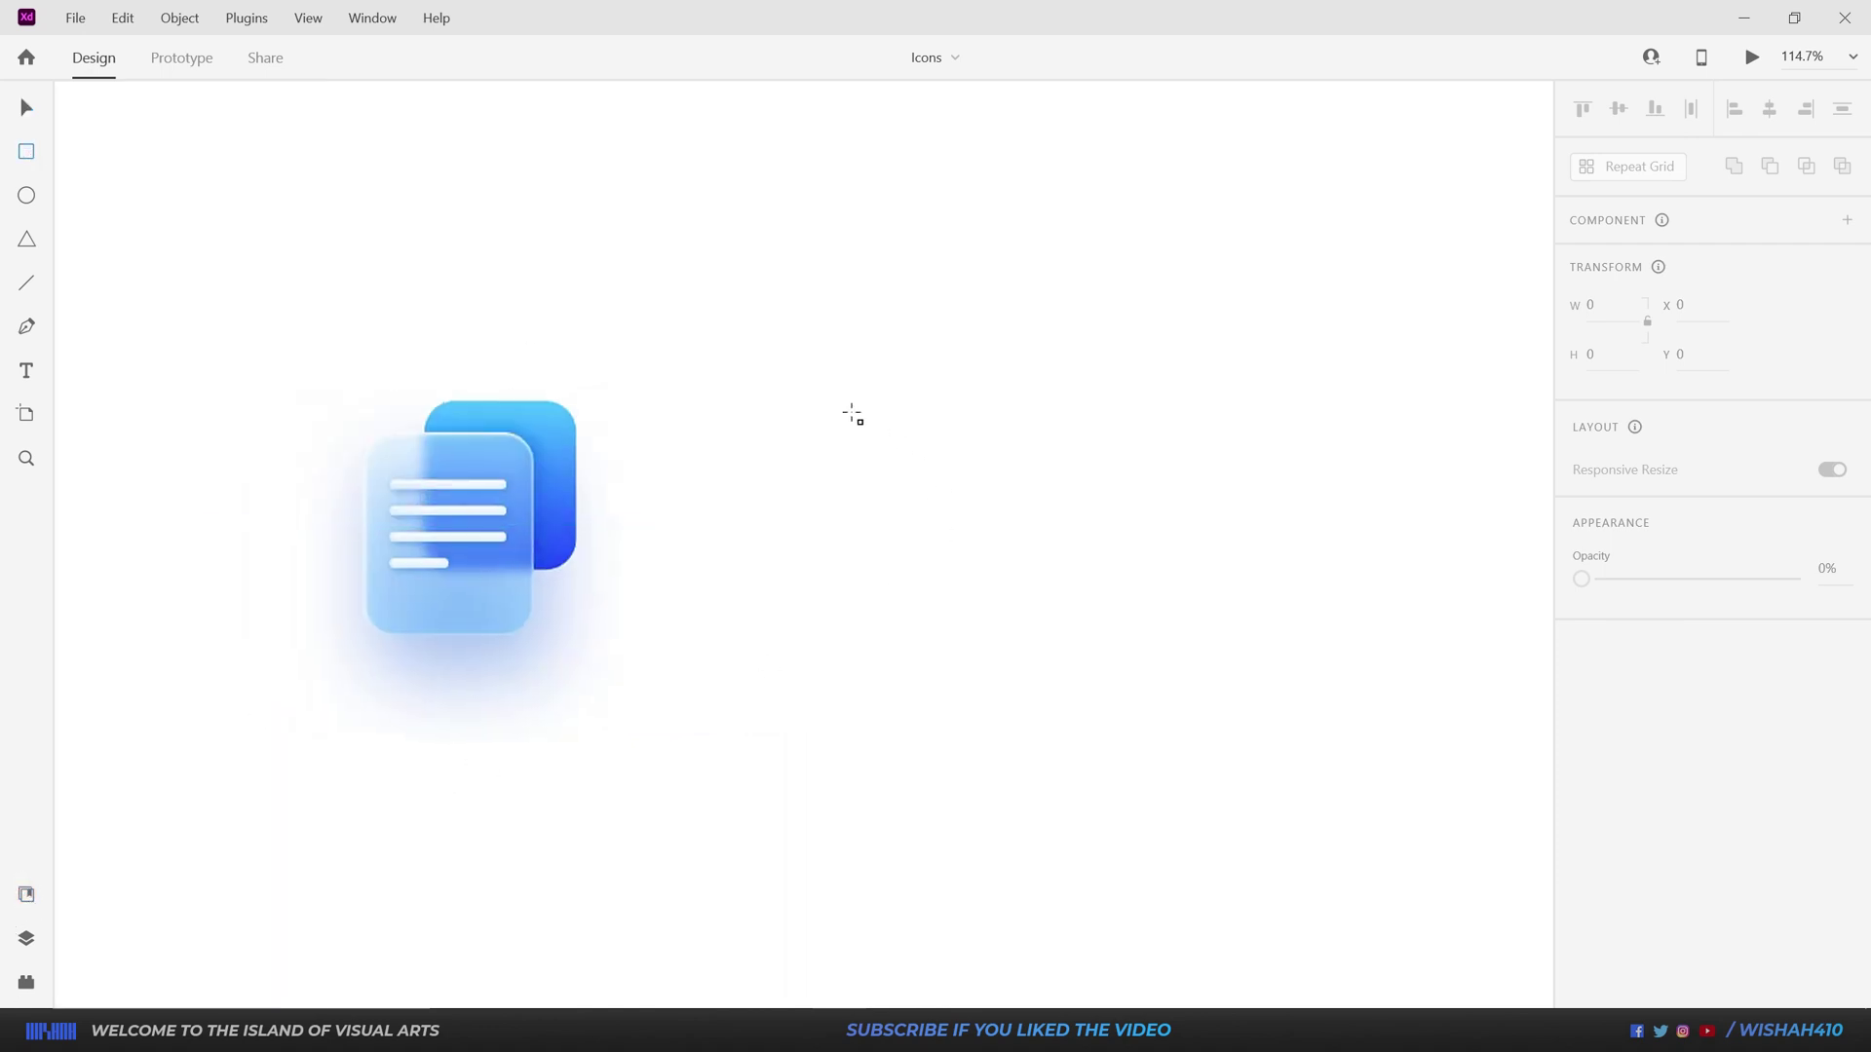
left_click_drag(762, 434, 920, 634)
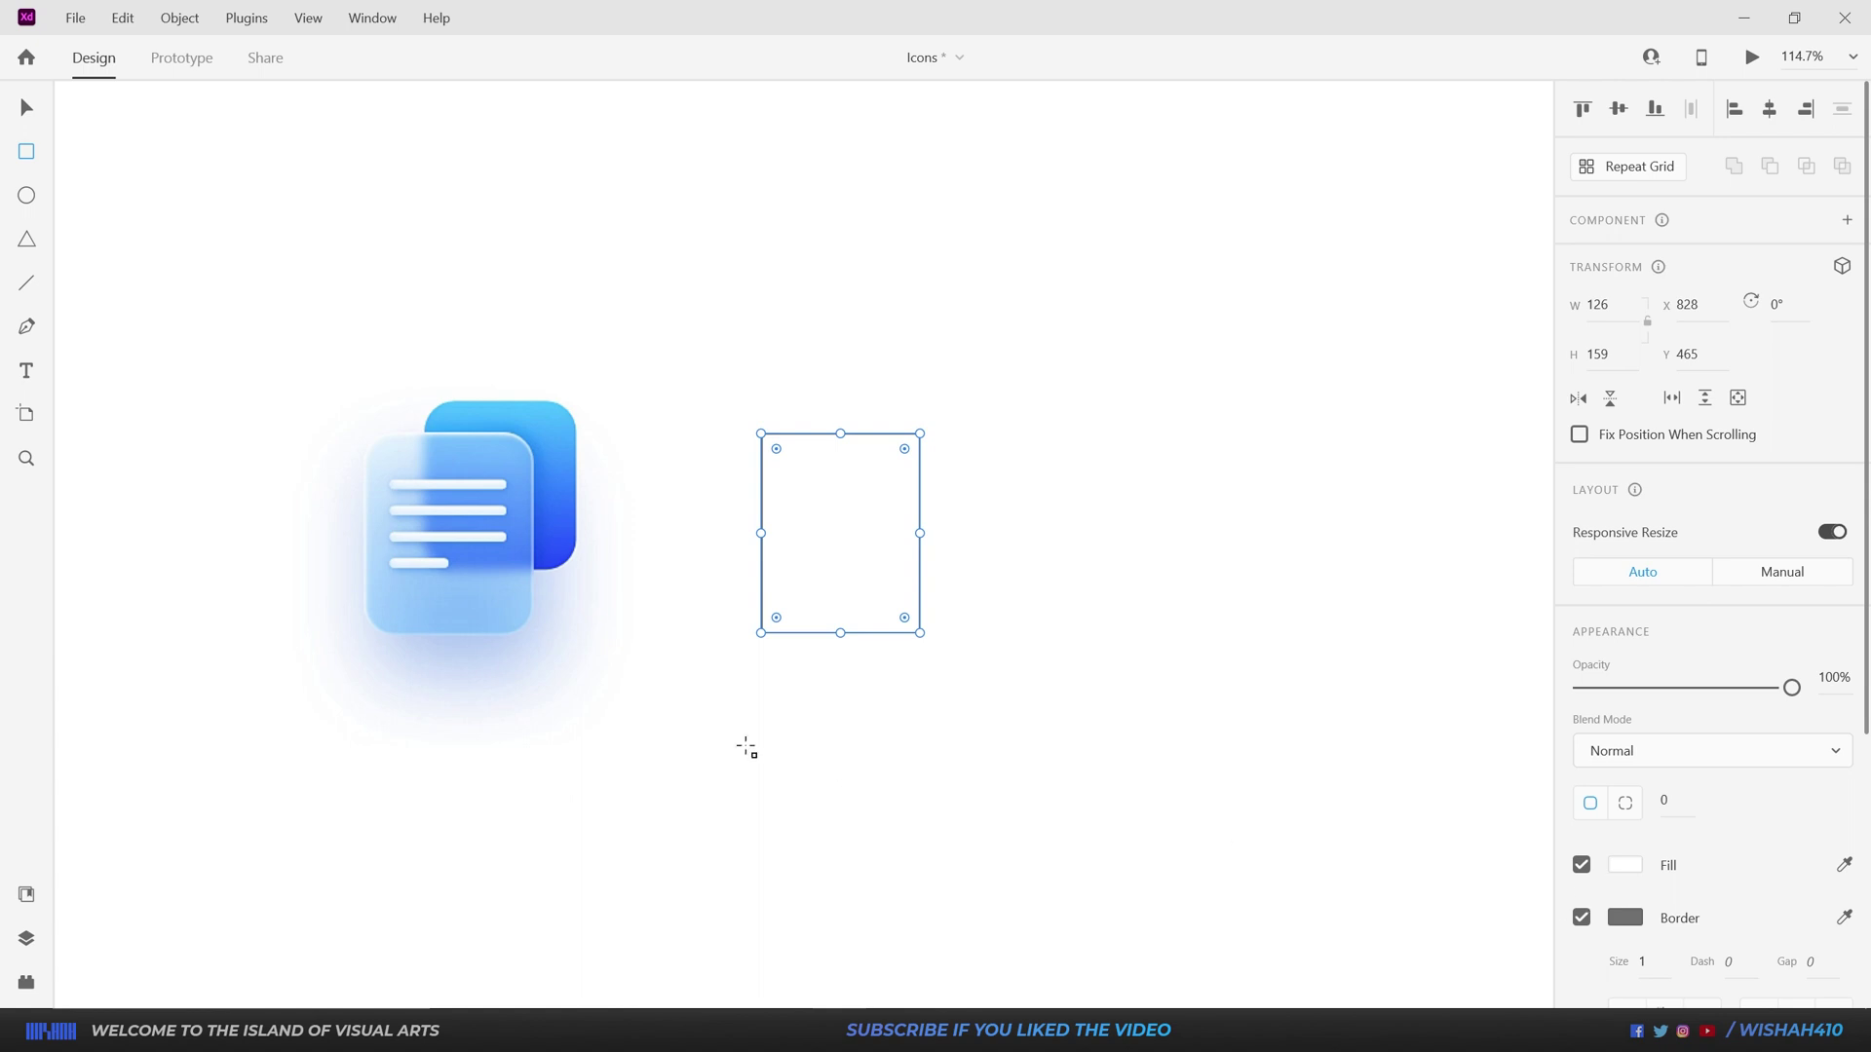
left_click(1582, 921)
left_click(1624, 865)
mouse_move(1504, 796)
left_mouse_down()
mouse_move(1523, 785)
mouse_move(1466, 719)
mouse_move(1480, 693)
mouse_move(1517, 790)
left_mouse_up()
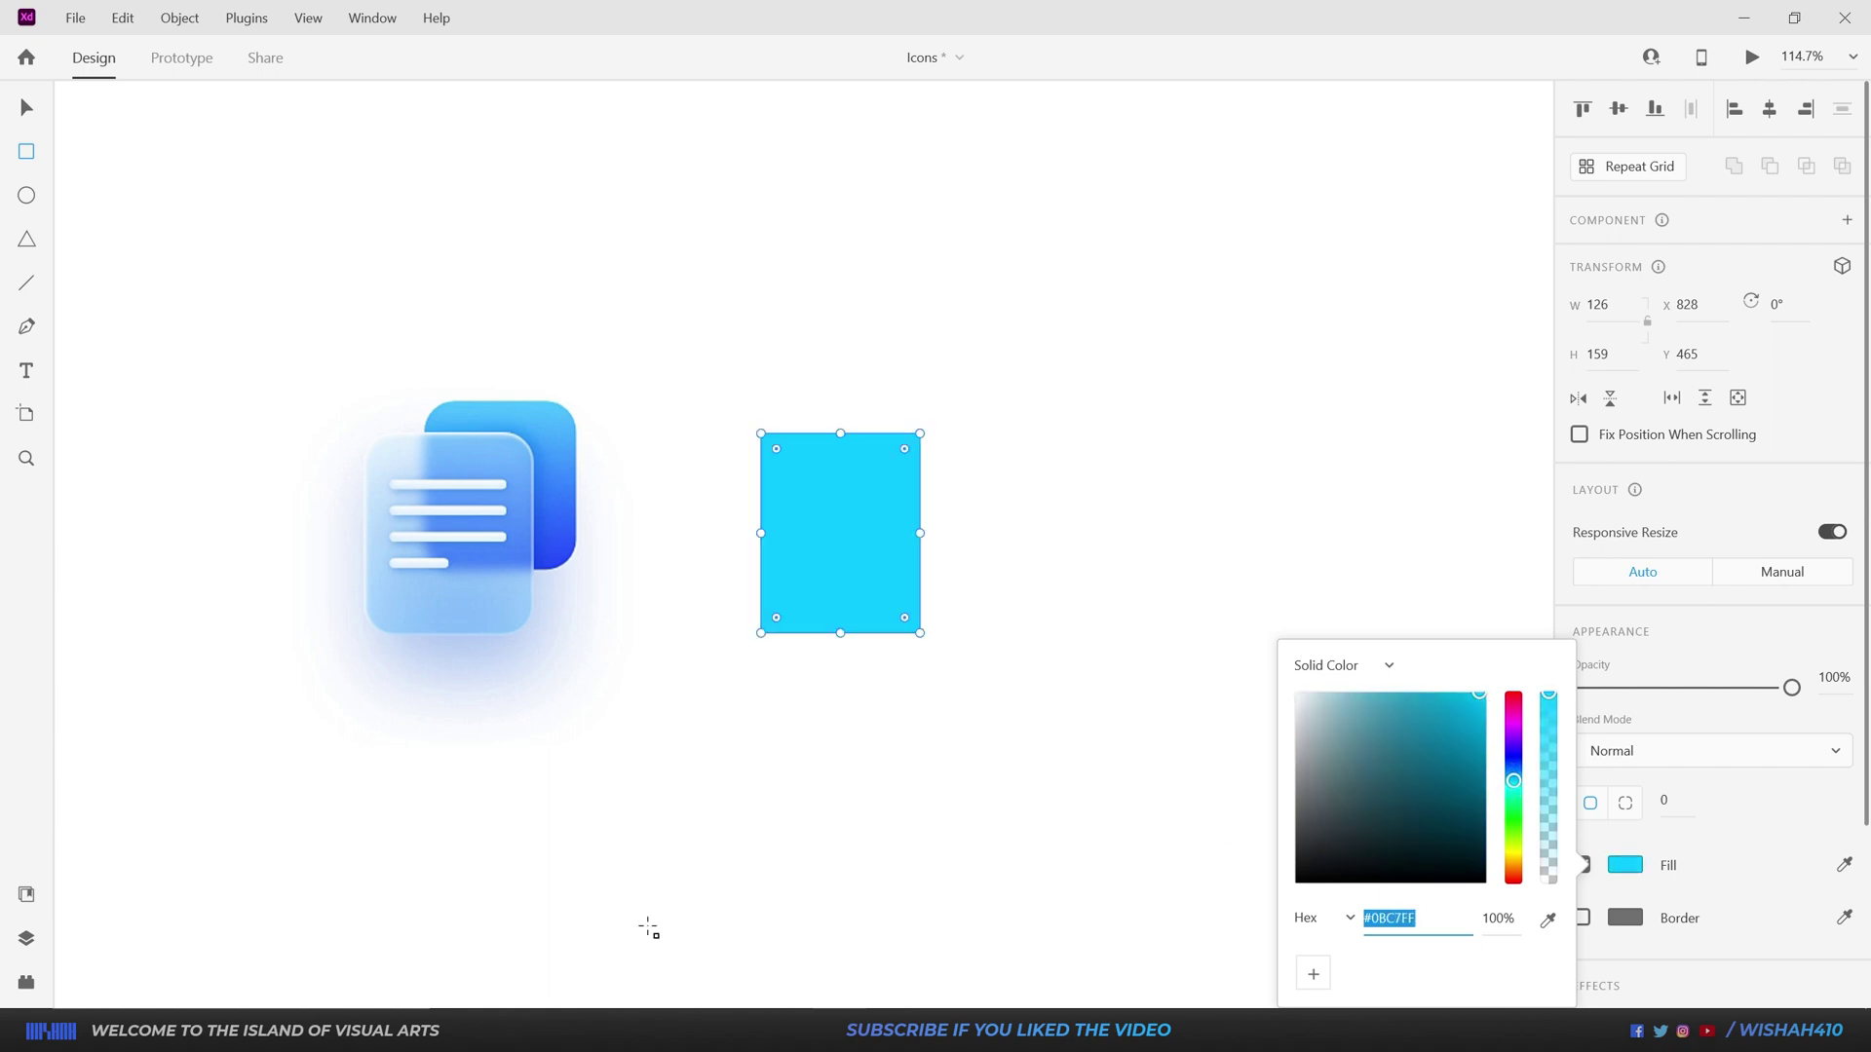
scroll(1274, 589, "up", 3)
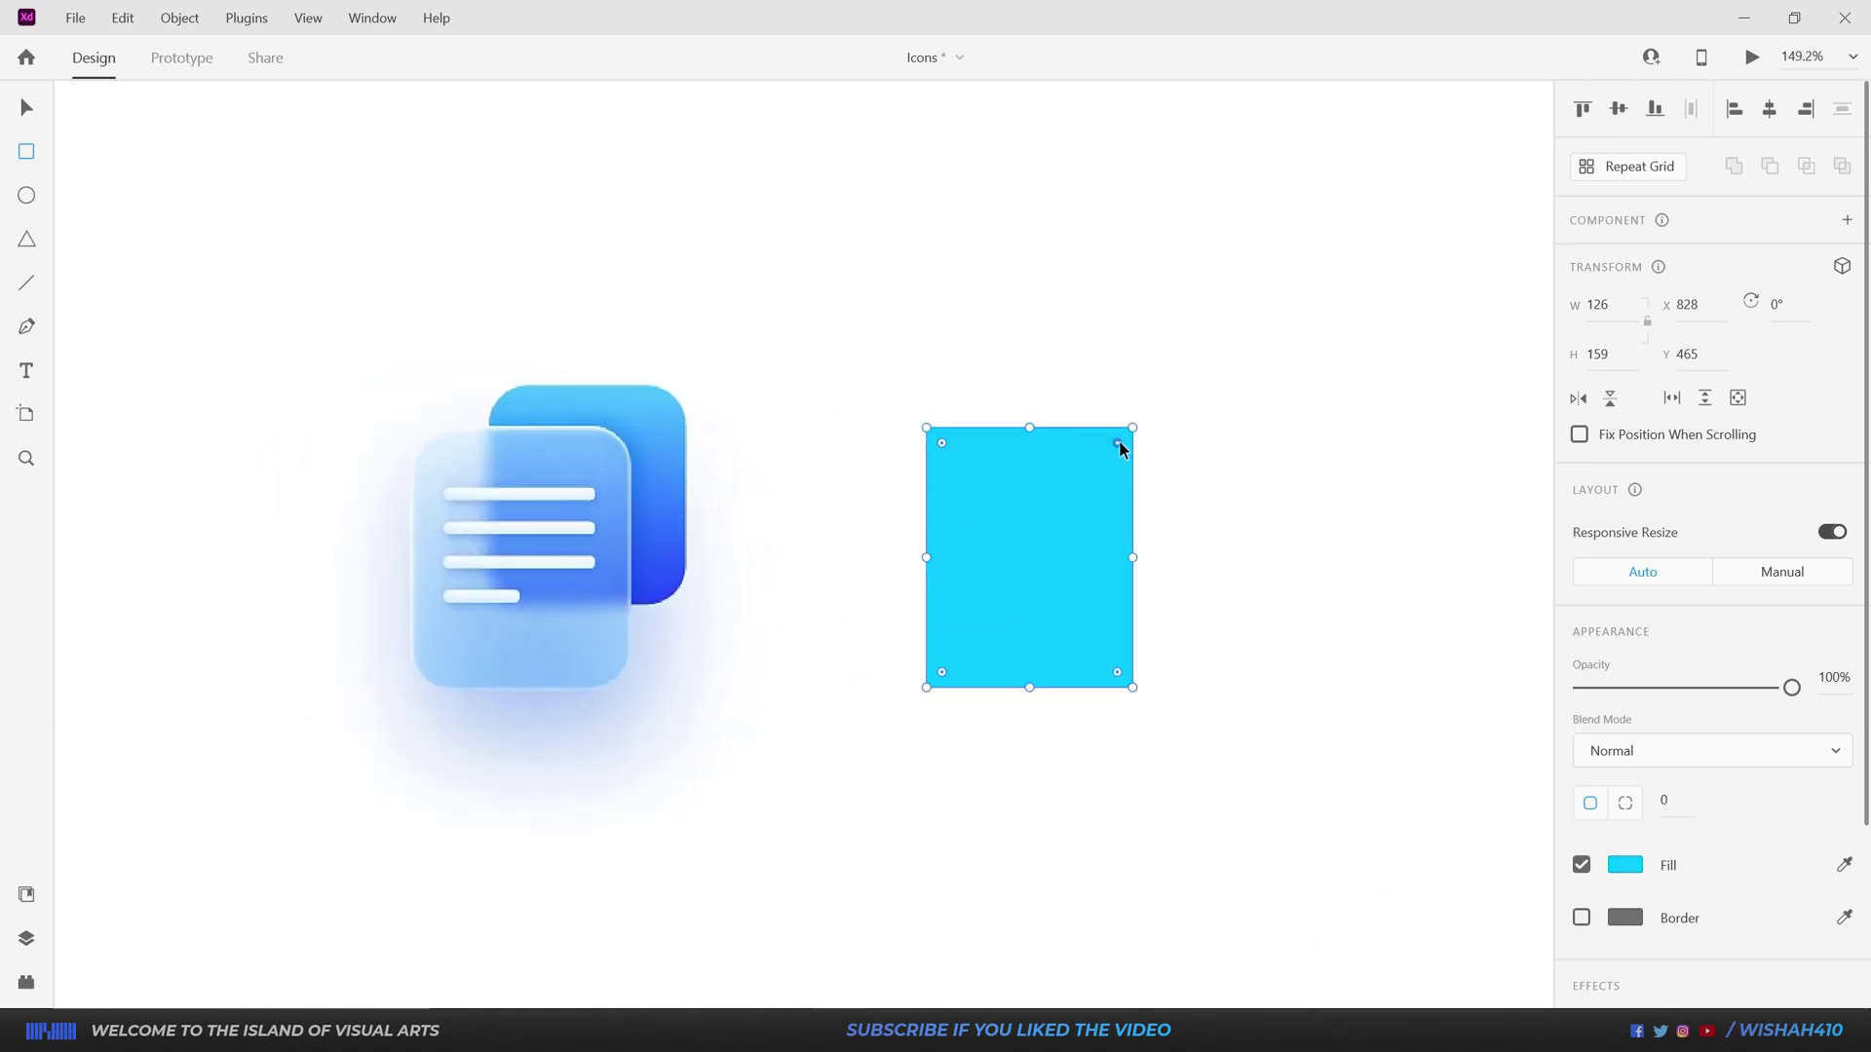
left_click_drag(1117, 443, 1097, 459)
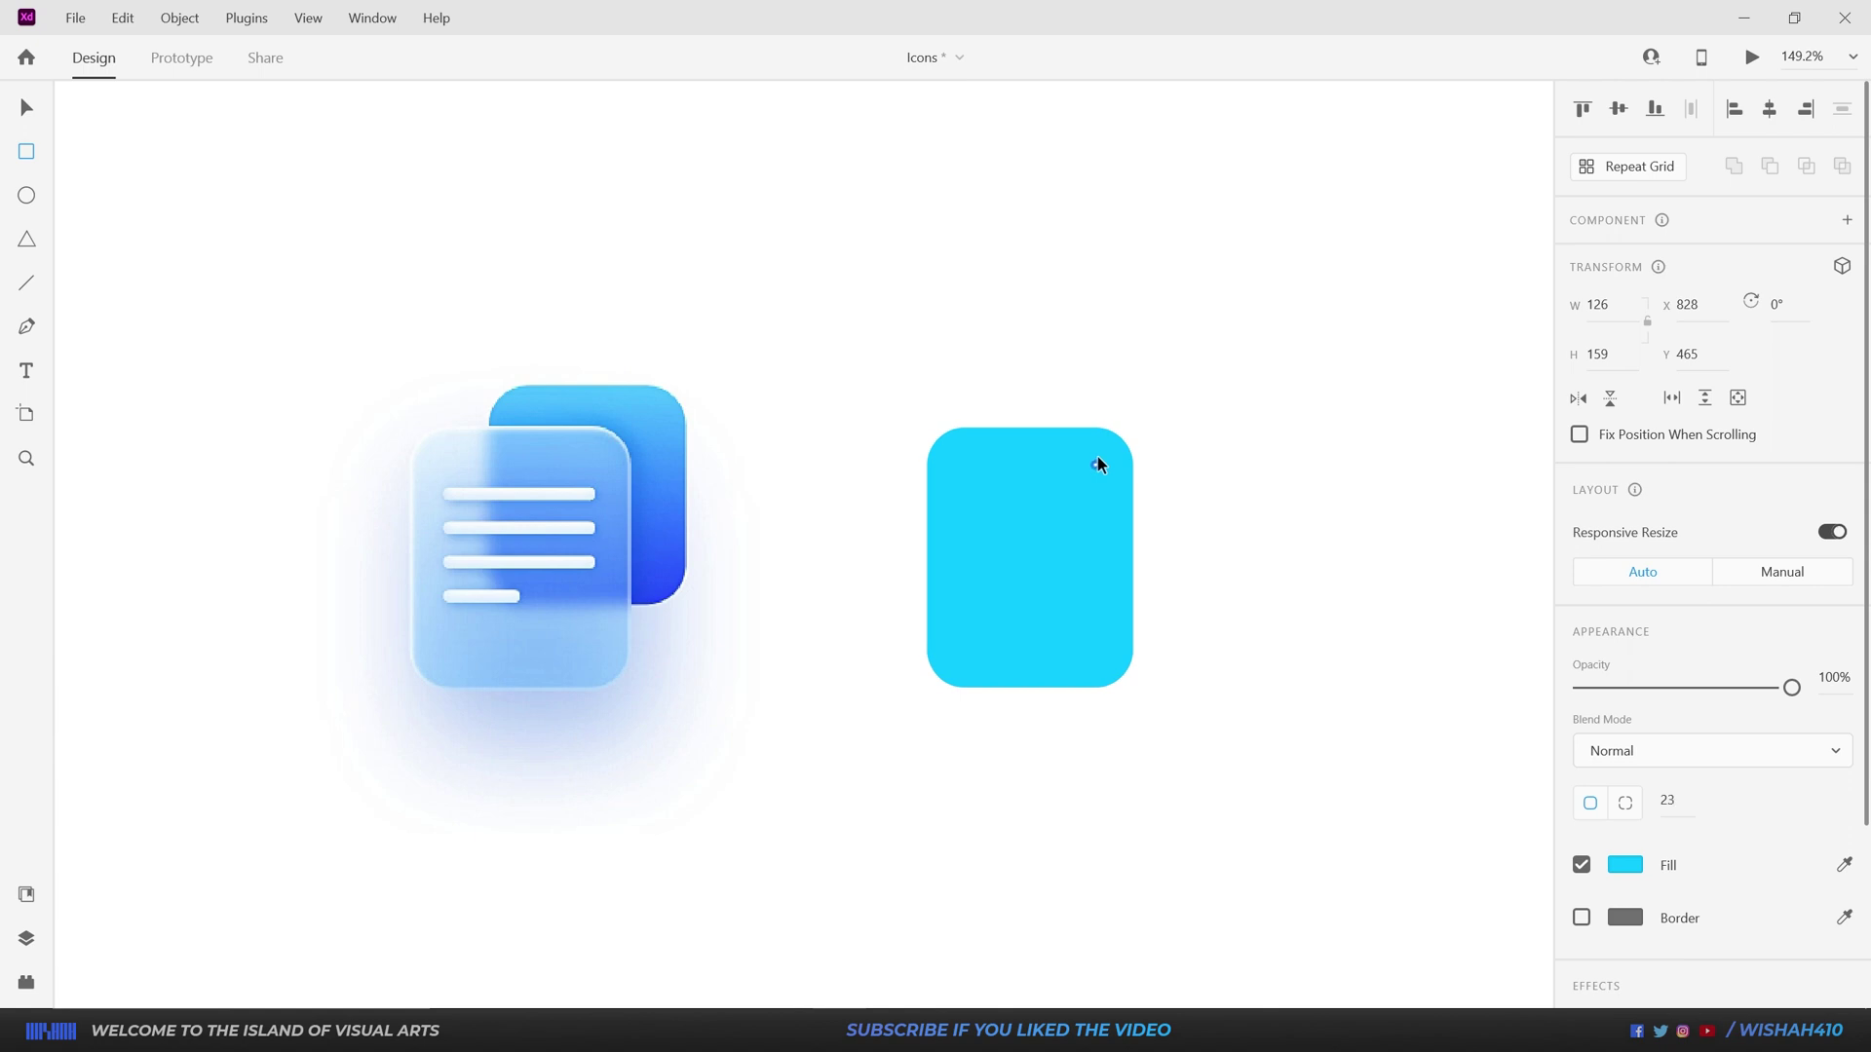
Step: Copy and paste the rounded rectangle, moving the copy up and to the right
key("v")
left_click(1054, 527)
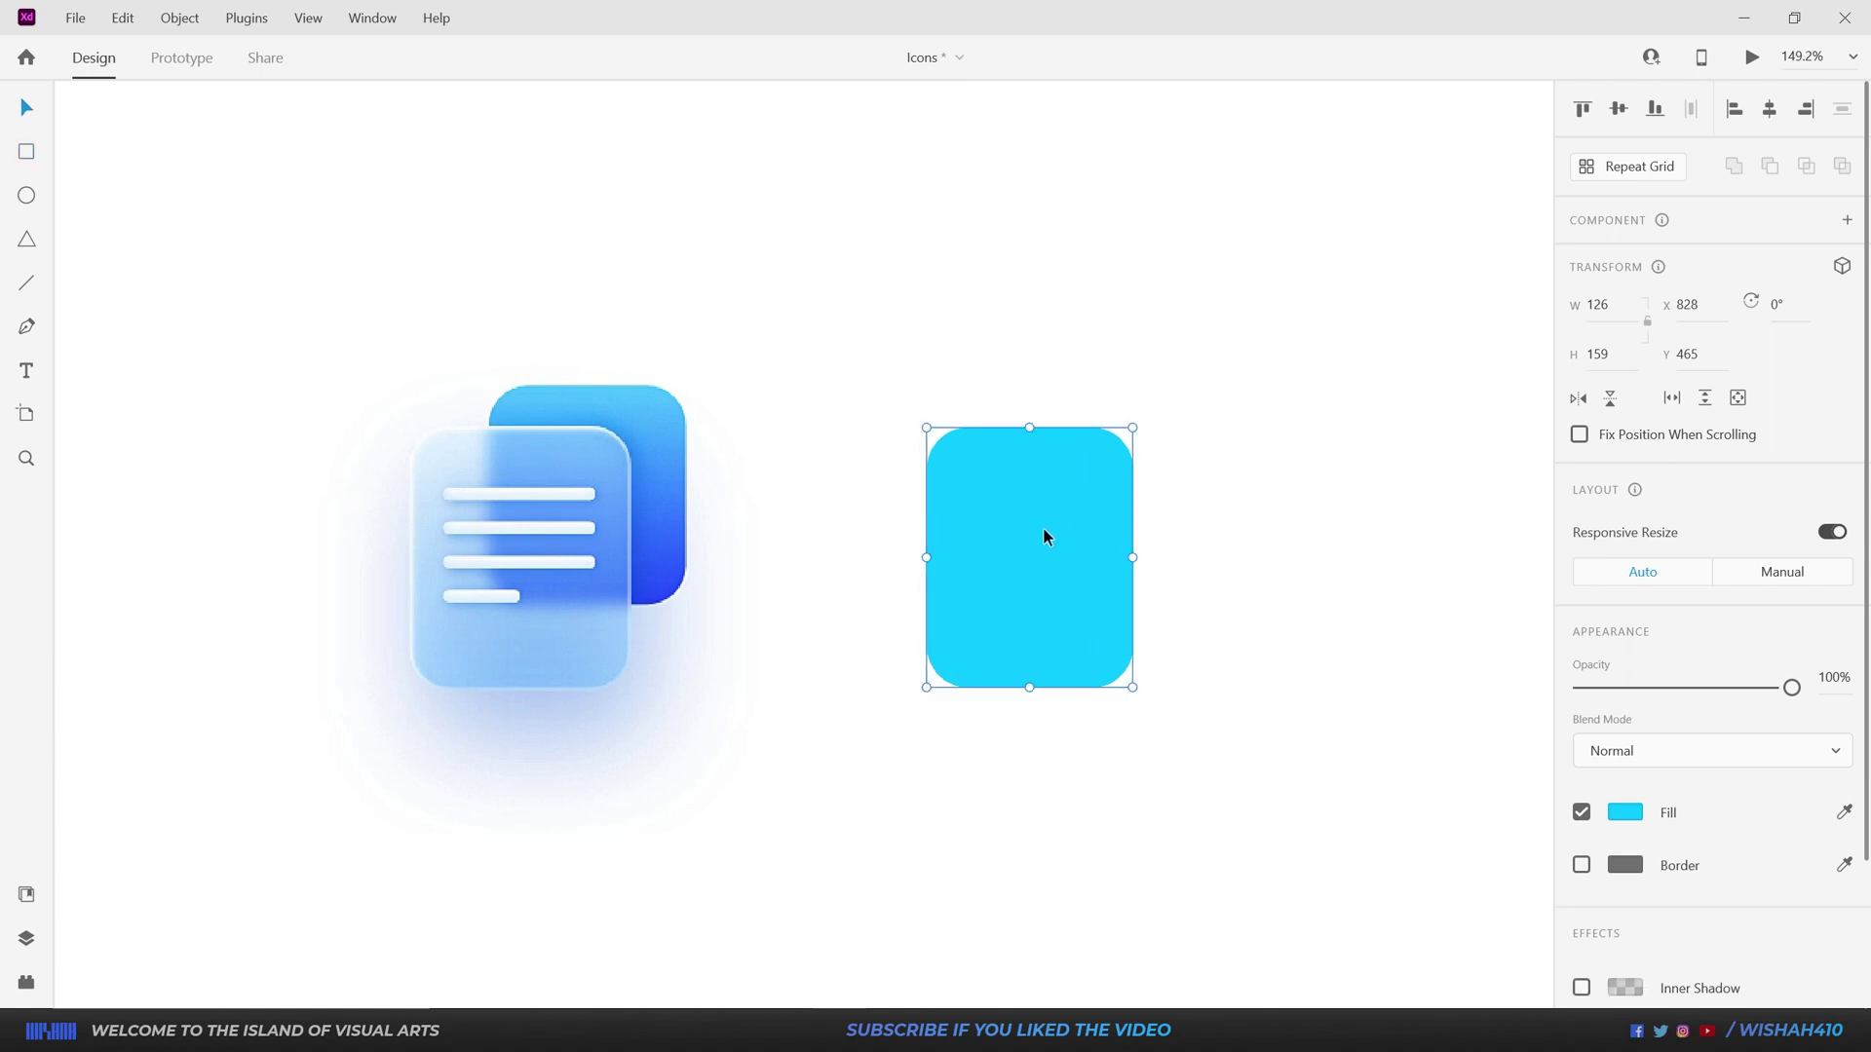
right_click(1039, 545)
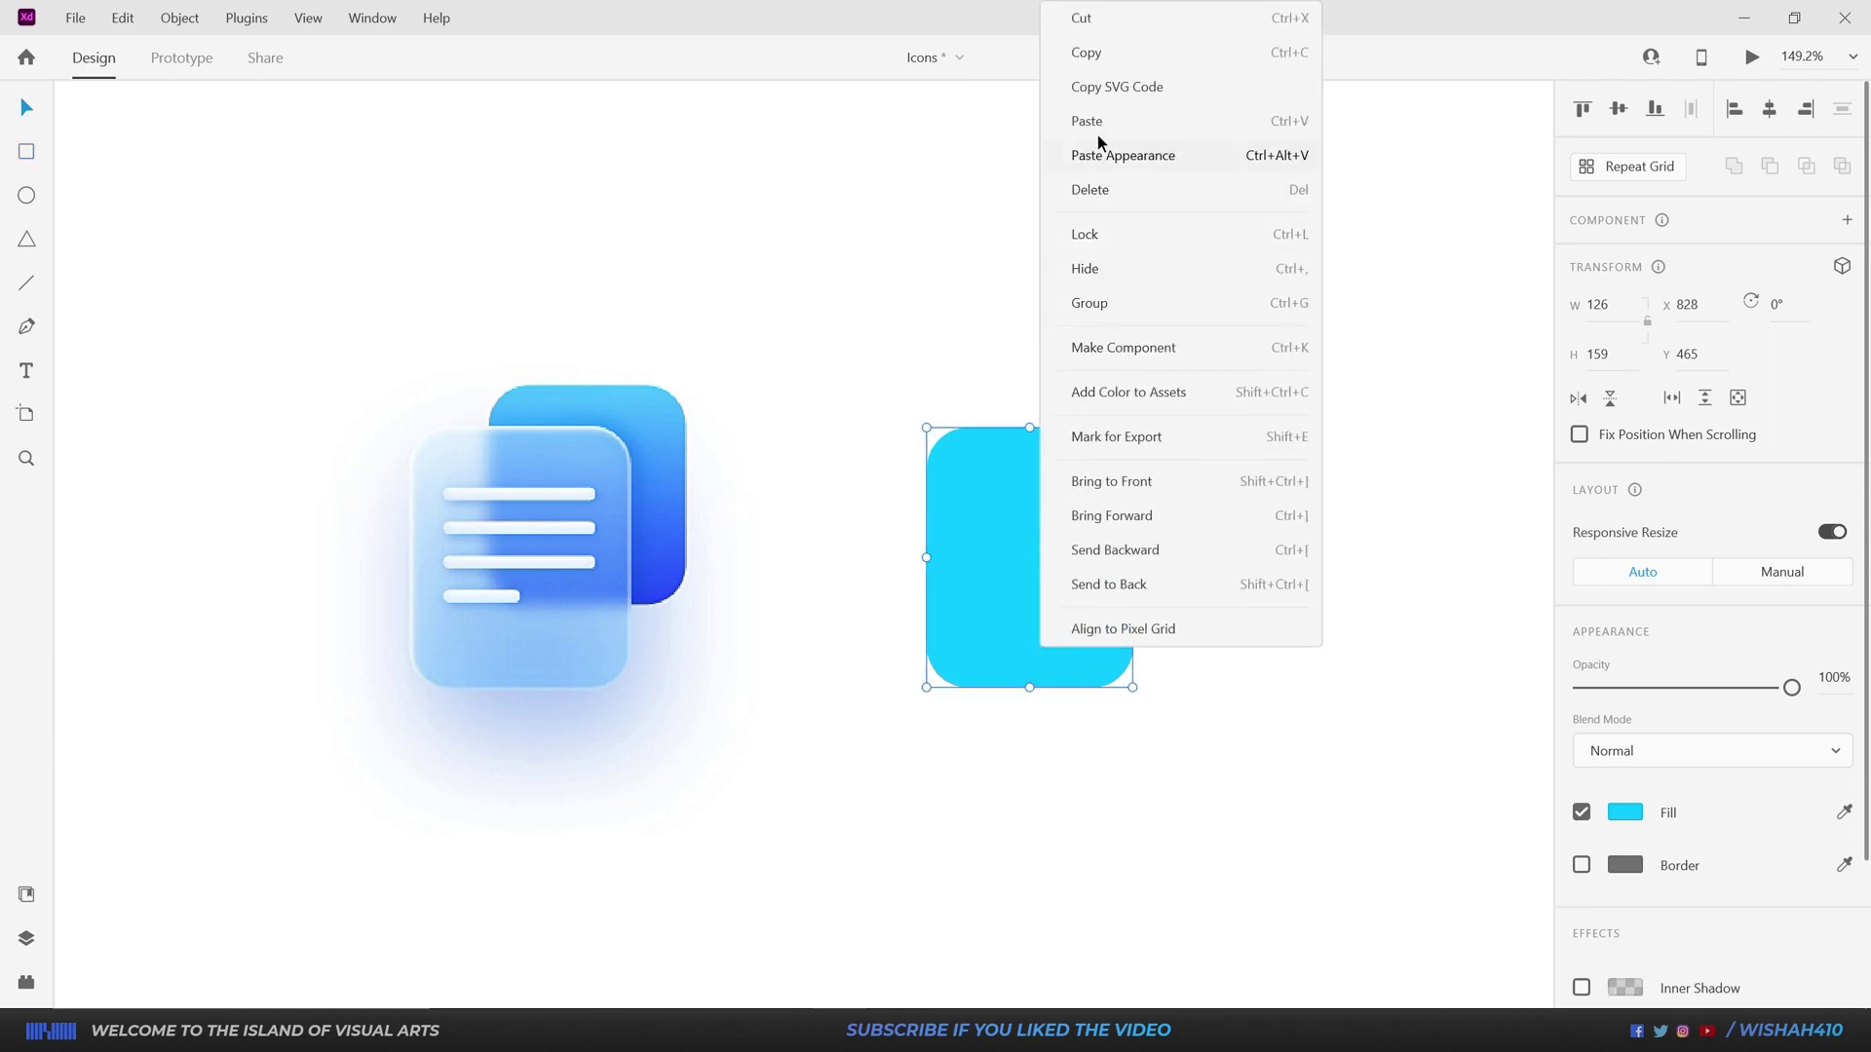
left_click(1102, 64)
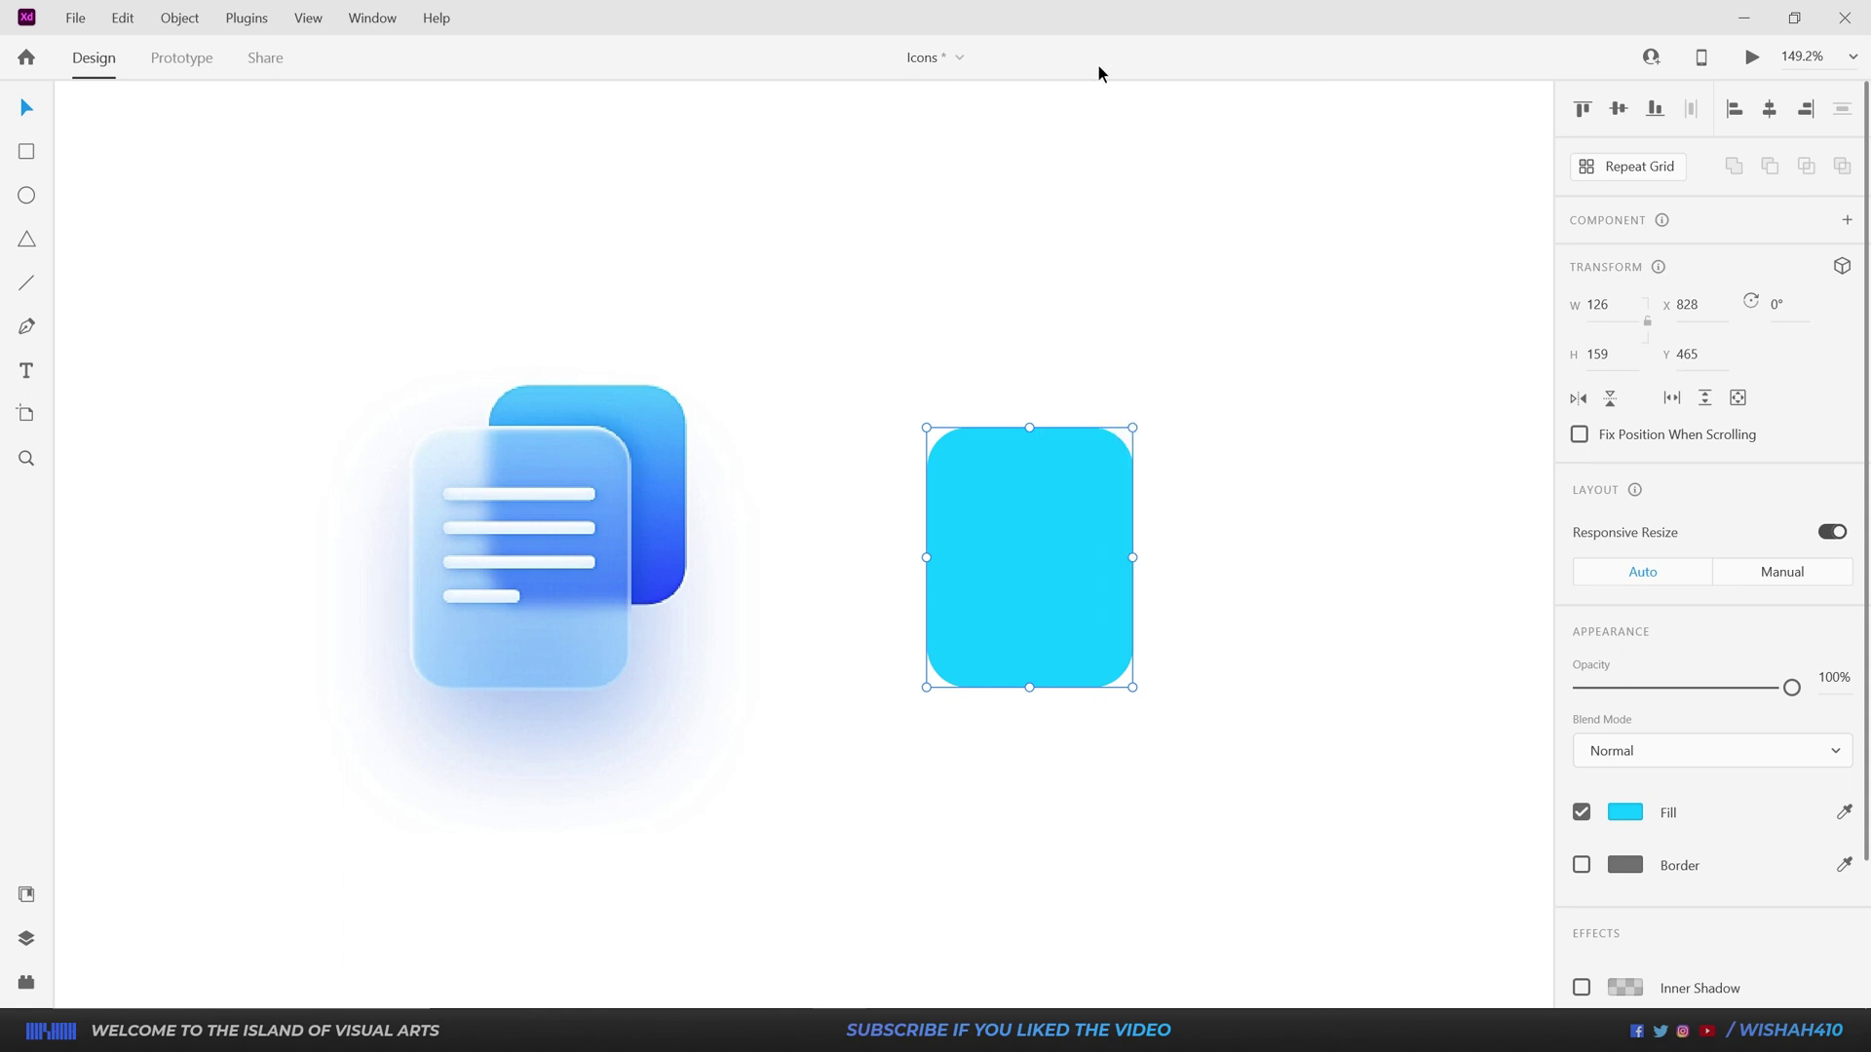
right_click(1184, 451)
left_click(1239, 466)
left_click_drag(1070, 526, 1141, 490)
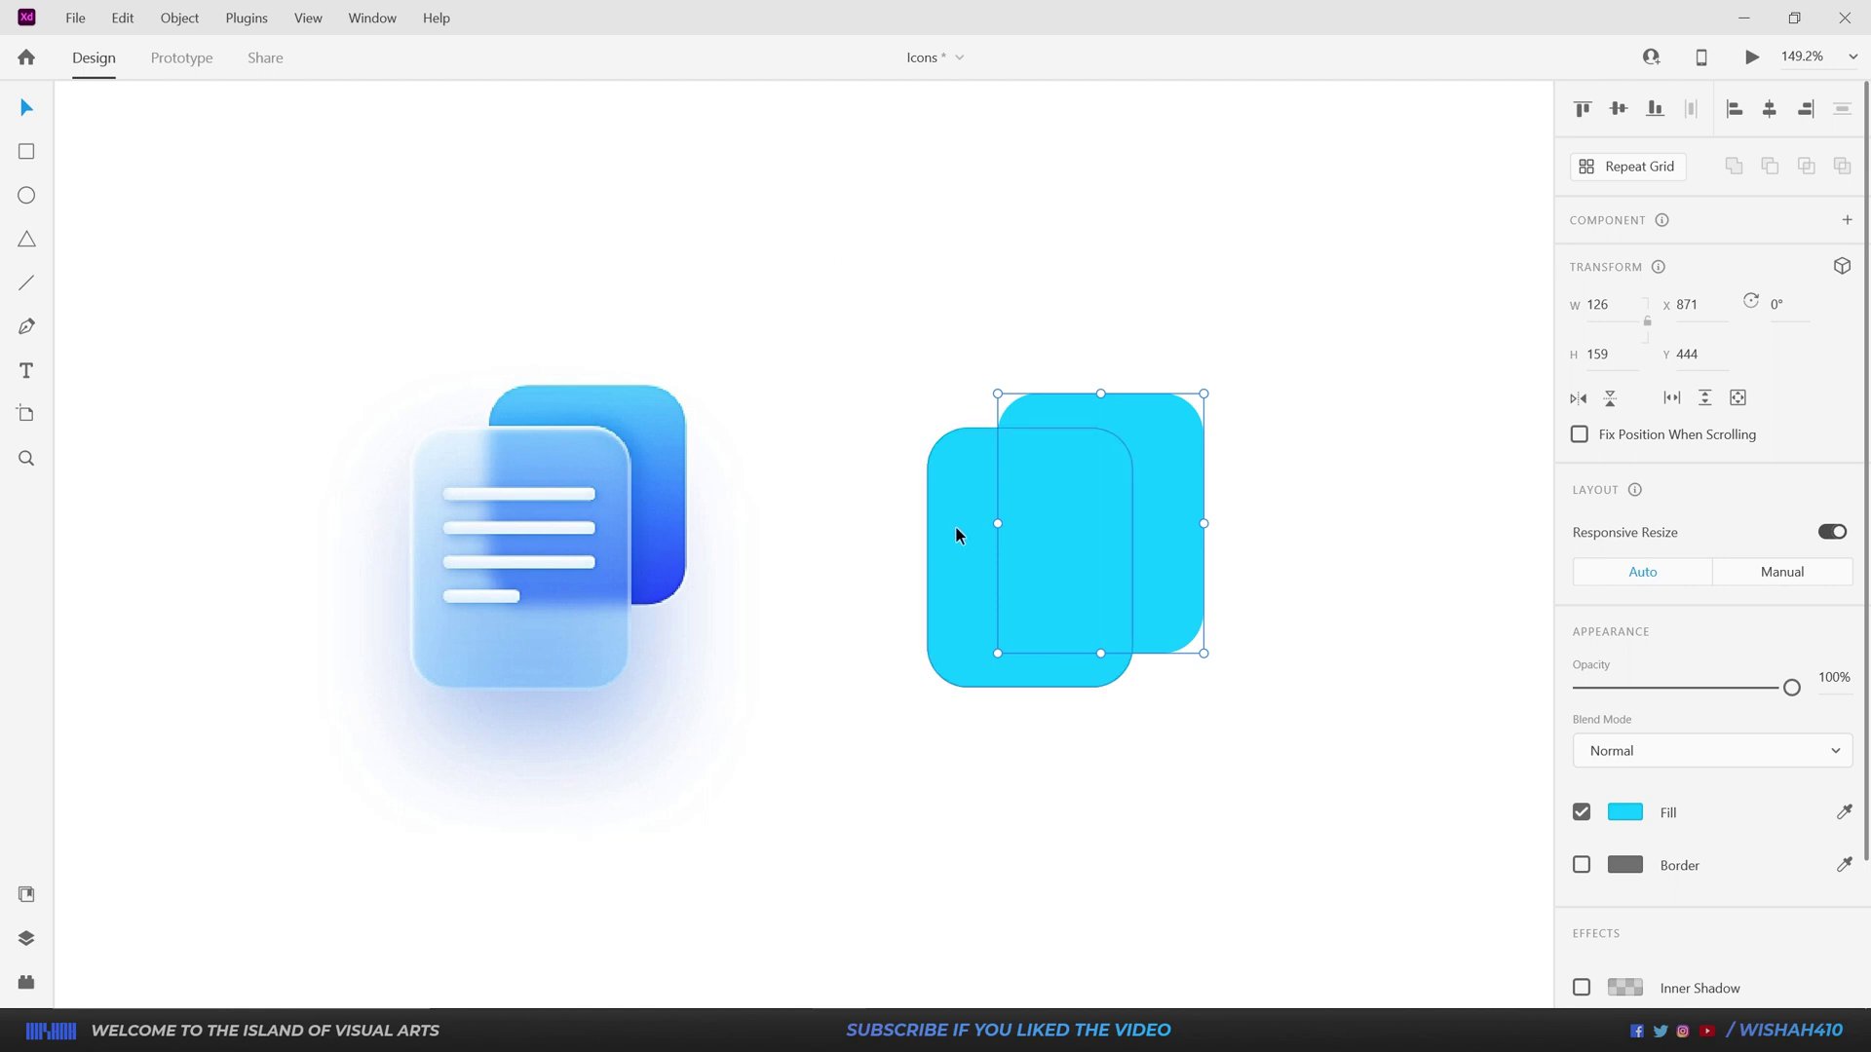
Step: Resize the copy to about 122×135, fill it darker #0DADDC, and send it to the back
left_click_drag(1101, 653, 1100, 613)
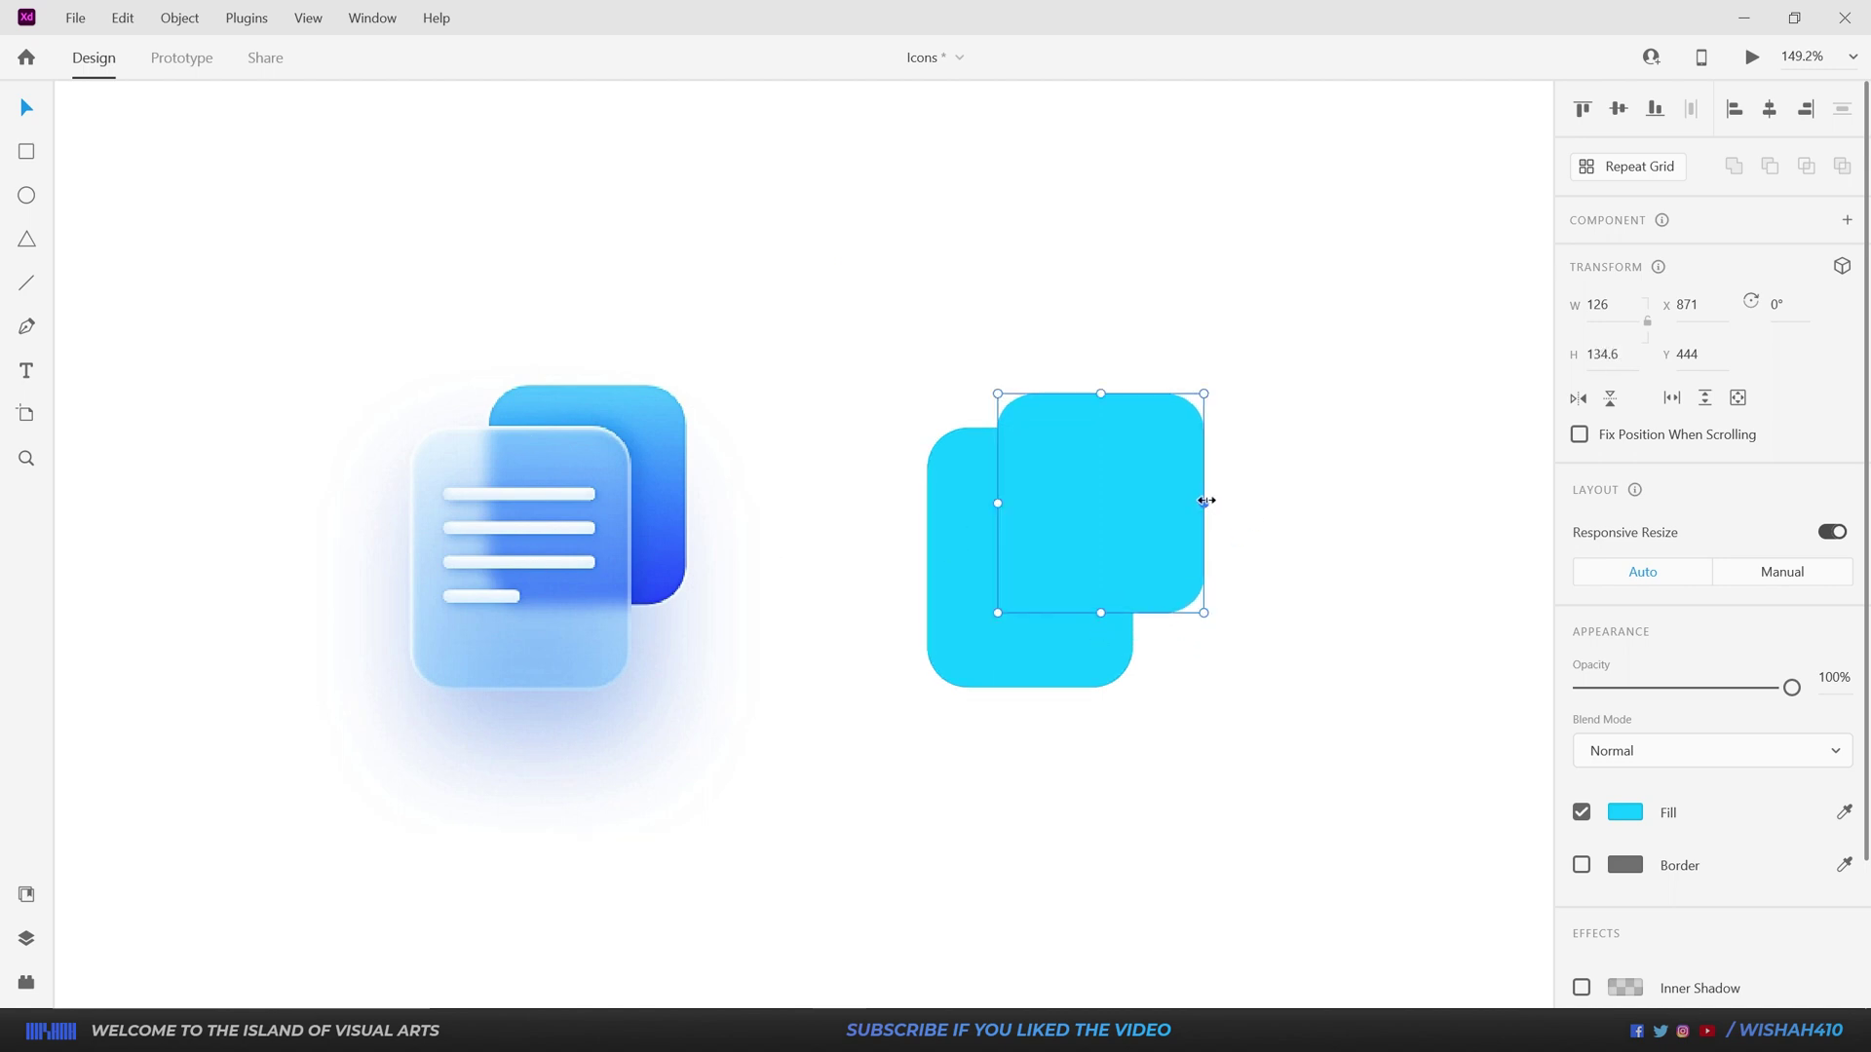
left_click_drag(1205, 500, 1200, 501)
left_click(1624, 812)
left_click(1477, 708)
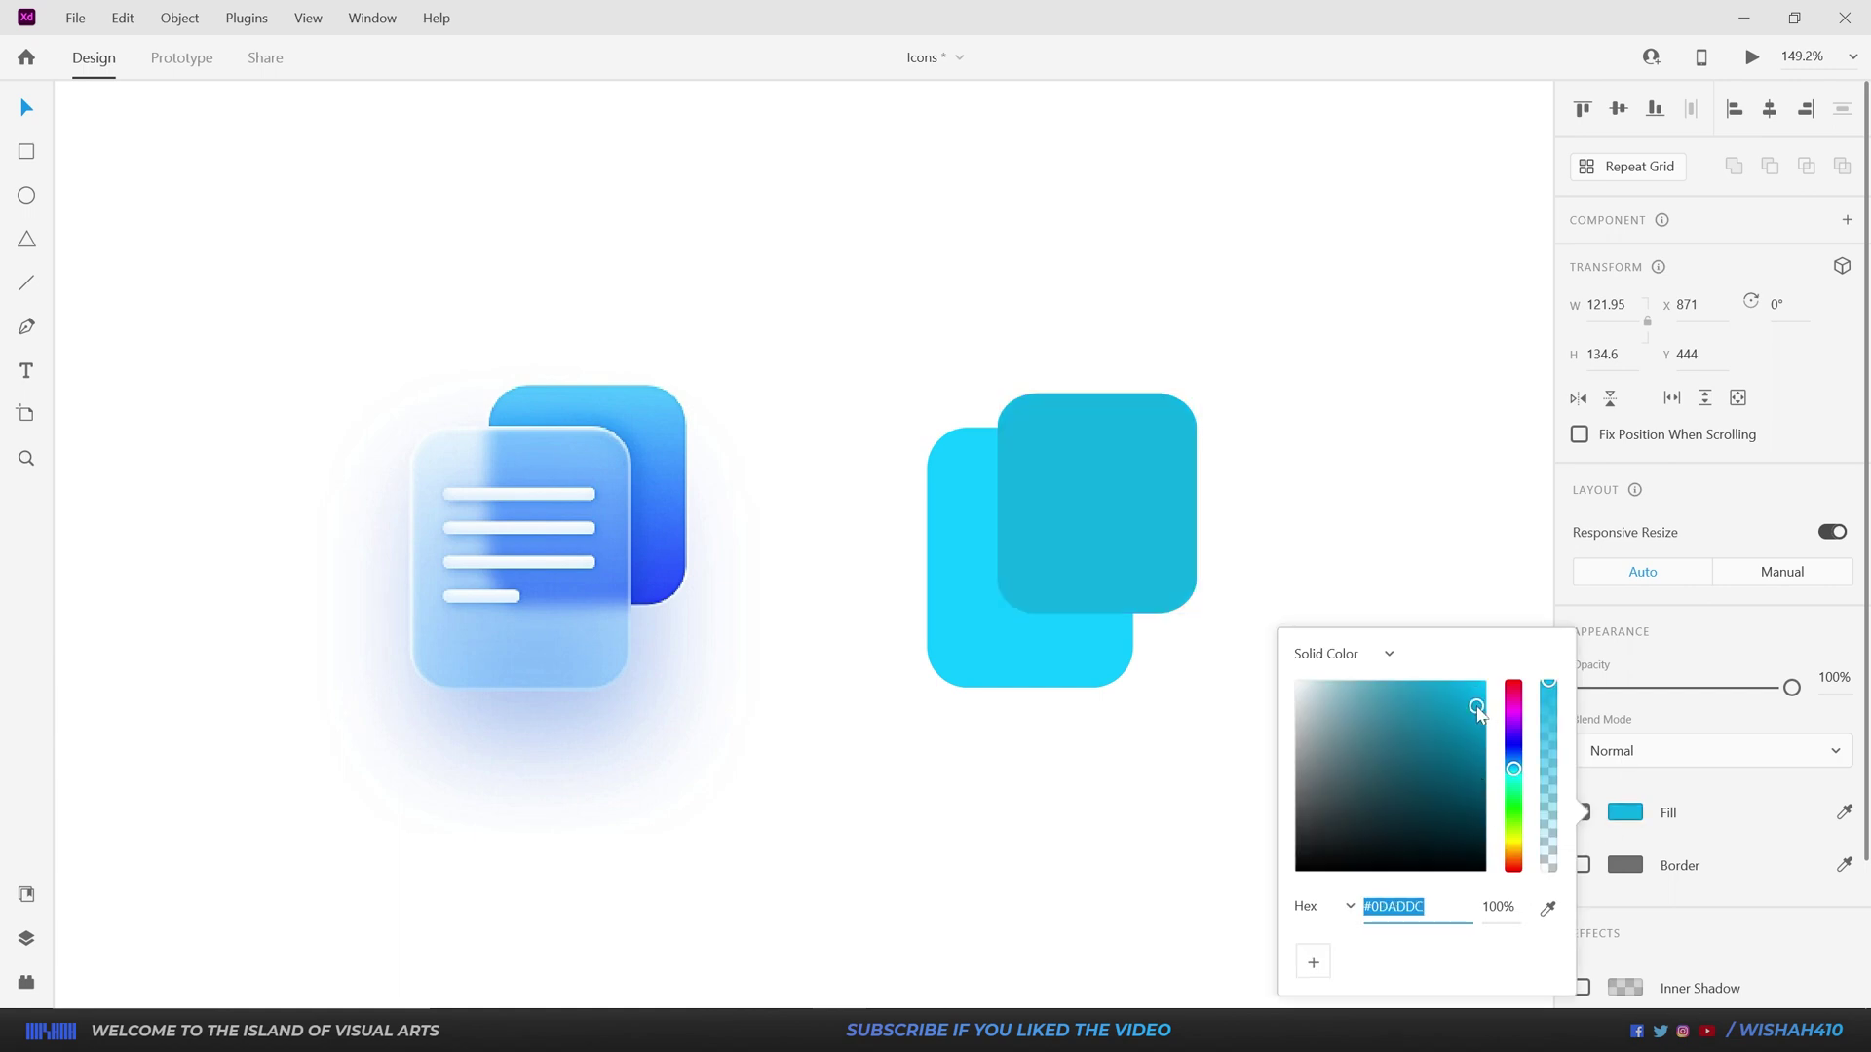
left_click_drag(1153, 510, 1150, 503)
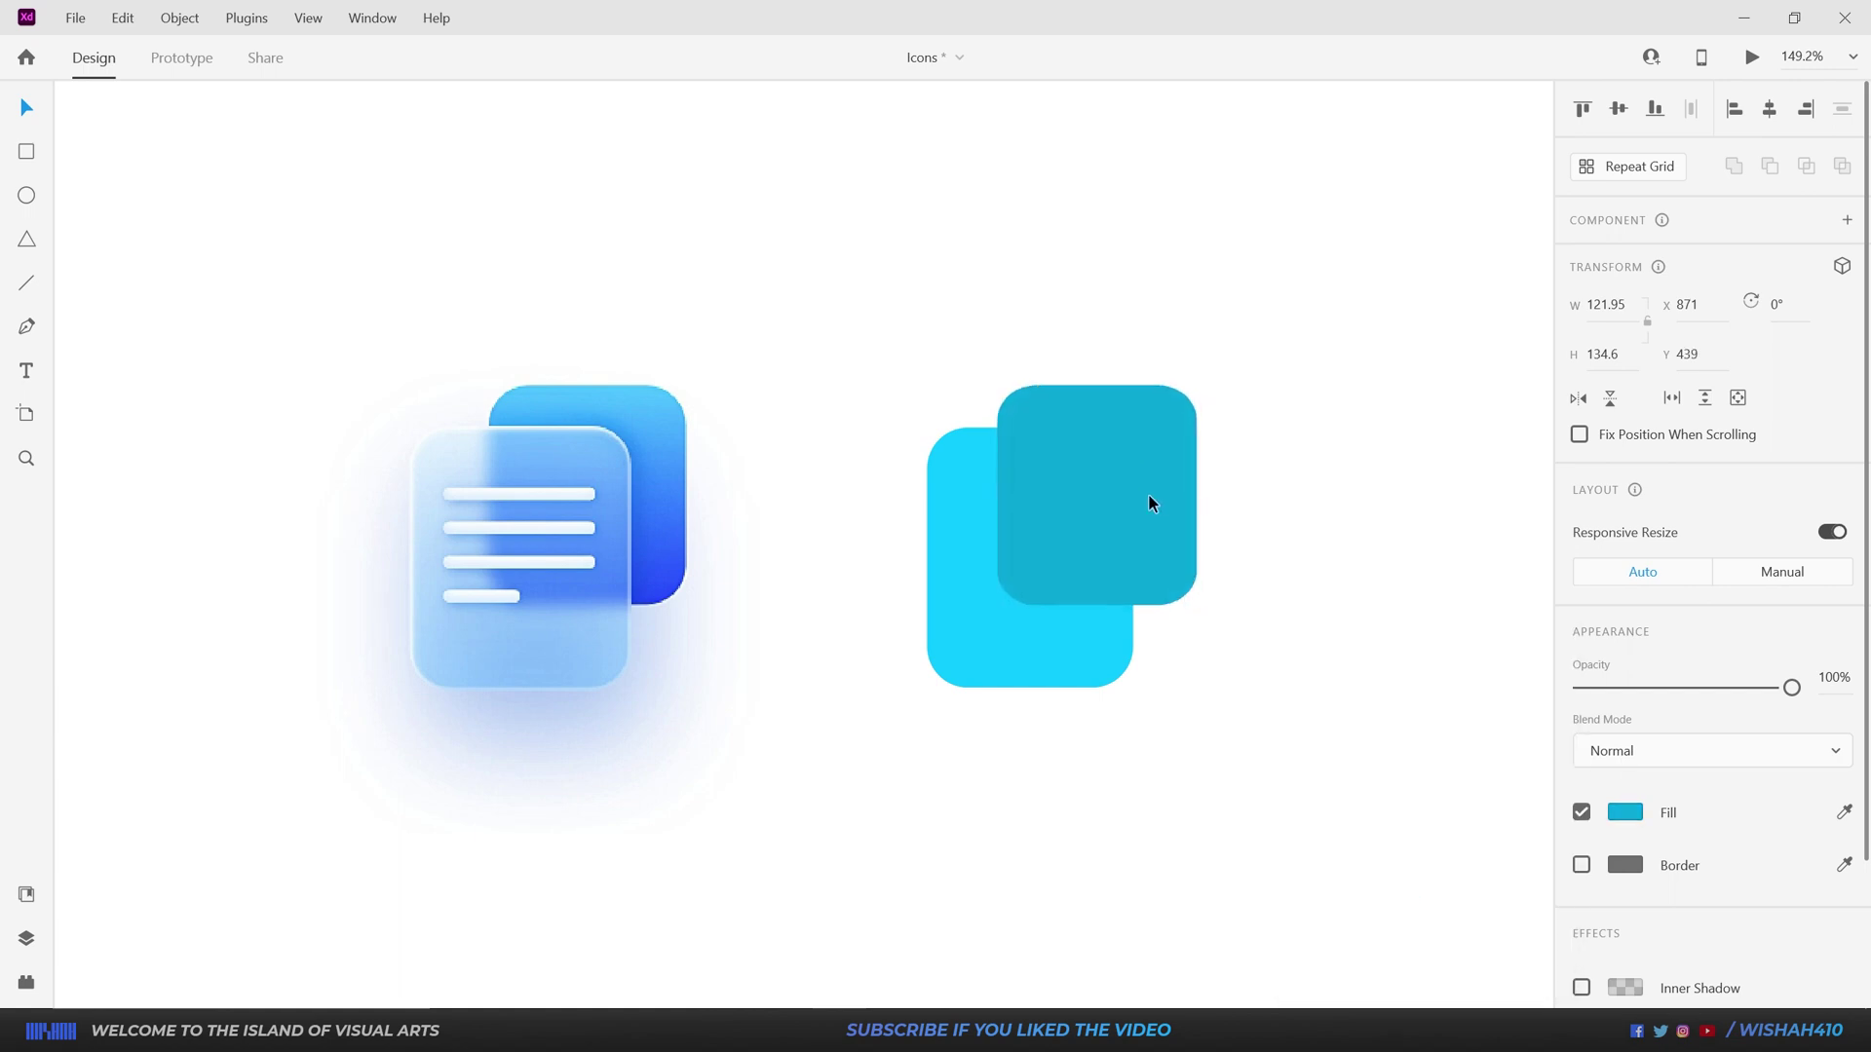
right_click(1151, 503)
left_click(1216, 589)
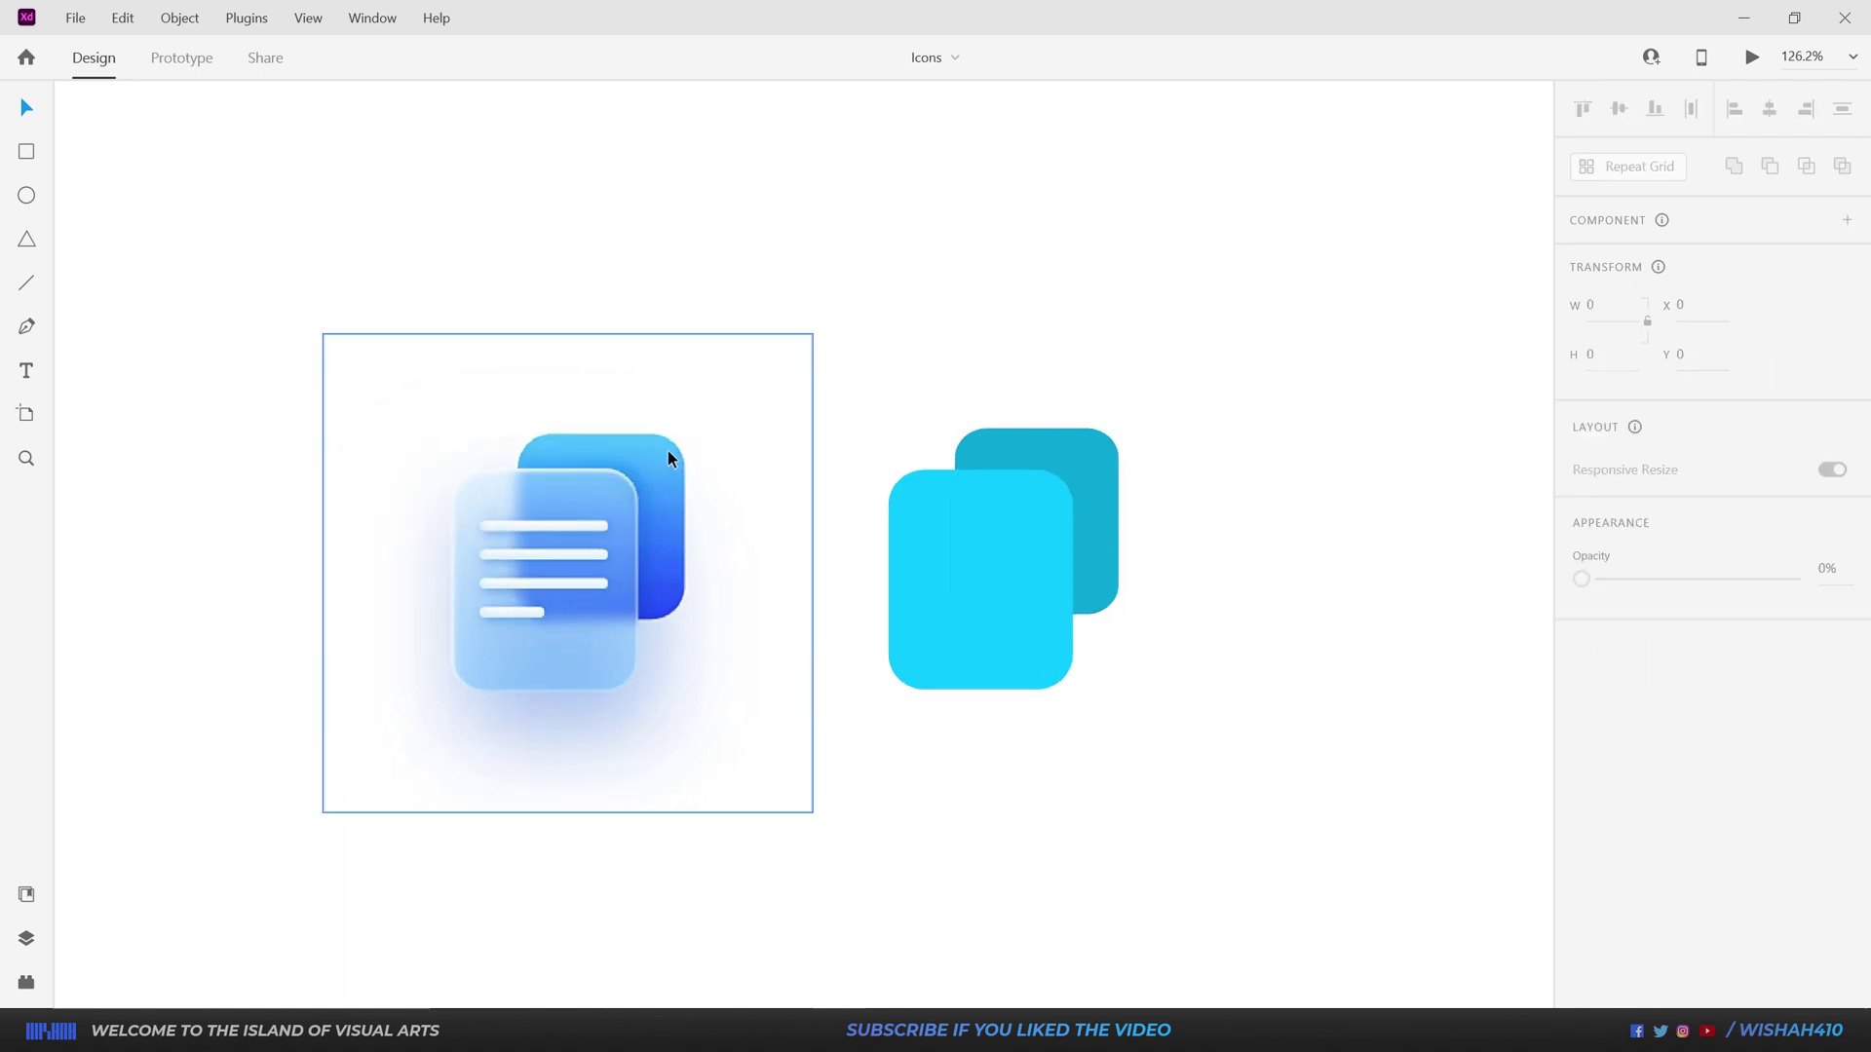
Step: Fill the back card with a linear gradient sampled from the reference: light blue top, deep blue bottom
left_click(1082, 468)
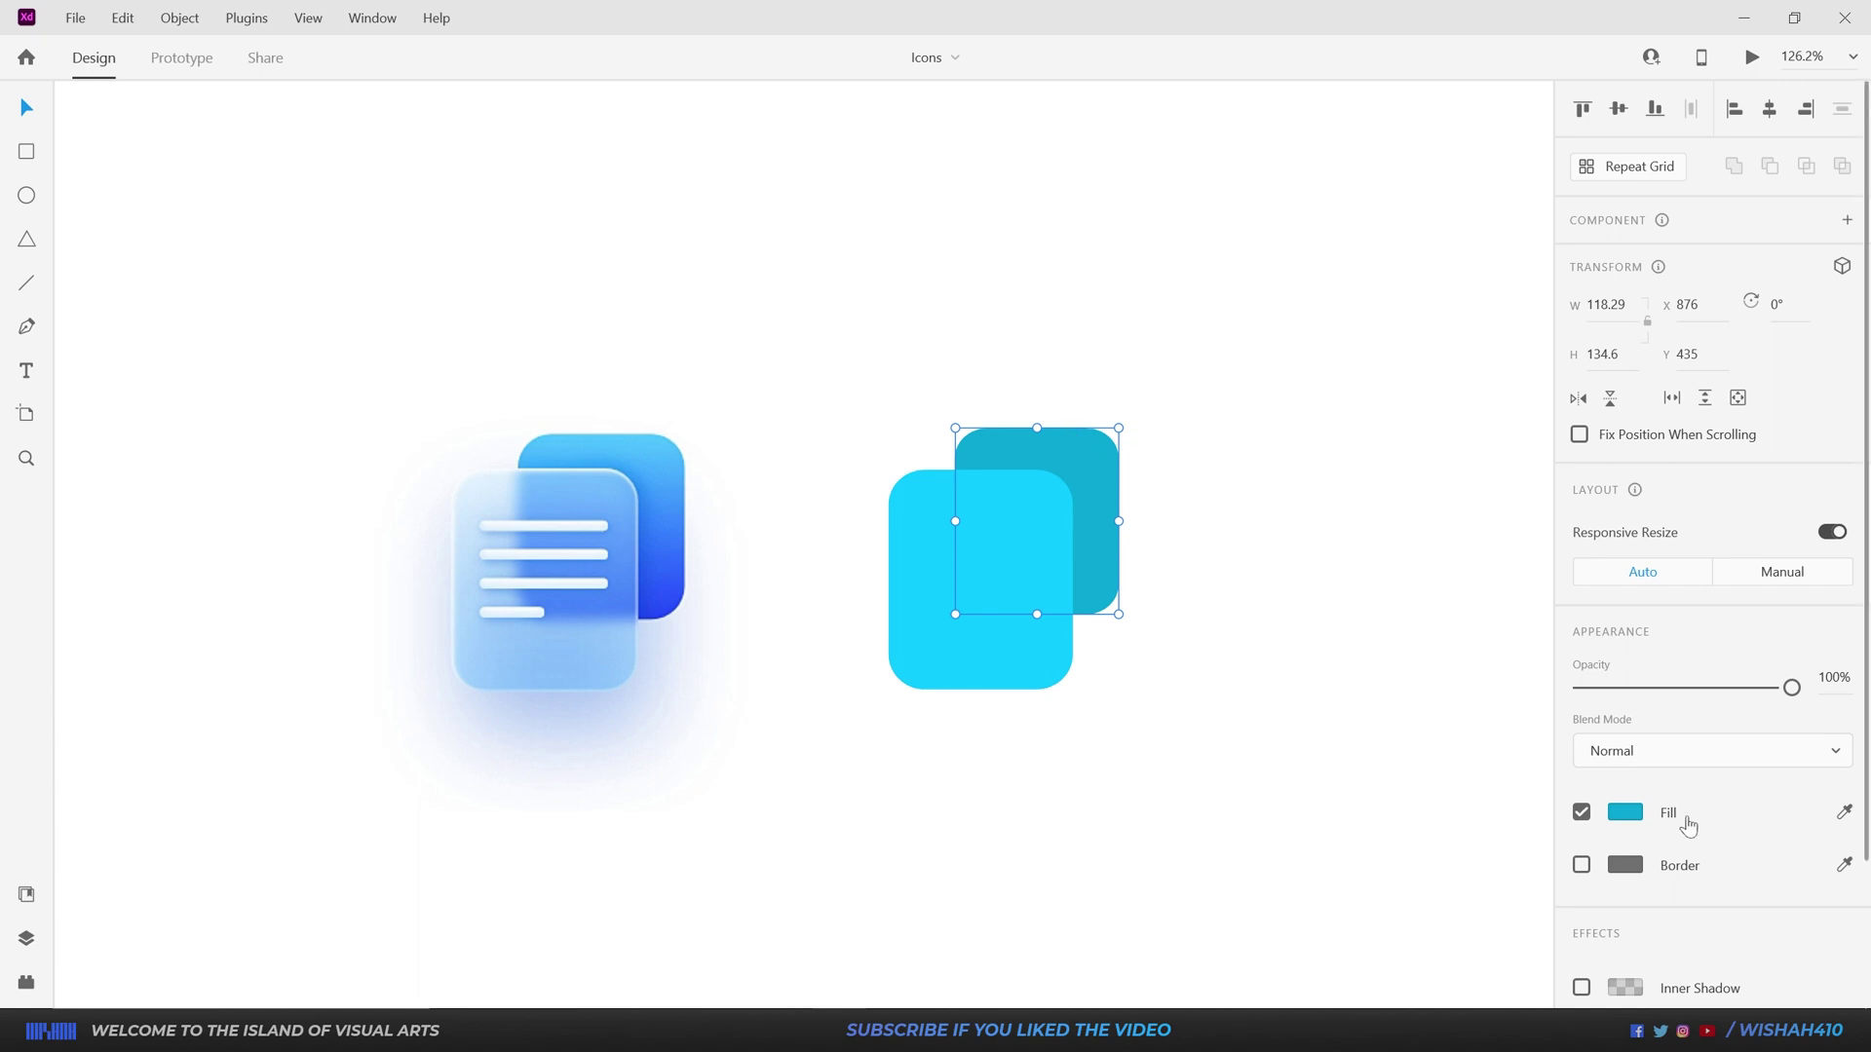
left_click(1622, 822)
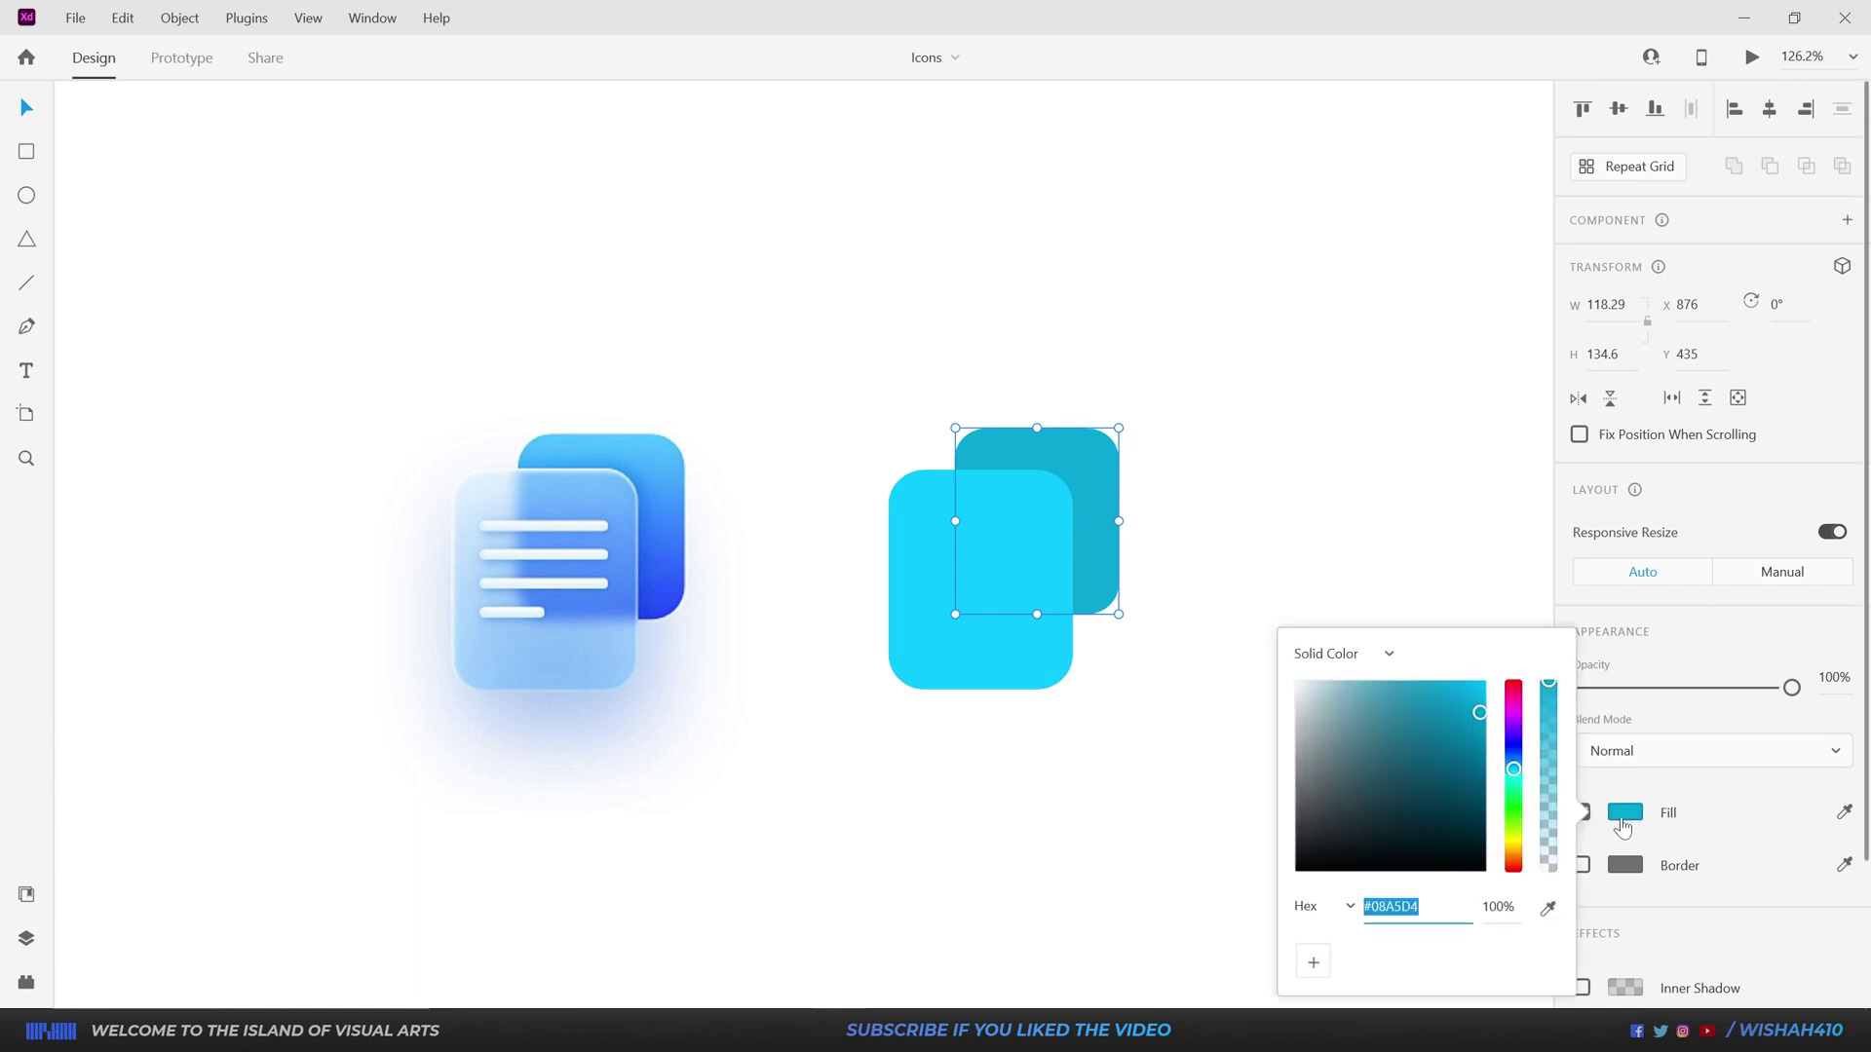
left_click(1369, 656)
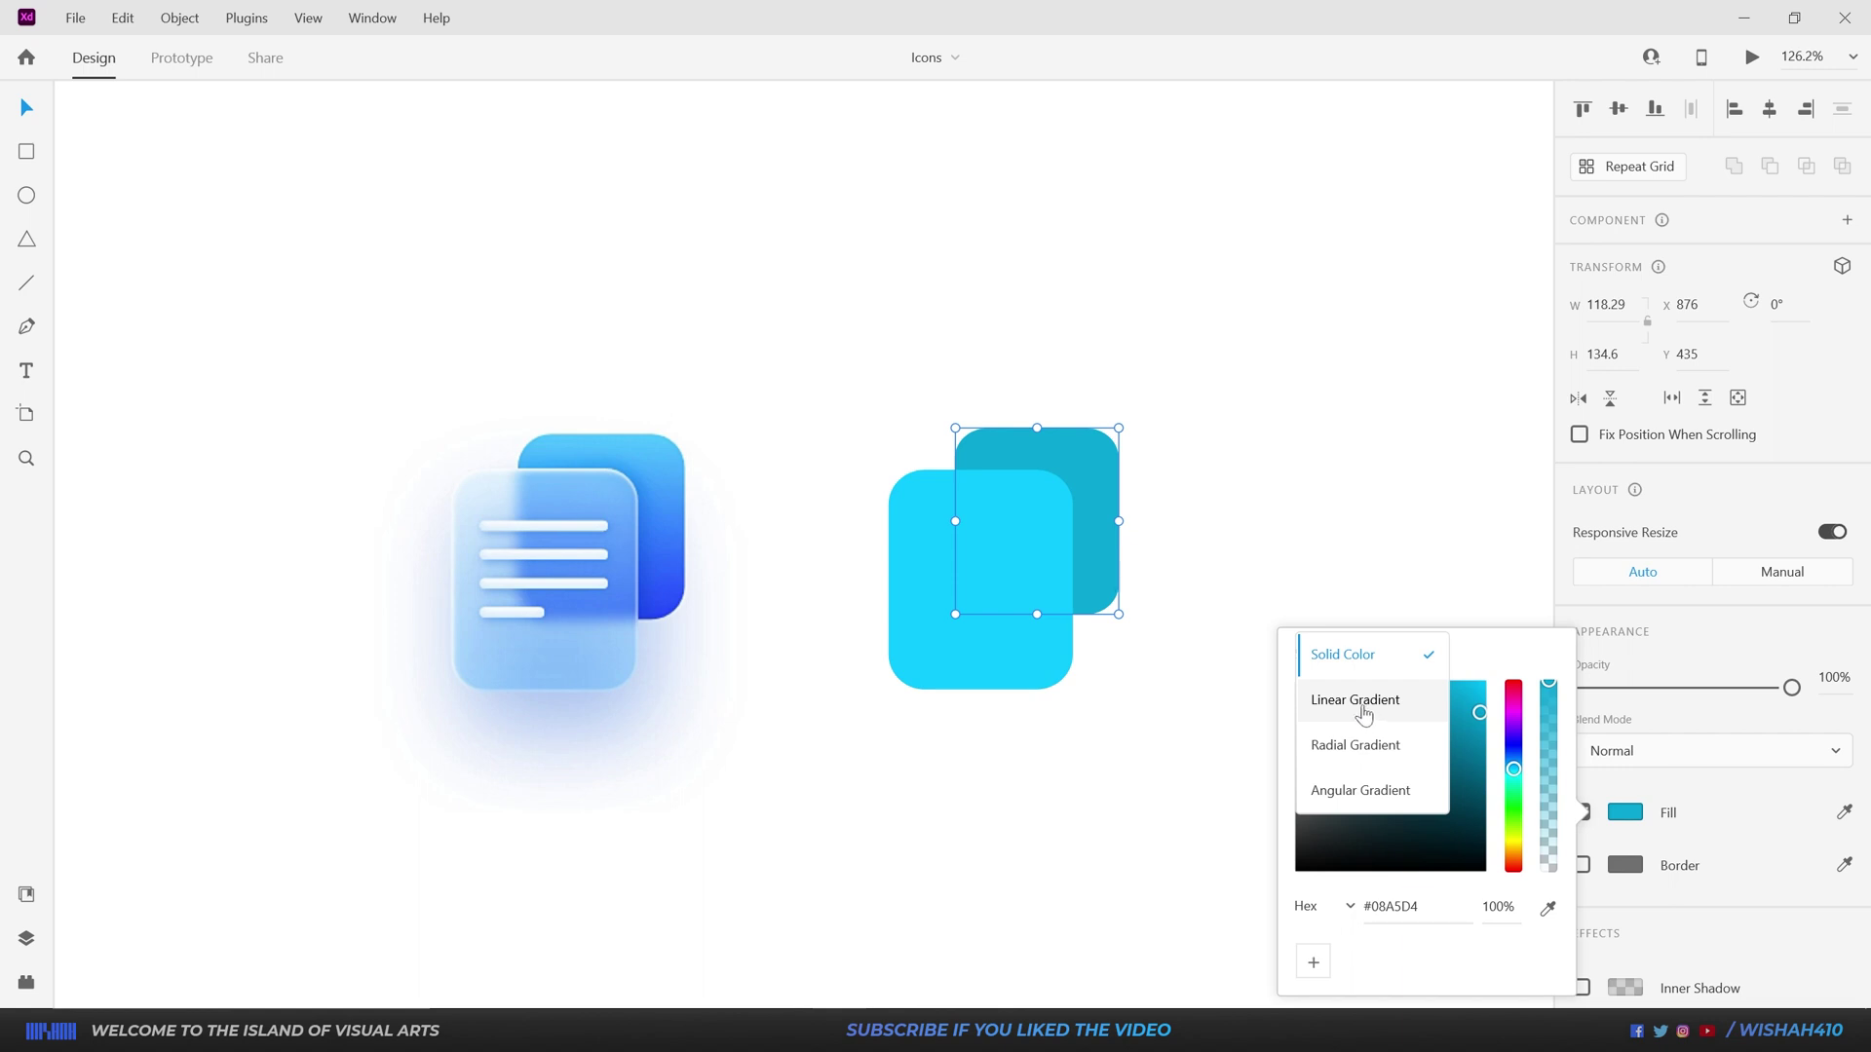
left_click(1363, 711)
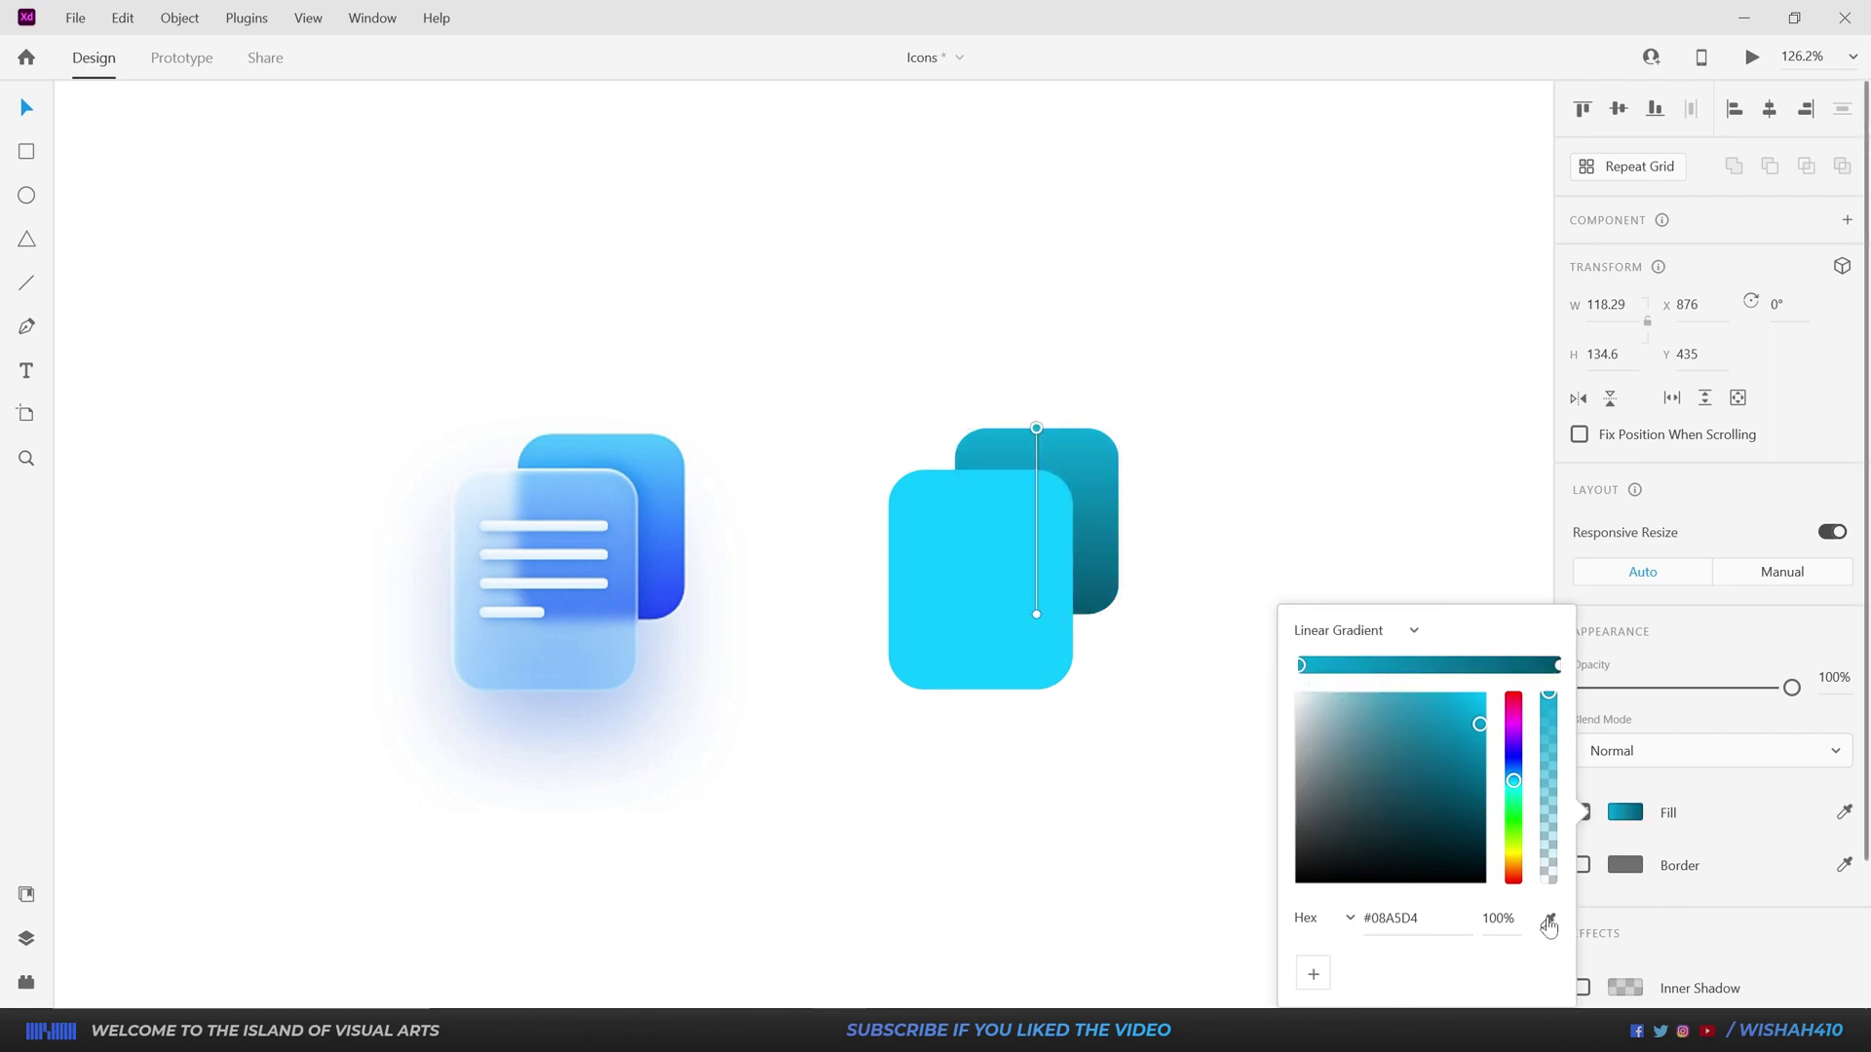
left_click(1549, 922)
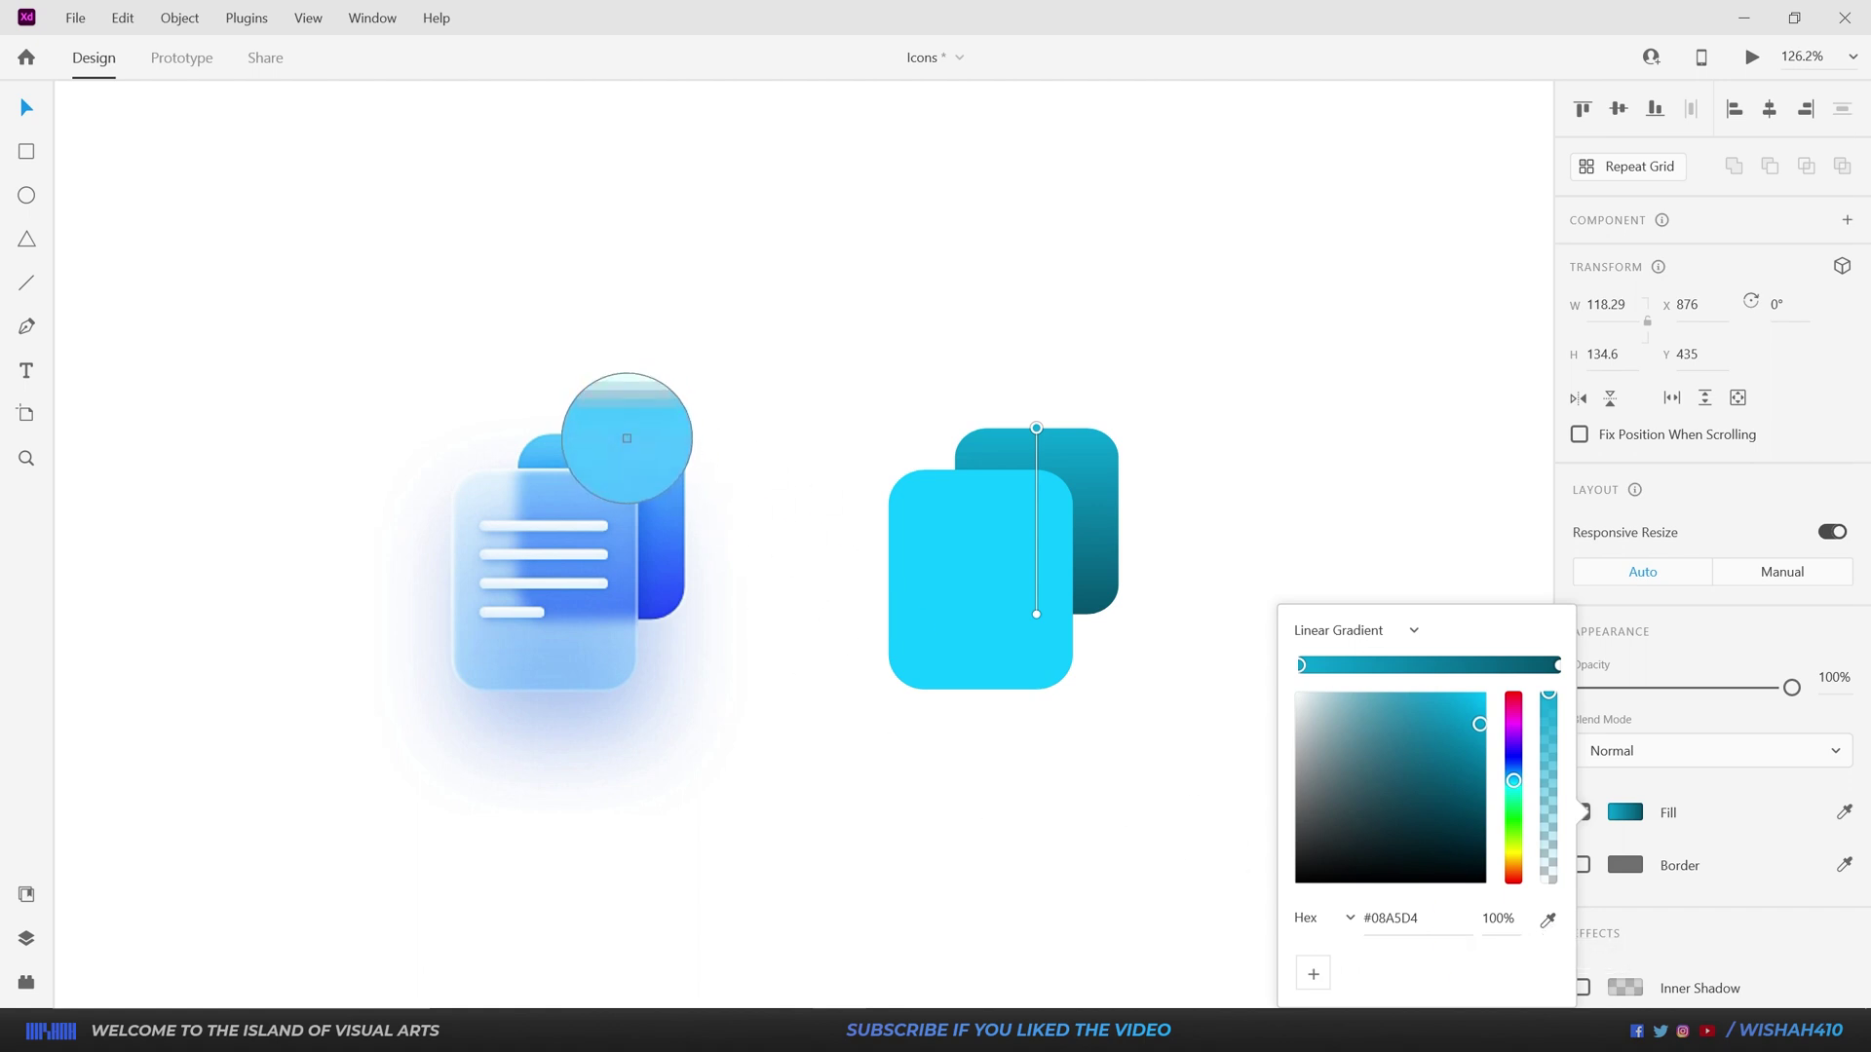
left_click(627, 438)
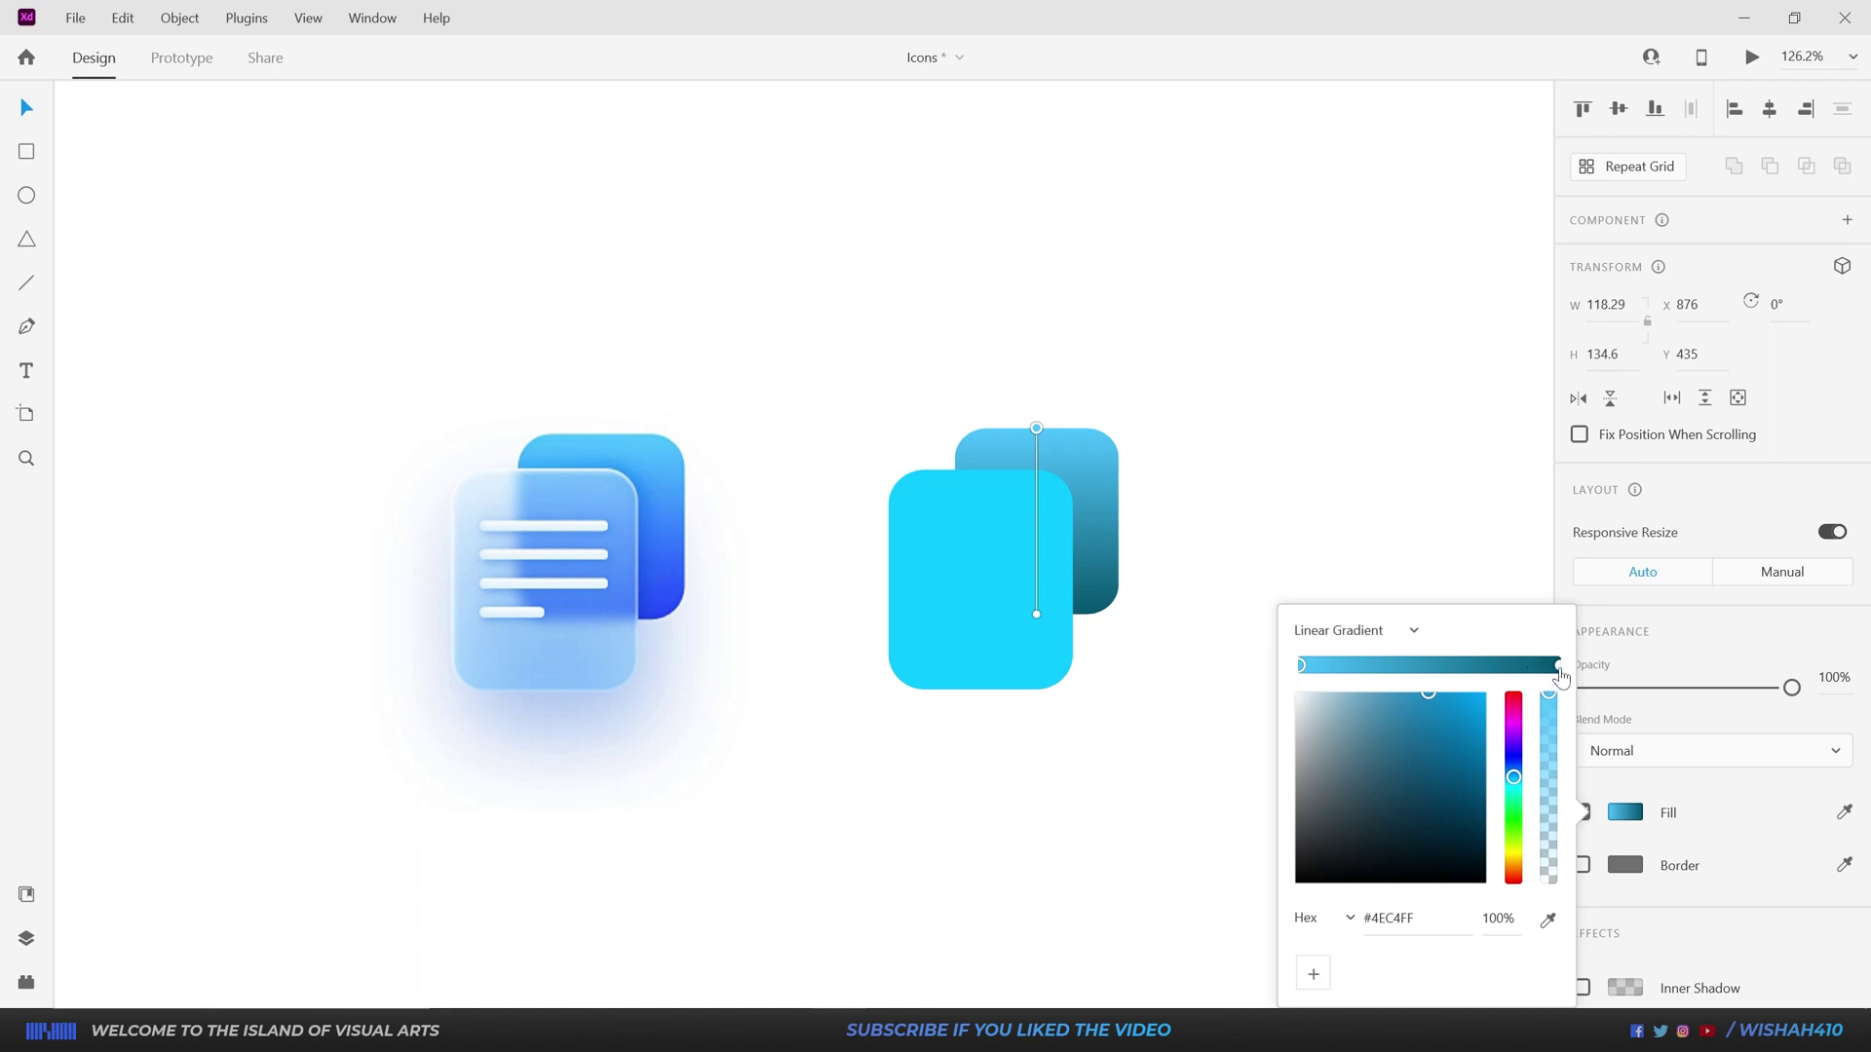
left_click(1558, 668)
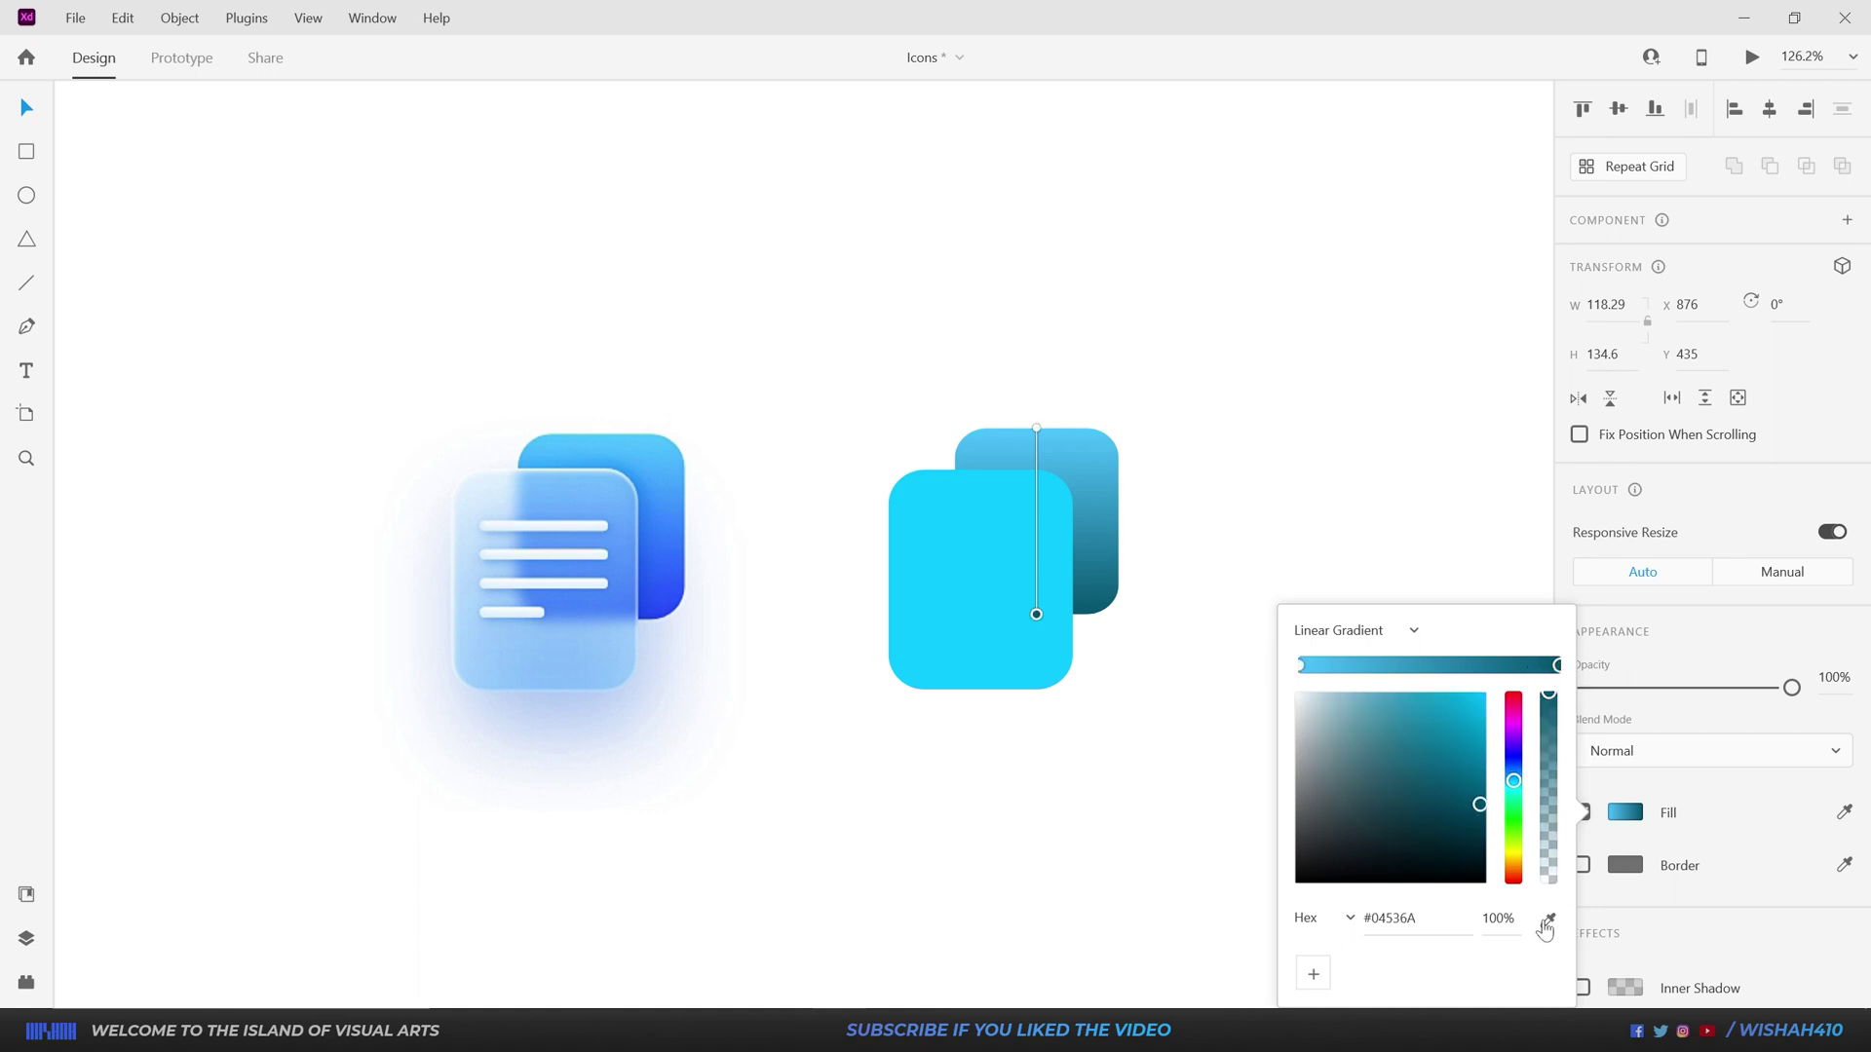
left_click(1546, 921)
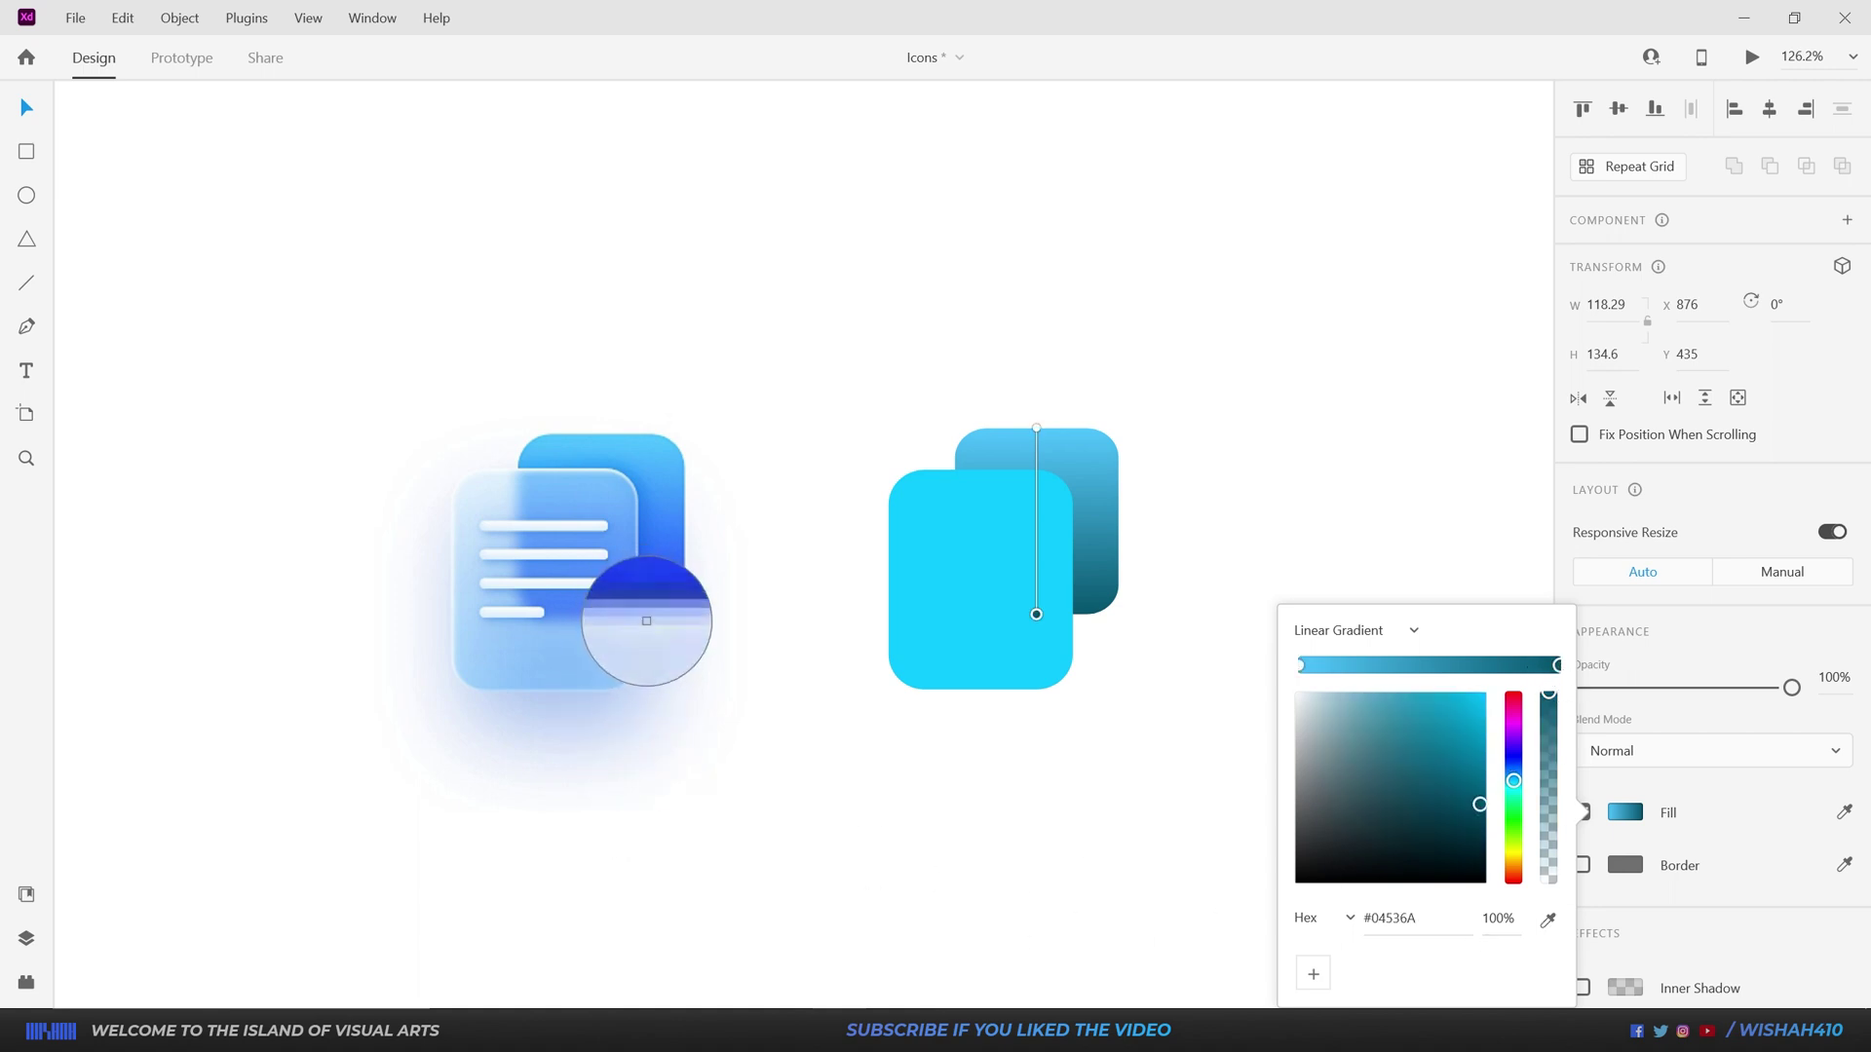
left_click(646, 614)
left_click(783, 482)
left_click(1317, 409)
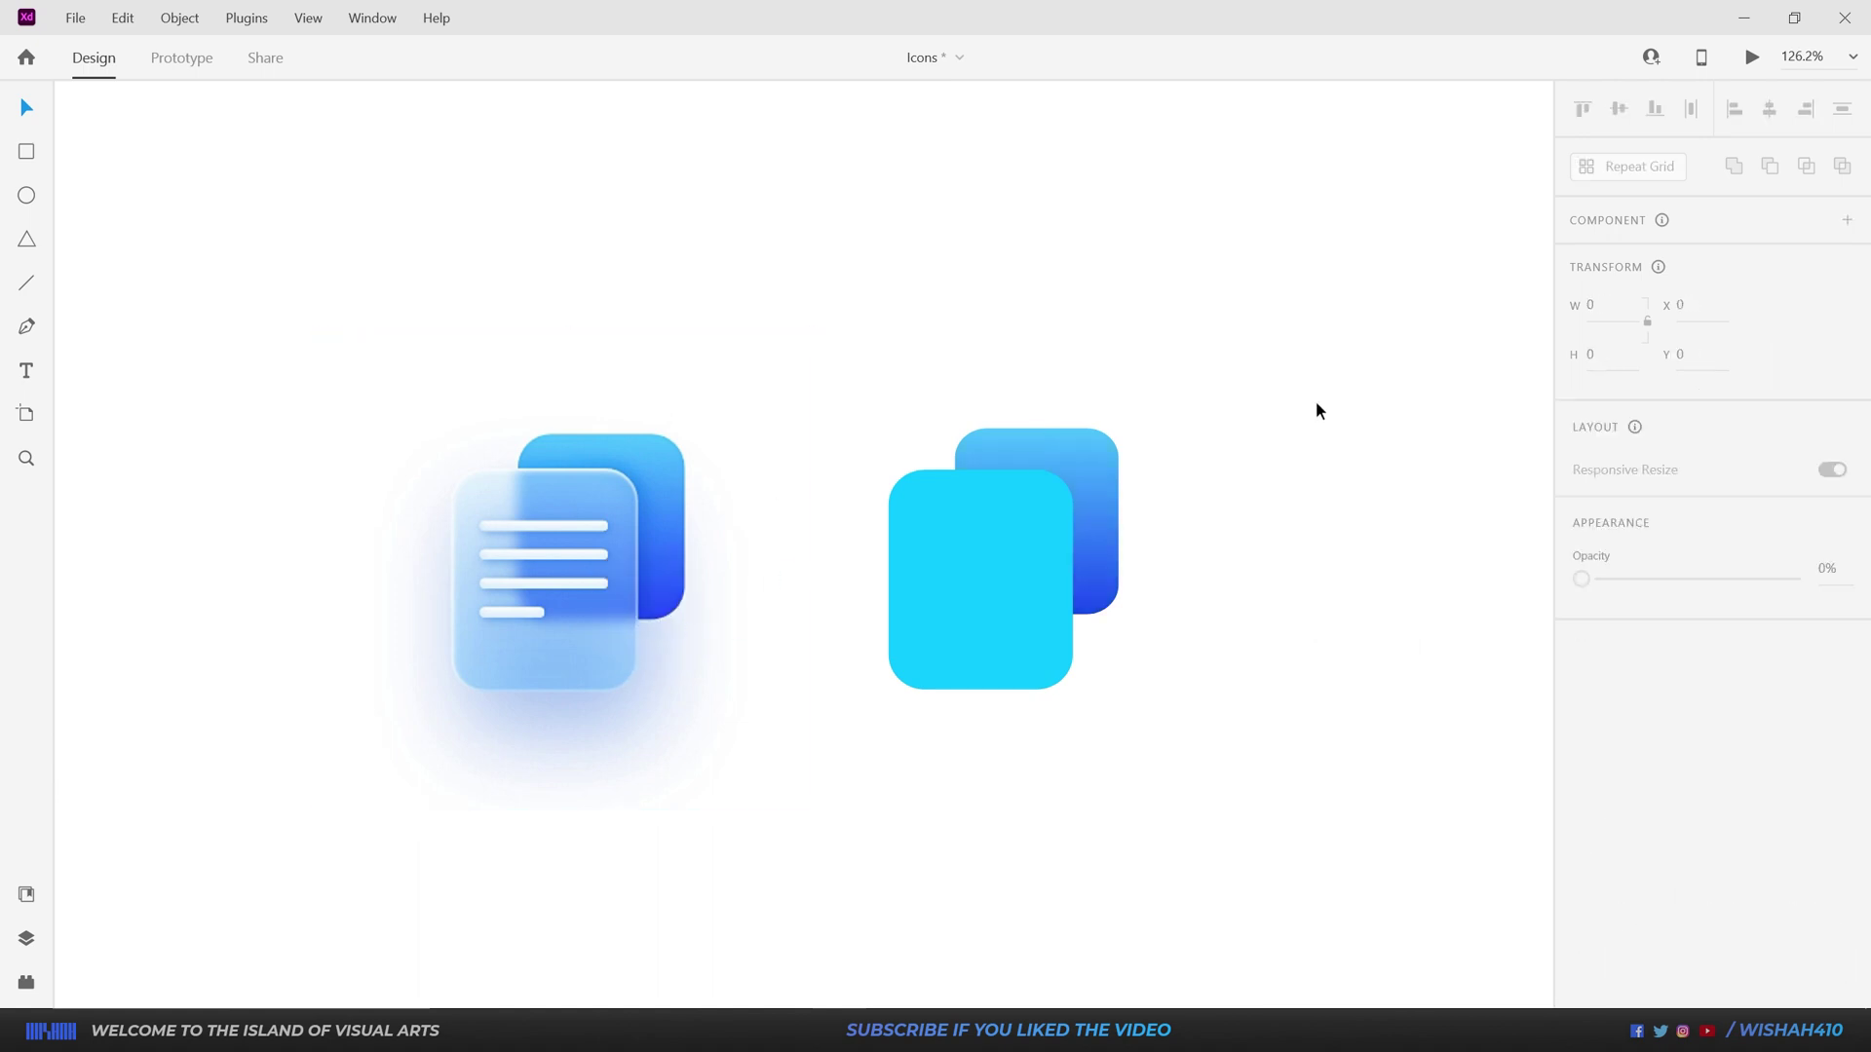
Step: Give the cyan front card a background blur of amount 10, brightness 15 and 20% opacity
scroll(1257, 467, "left", 1)
left_click(1034, 561)
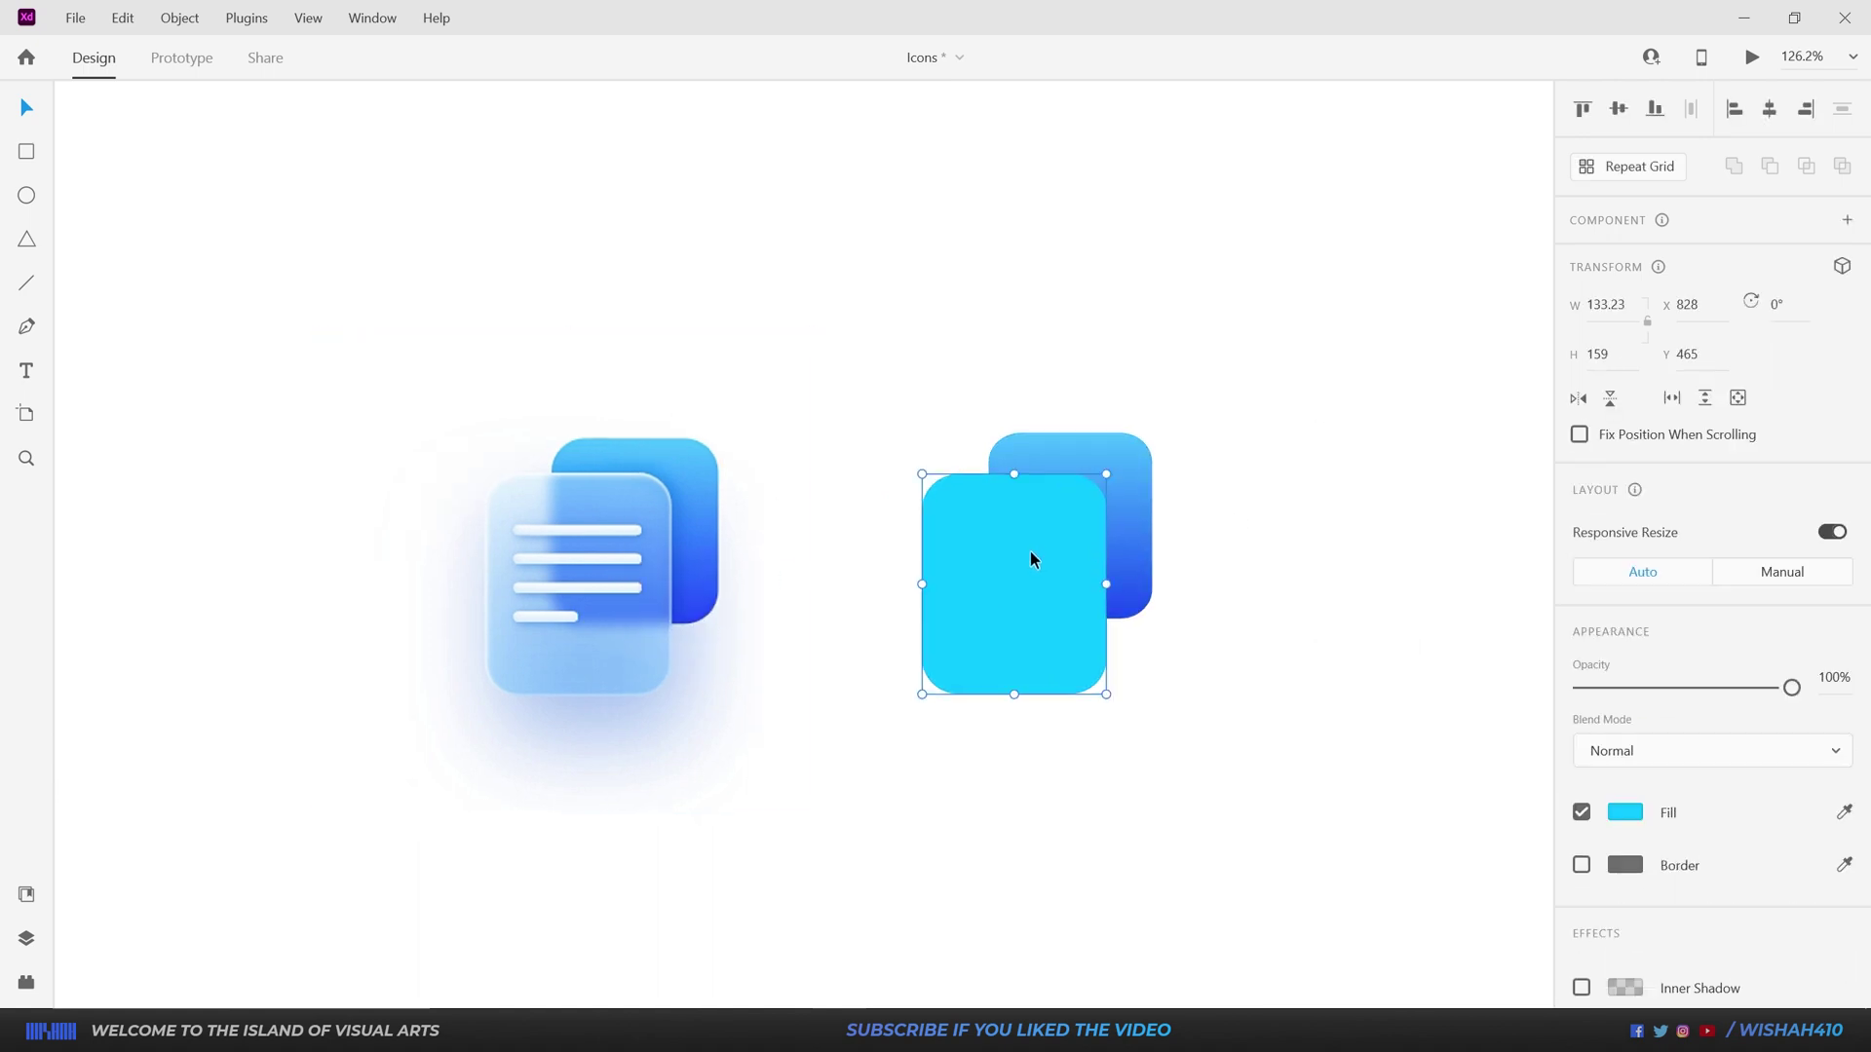
scroll(1713, 844, "down", 3)
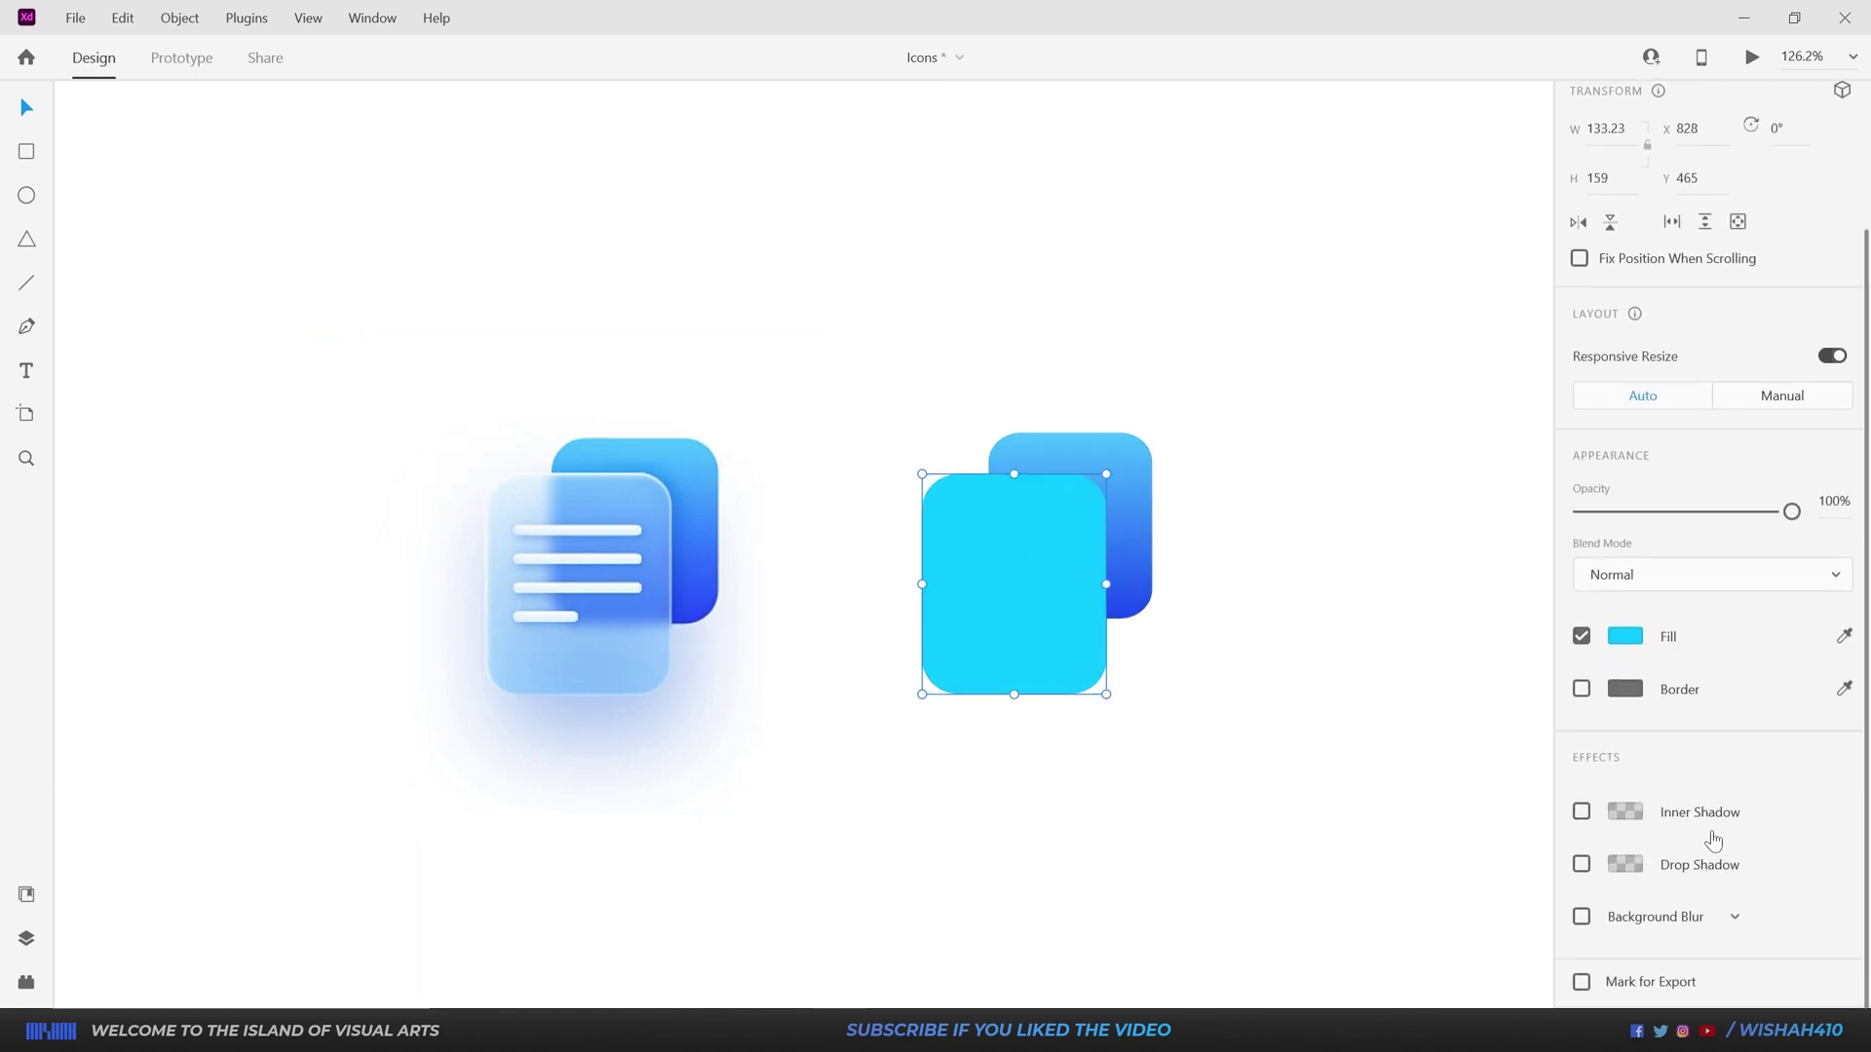
scroll(1734, 731, "up", 1)
scroll(1738, 731, "down", 1)
left_click(1581, 917)
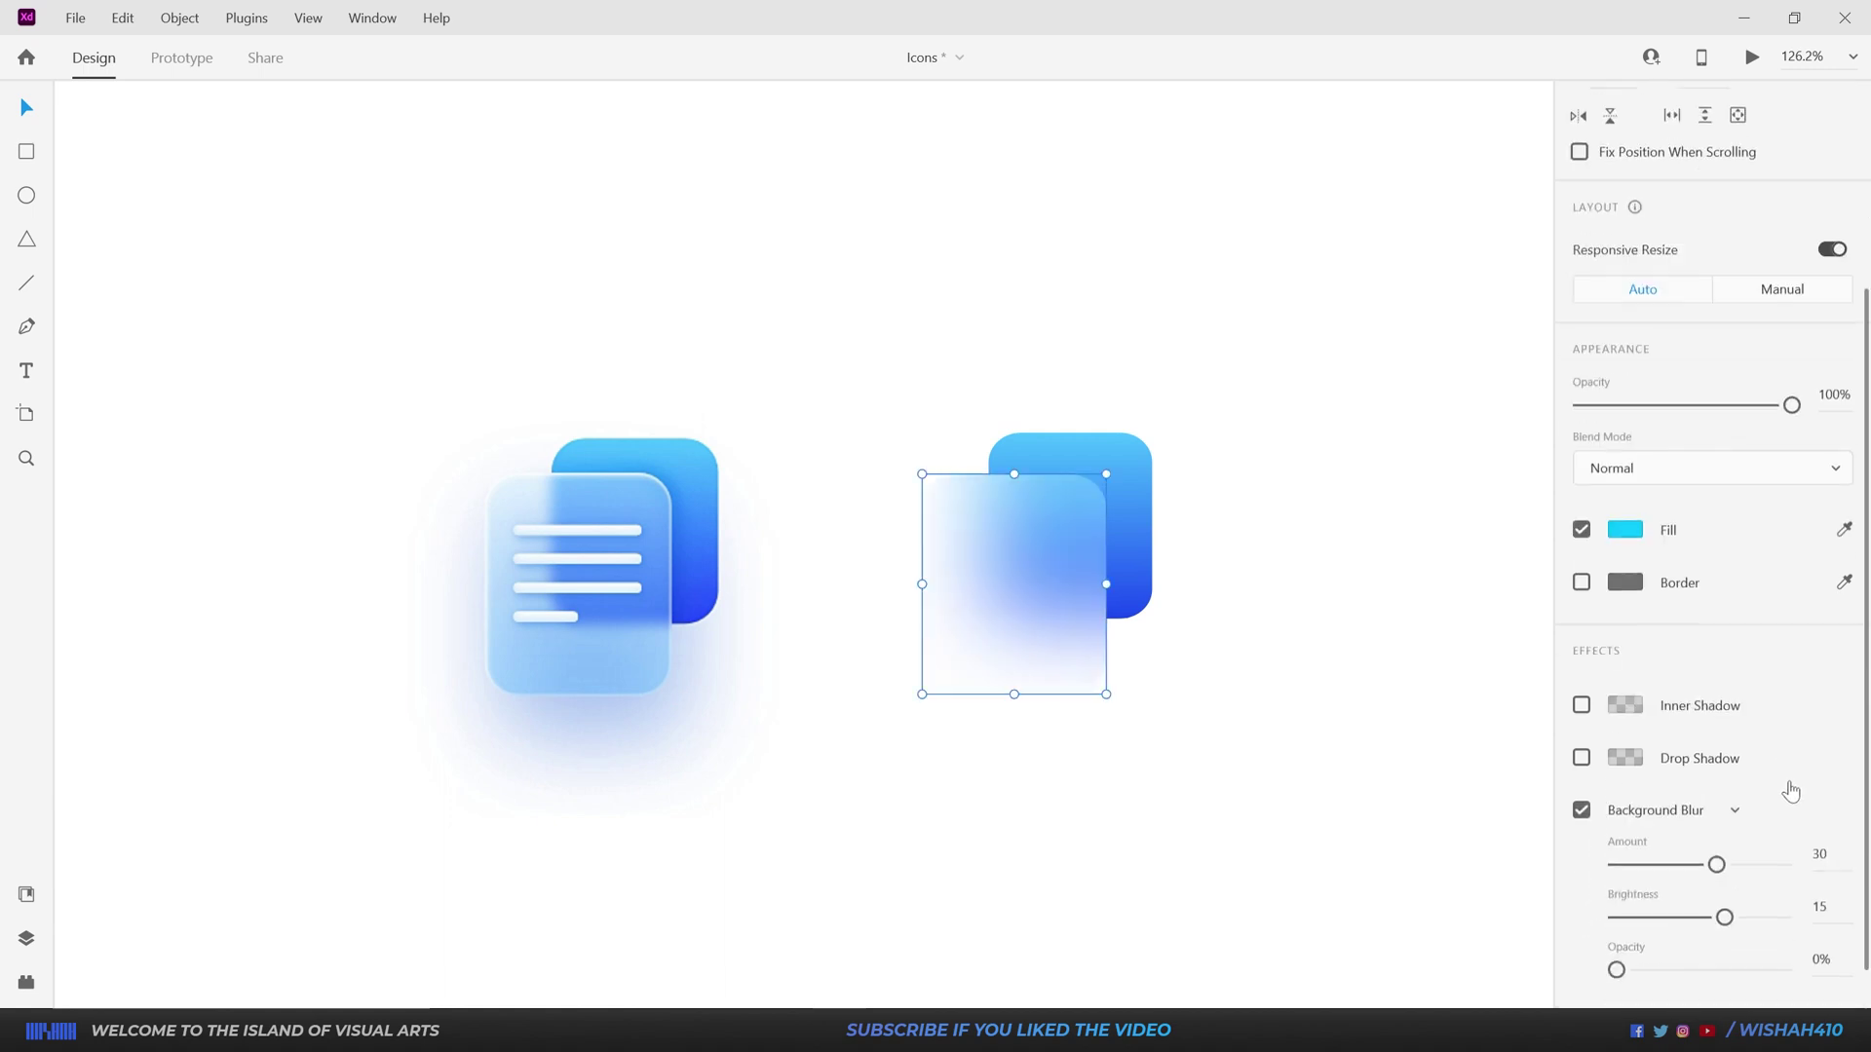
scroll(1791, 793, "down", 1)
left_click_drag(1717, 813, 1668, 819)
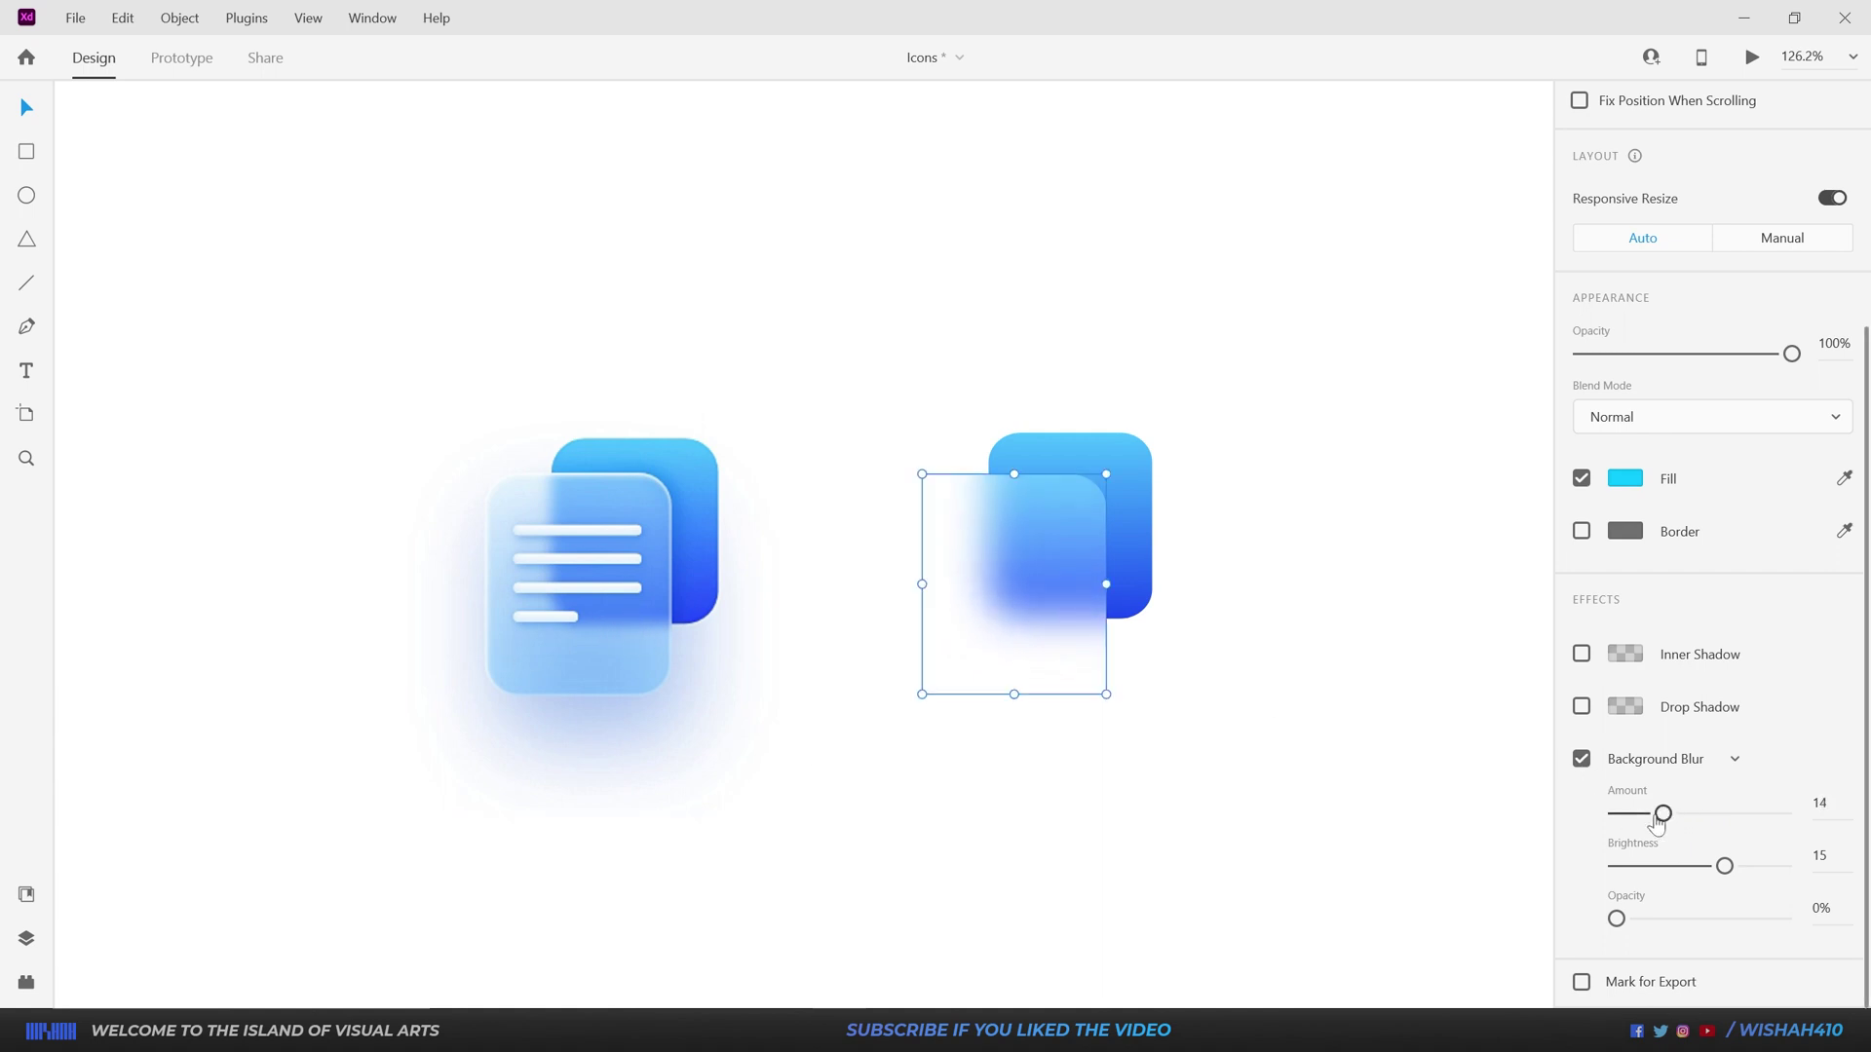
left_click_drag(1660, 818, 1650, 819)
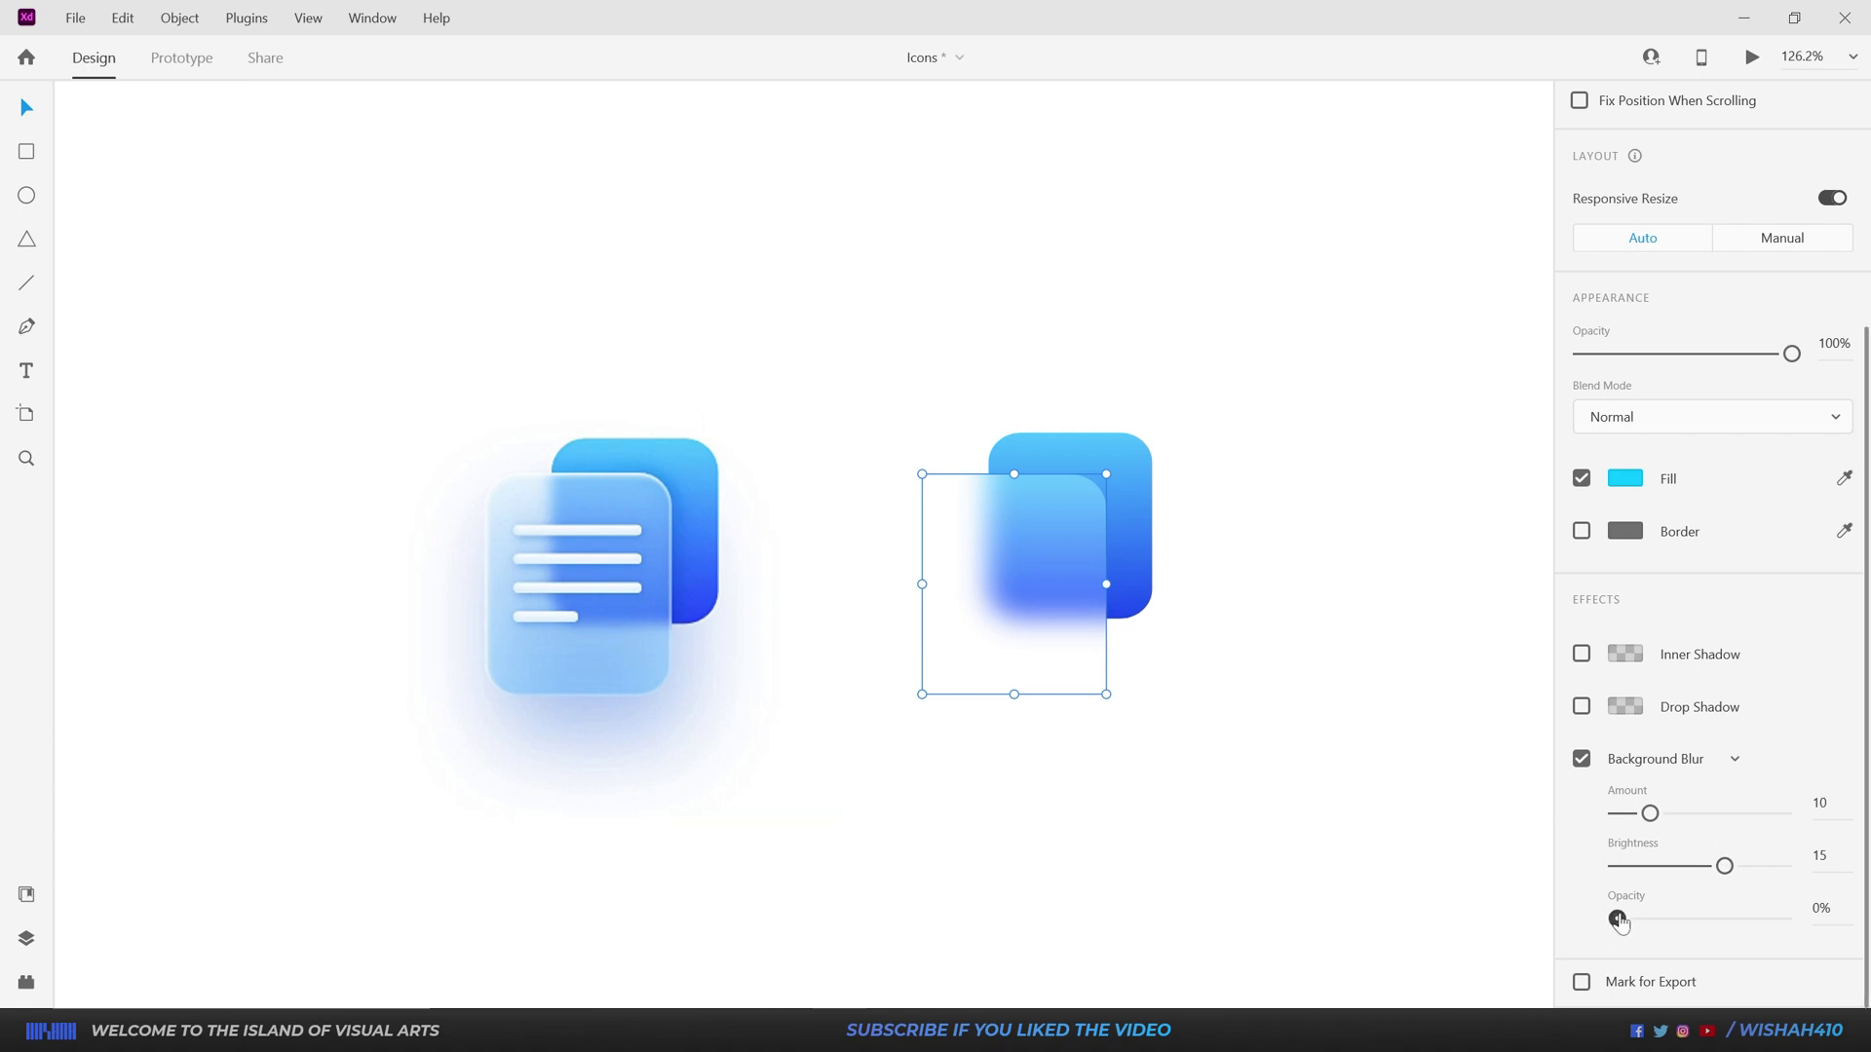
left_click_drag(1619, 922, 1654, 932)
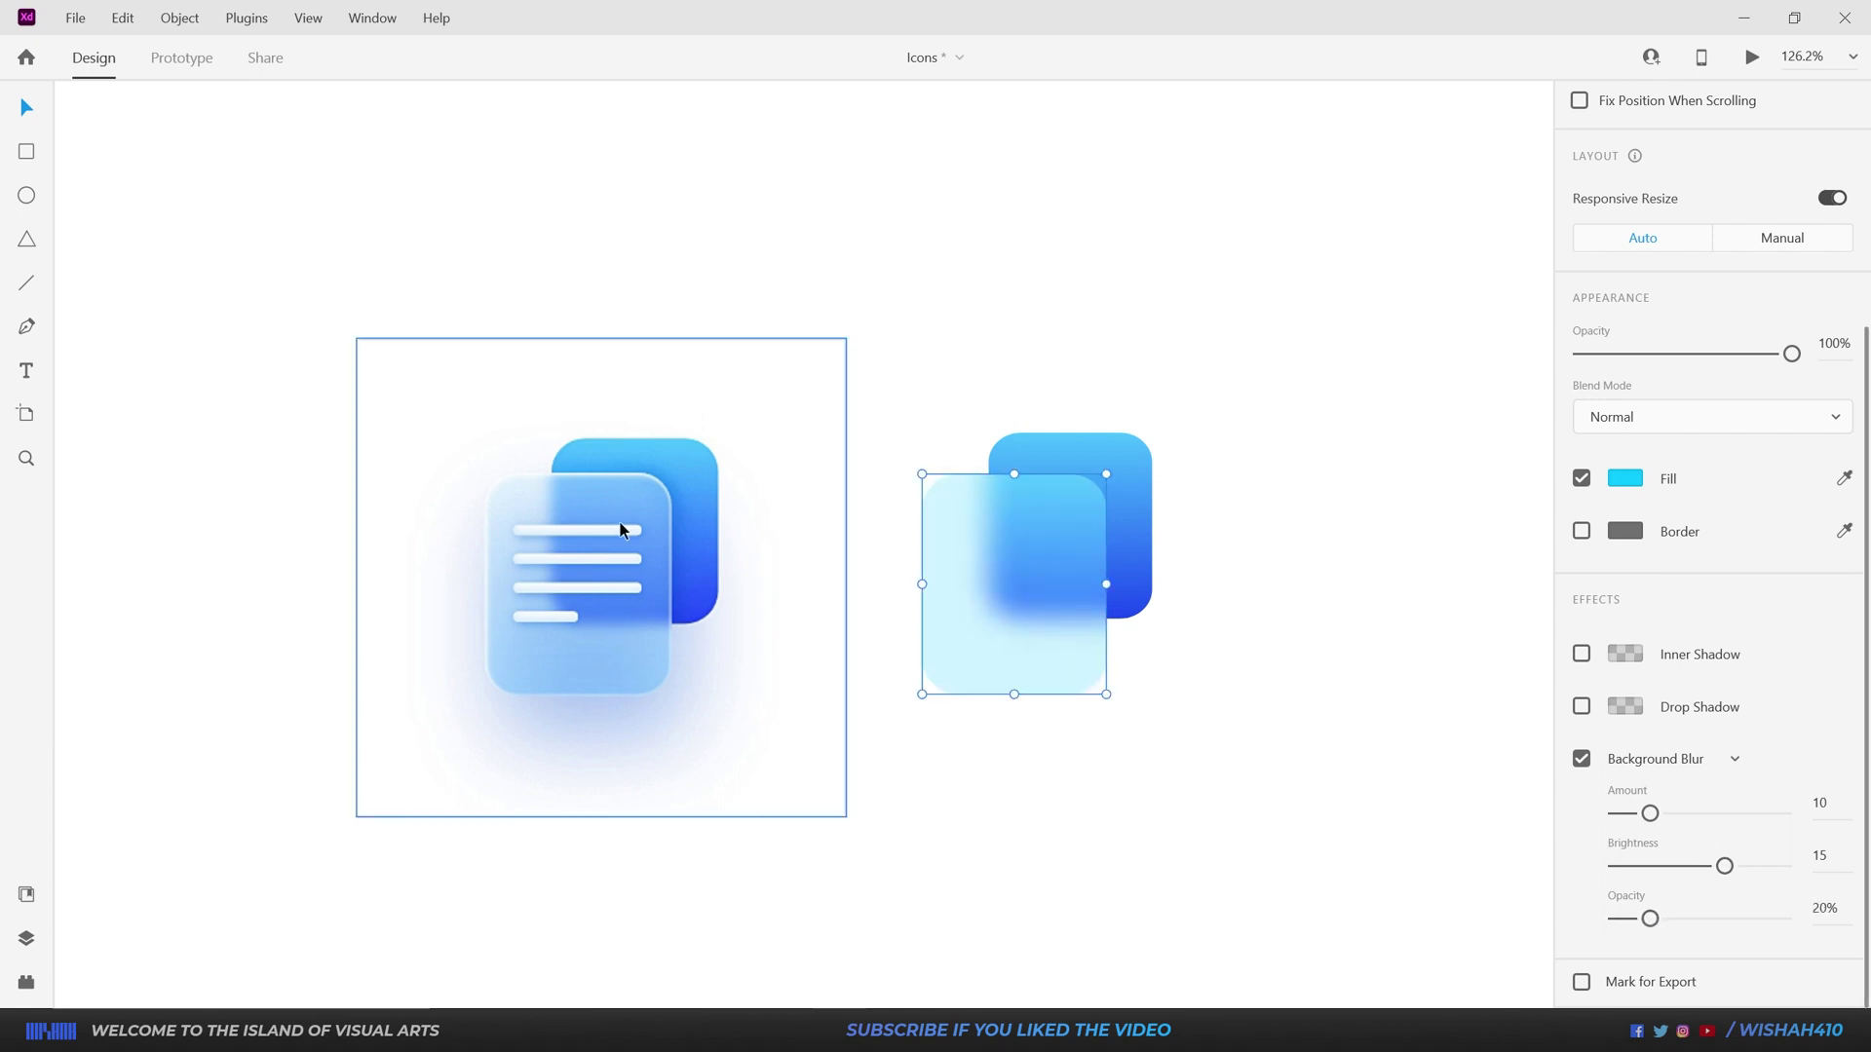
Step: Change the front card's fill to a pale blue linear gradient
left_click(1632, 481)
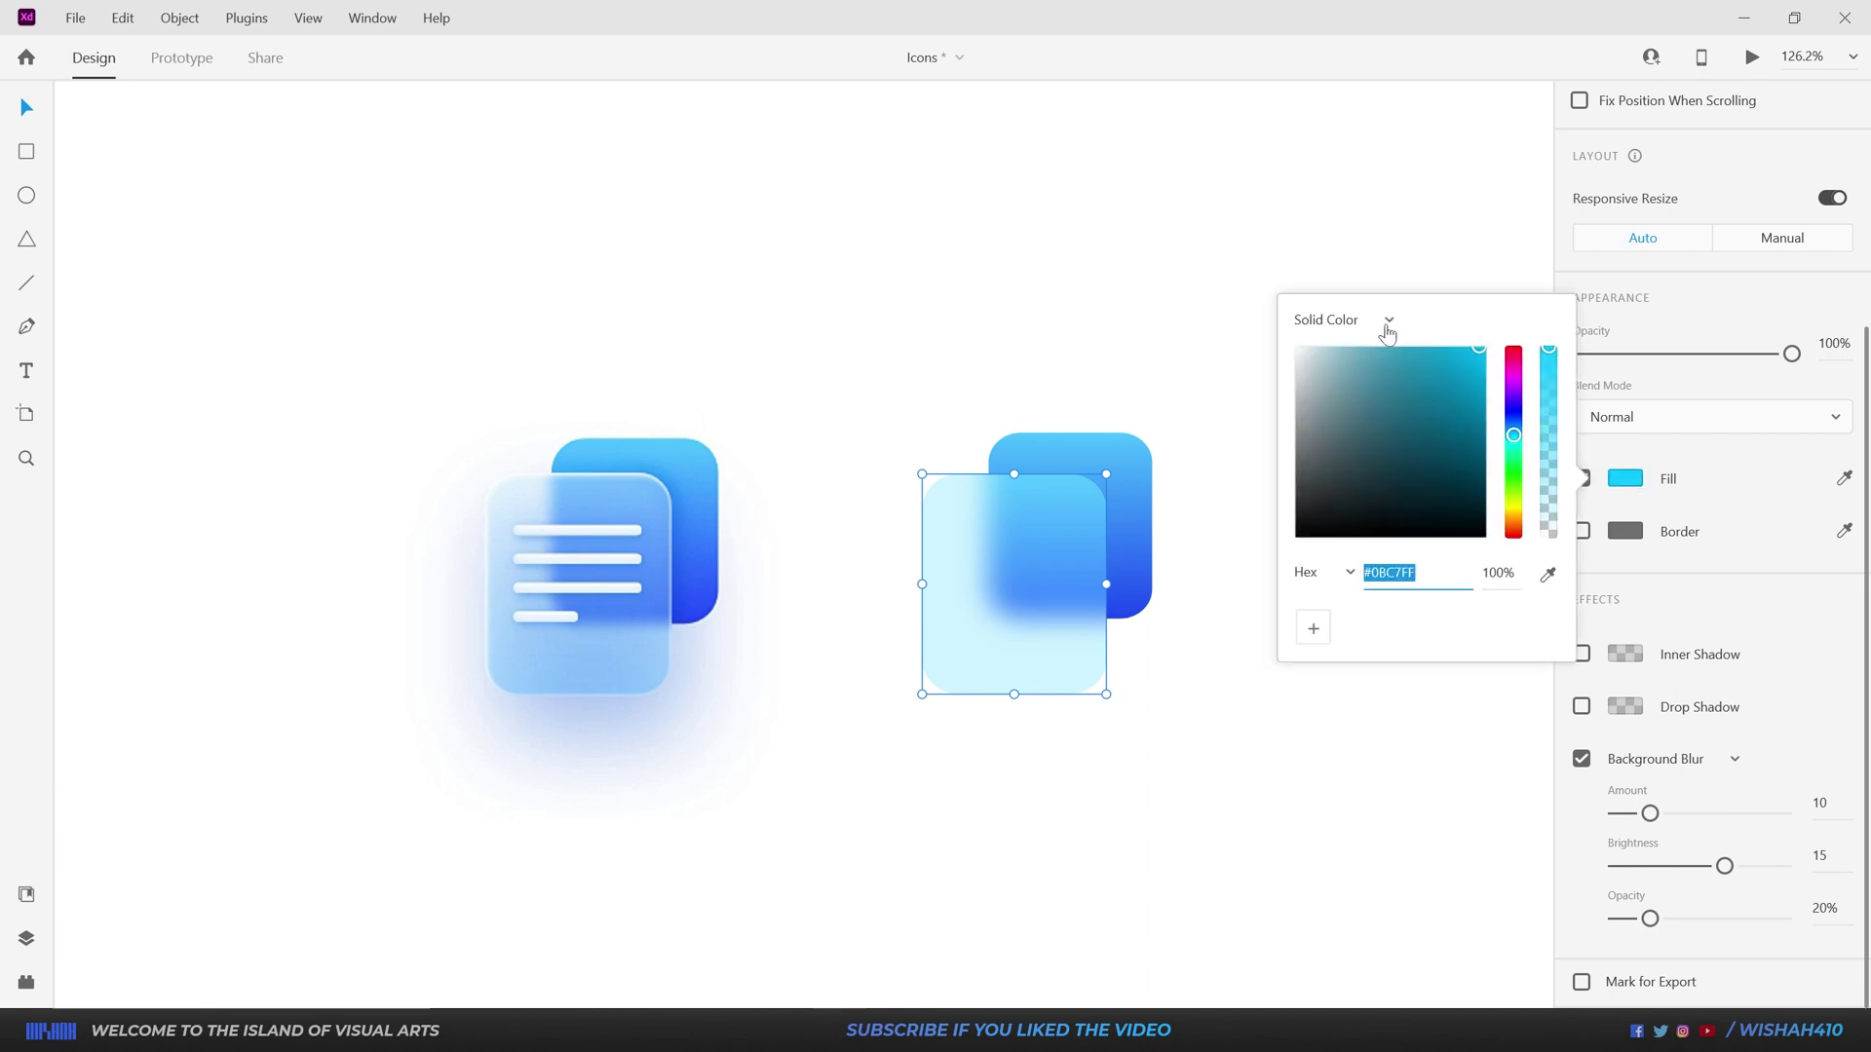
left_click(1388, 323)
left_click(1343, 368)
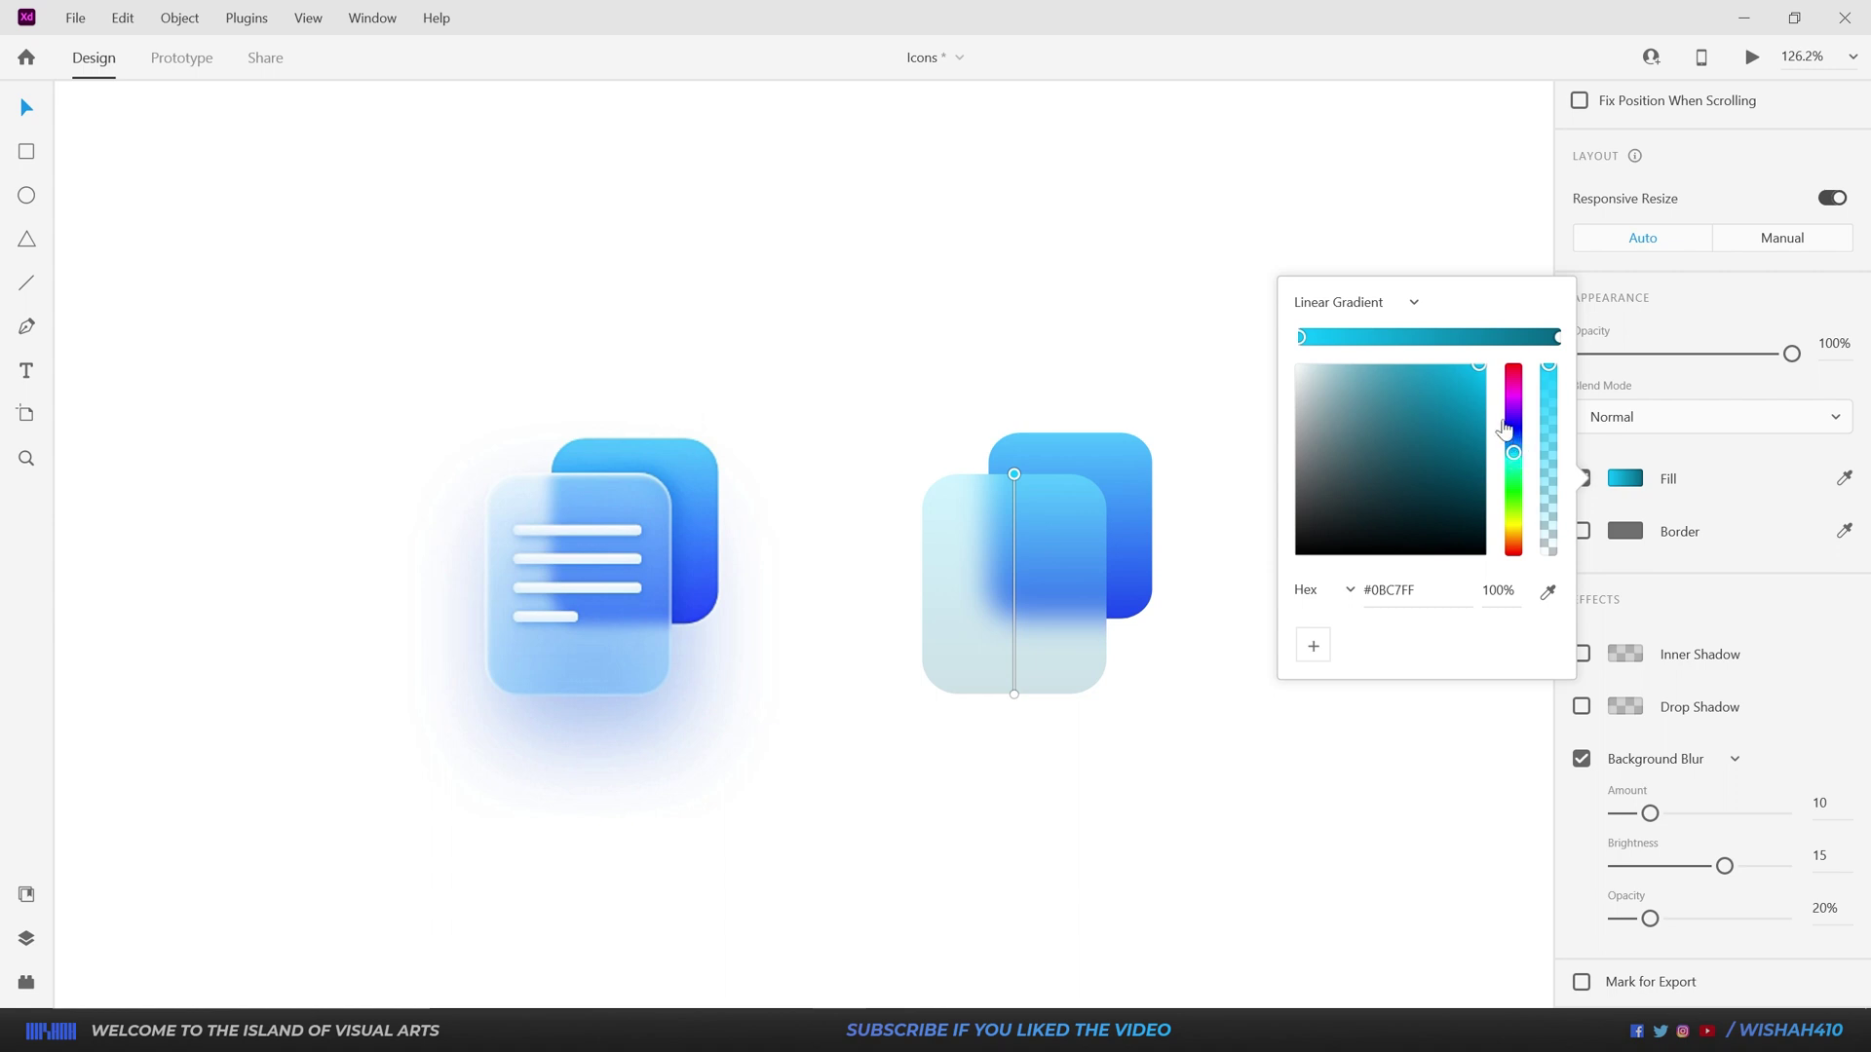
left_click_drag(1515, 451, 1518, 455)
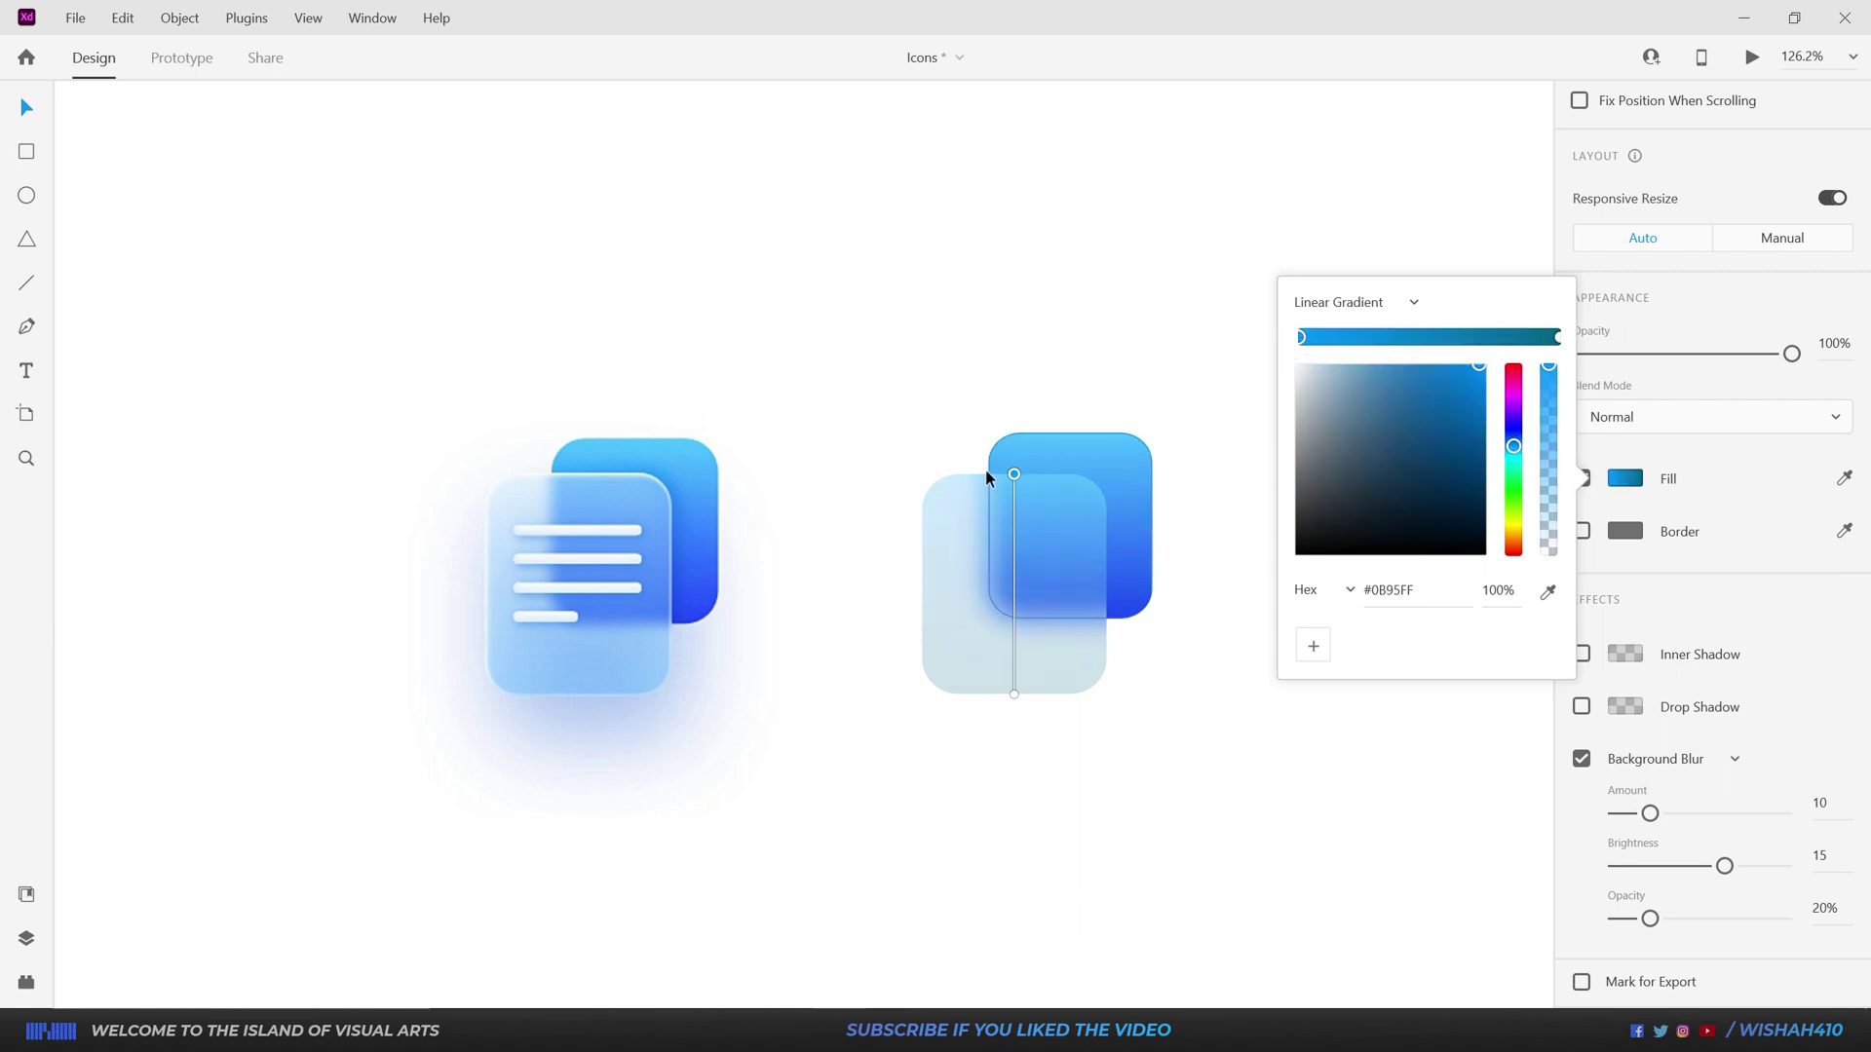
left_click(1557, 337)
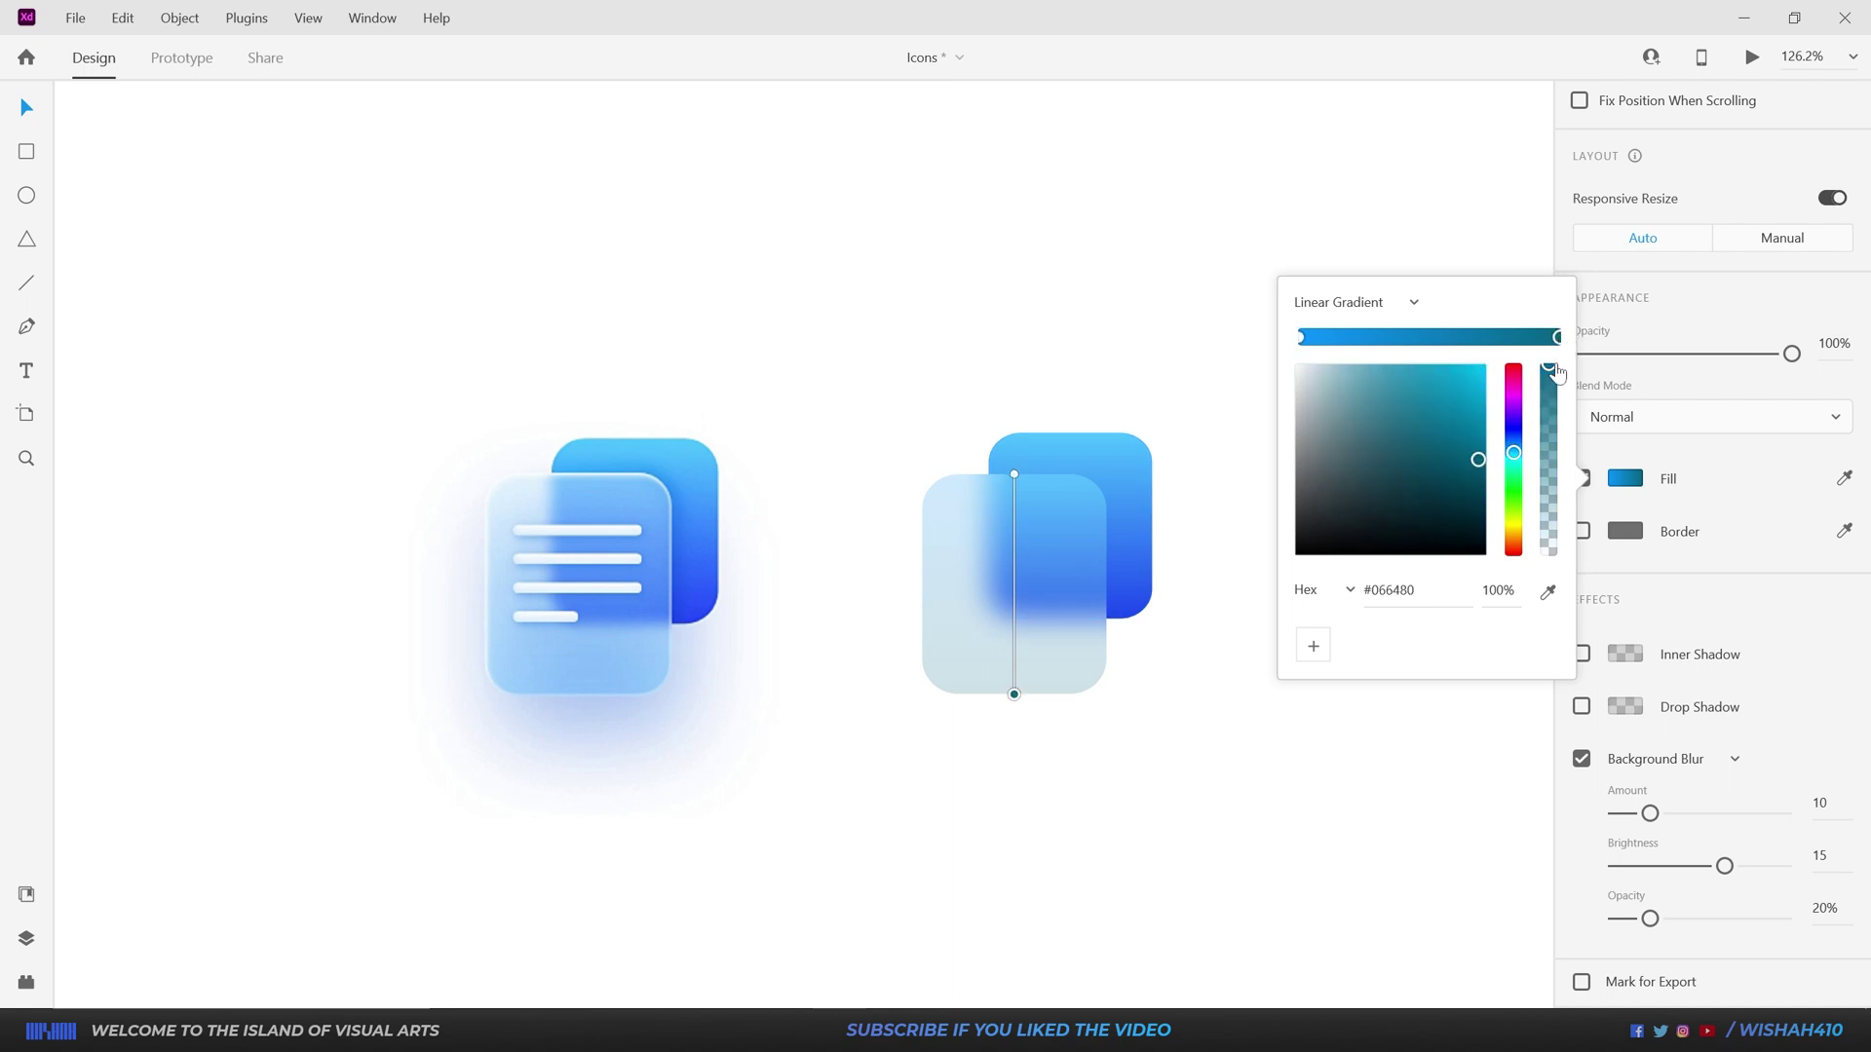
left_click_drag(1509, 468, 1514, 438)
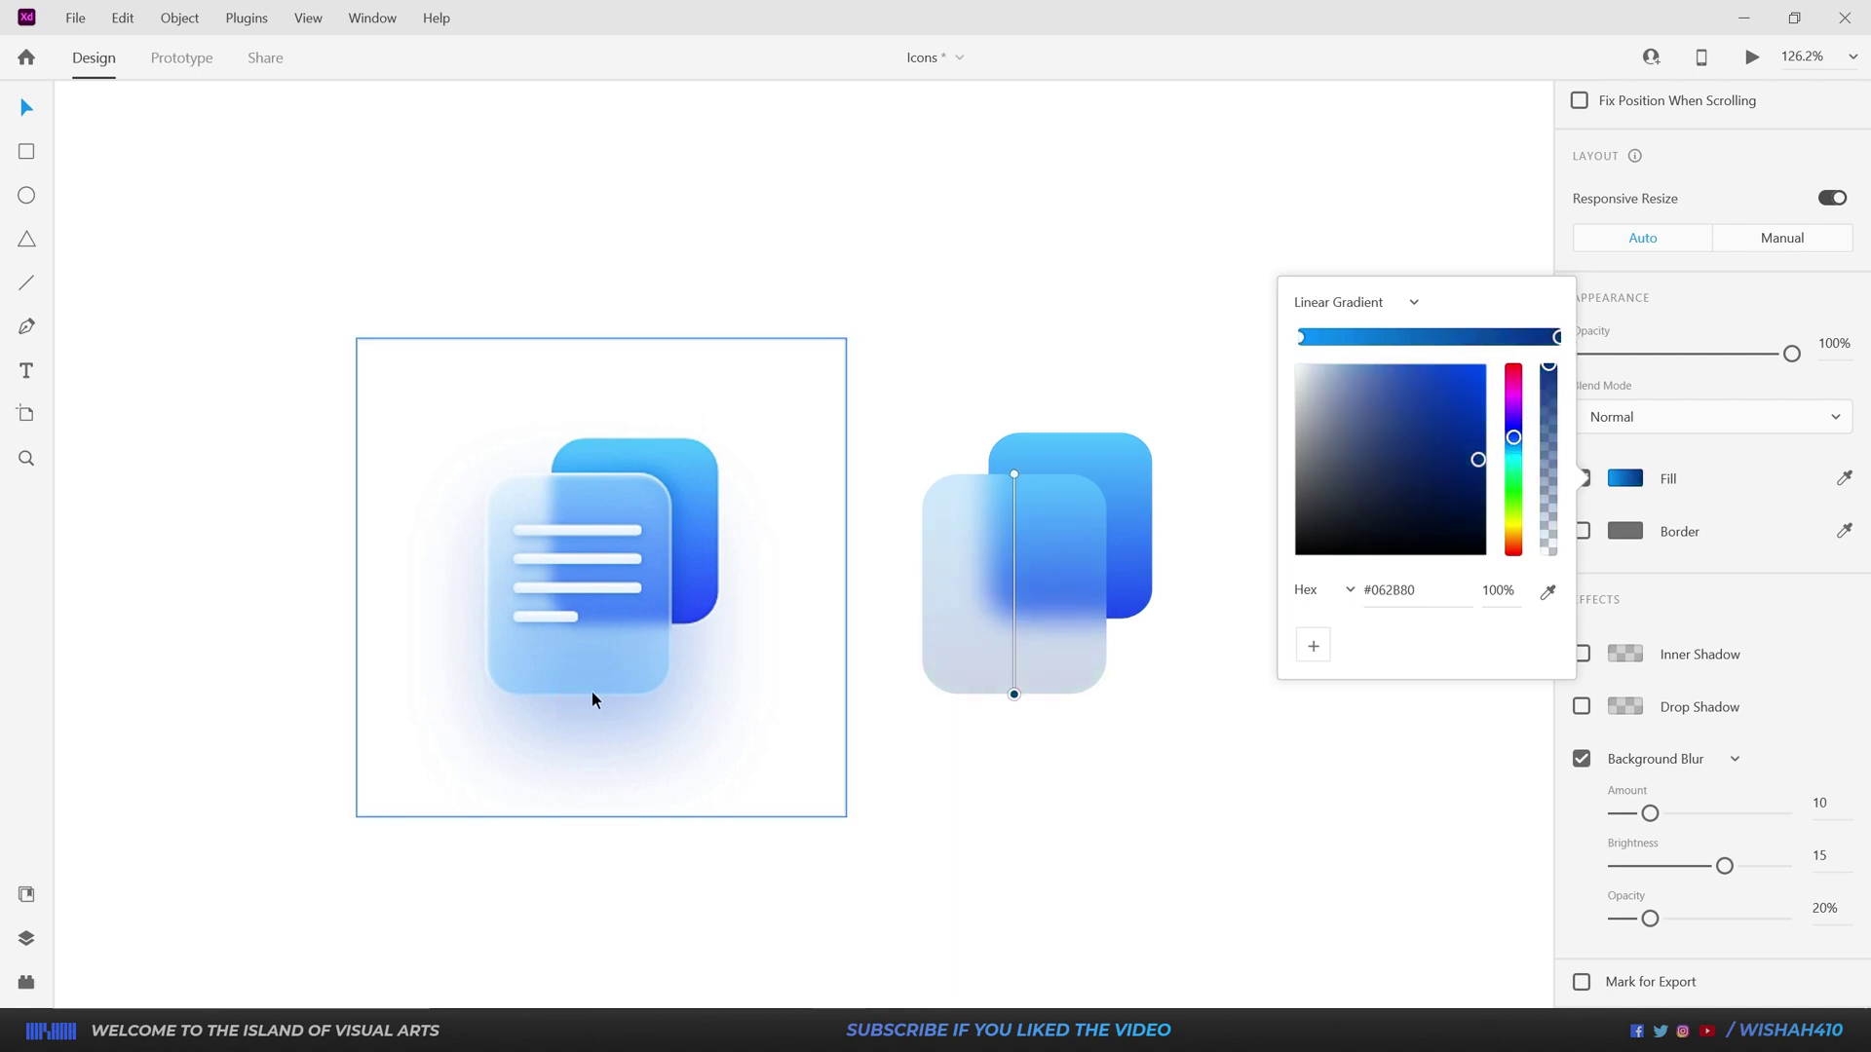
left_click_drag(1519, 444, 1482, 390)
left_click(1469, 409)
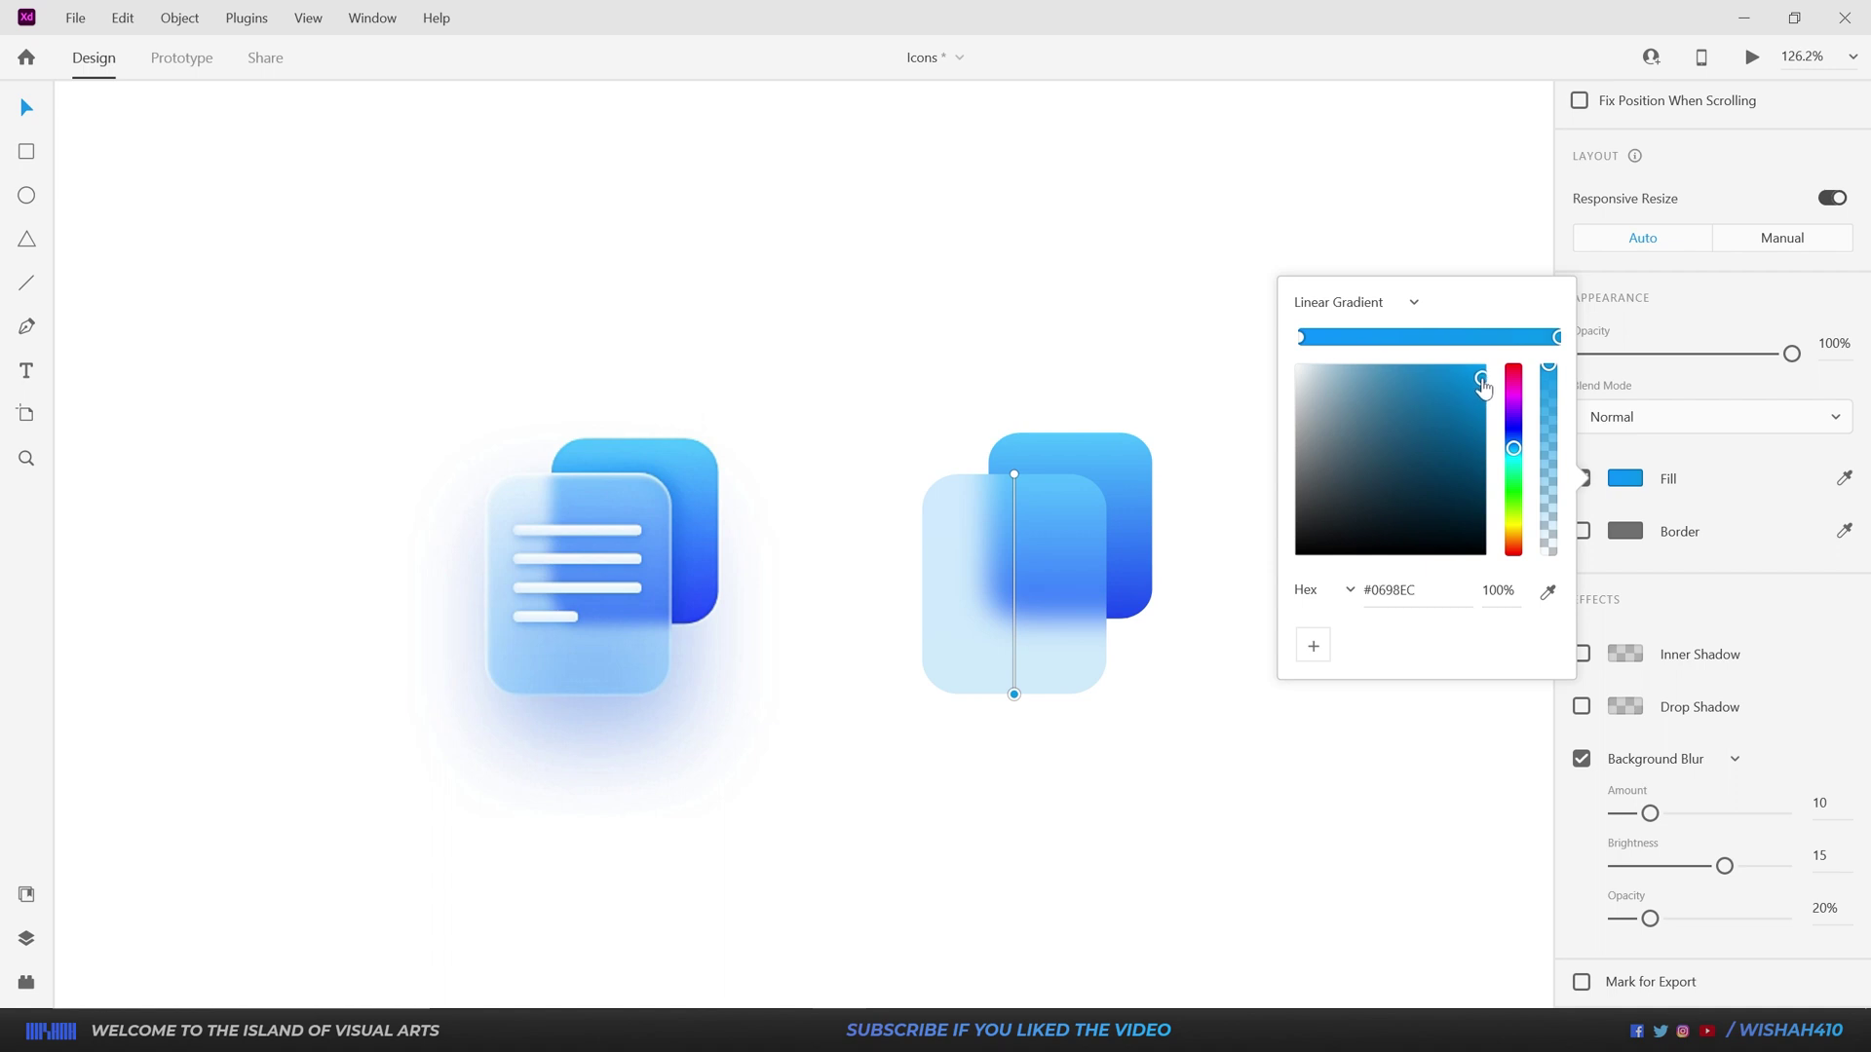
left_click(809, 575)
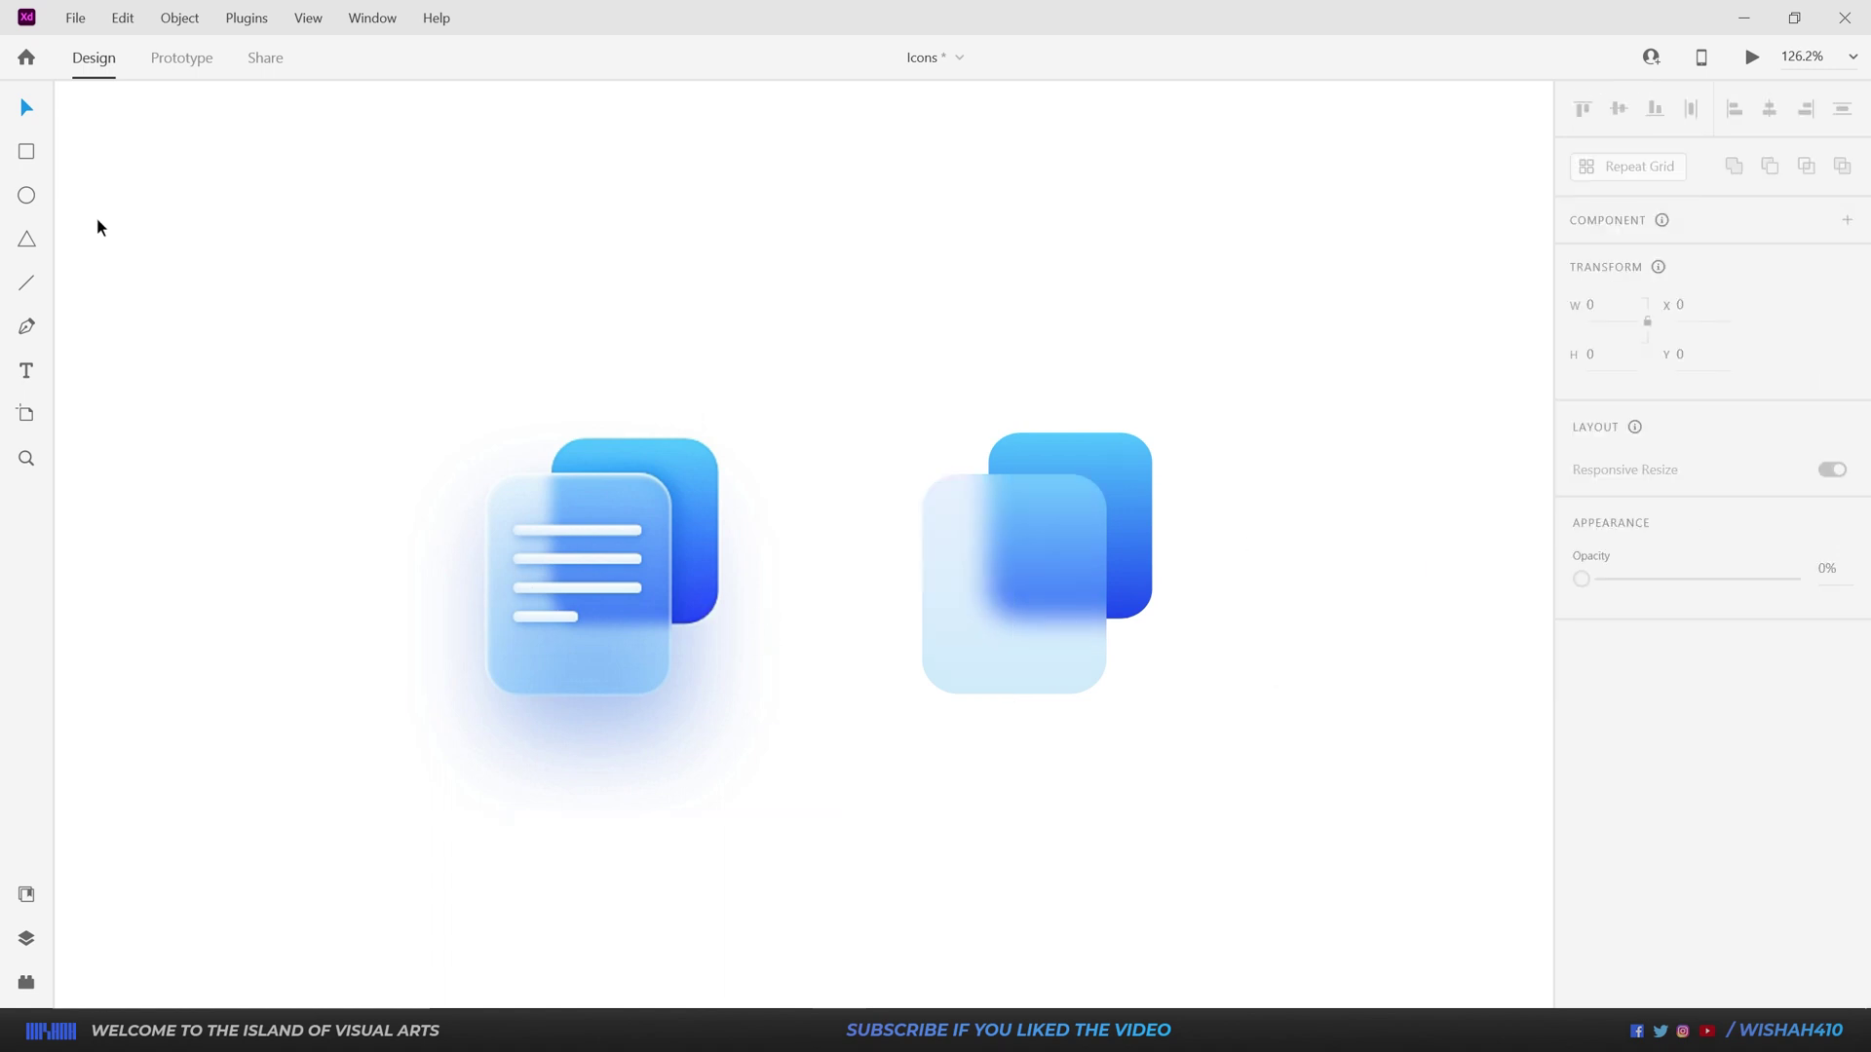
Step: Draw an 86×10 white bar across the upper front card and round its corners to 5
scroll(766, 573, "up", 3)
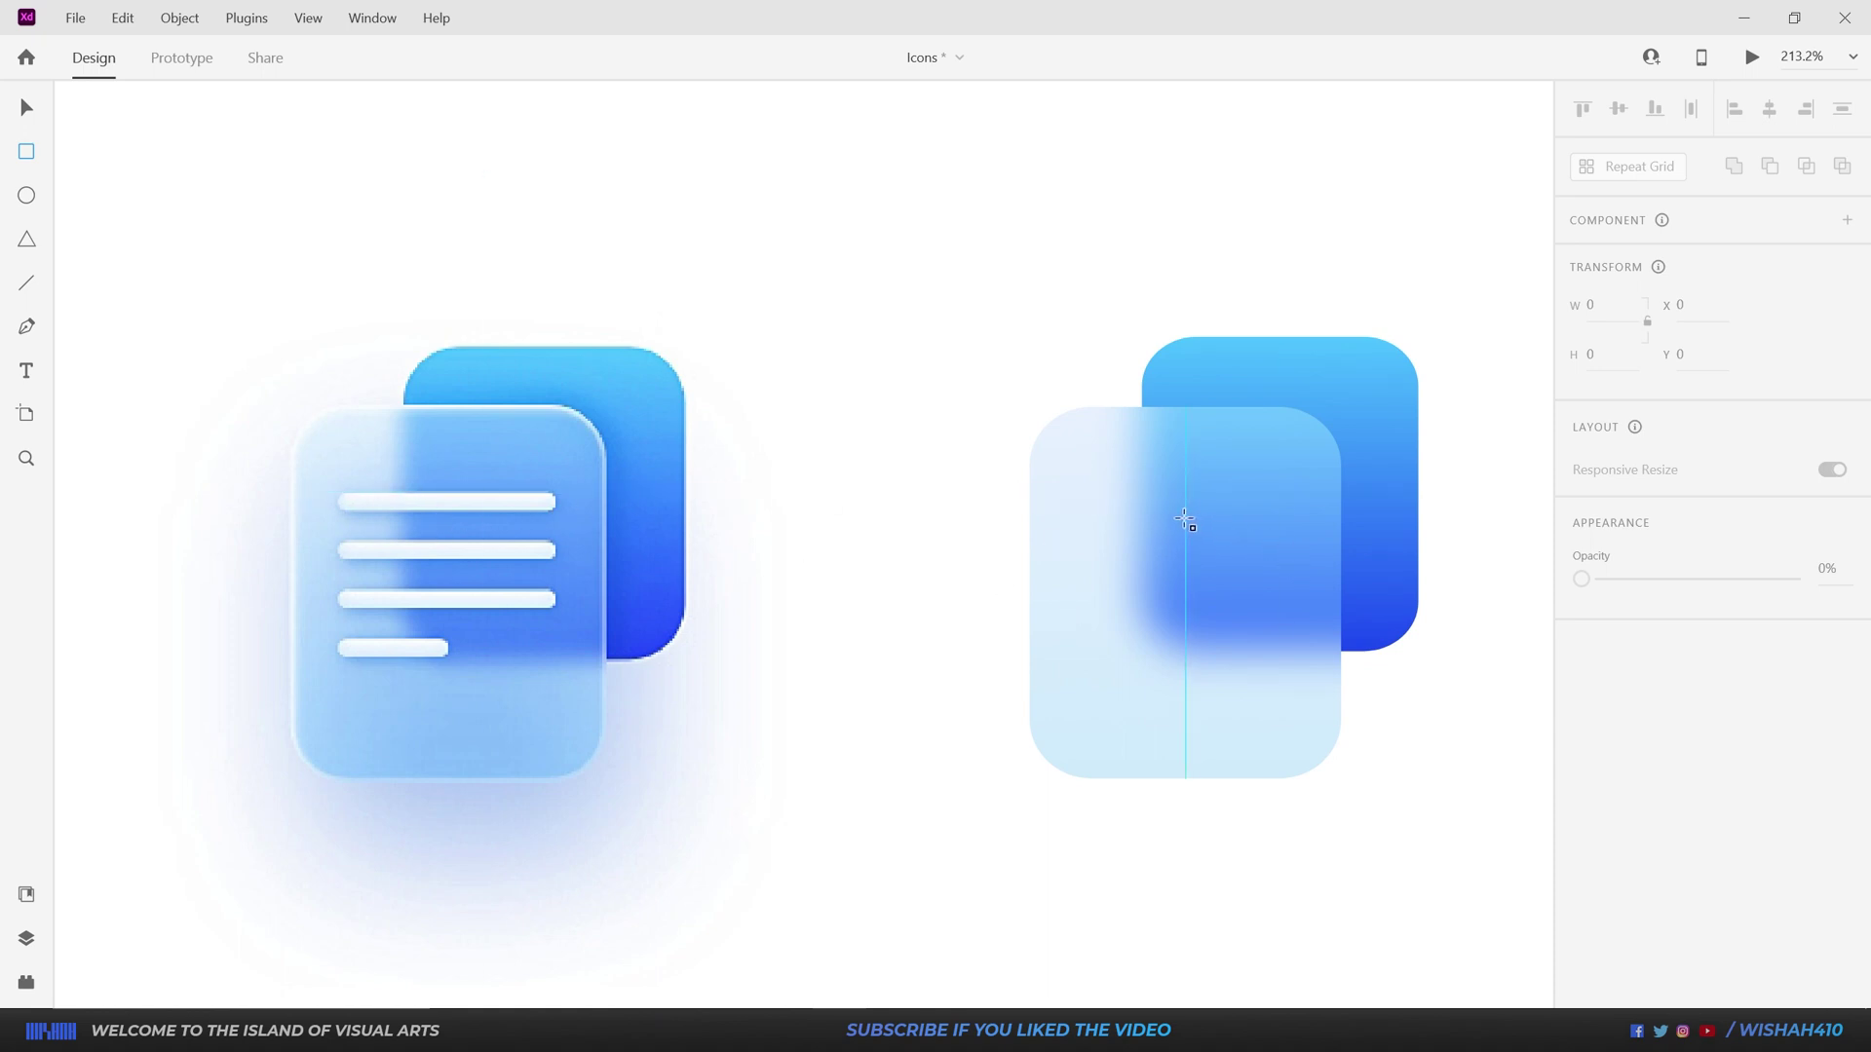
left_click_drag(1188, 505, 1288, 518)
scroll(635, 505, "up", 5)
scroll(389, 482, "left", 2)
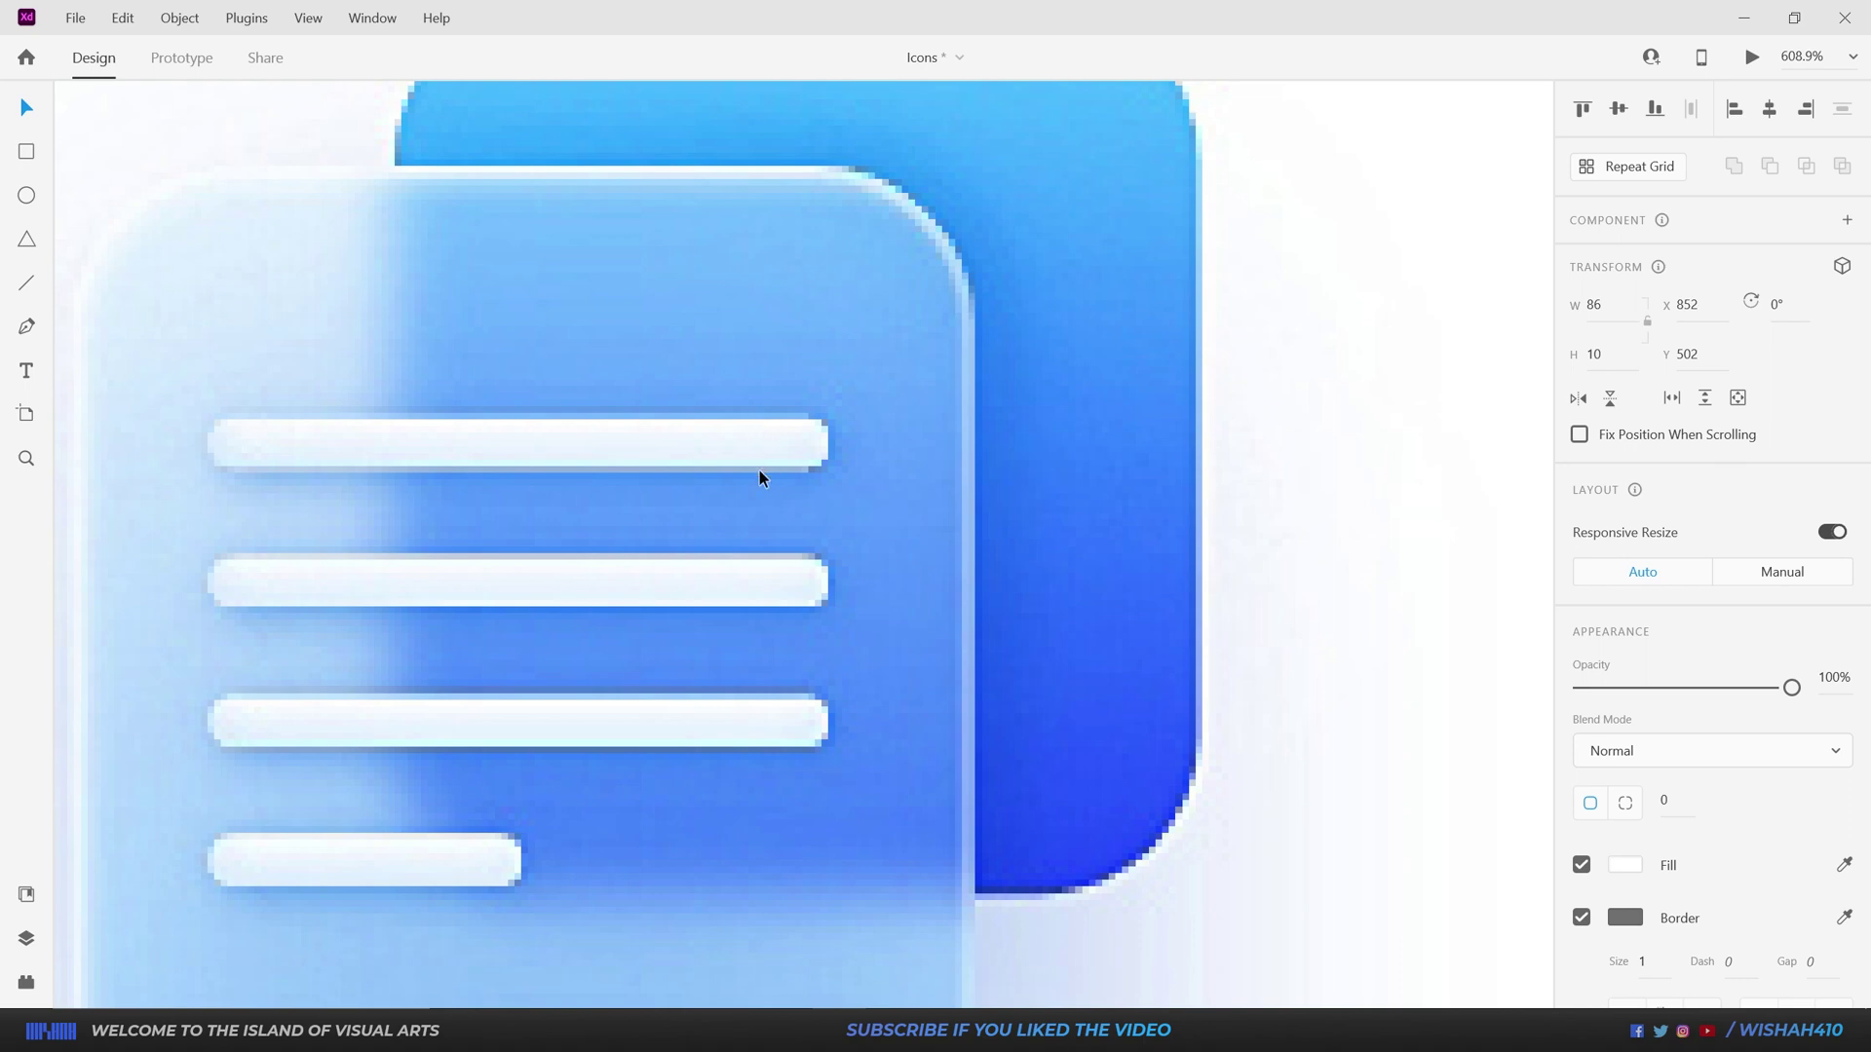
scroll(393, 468, "down", 5)
scroll(1157, 471, "up", 4)
scroll(1385, 430, "right", 3)
scroll(1385, 430, "up", 1)
left_click_drag(1217, 467, 1213, 474)
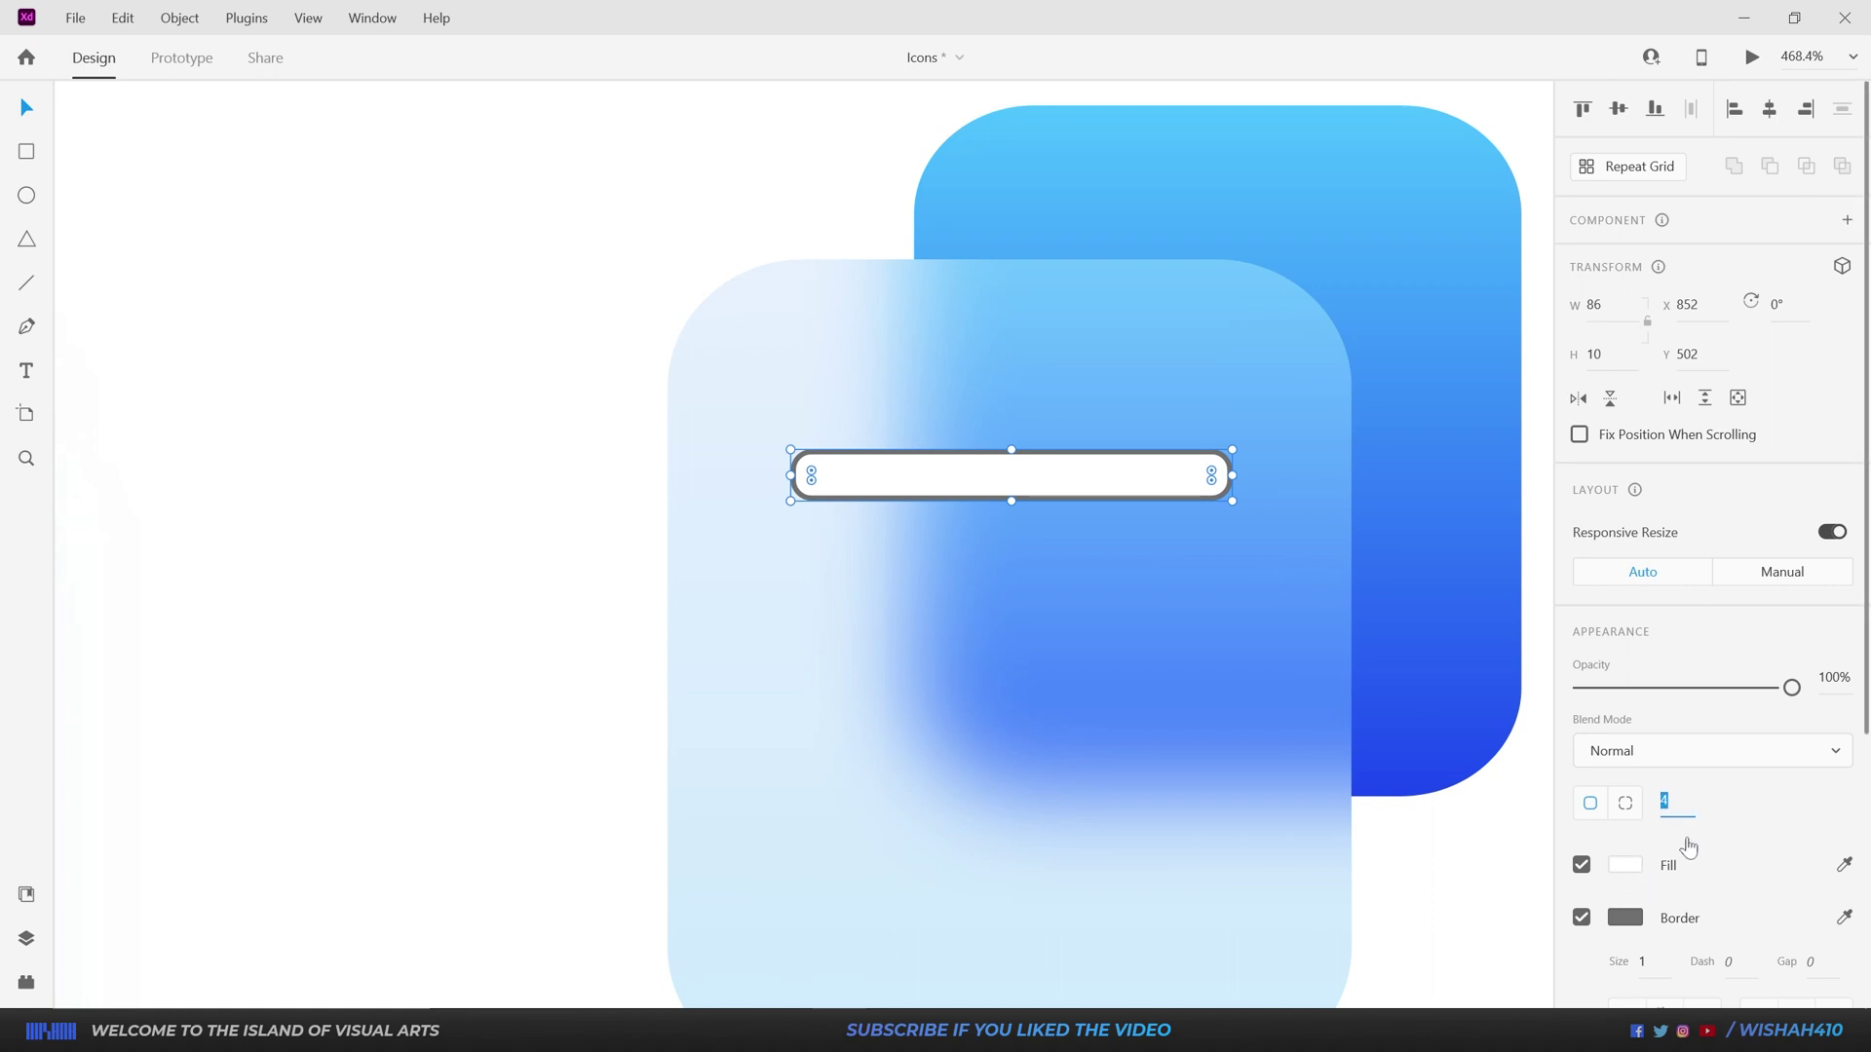
type("5")
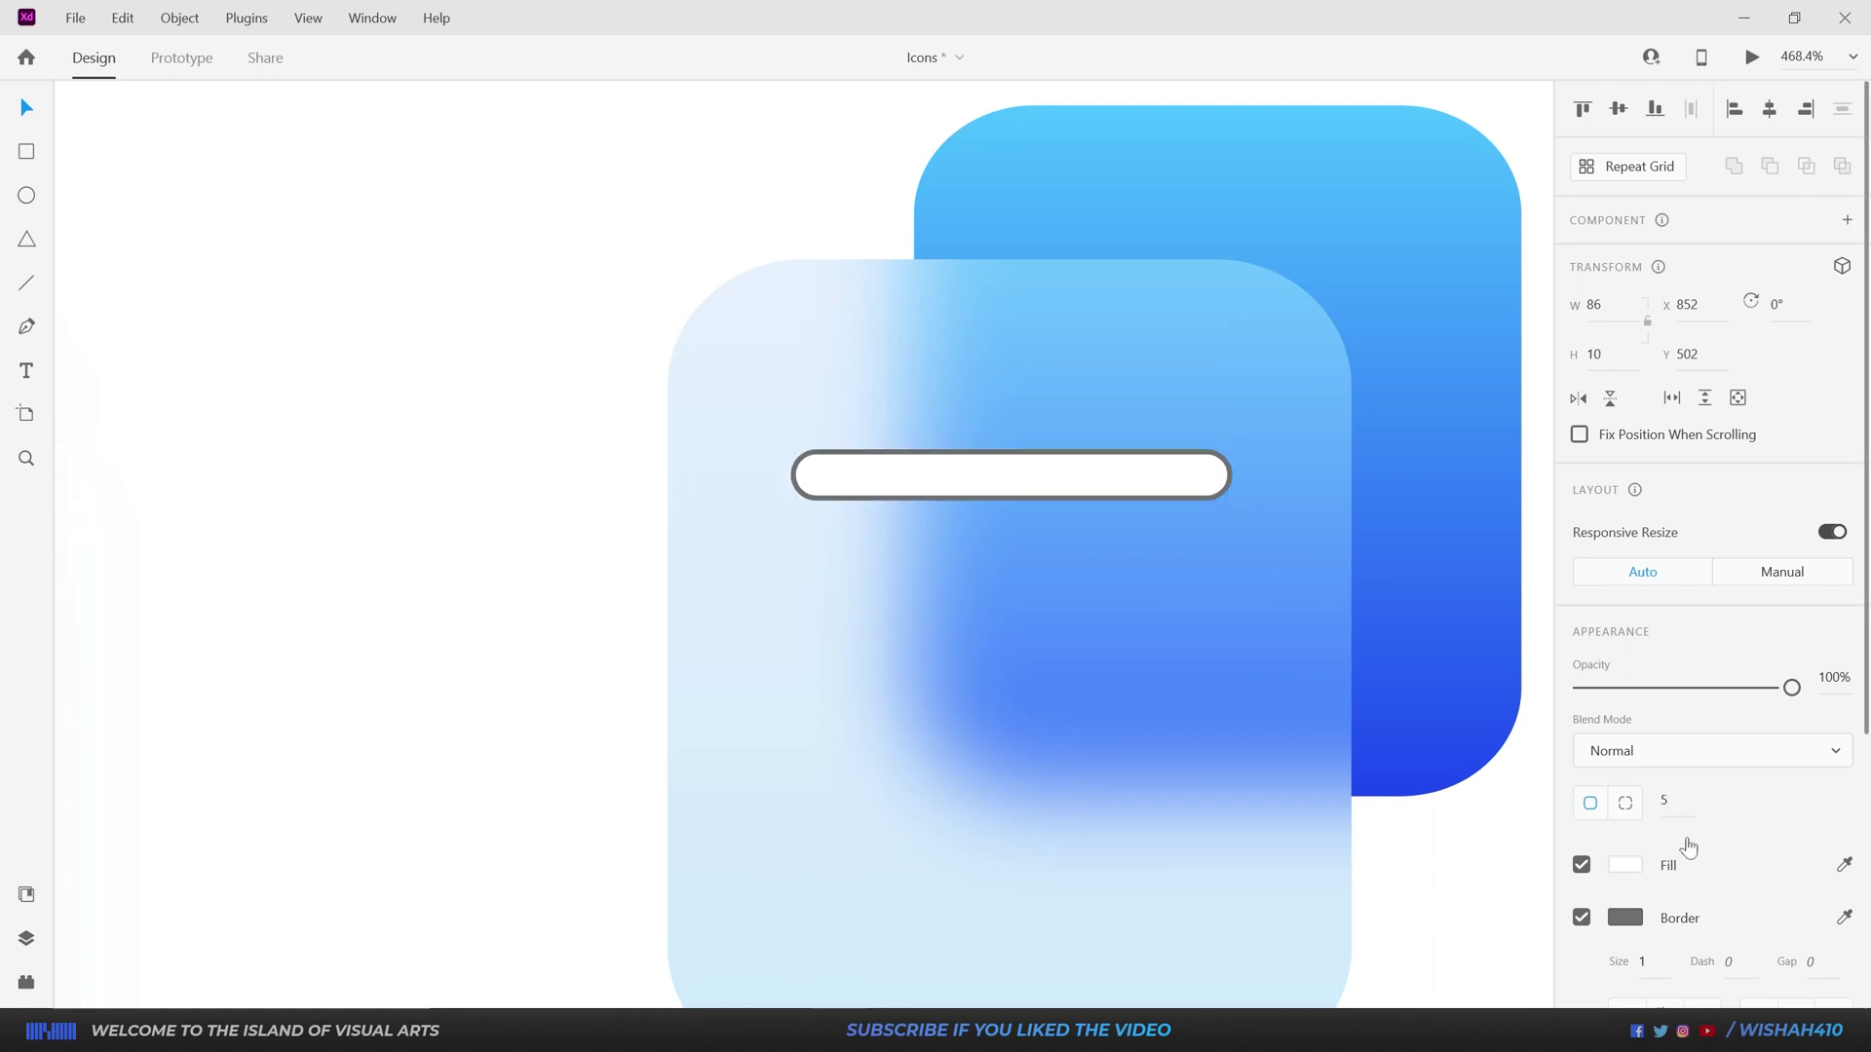
Step: Remove the white bar's border and enable a drop shadow on it
left_click(1581, 918)
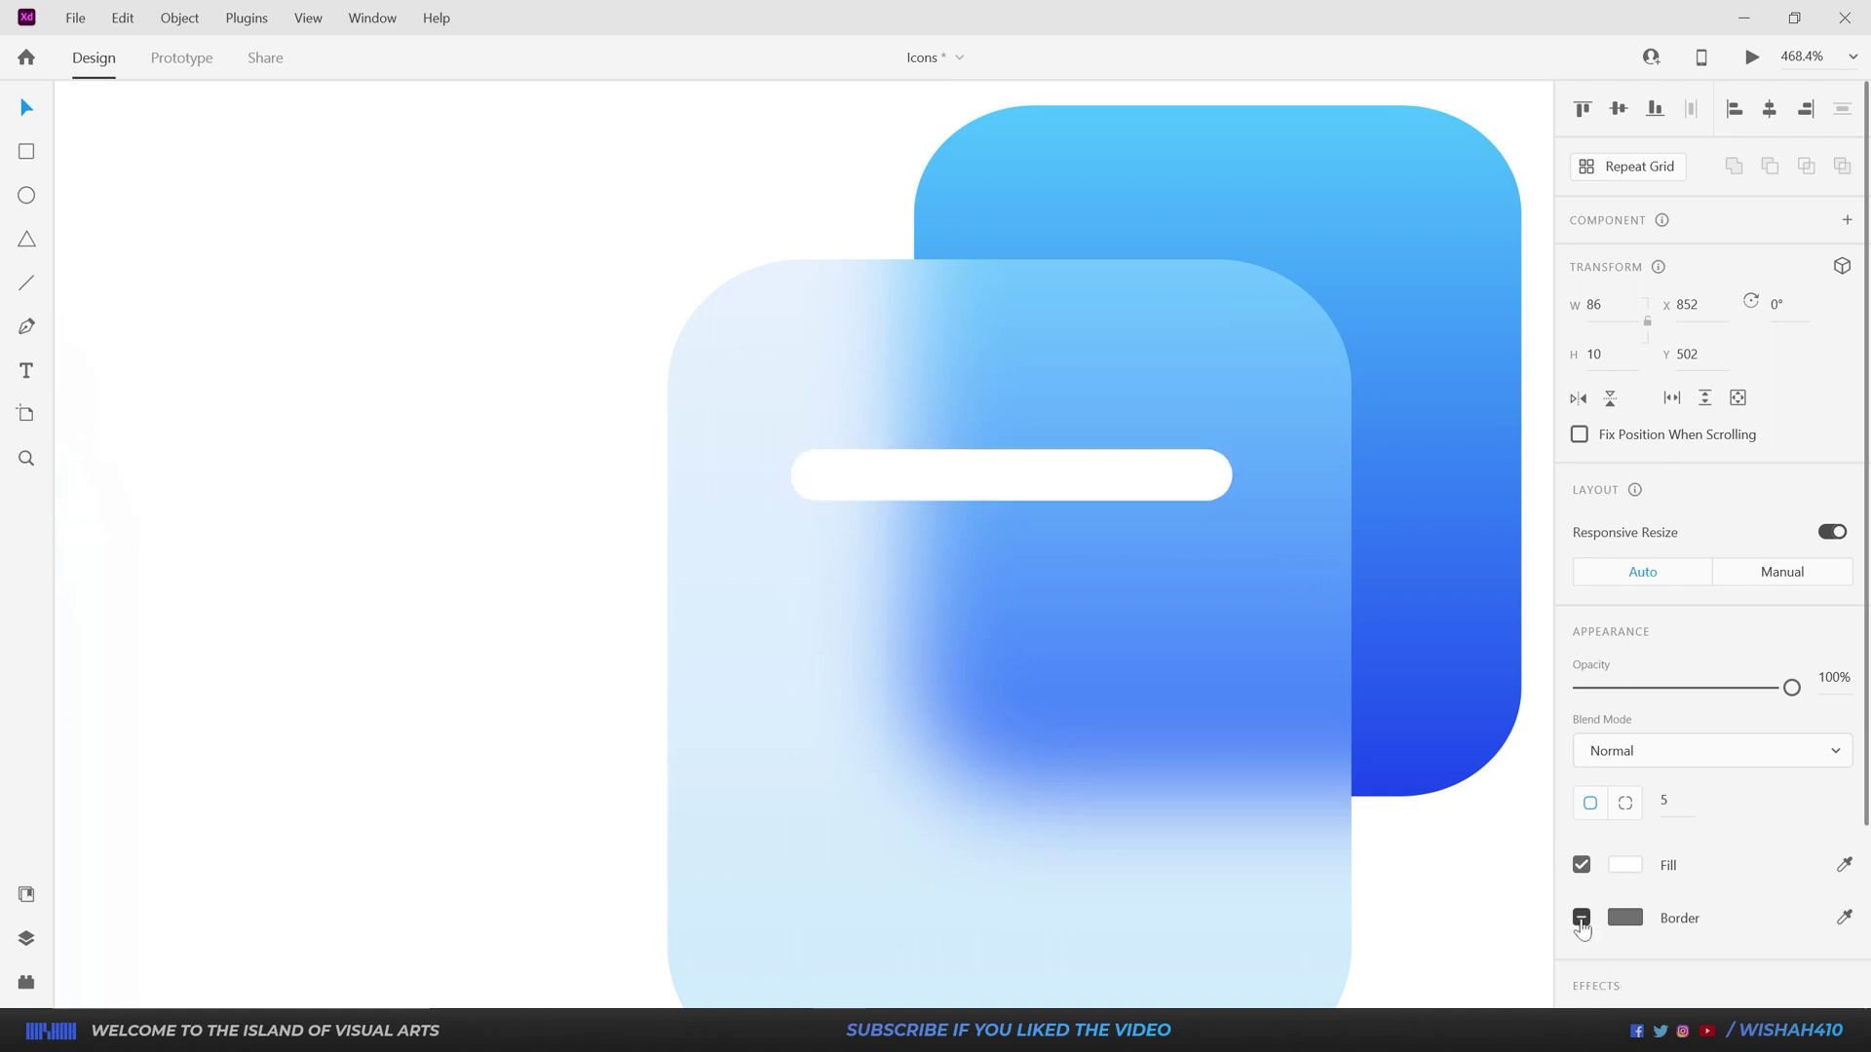
scroll(1281, 596, "down", 3)
scroll(1348, 525, "up", 3)
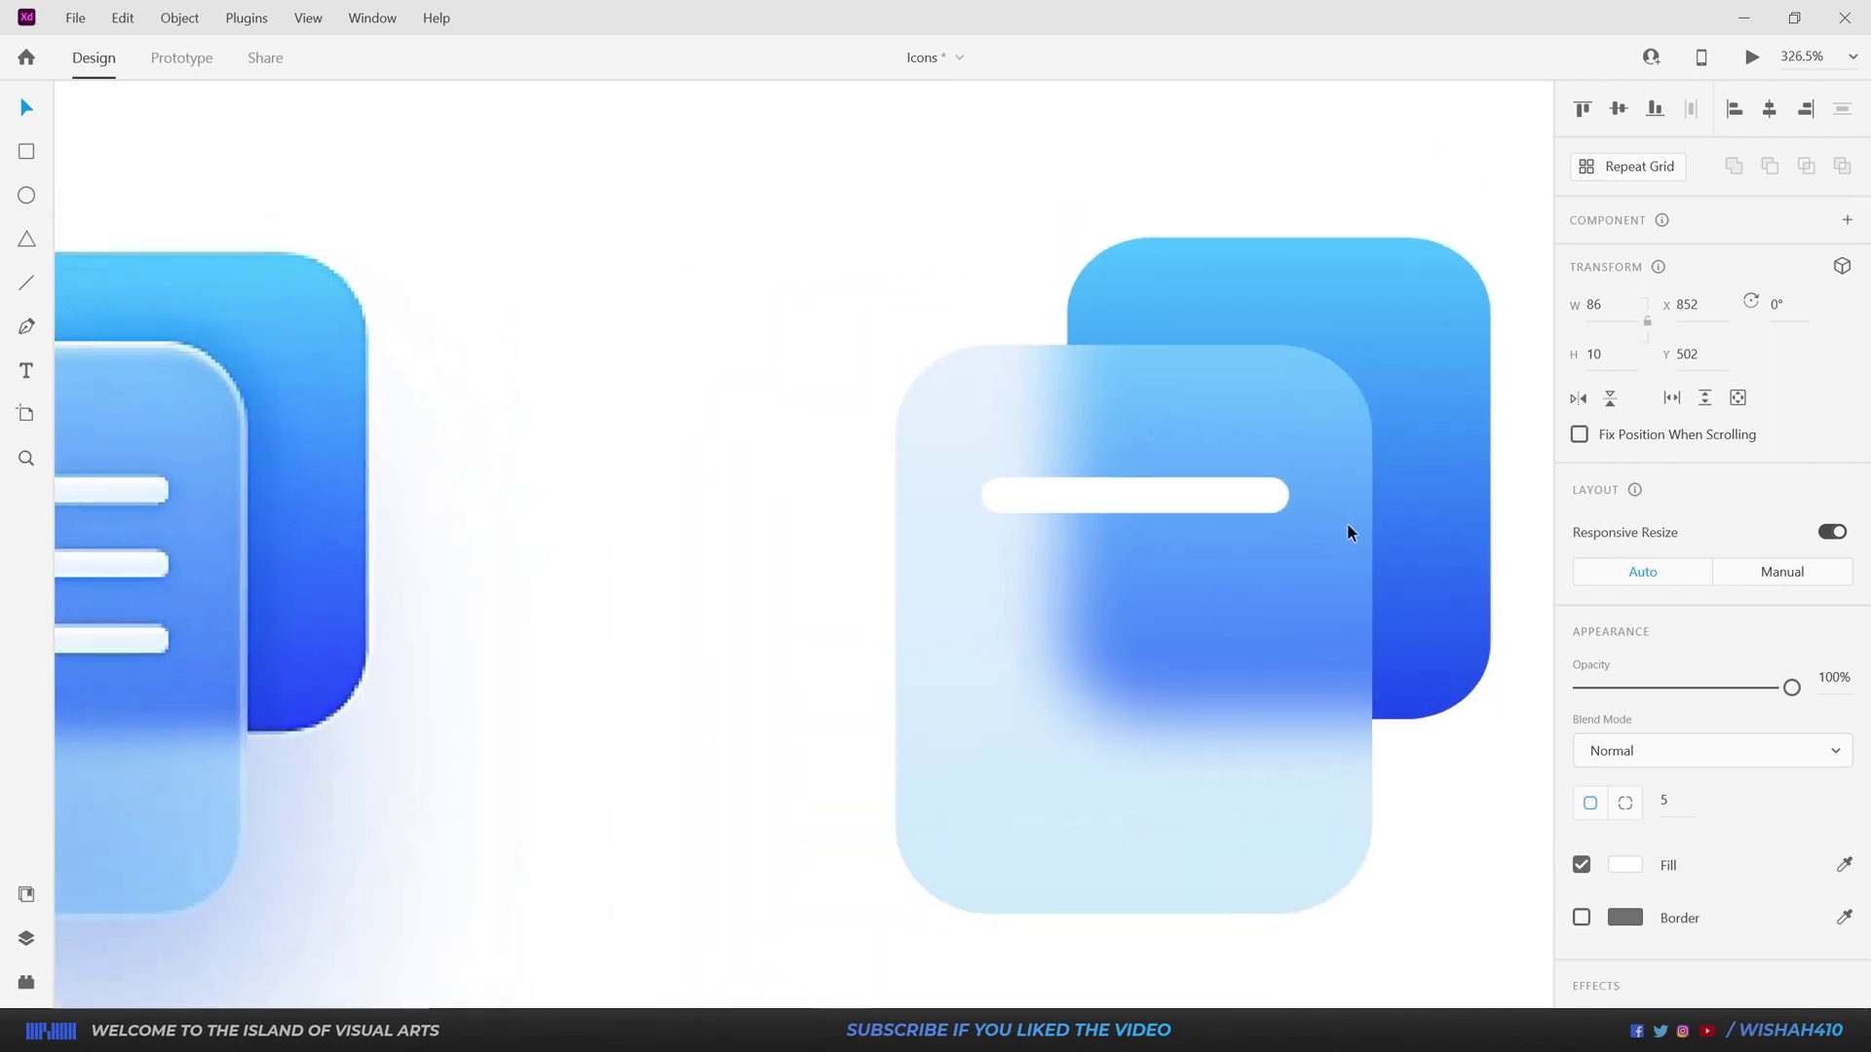
scroll(1598, 877, "down", 5)
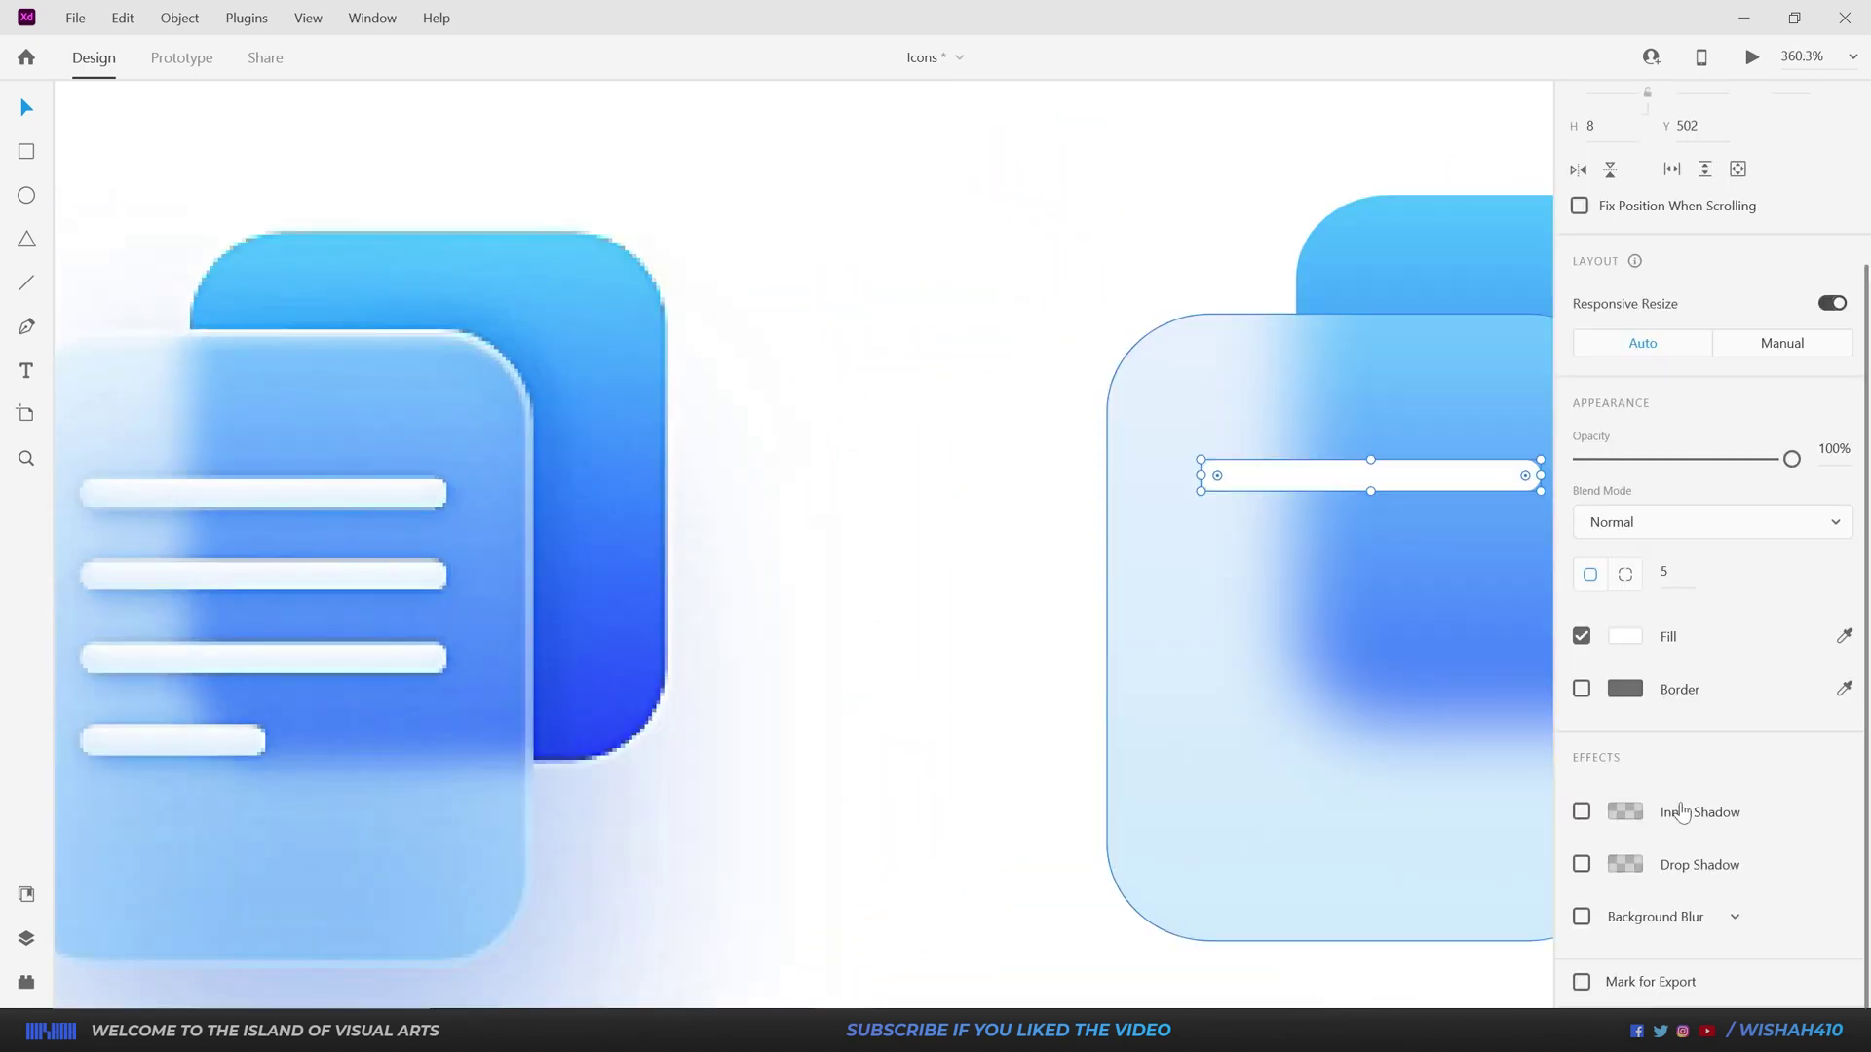
left_click(1581, 866)
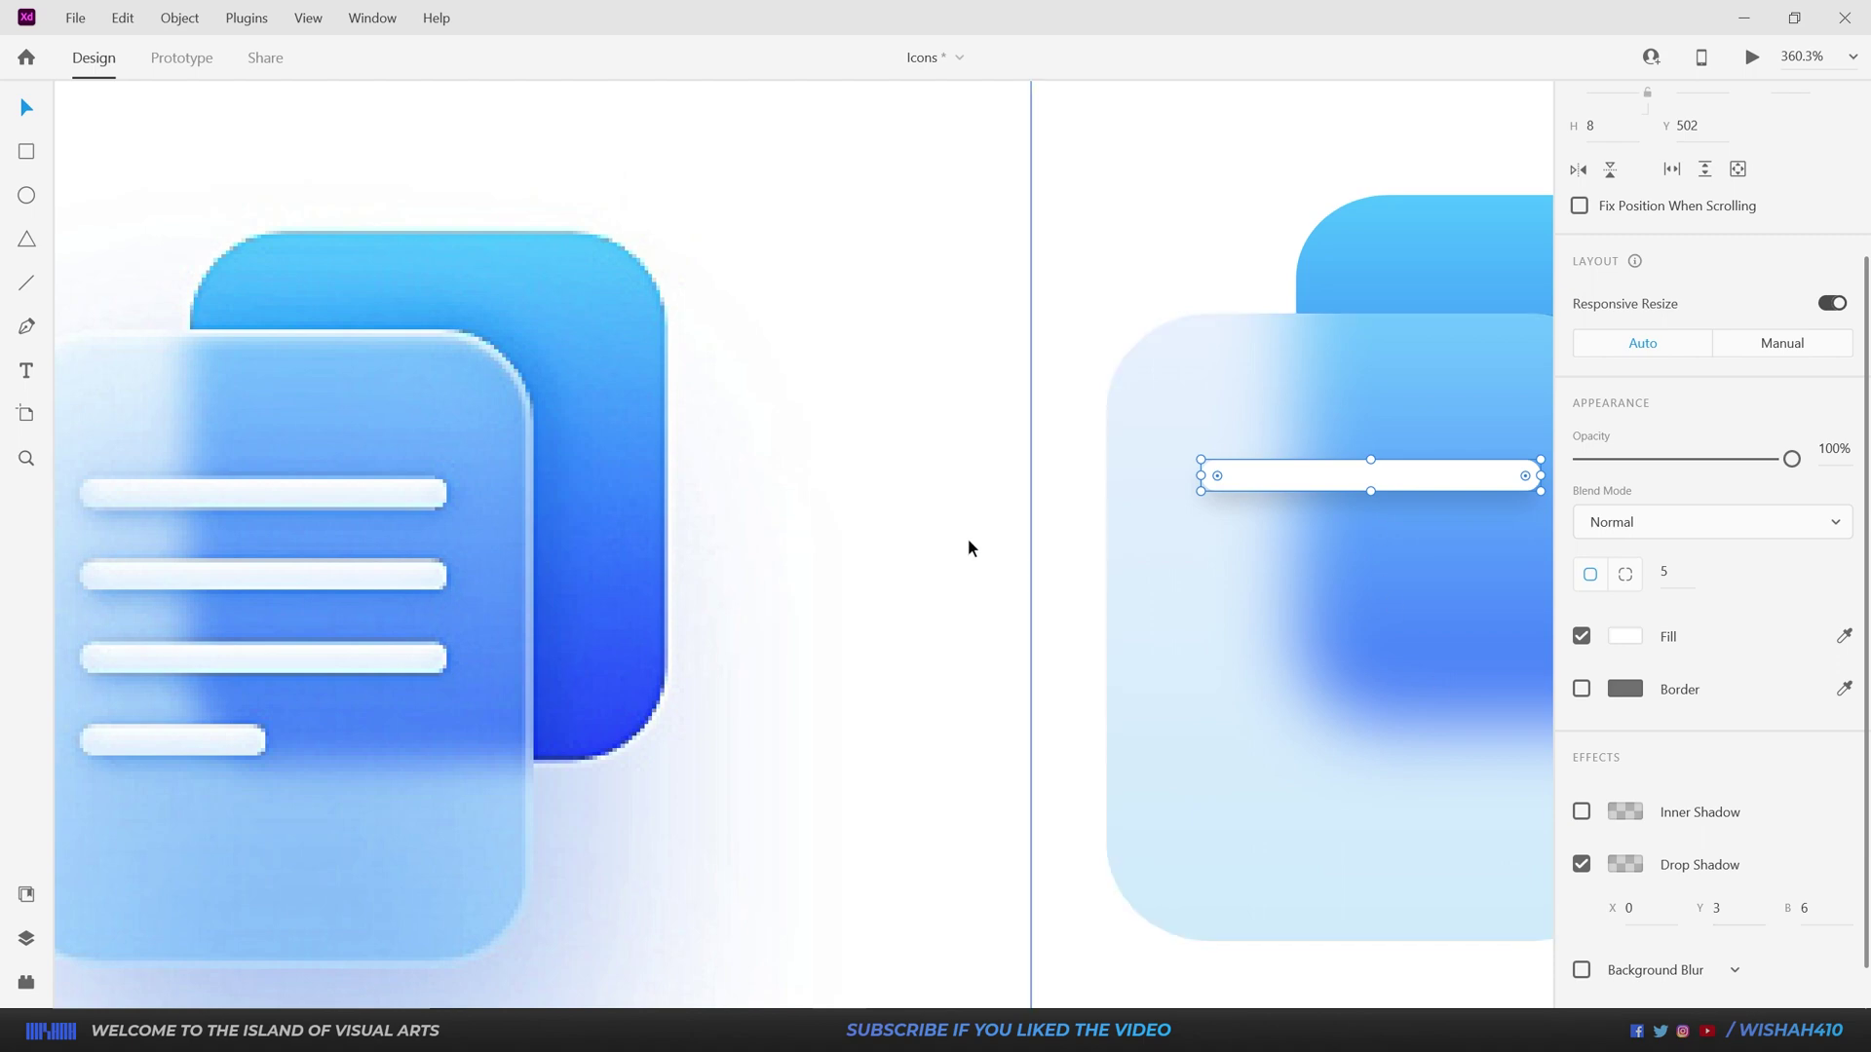
left_click(1090, 771)
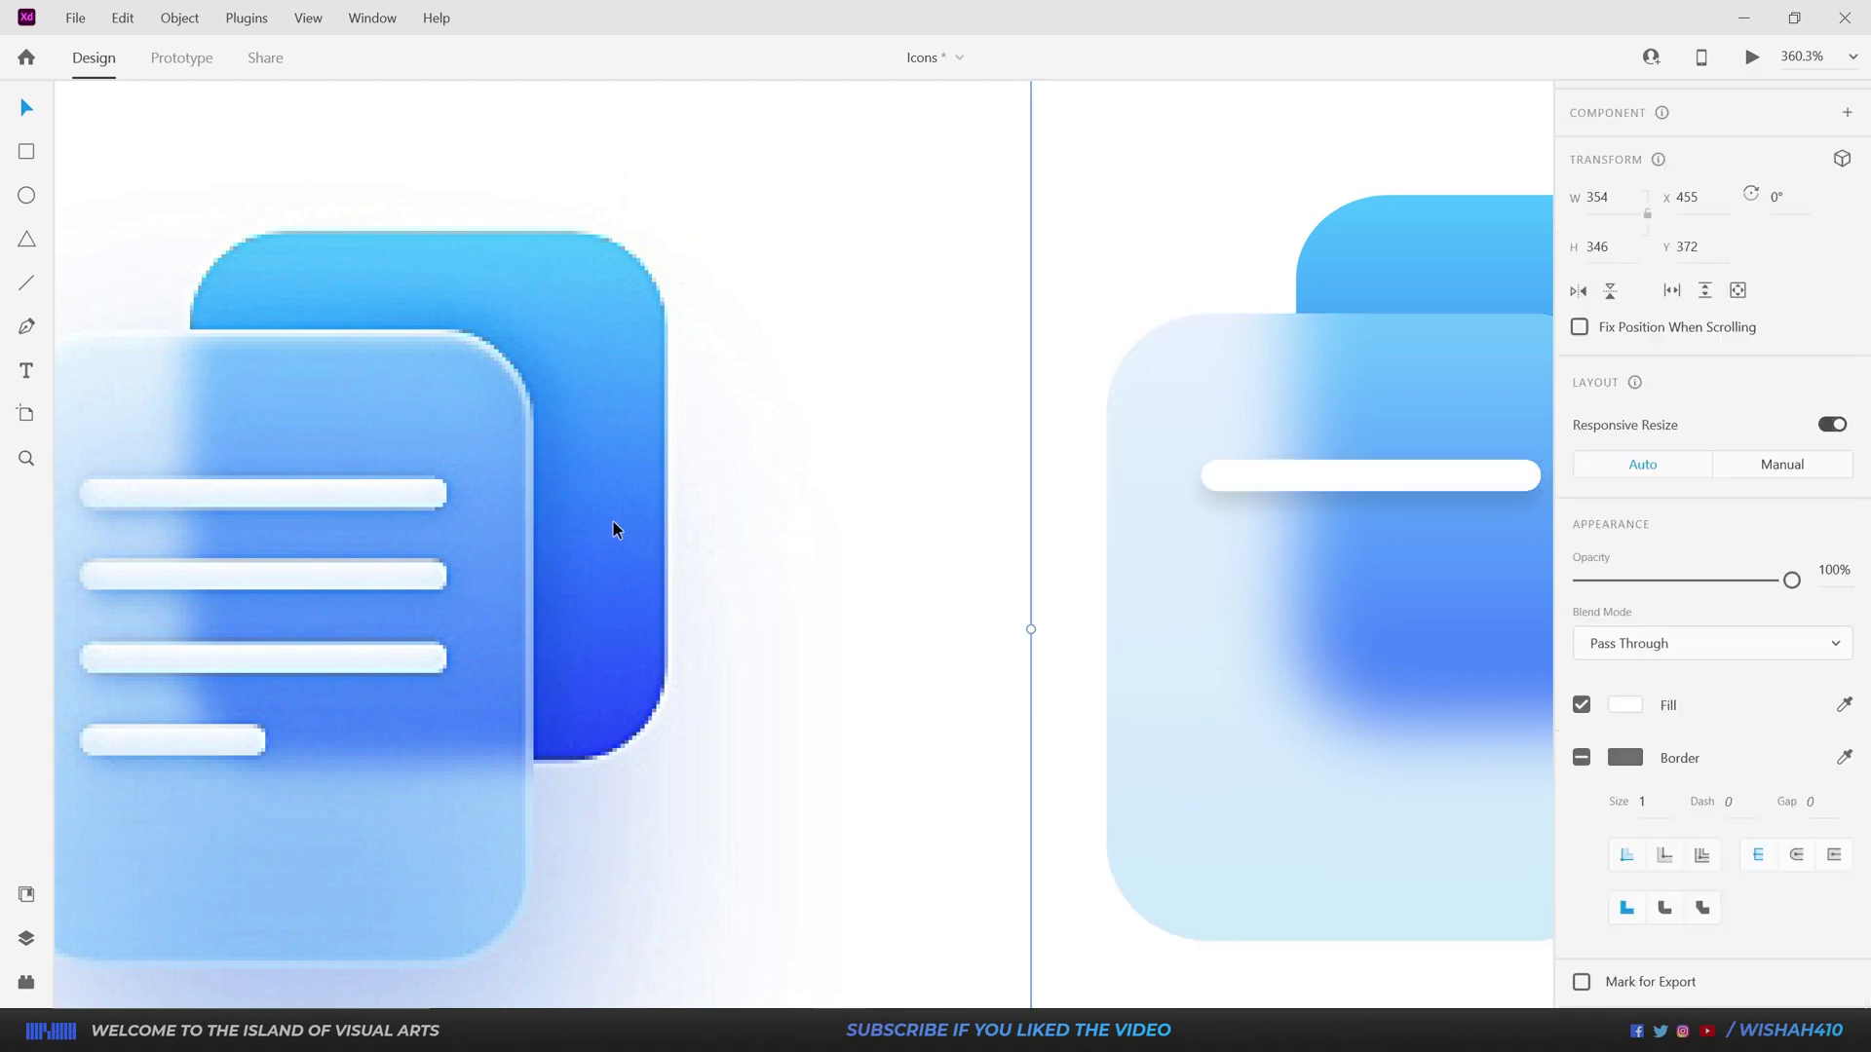
double_click(1304, 481)
Step: Set the bar's drop shadow to X 0, Y 1 and blur 3
scroll(1734, 916, "down", 3)
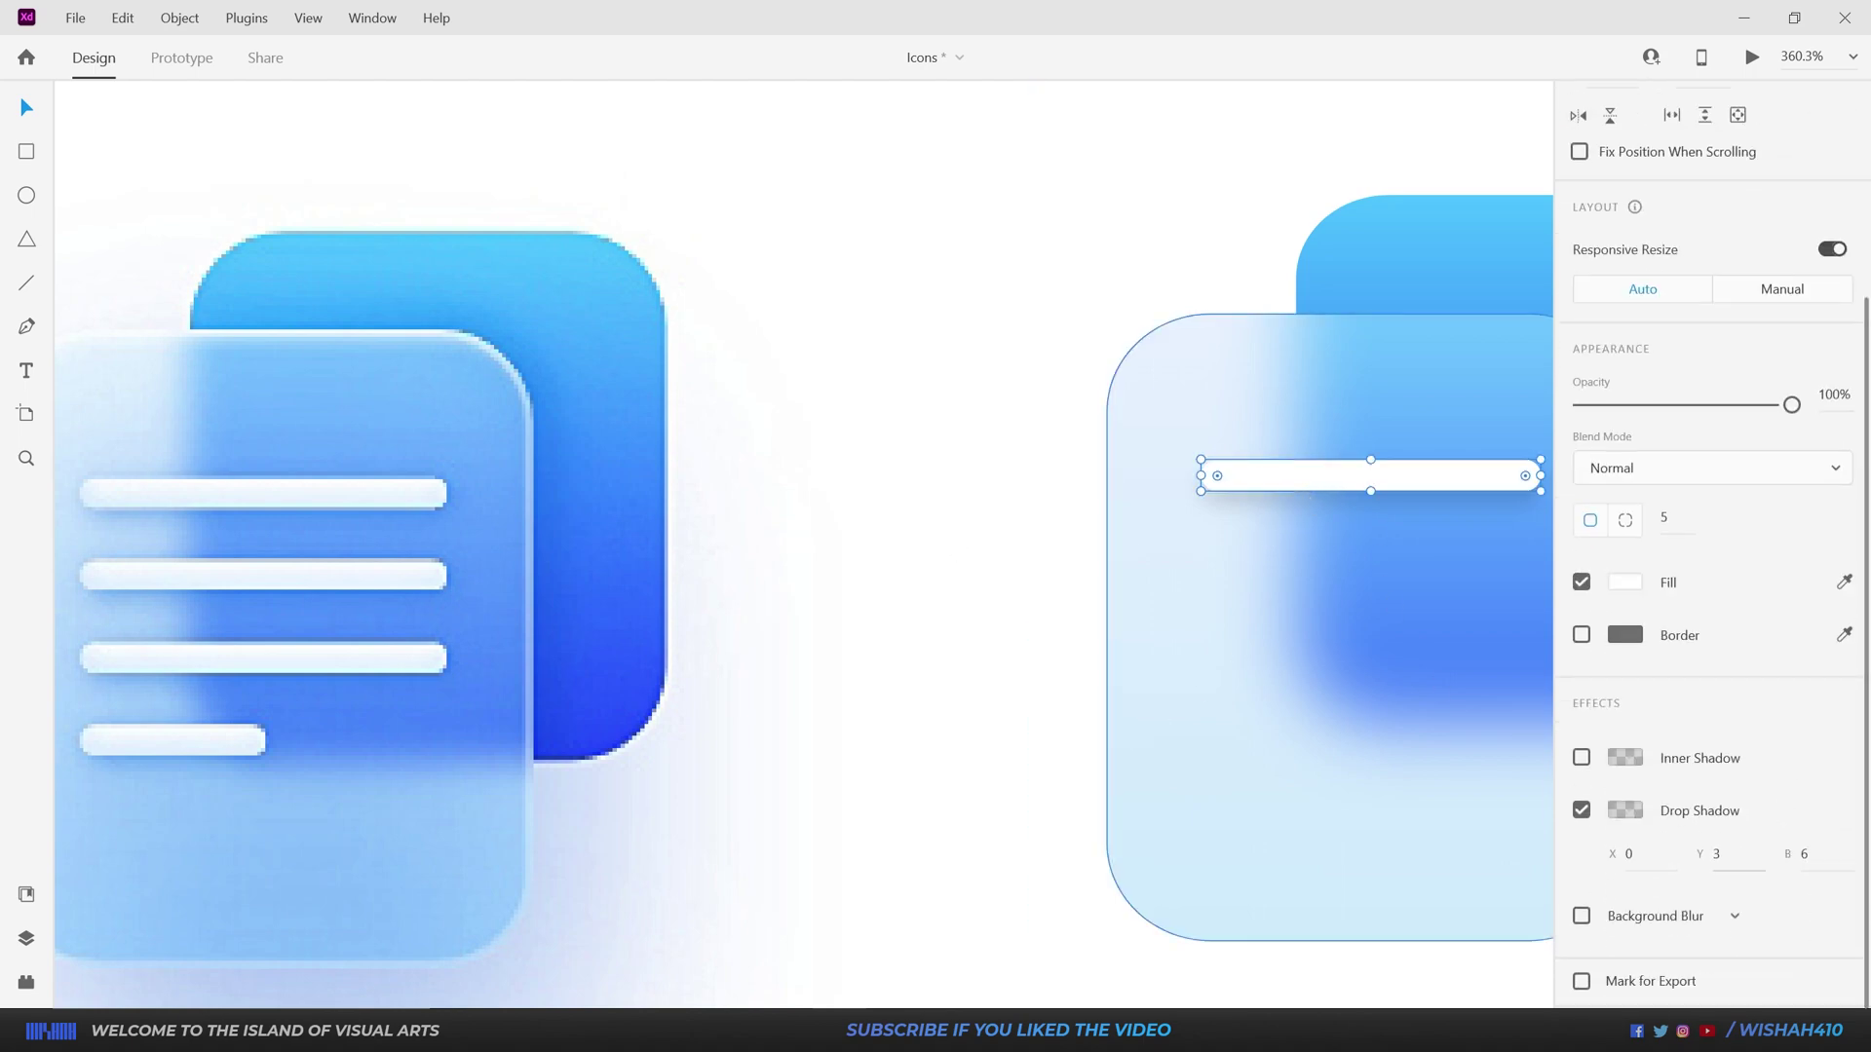
left_click(1735, 850)
type("2")
key("Tab")
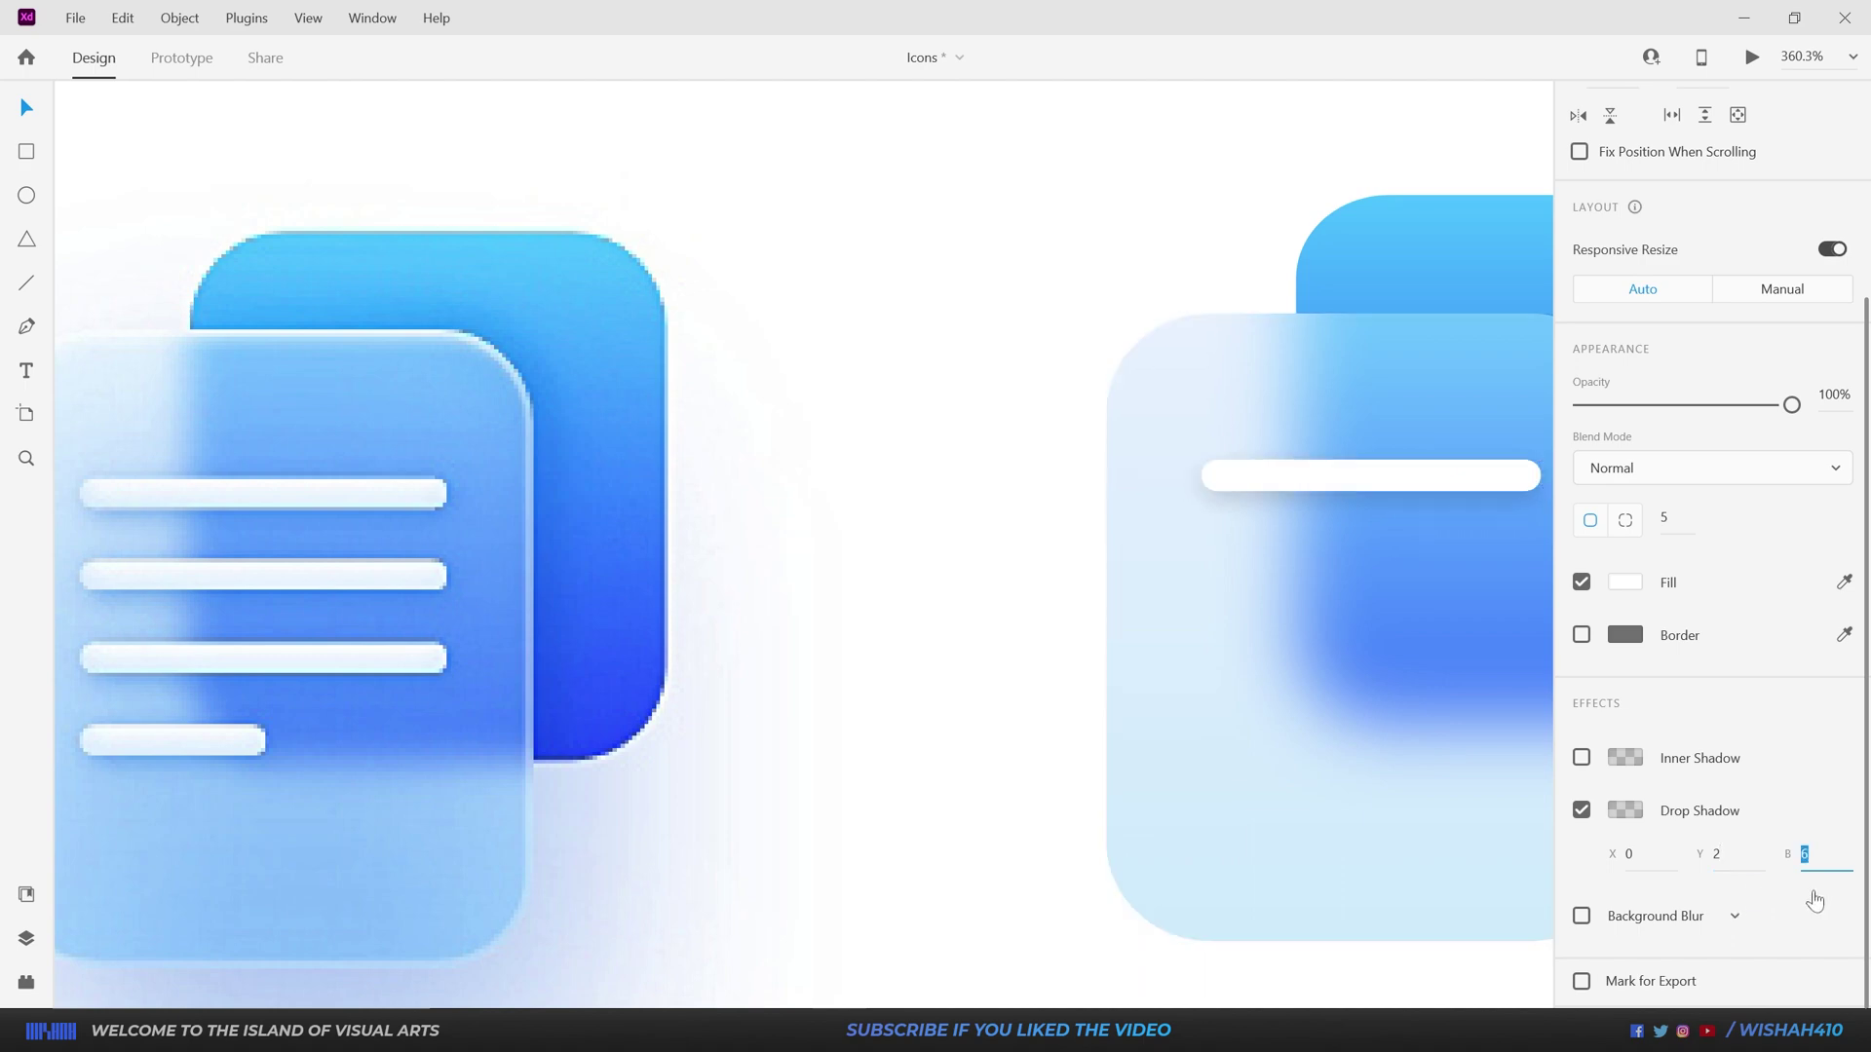
key("Escape")
double_click(1301, 468)
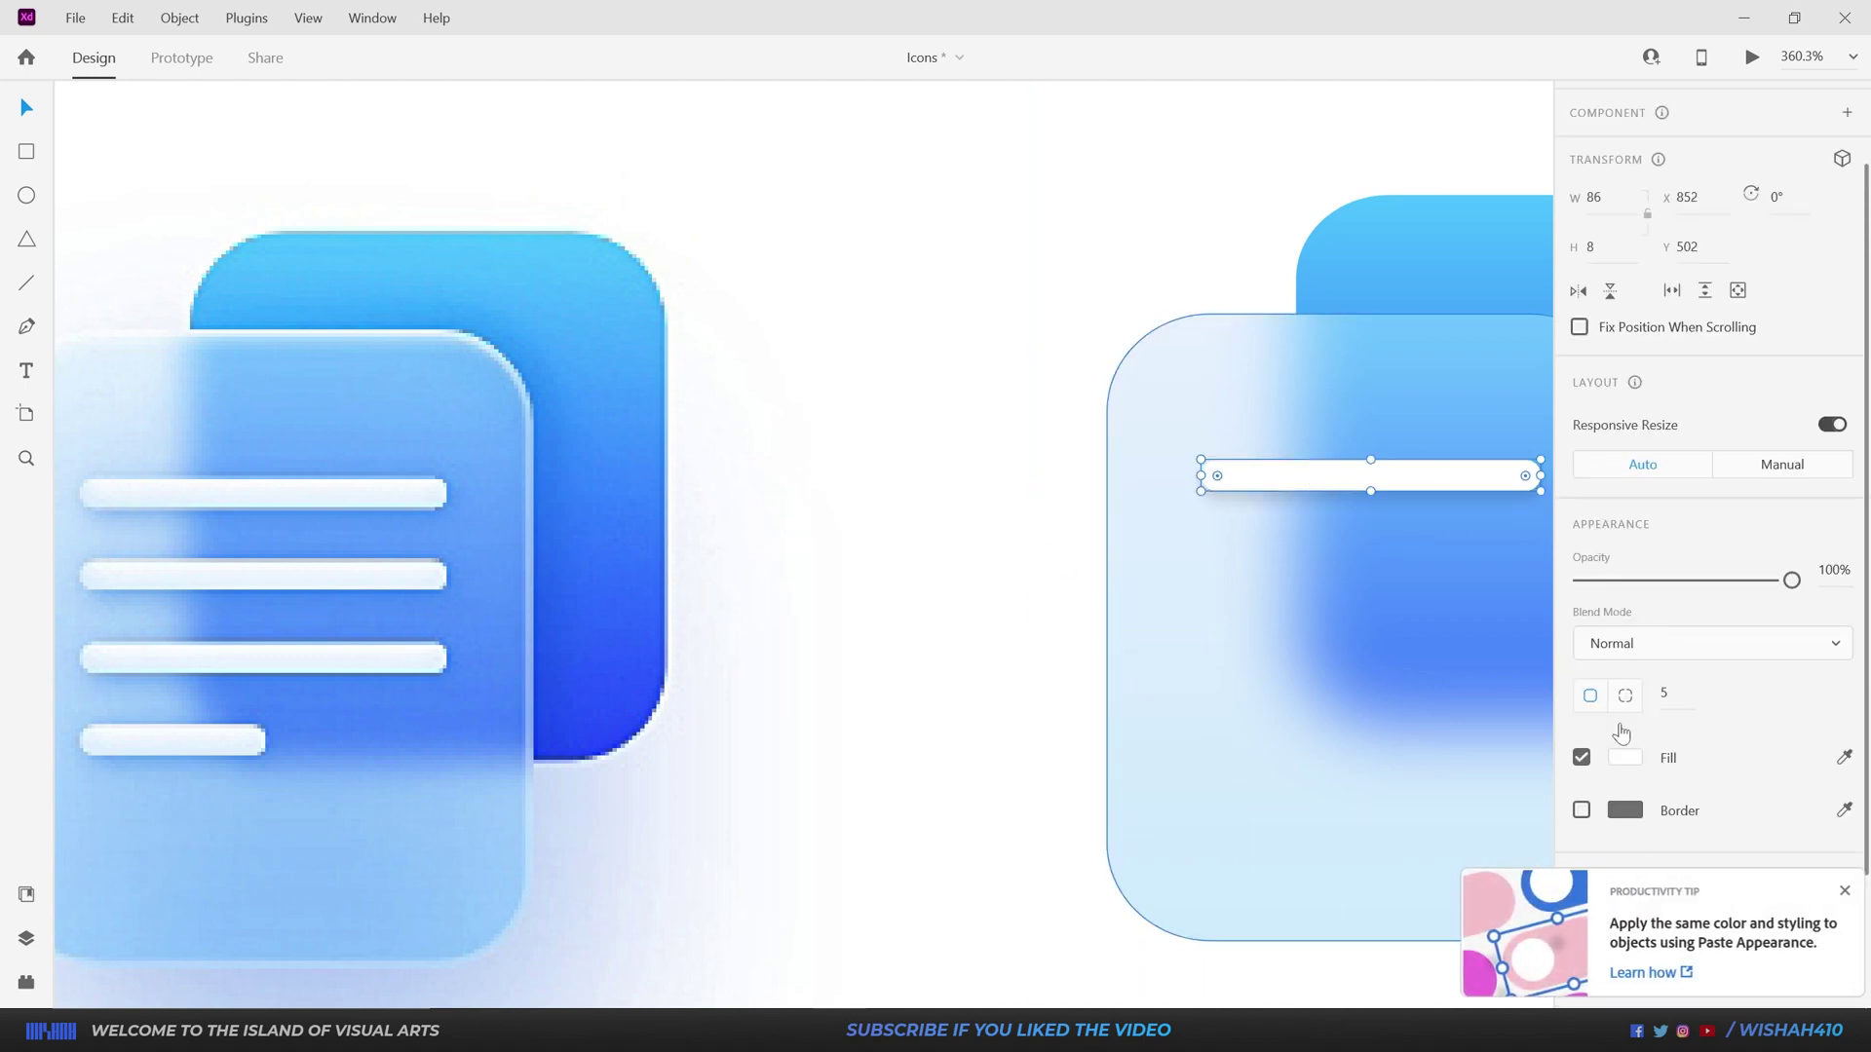
left_click(1840, 892)
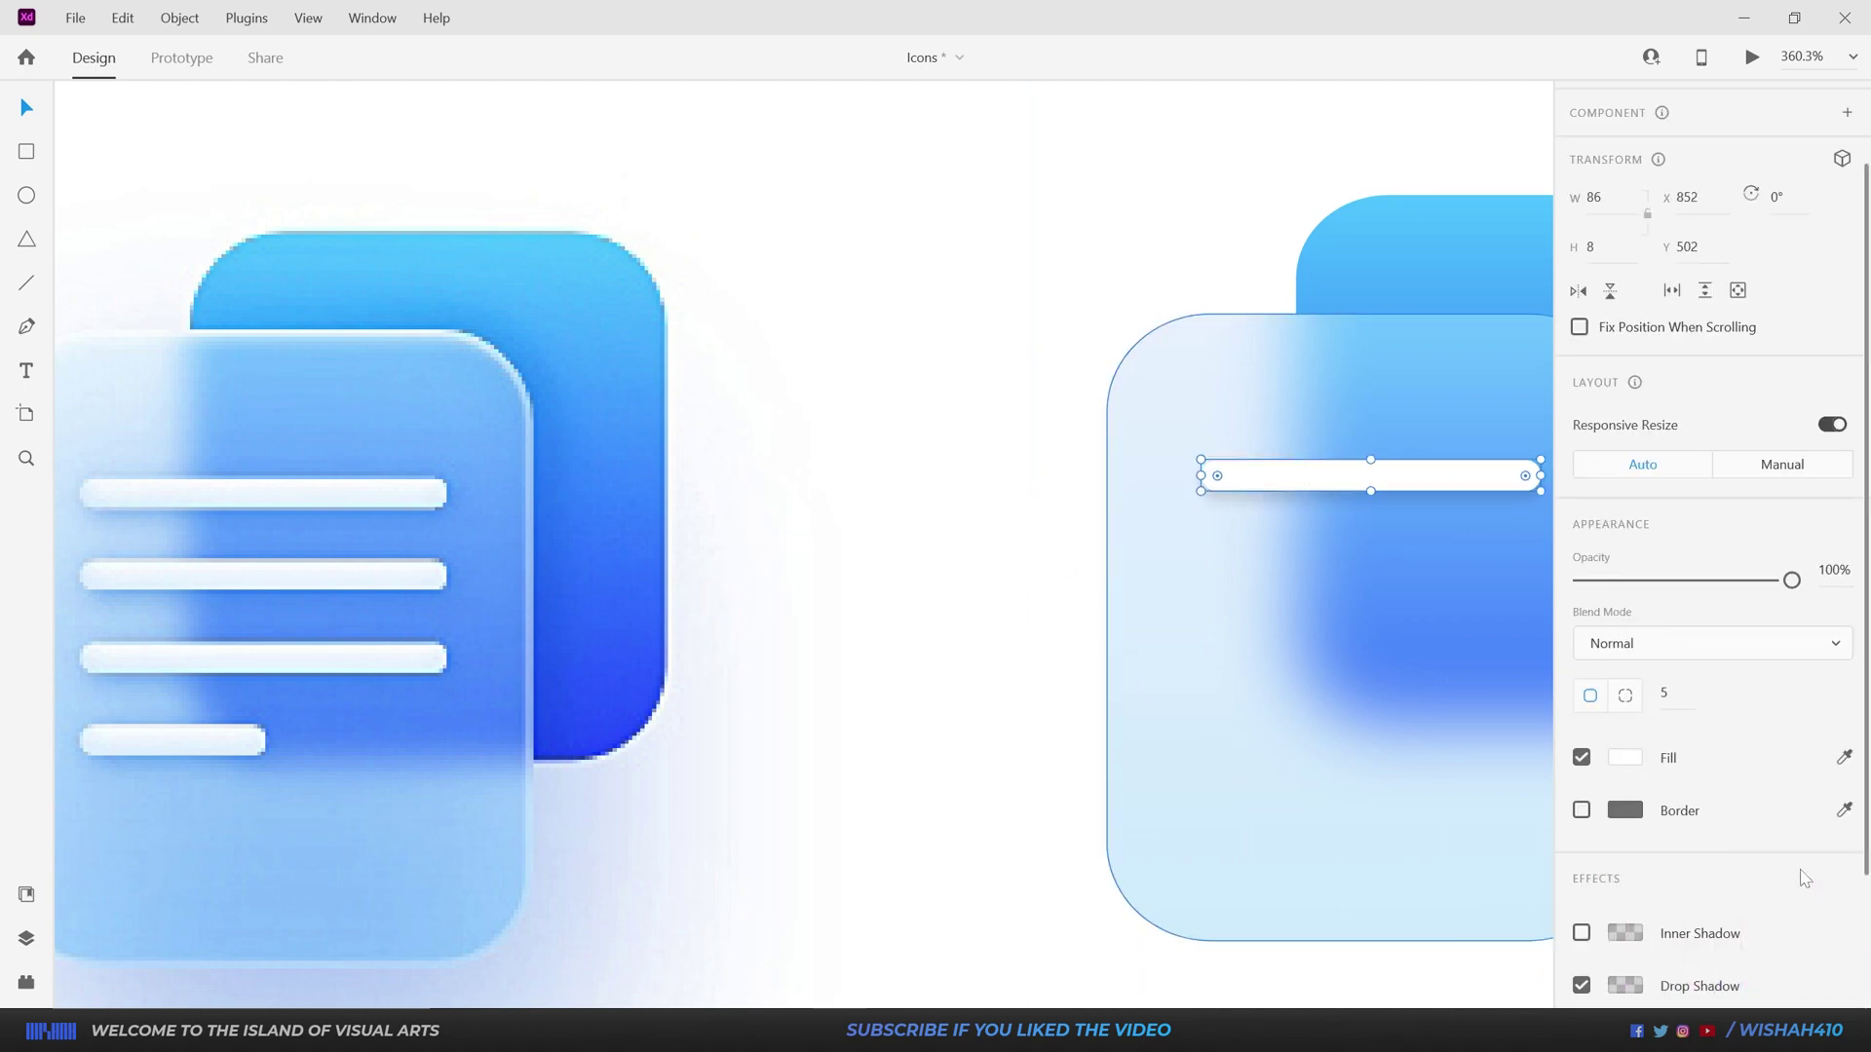
scroll(1739, 821, "down", 3)
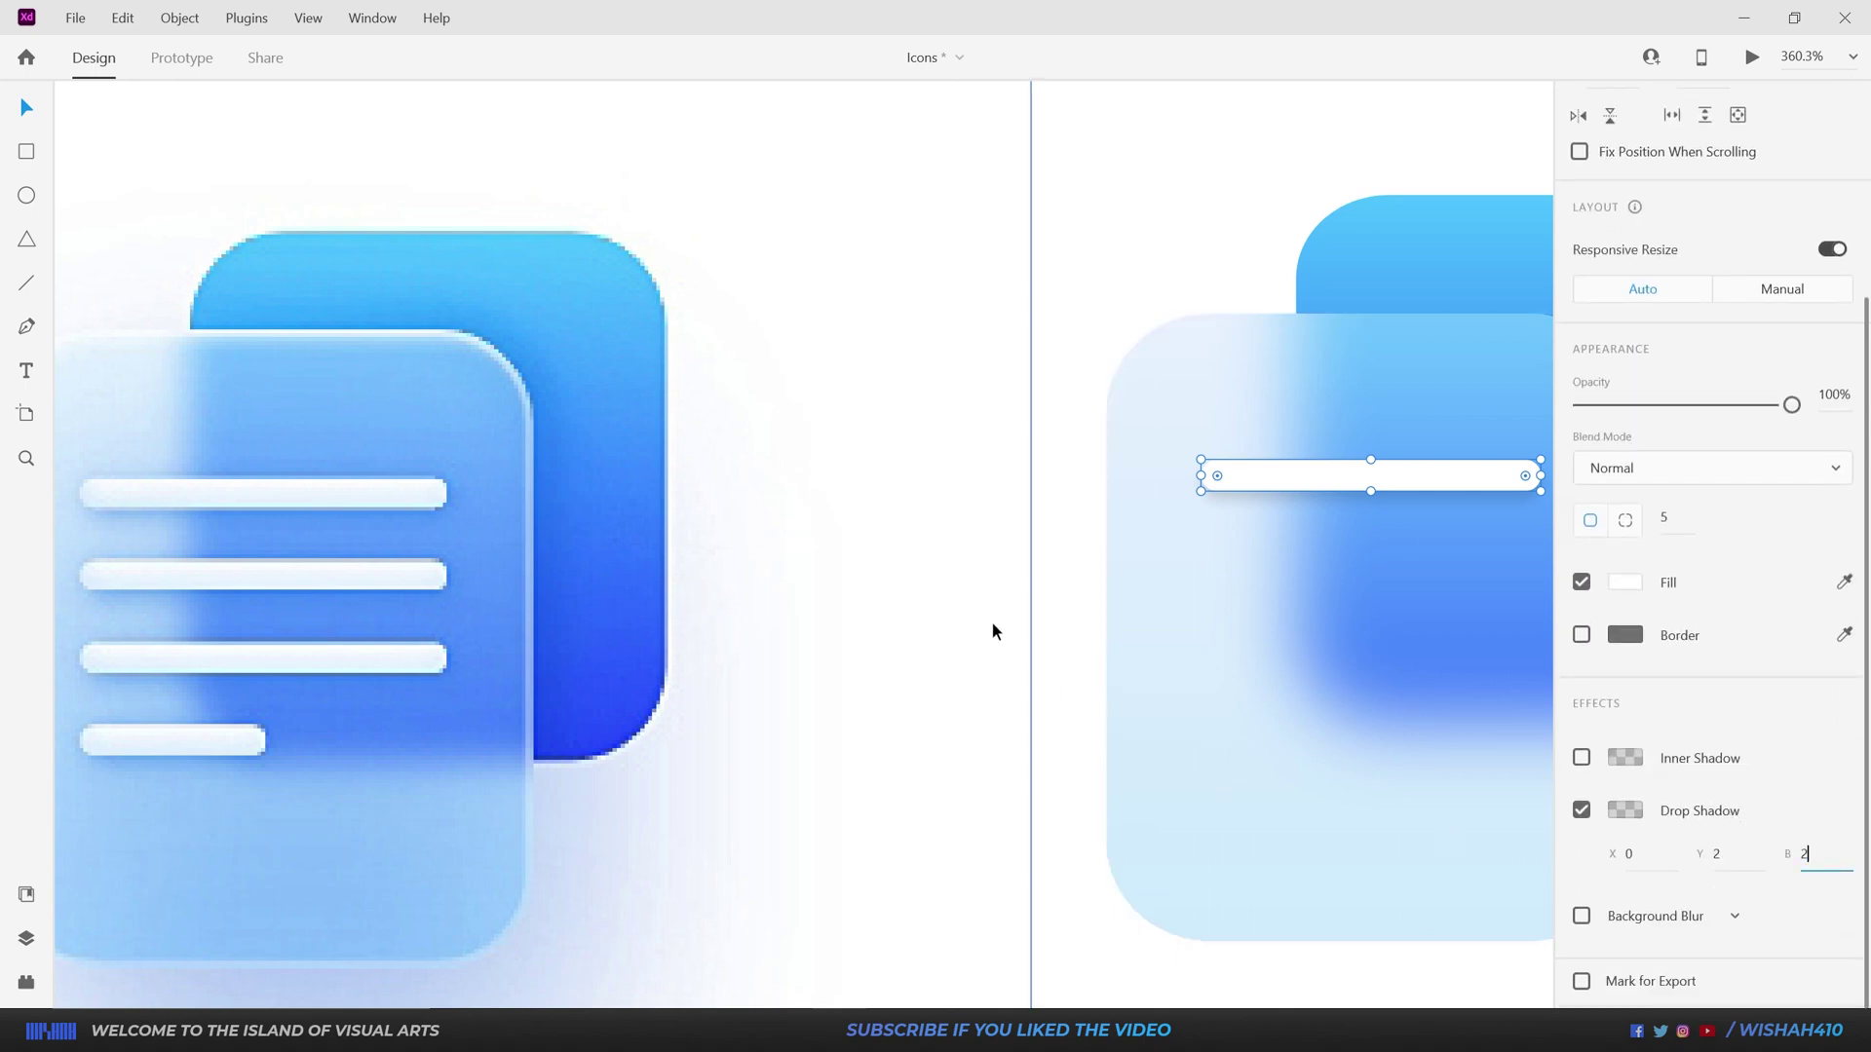
left_click(1056, 594)
key("ctrl+z")
key("ctrl+z")
Step: Color the shadow with the blue card's colour, muted greyish and about one-third opaque
left_click(1626, 812)
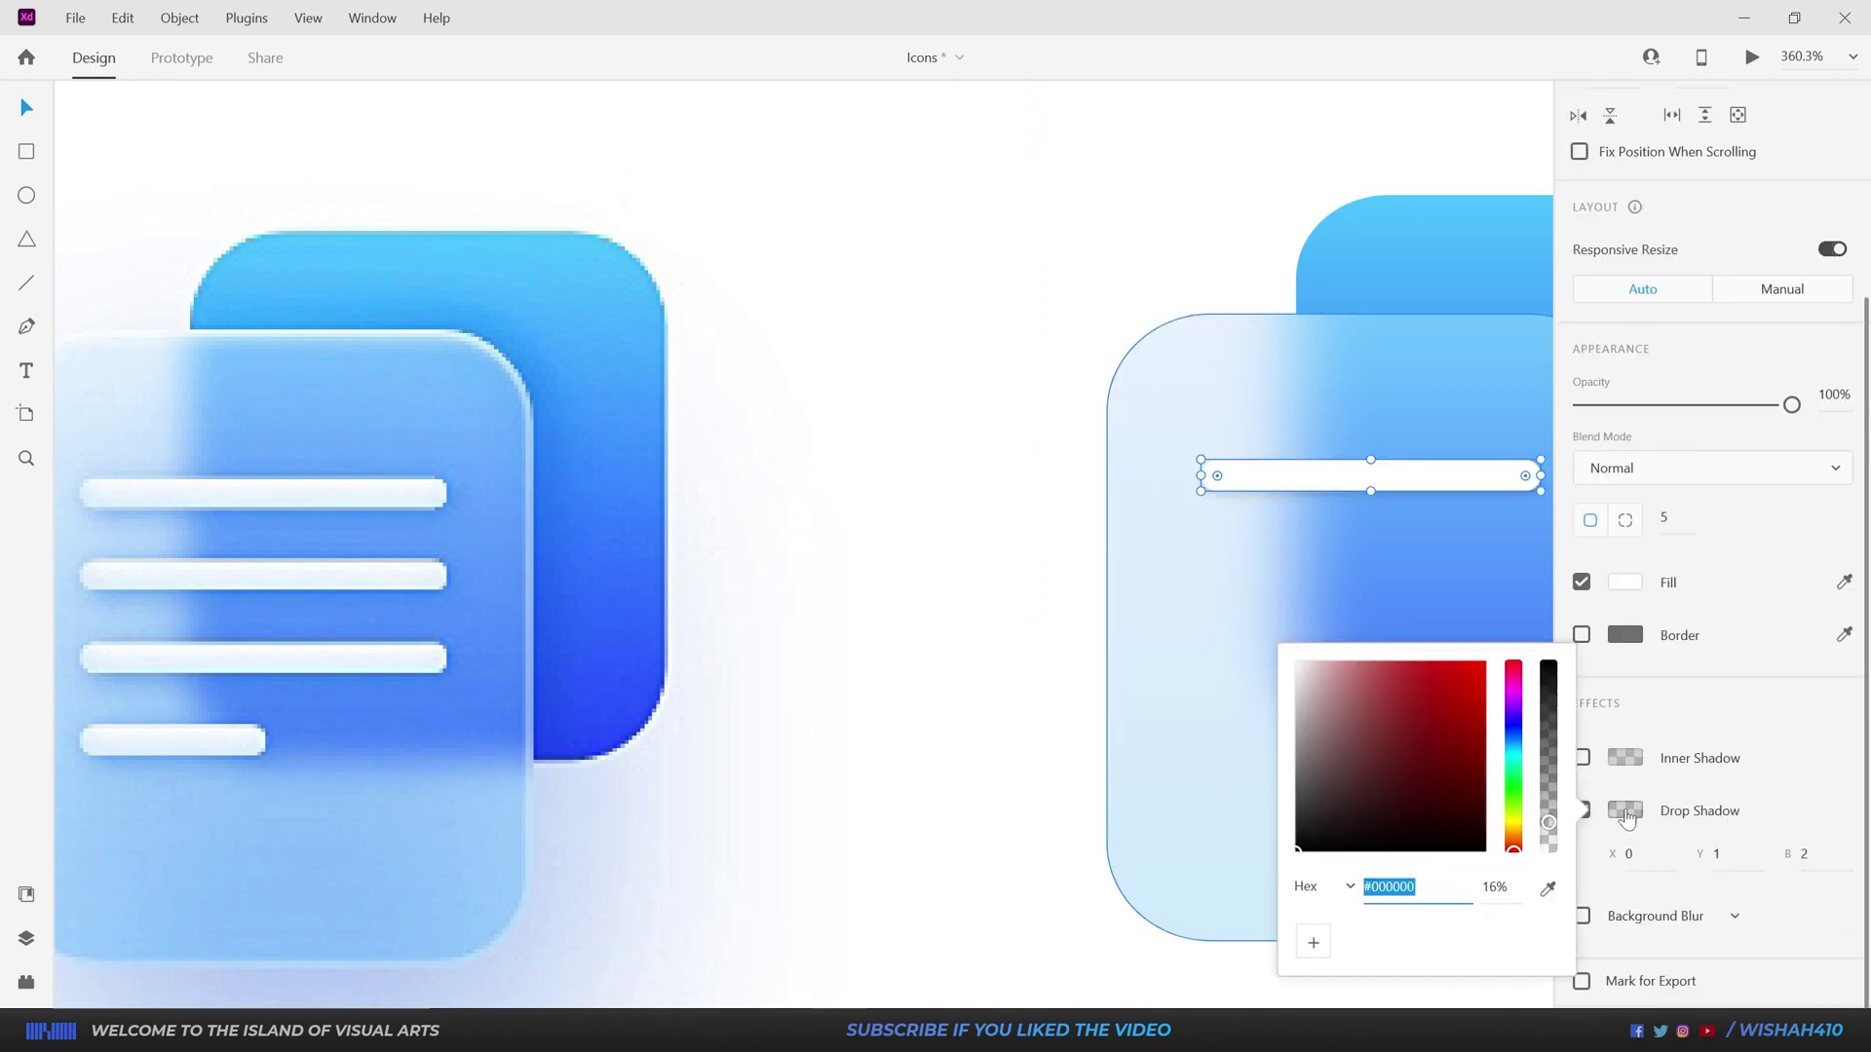
left_click(1549, 889)
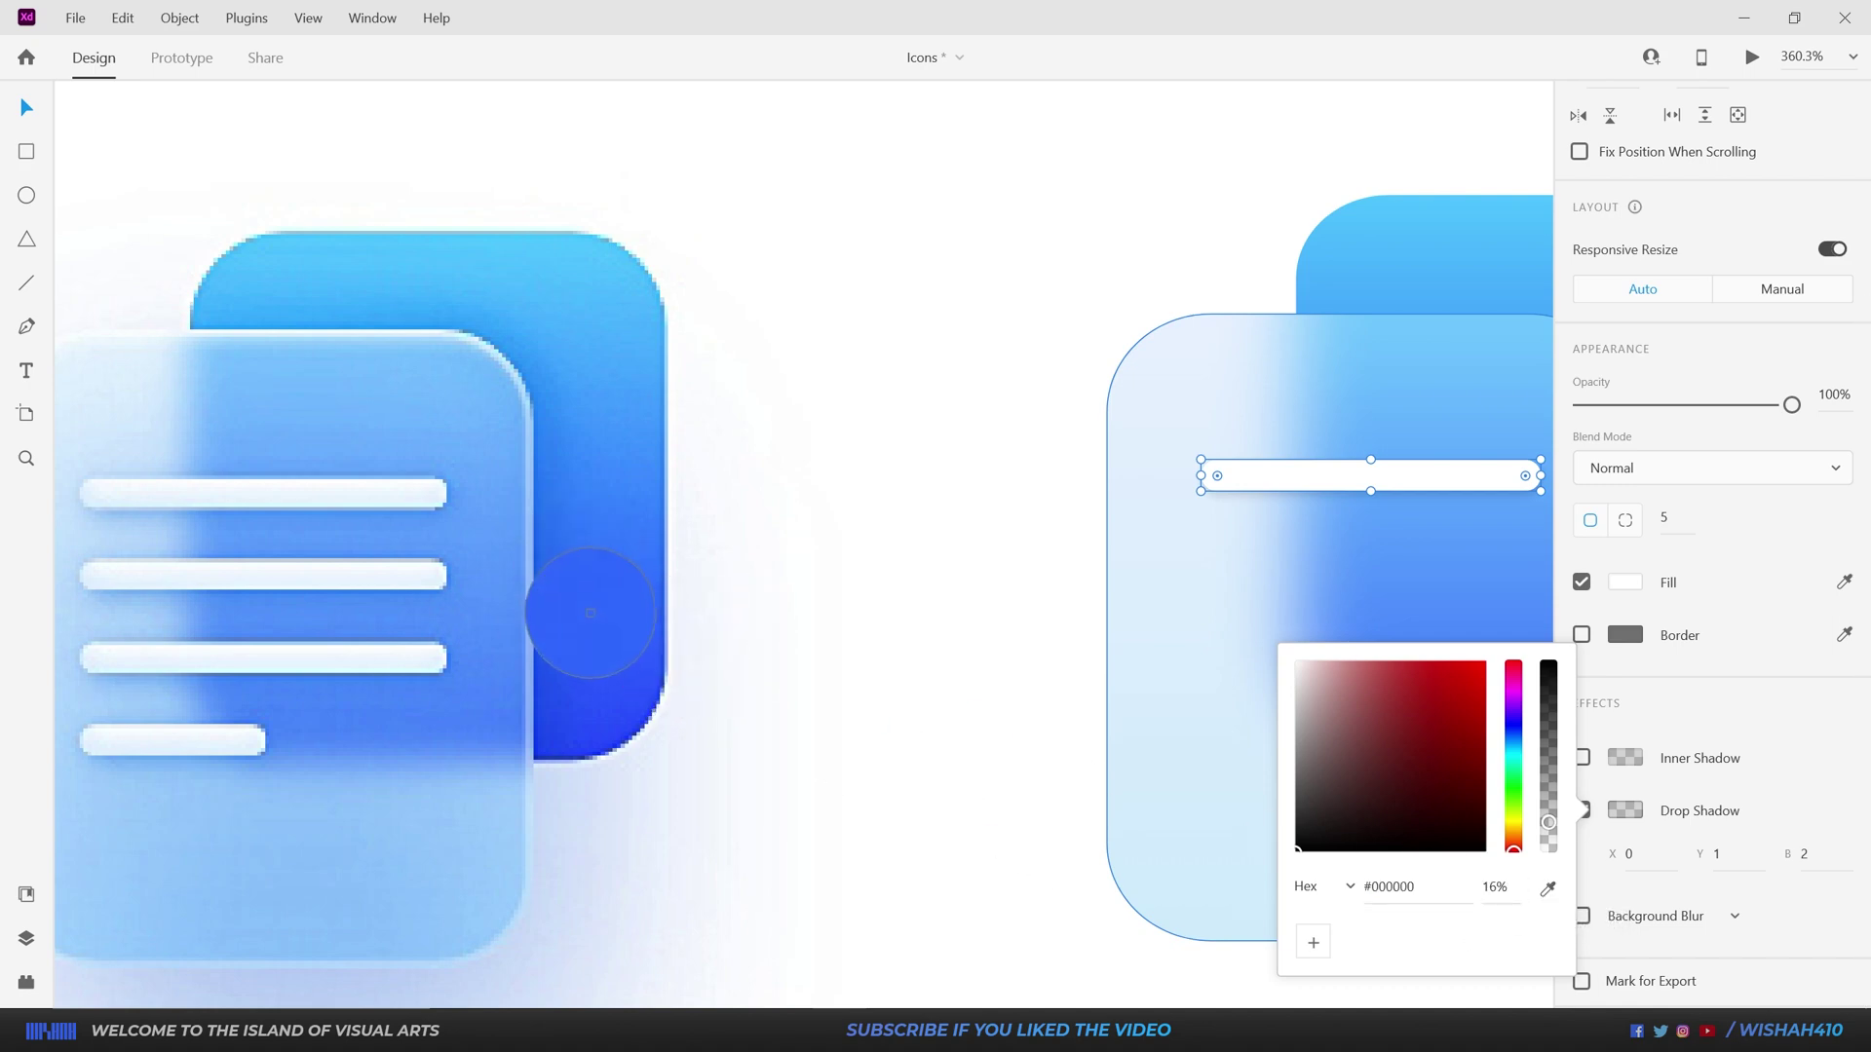
left_click(595, 654)
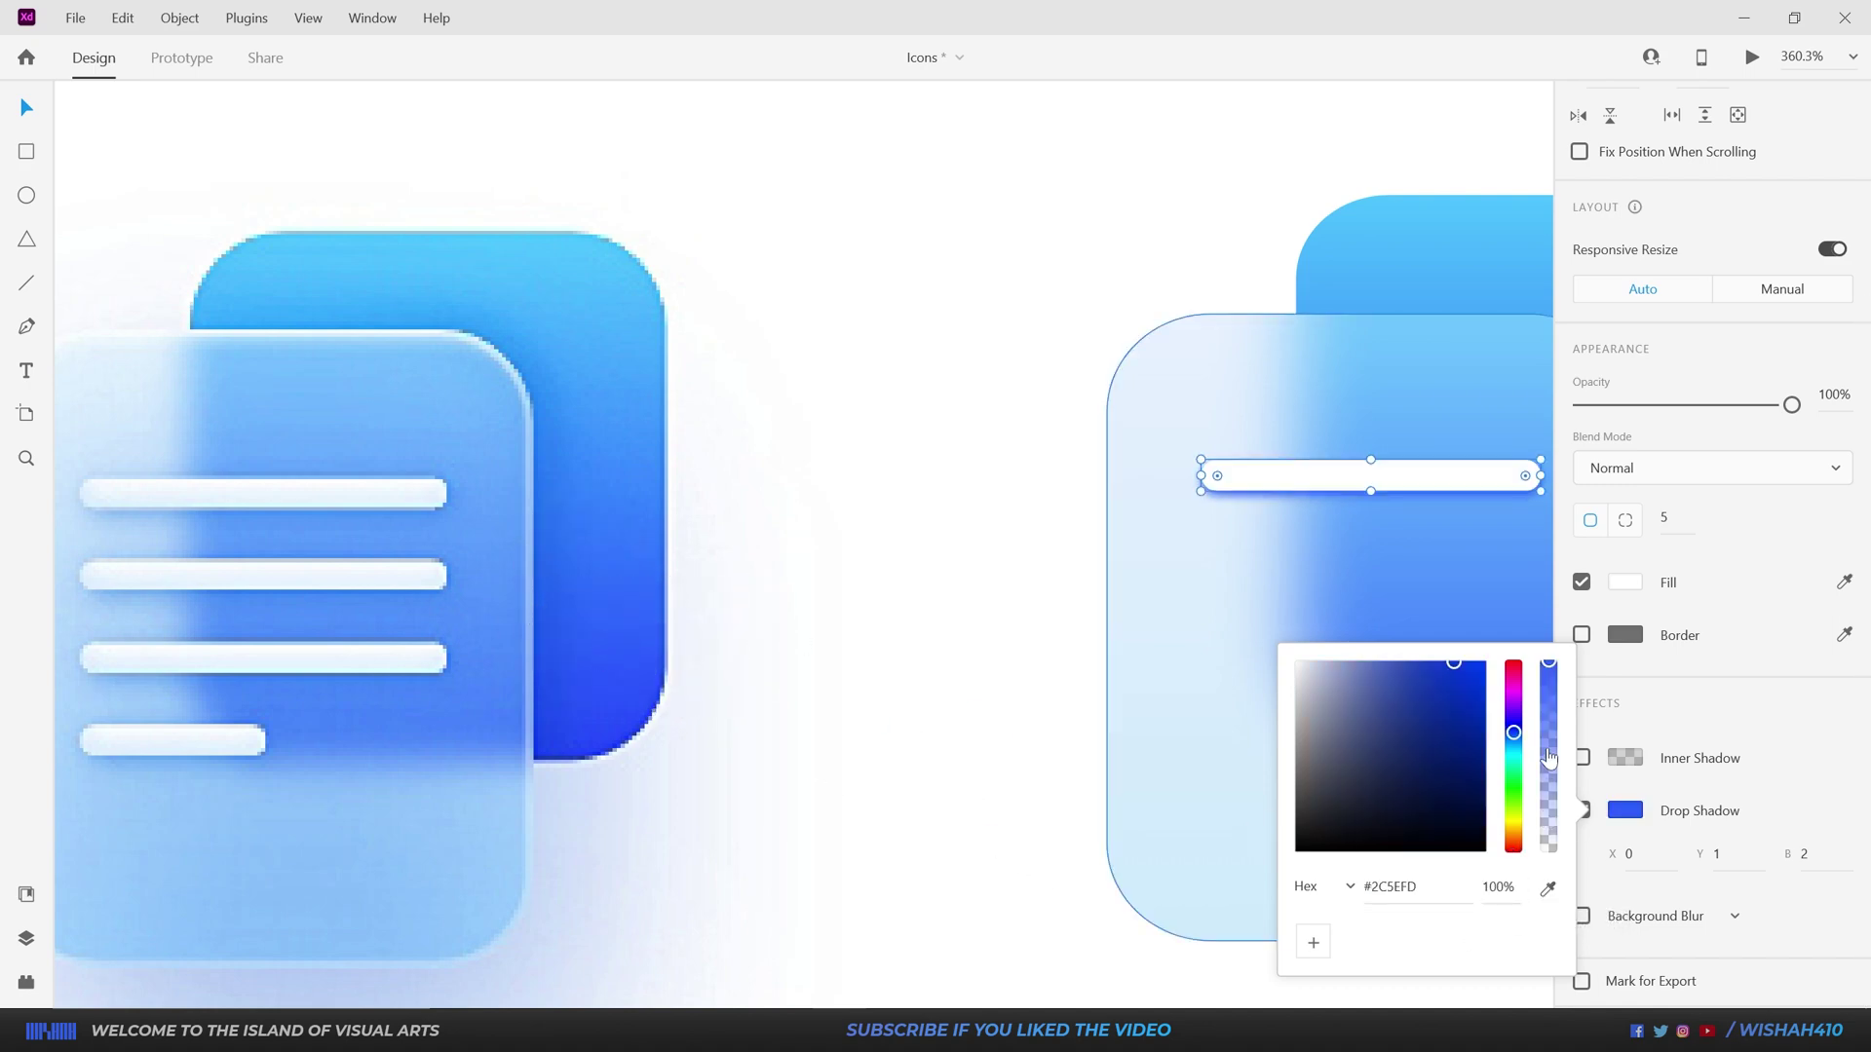
left_click_drag(1553, 751, 1551, 801)
left_click_drag(1364, 706, 1386, 717)
scroll(1286, 589, "down", 2)
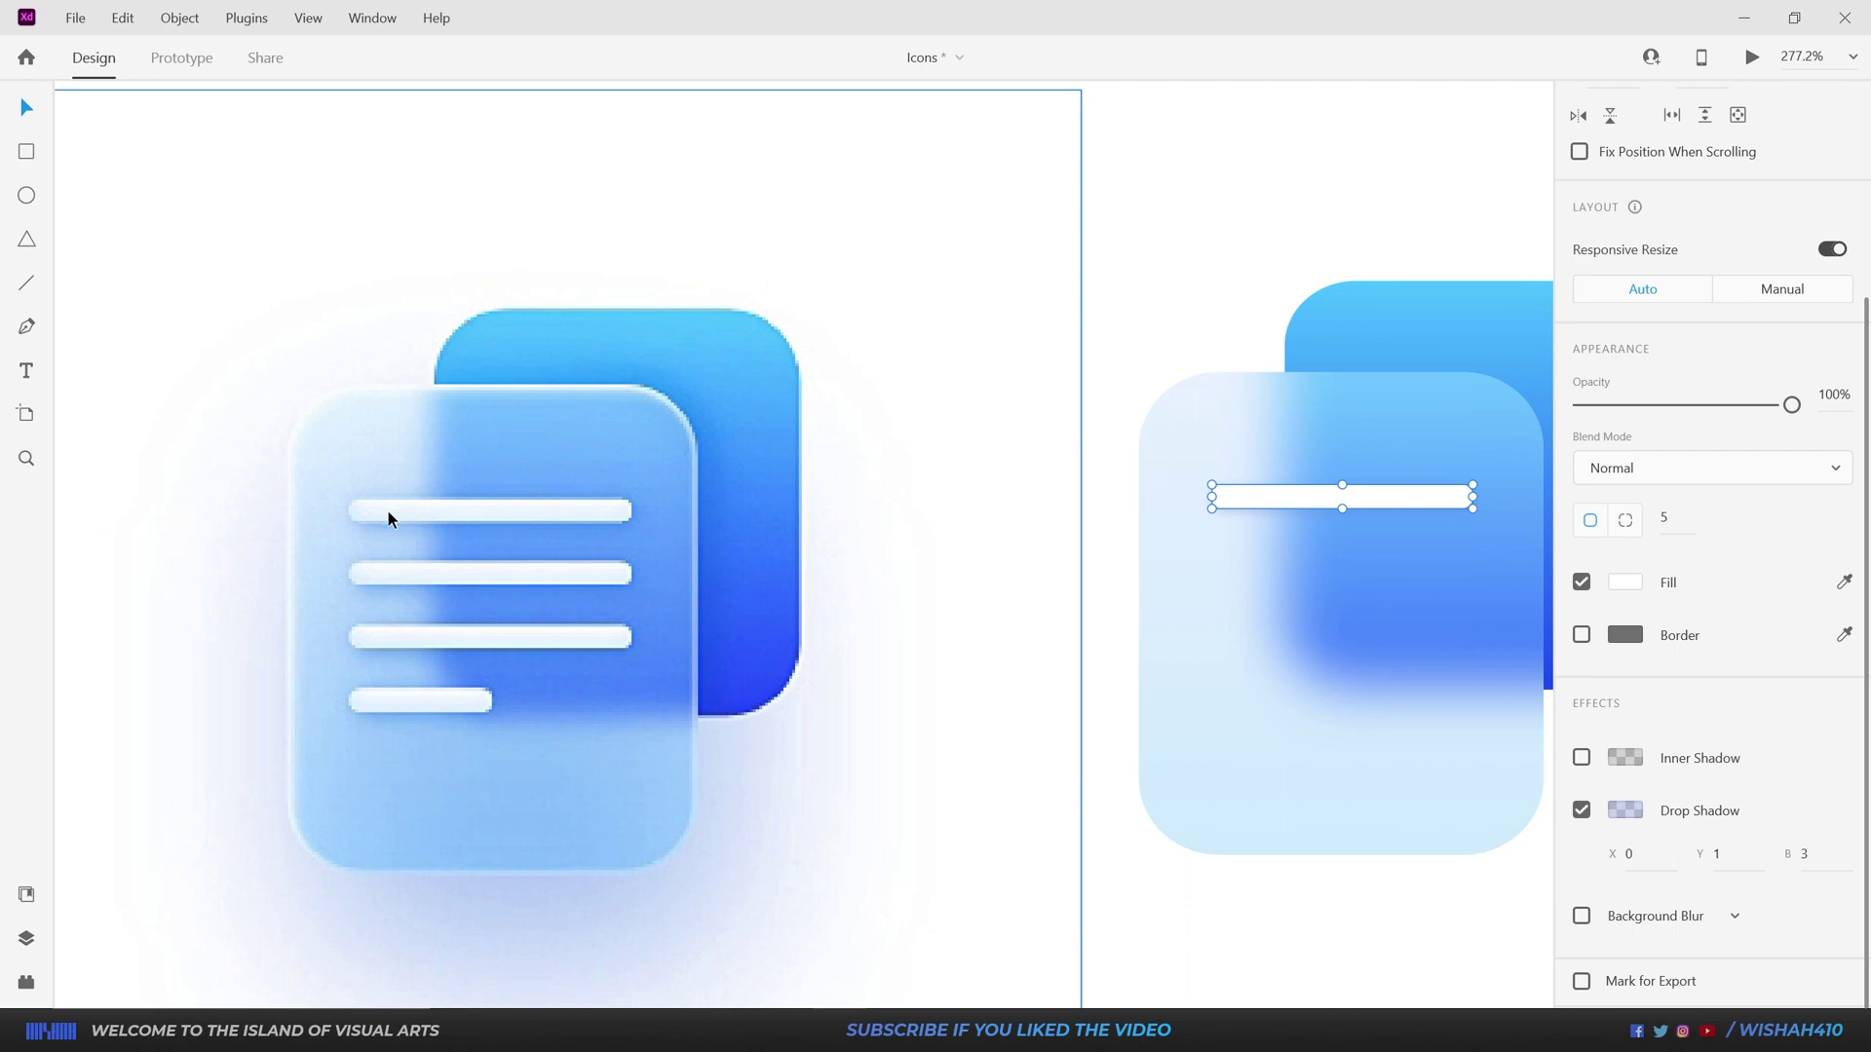
Step: Switch the white bar's fill from solid colour to a linear gradient
scroll(1608, 746, "up", 2)
scroll(1608, 746, "down", 2)
left_click(1626, 584)
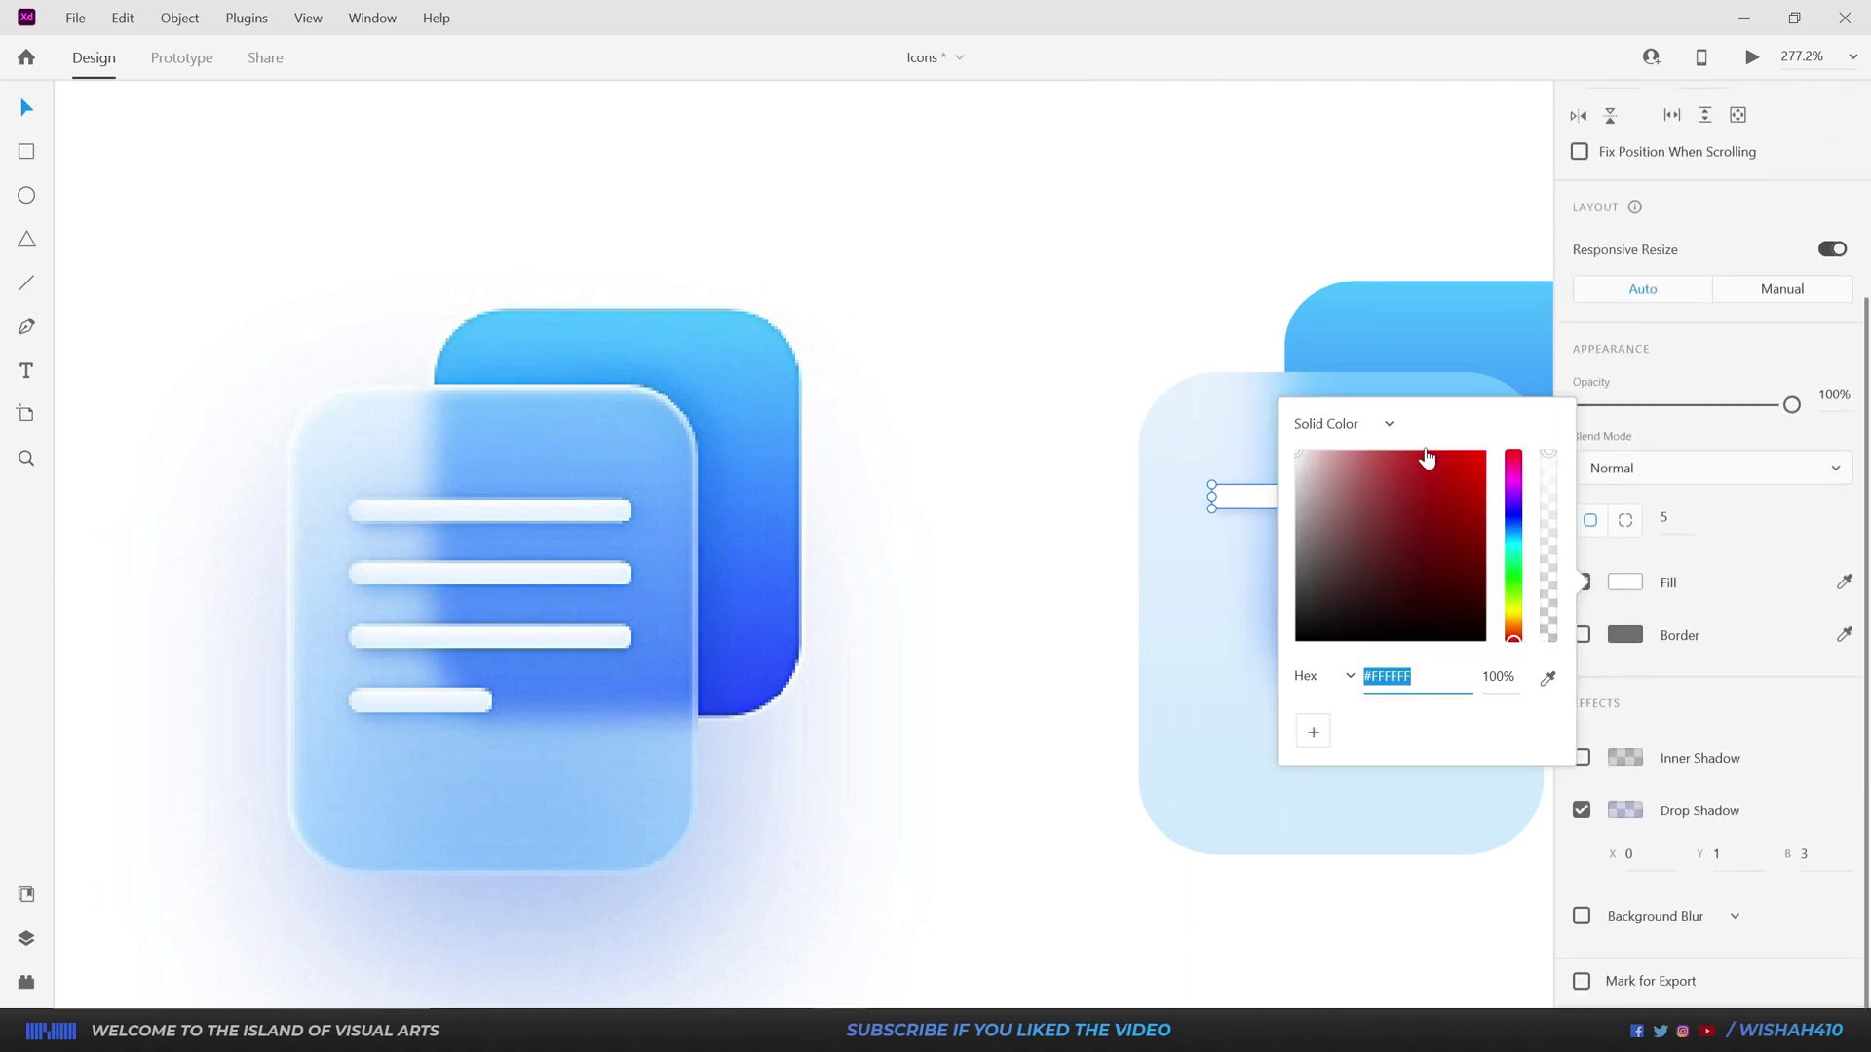
left_click(1388, 425)
left_click(1358, 487)
left_click(1159, 499)
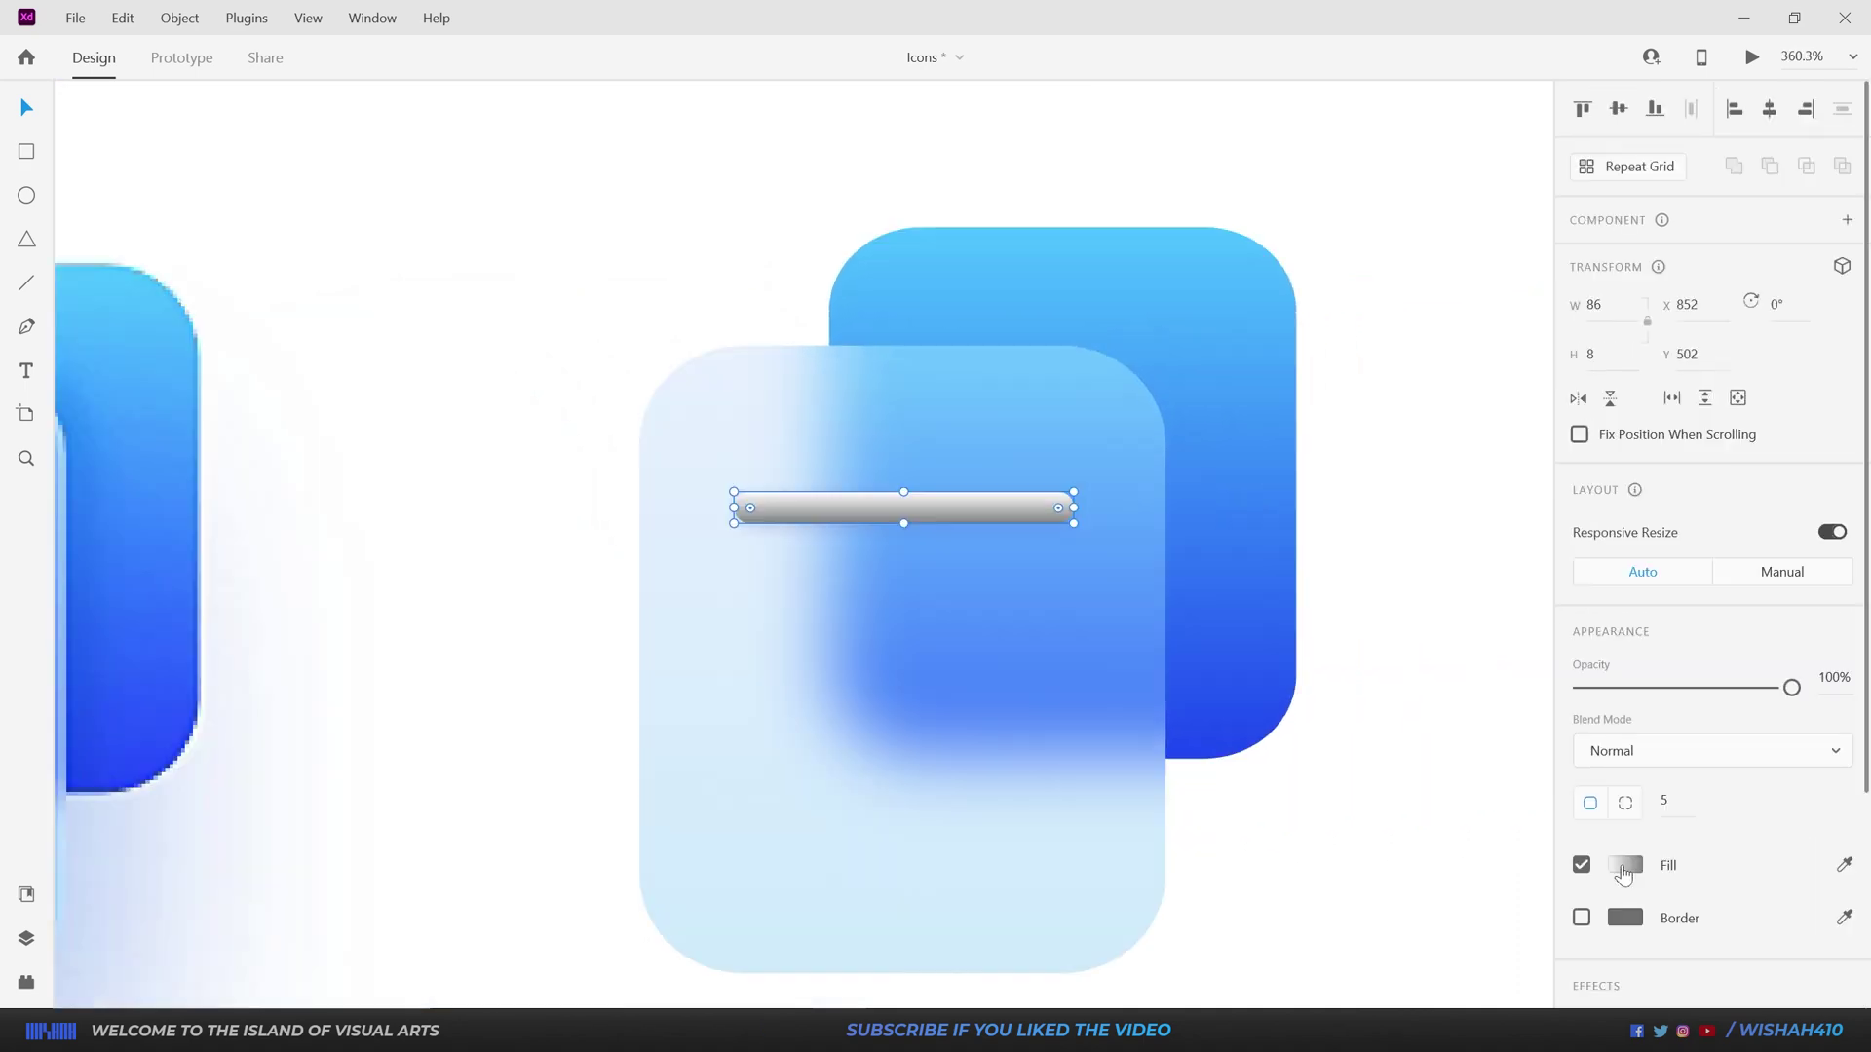
Step: Set the gradient's end stop to #EEEEEE and add a #F5F5F5 middle stop
left_click(1626, 865)
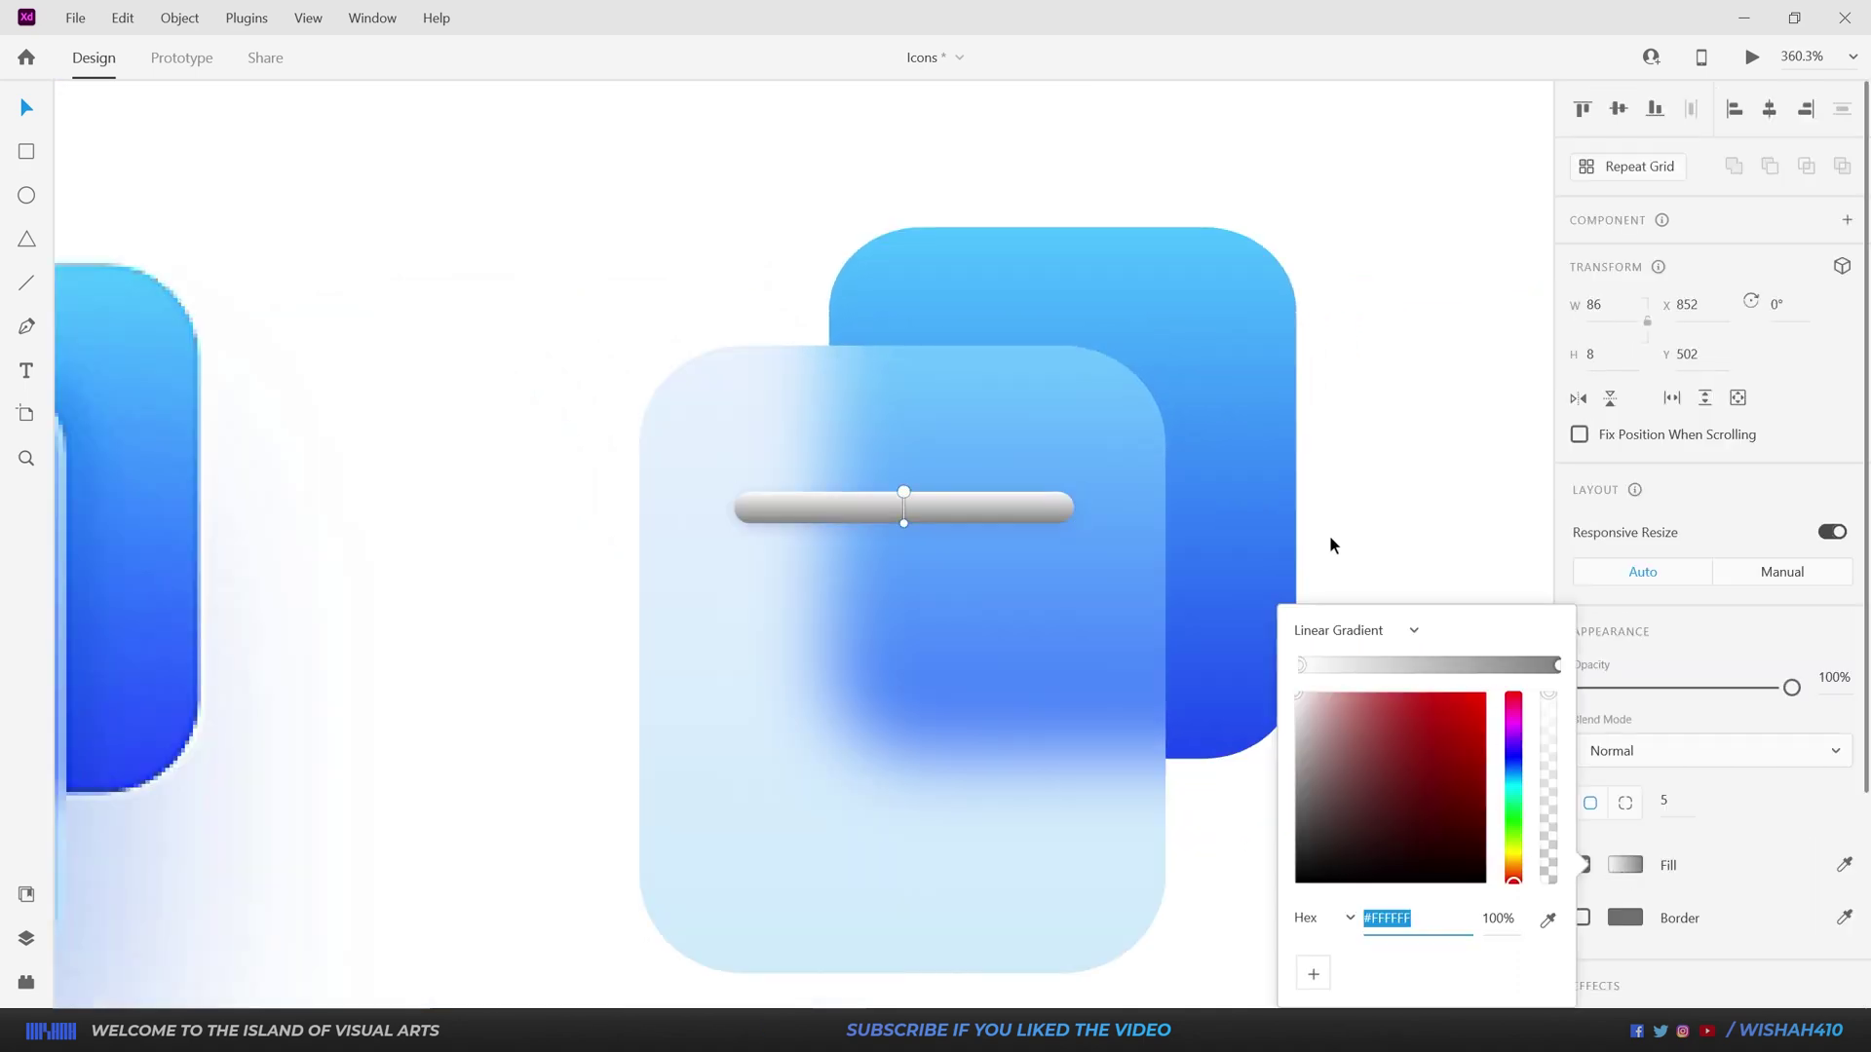
left_click(1557, 666)
left_click_drag(1320, 753, 1286, 722)
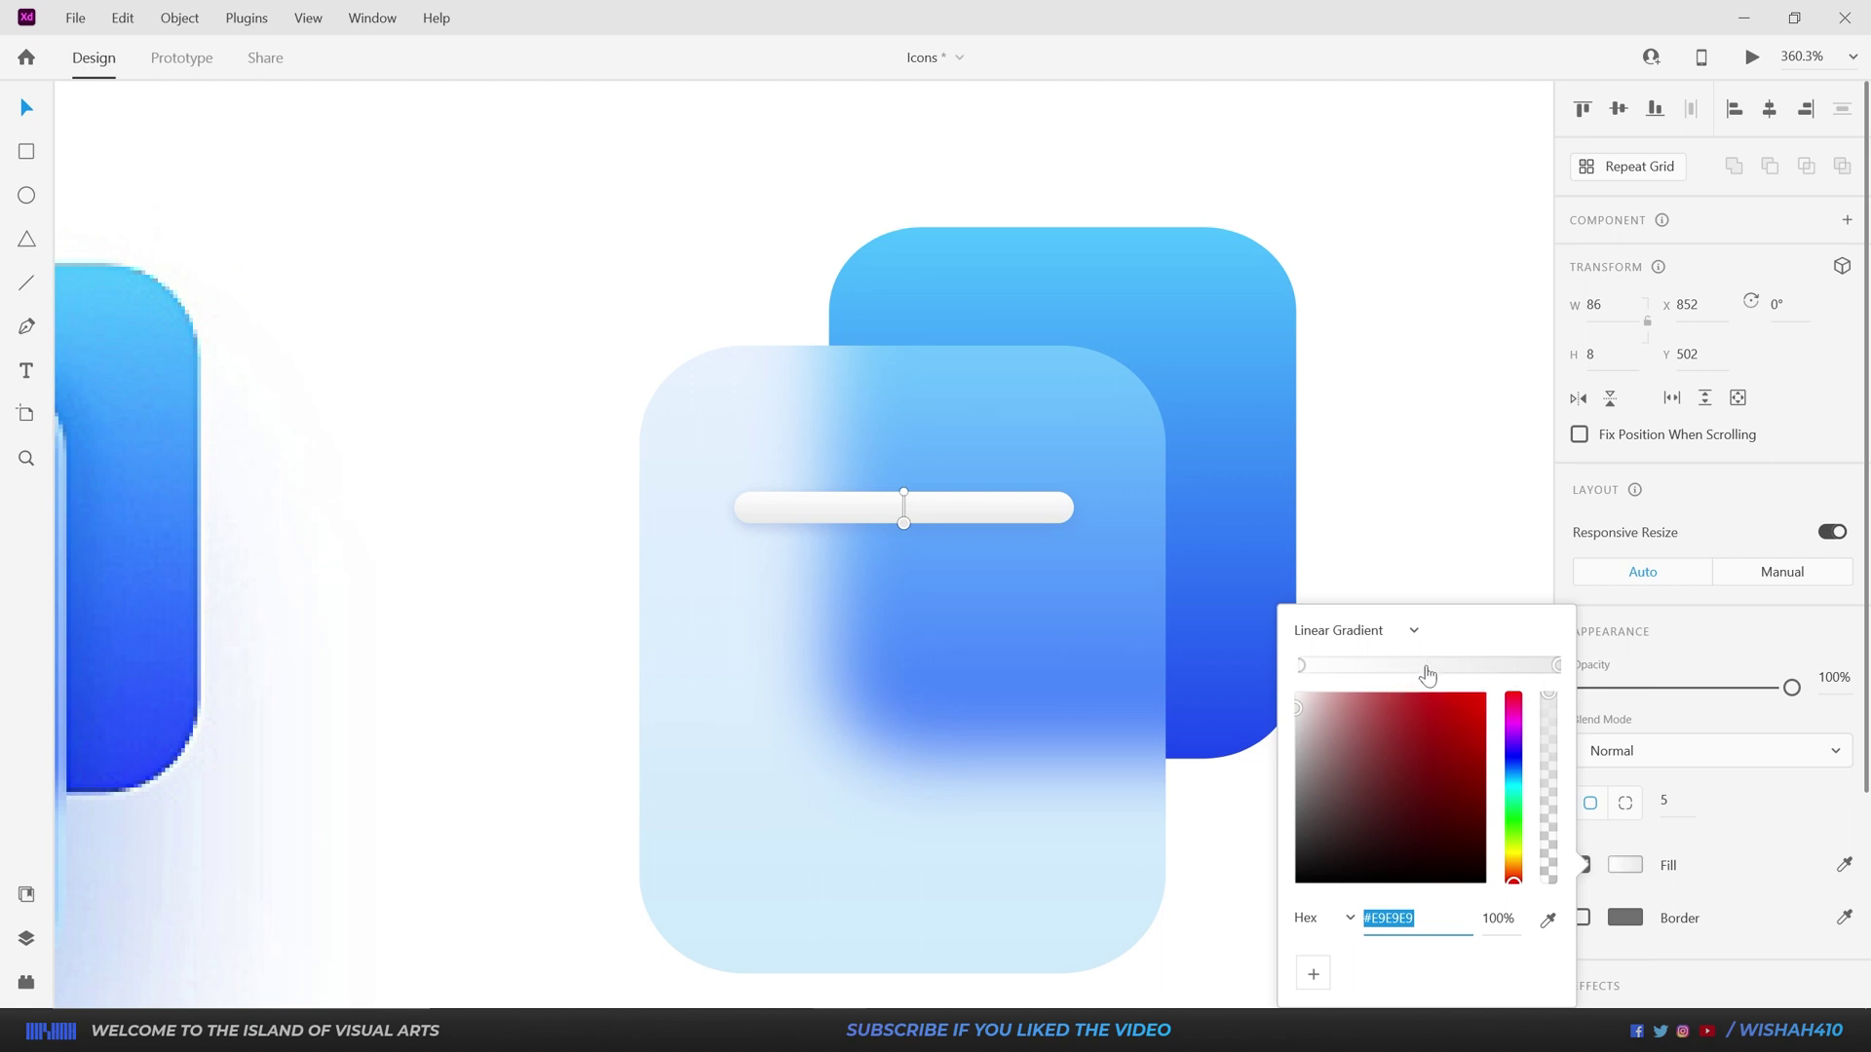
left_click(1423, 667)
mouse_move(1425, 674)
left_mouse_down()
mouse_move(1394, 672)
mouse_move(1503, 672)
mouse_move(1367, 672)
mouse_move(1508, 673)
mouse_move(1370, 675)
mouse_move(1500, 674)
mouse_move(1443, 675)
left_mouse_up()
left_click_drag(1444, 673, 1488, 674)
left_click_drag(1487, 671, 1492, 672)
scroll(1220, 499, "down", 6)
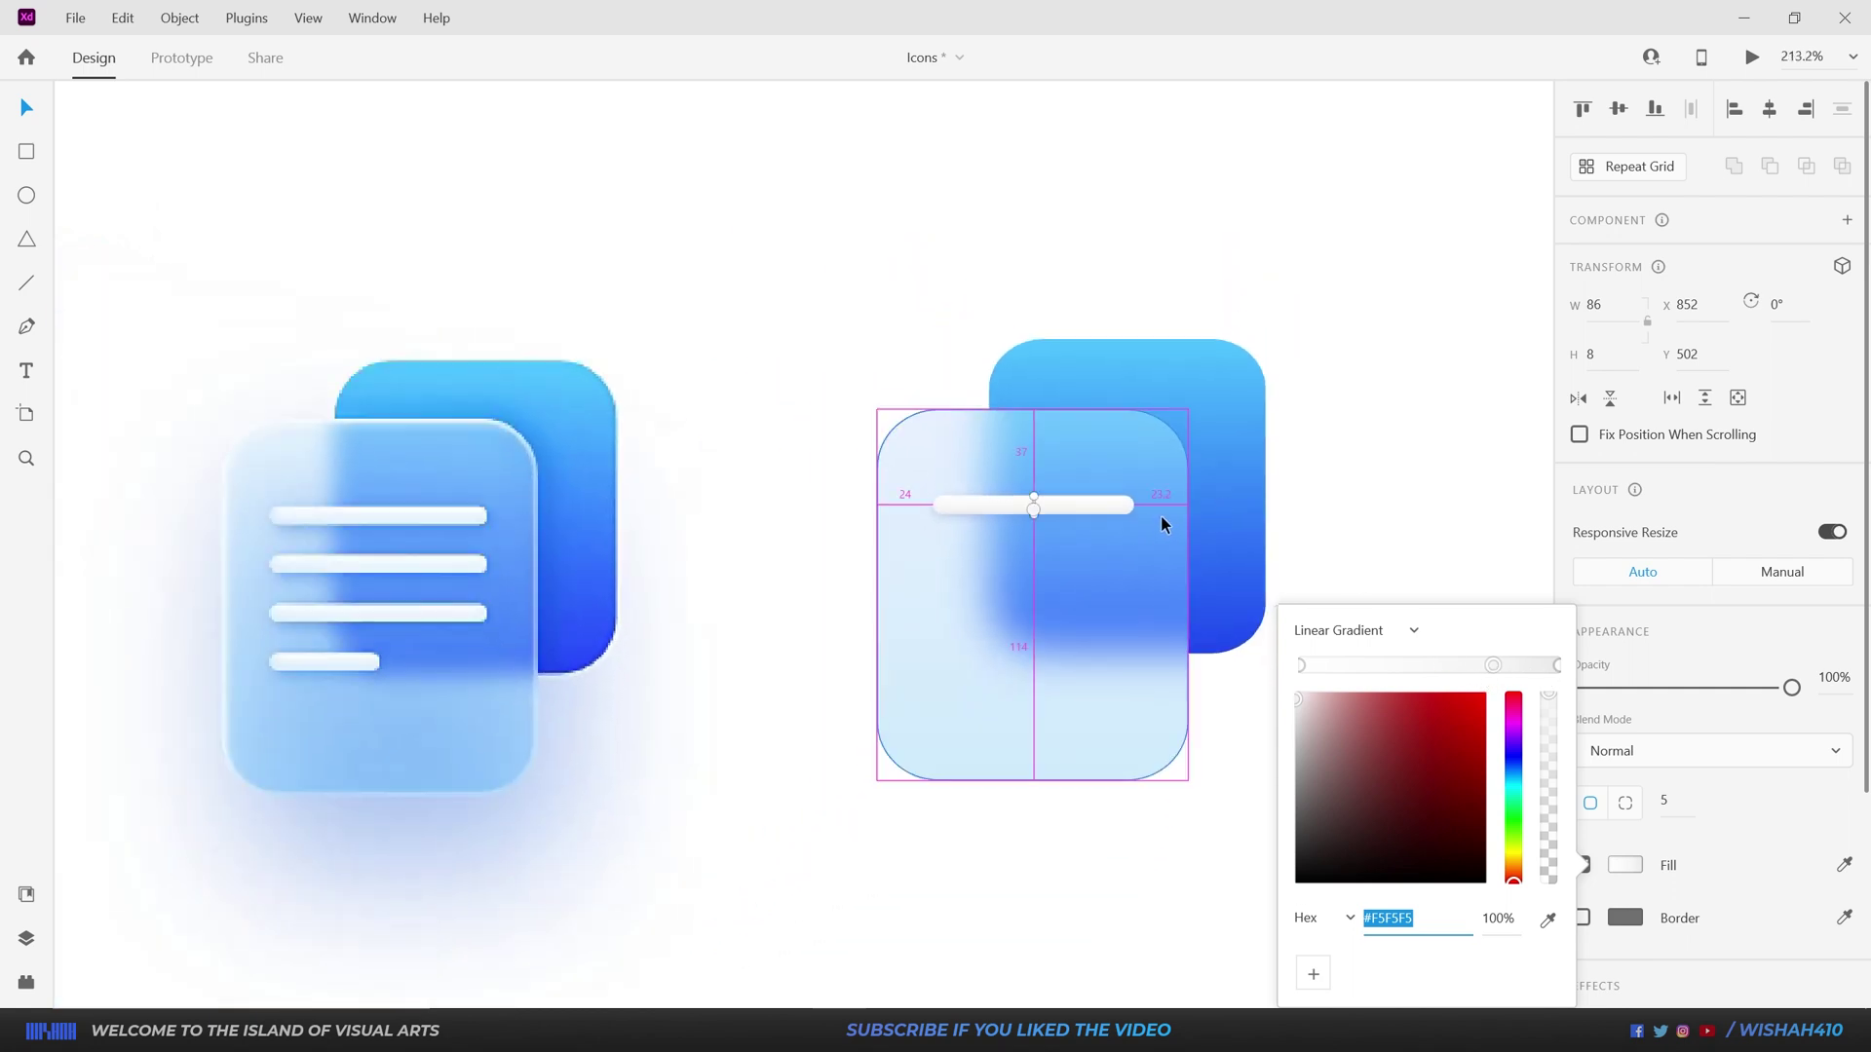
Step: Duplicate the white bar into four stacked stripes, shortening the bottom stripe to 43 wide
left_click(881, 477)
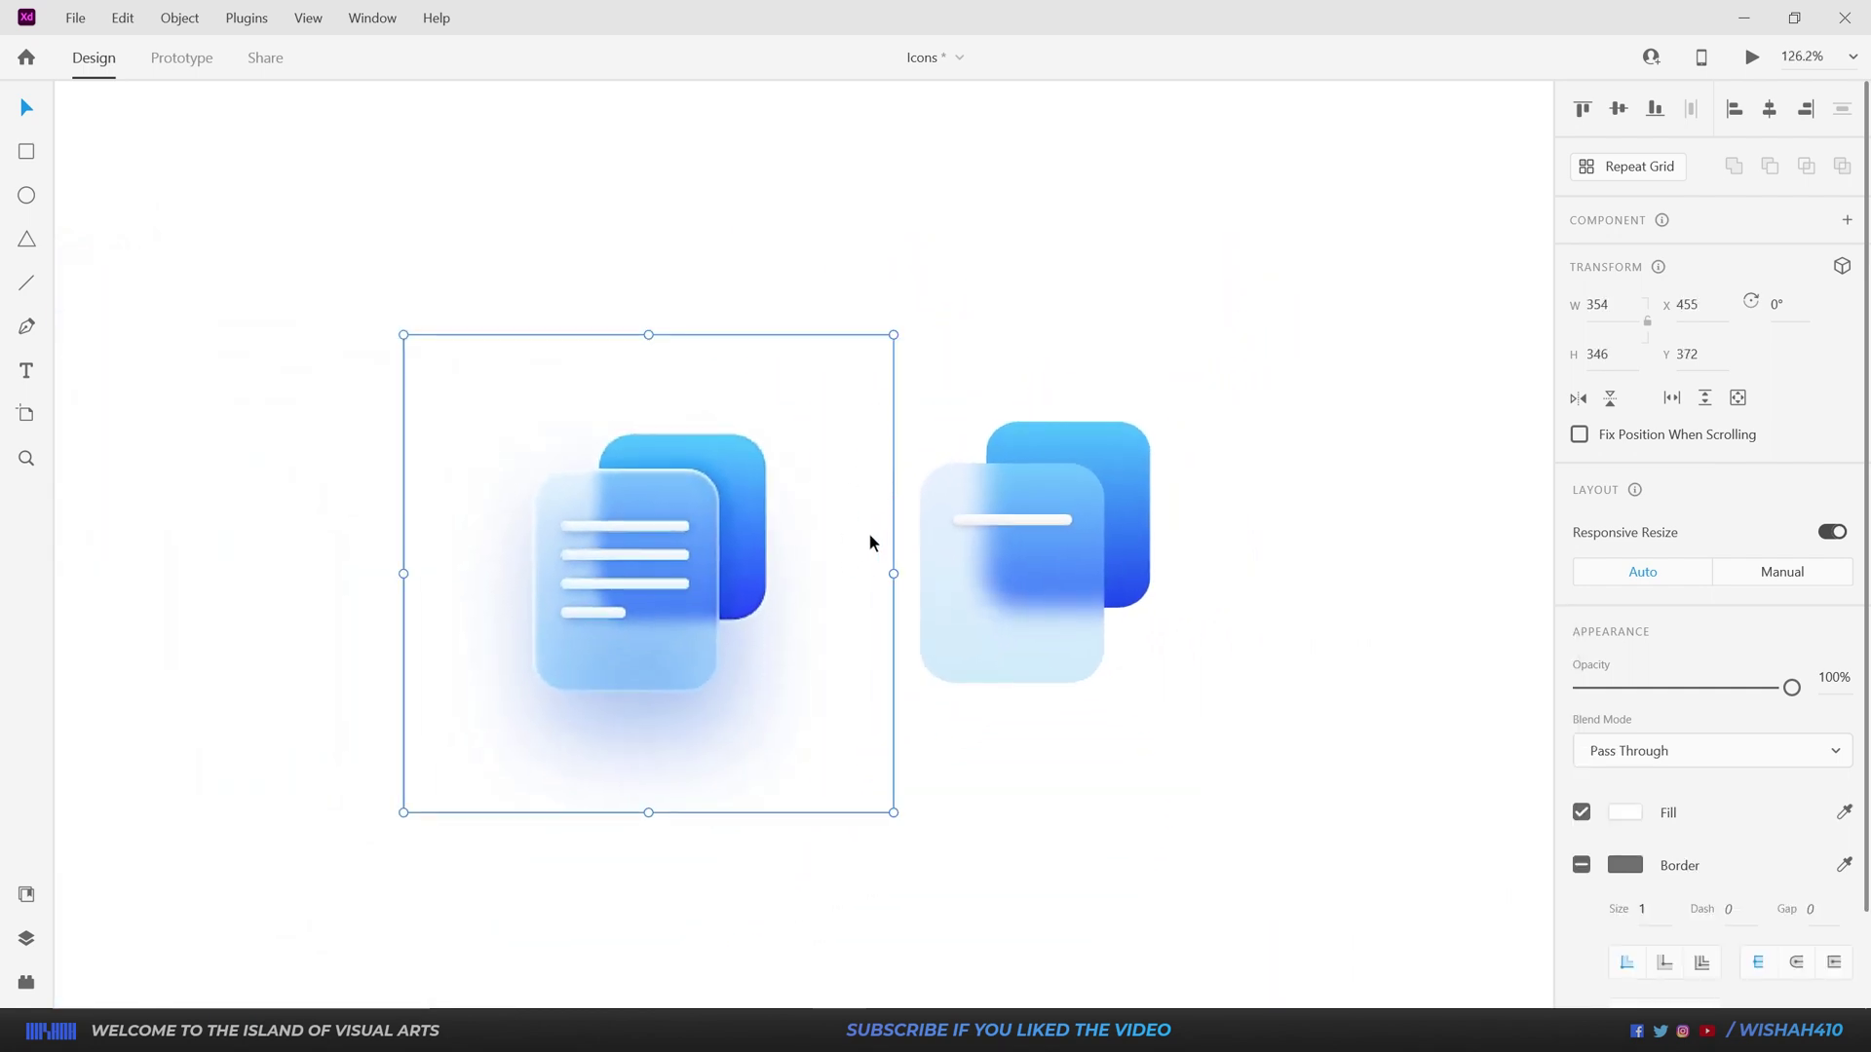
scroll(828, 577, "up", 3)
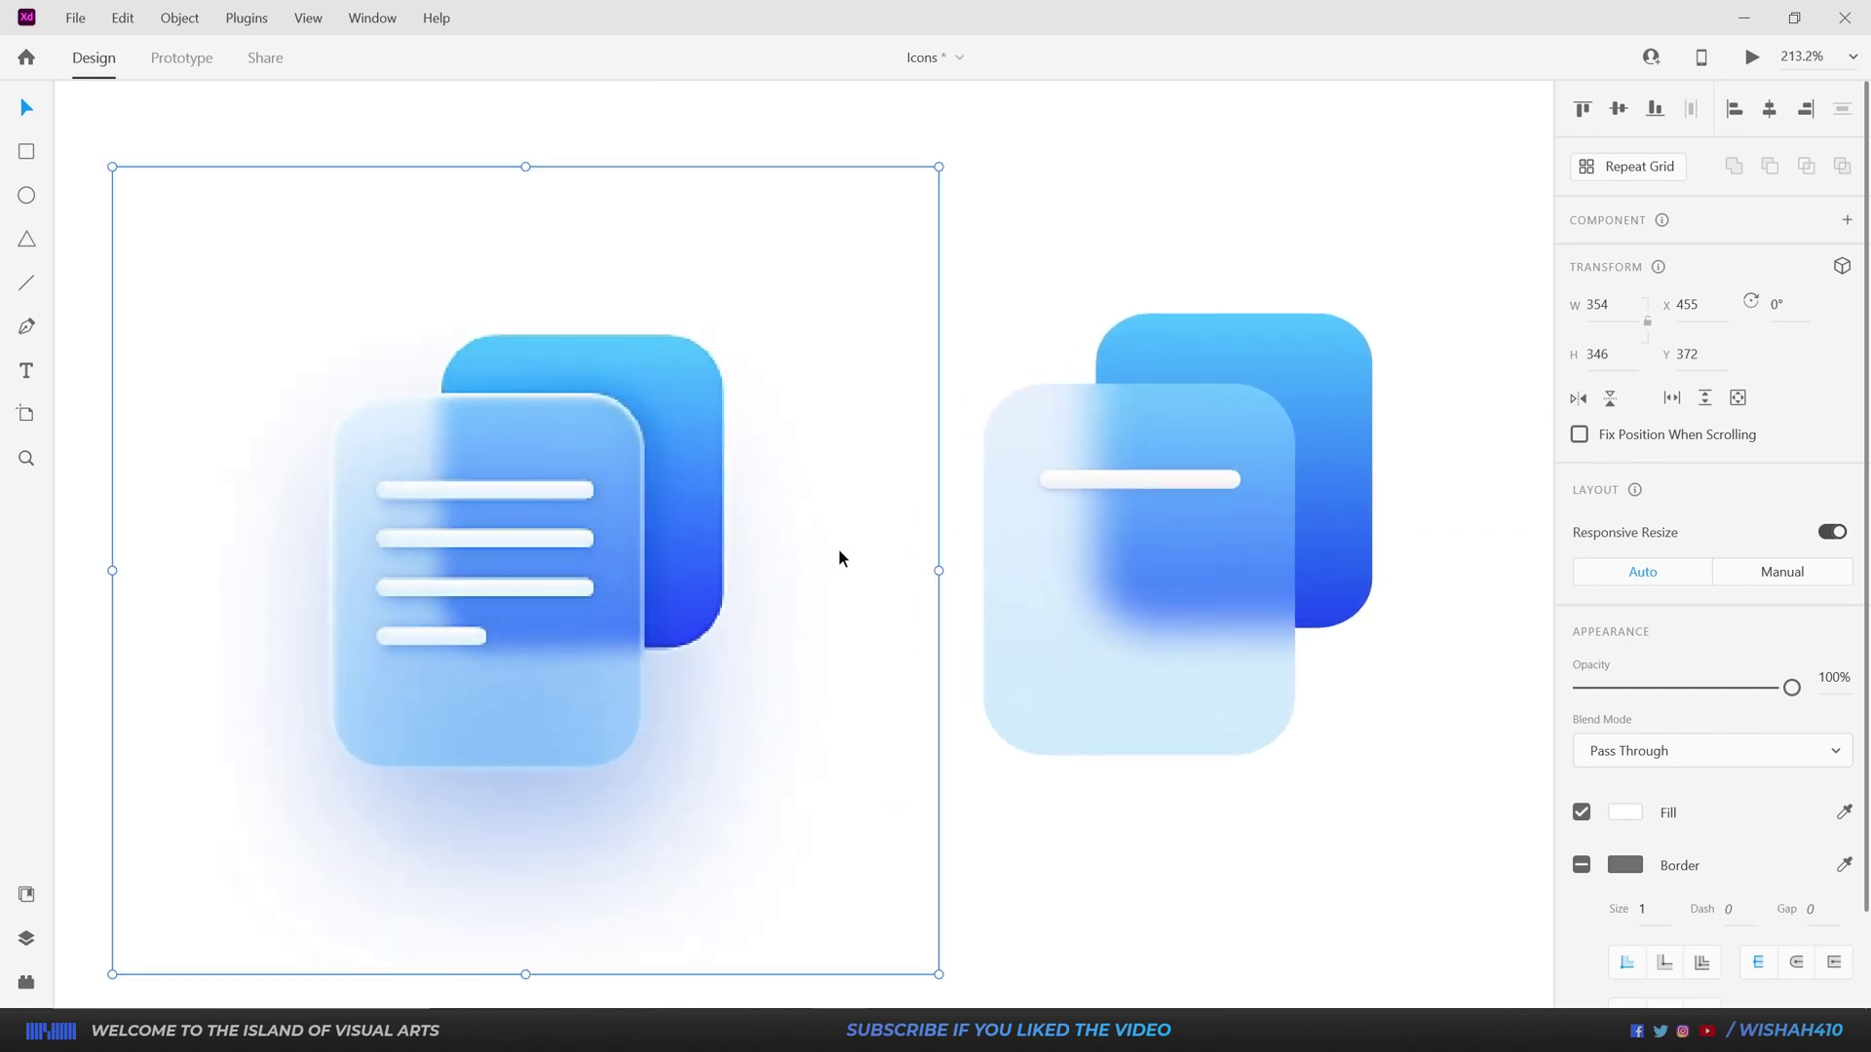
double_click(1132, 482)
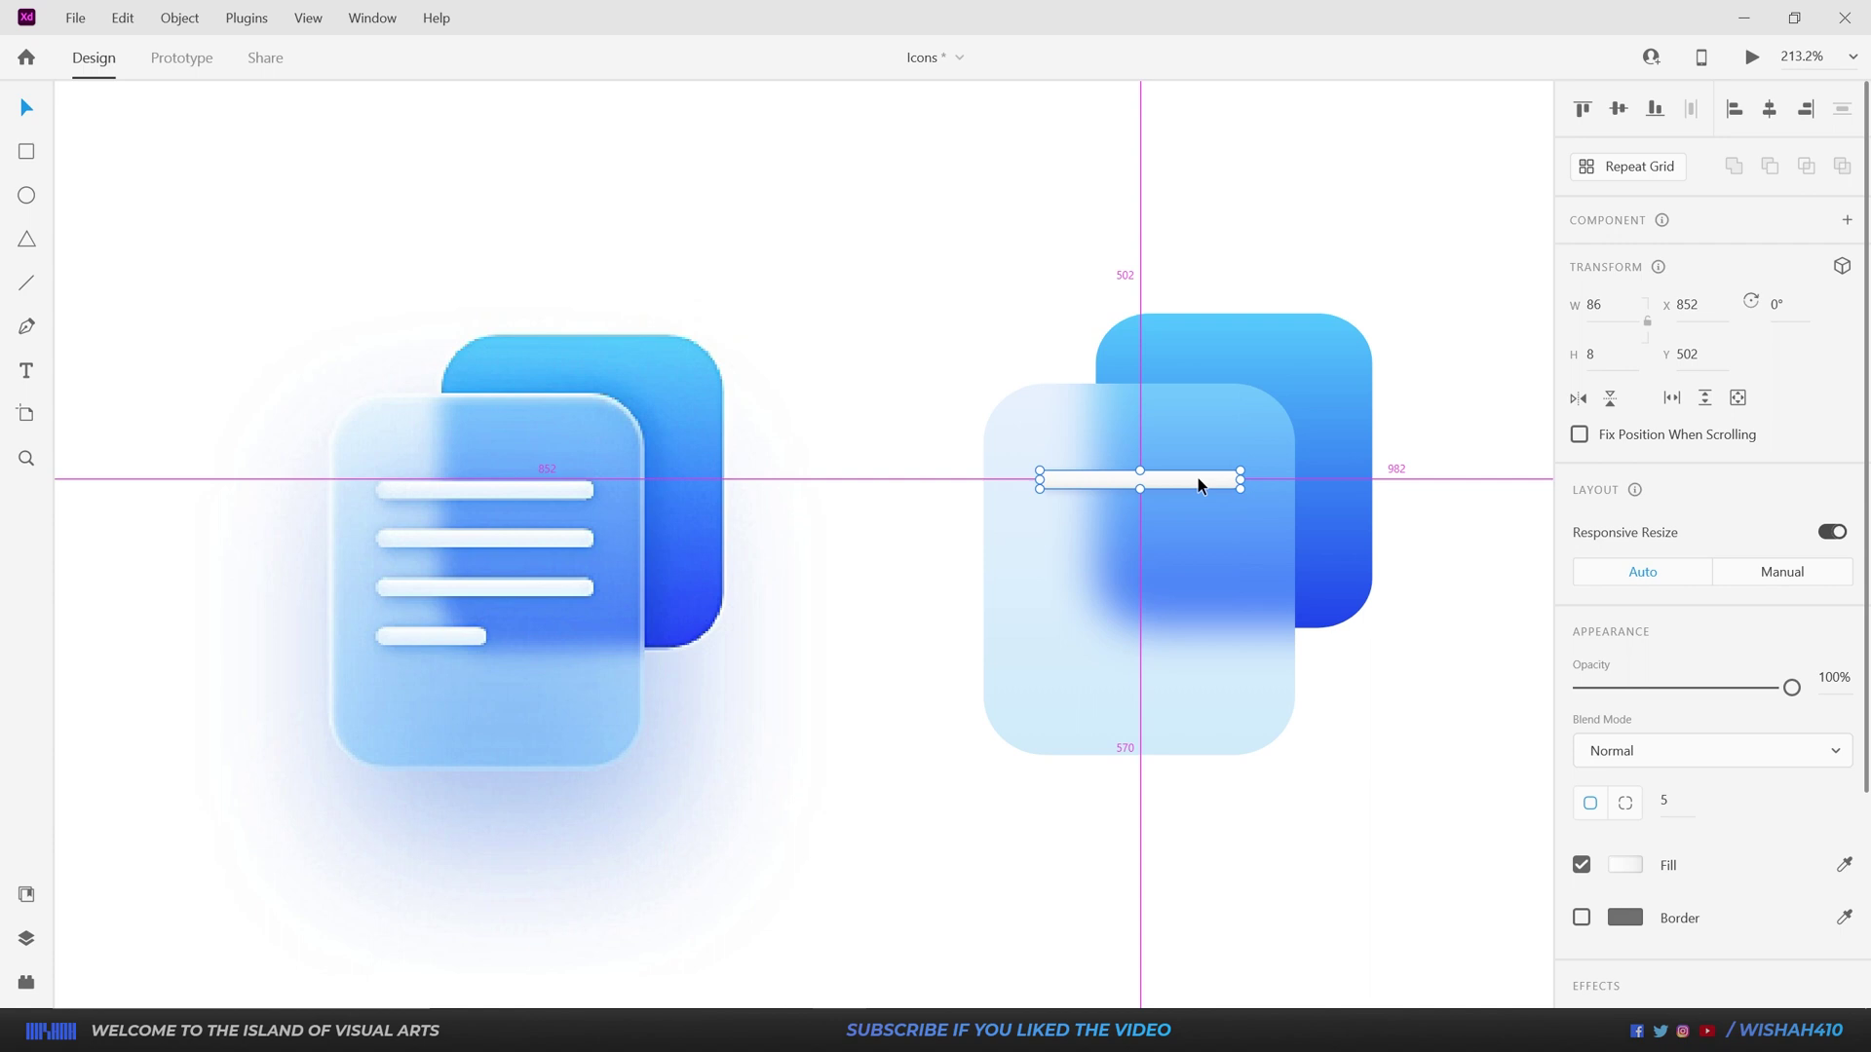
left_click_drag(1197, 478, 1193, 515)
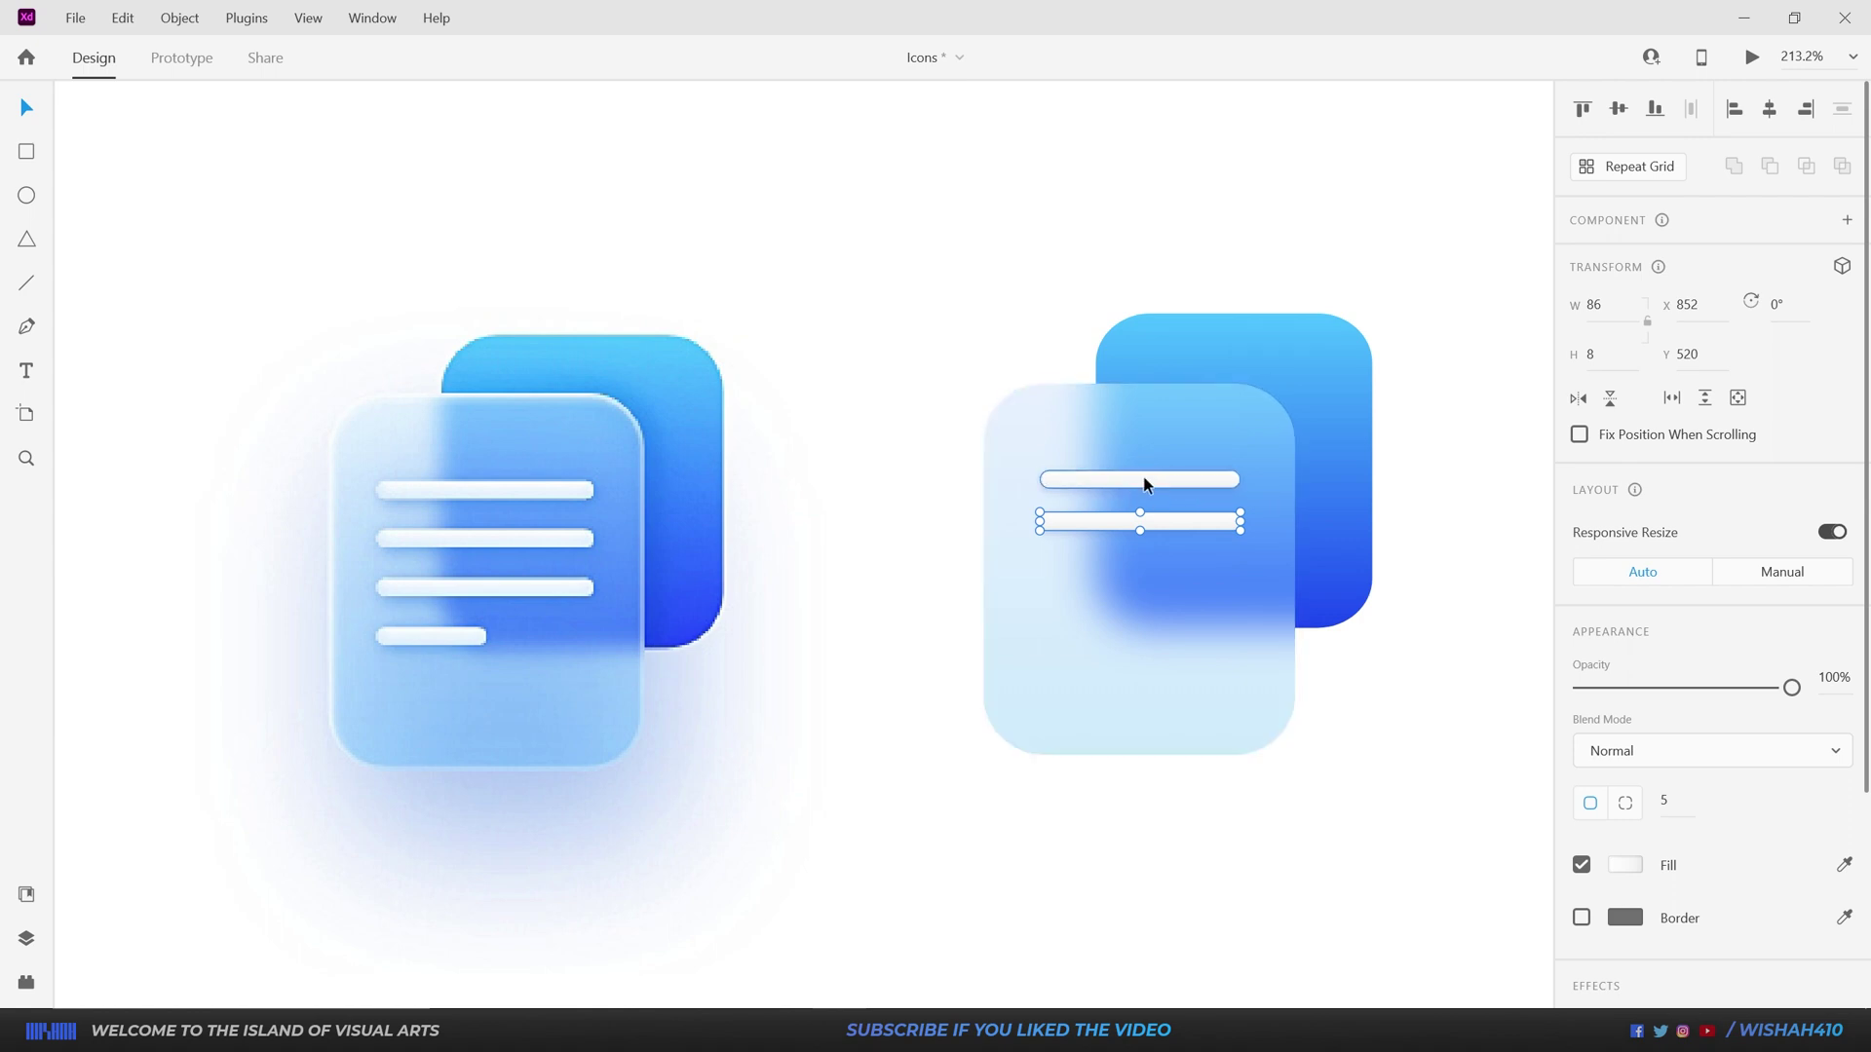
left_click(1148, 479, "shift")
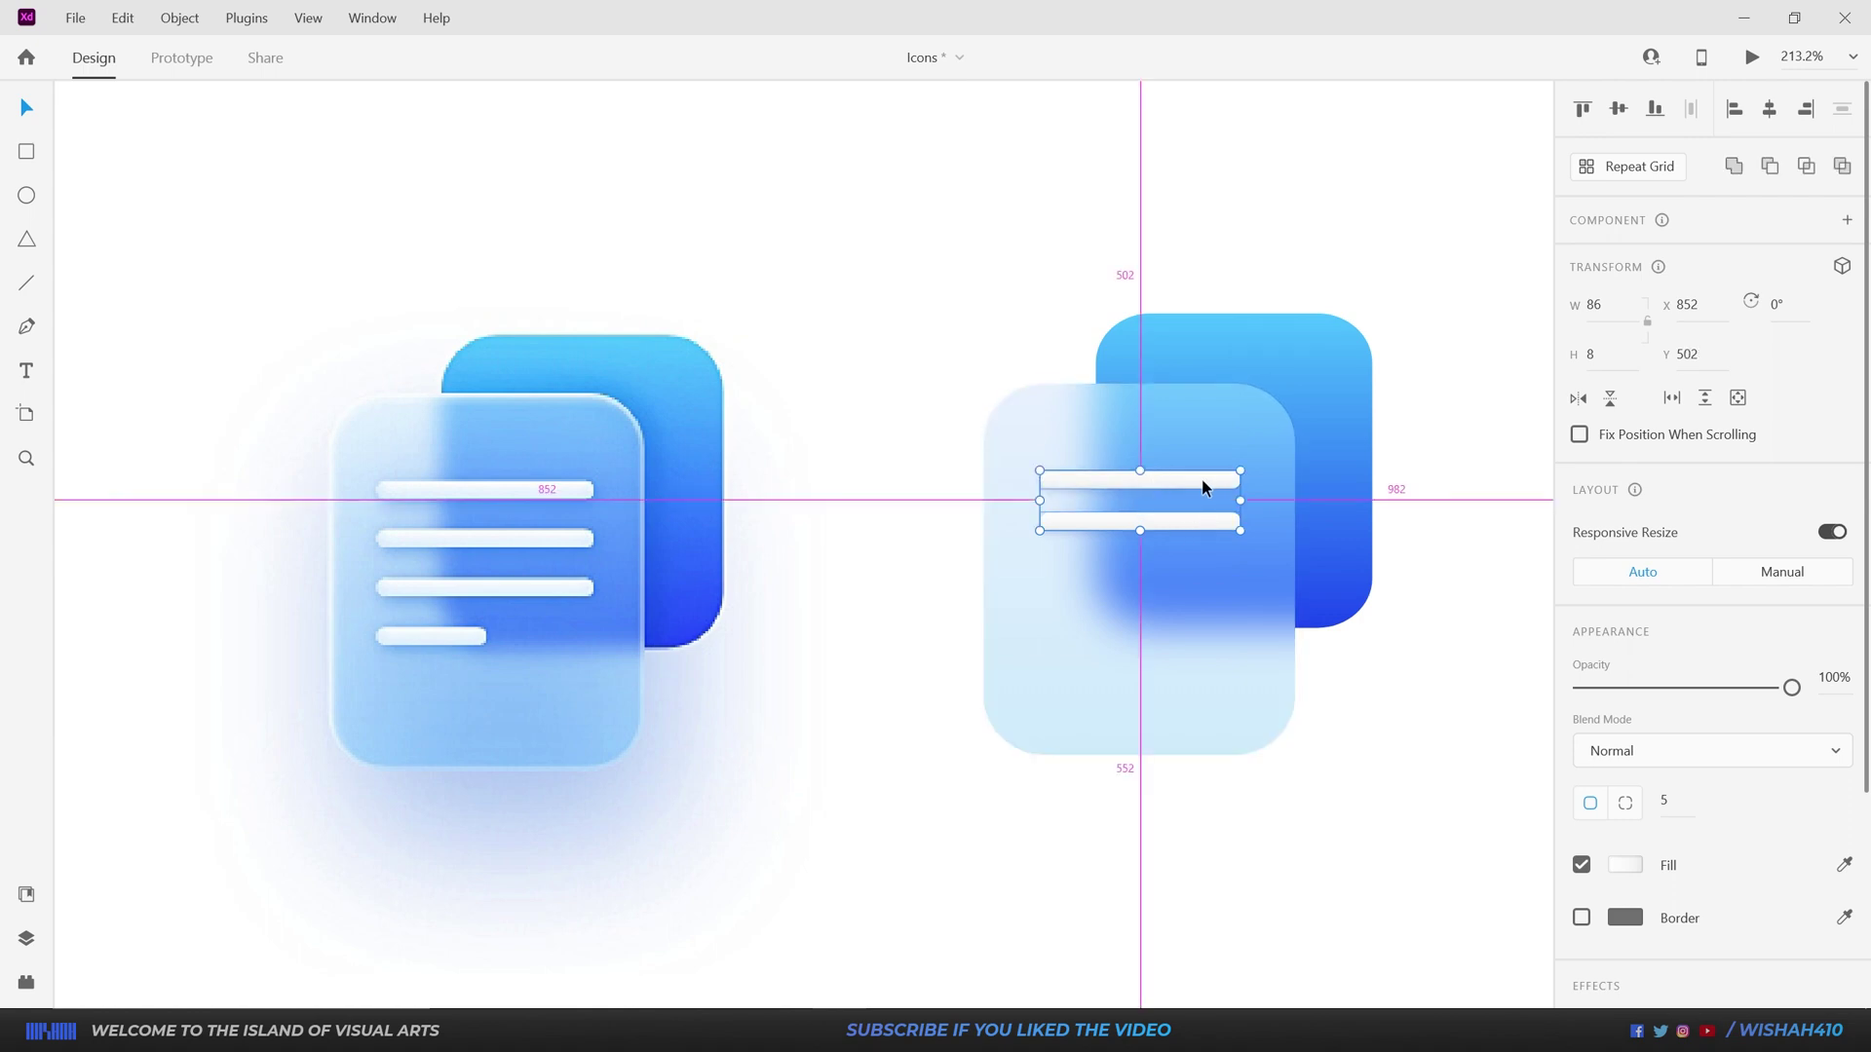
left_click_drag(1201, 487, 1269, 605)
left_click(1171, 602)
key("ctrl+equal")
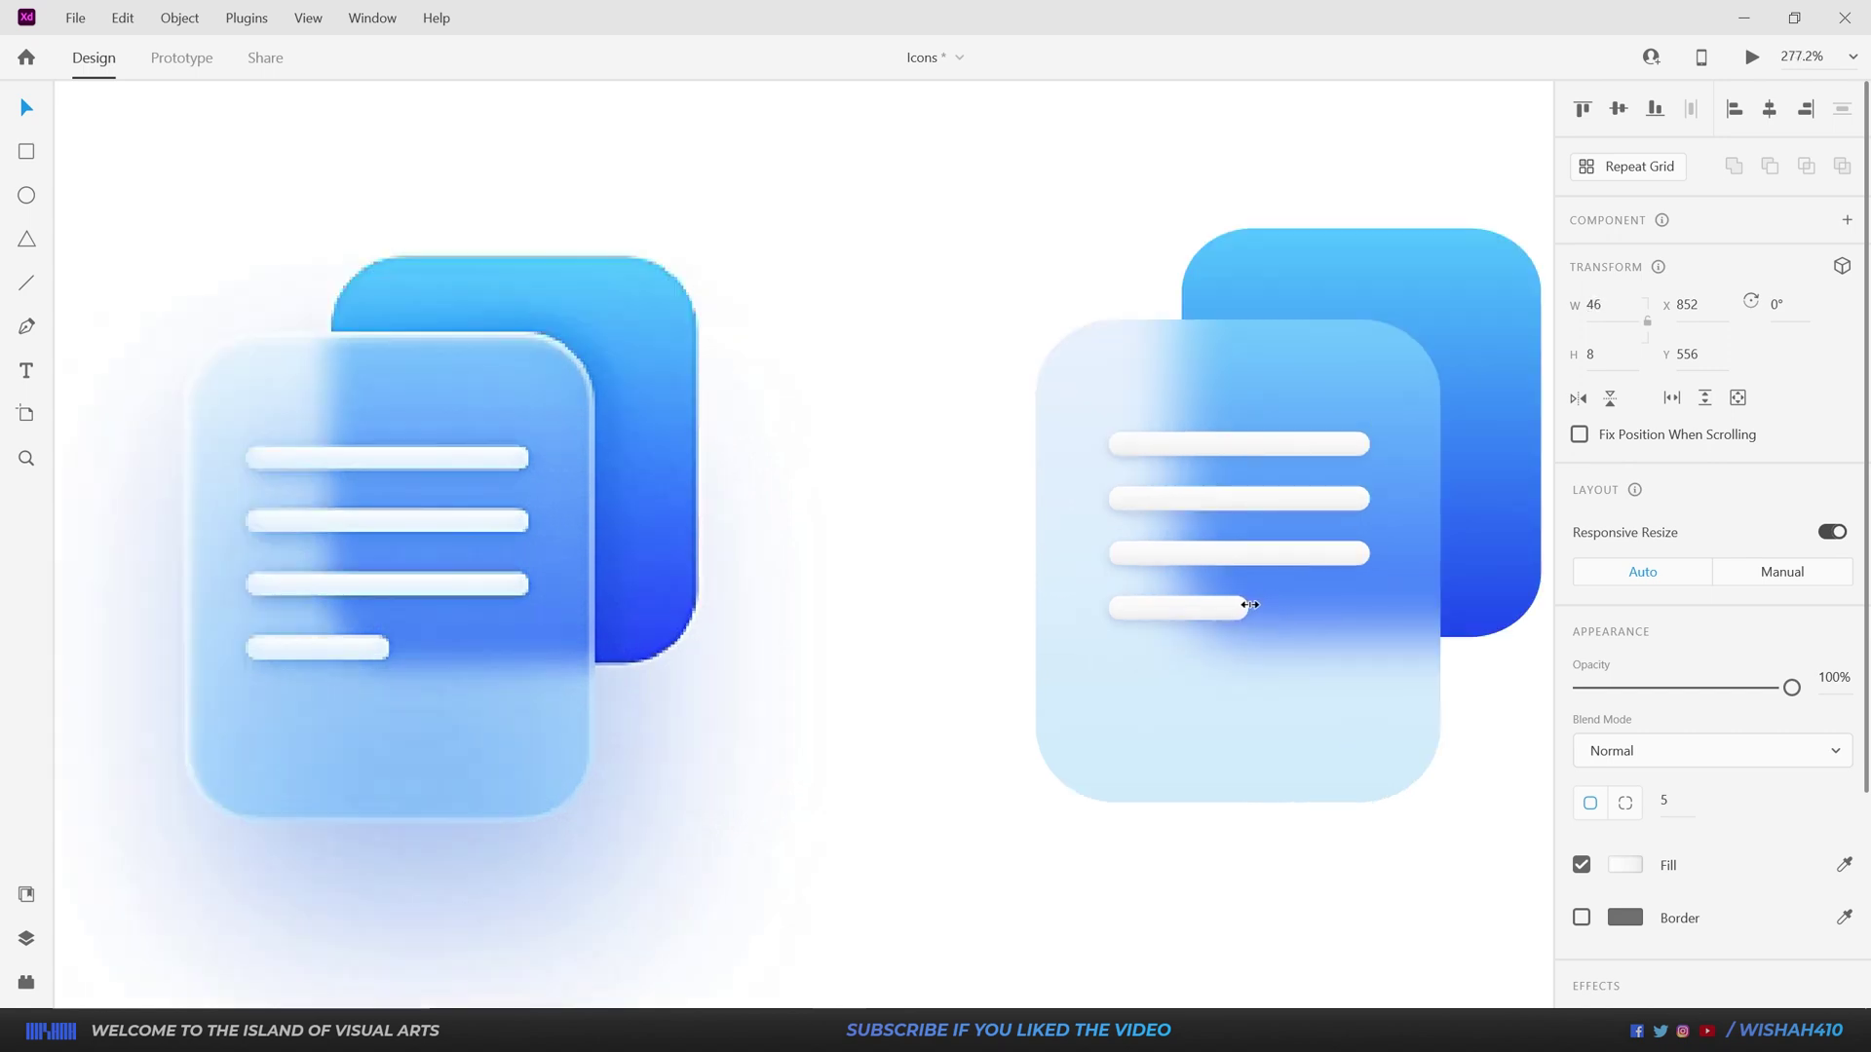
scroll(793, 645, "down", 5)
left_click(1043, 432)
Step: Copy the right front card and paste a duplicate of it
scroll(1043, 431, "up", 2)
left_click(1005, 474)
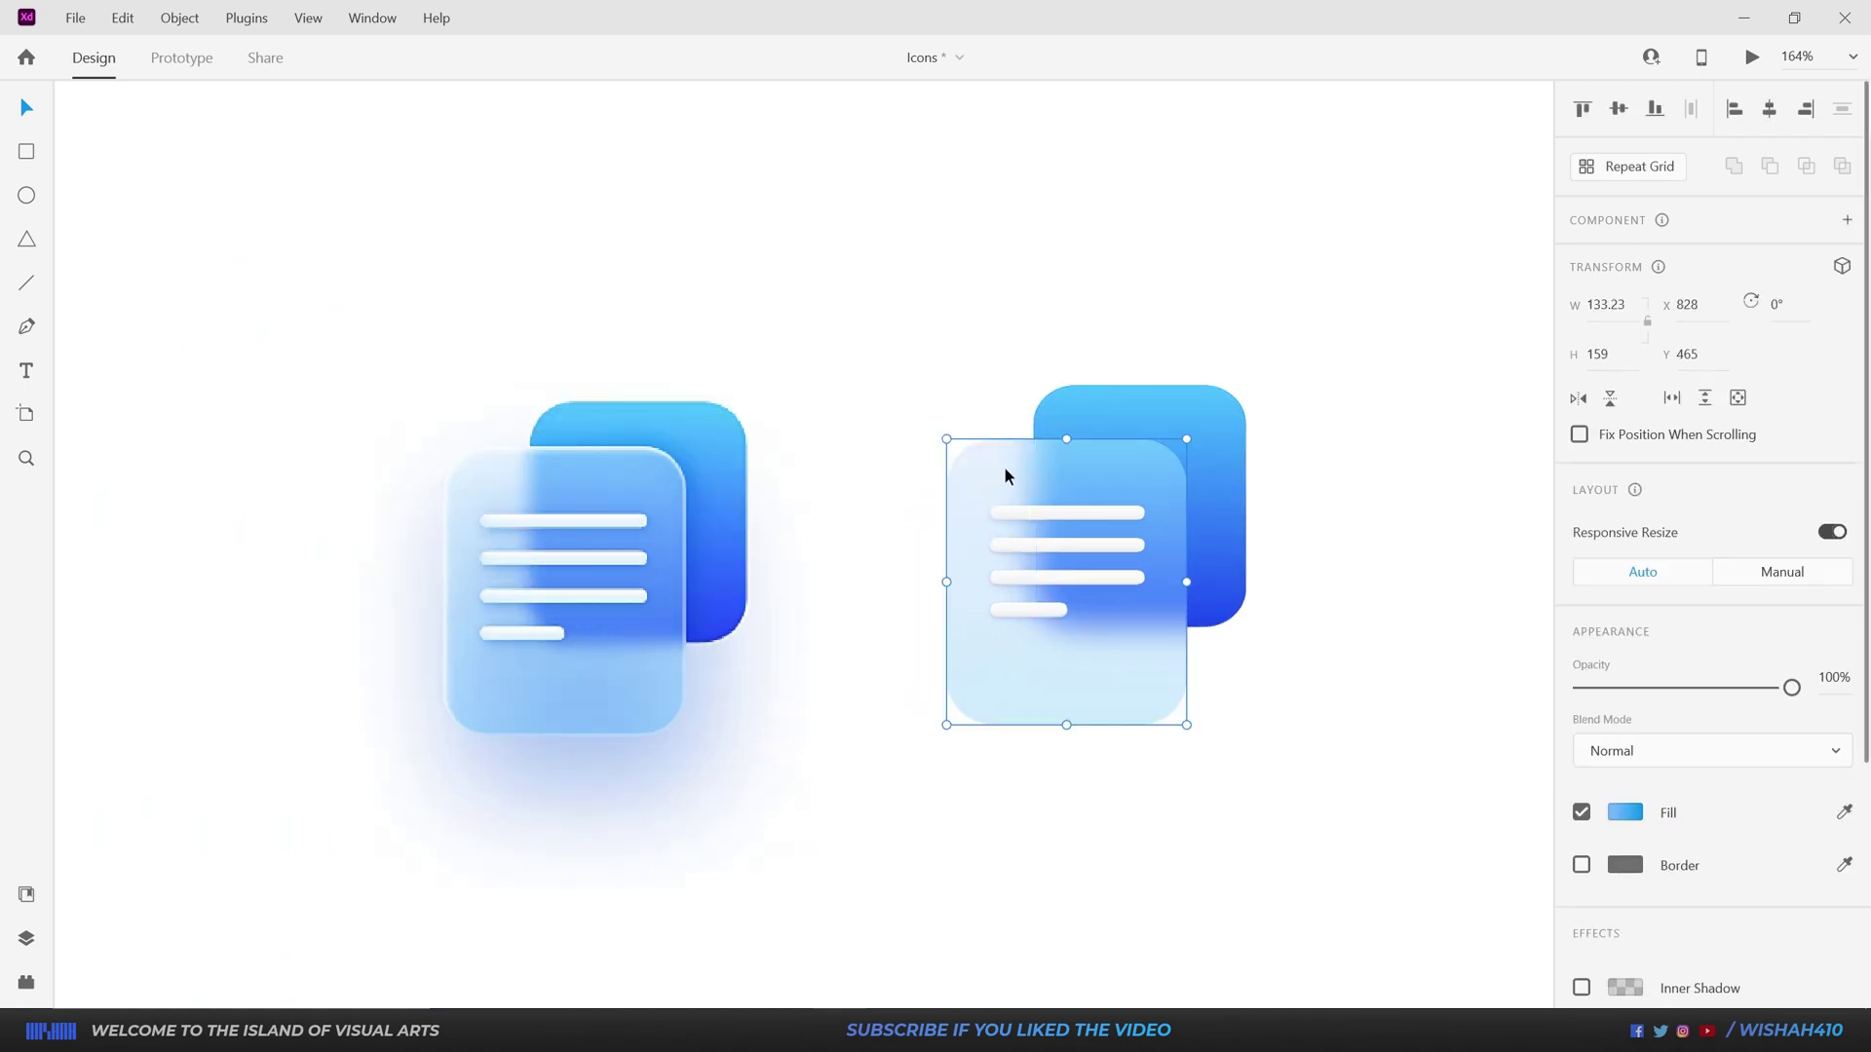
right_click(1004, 466)
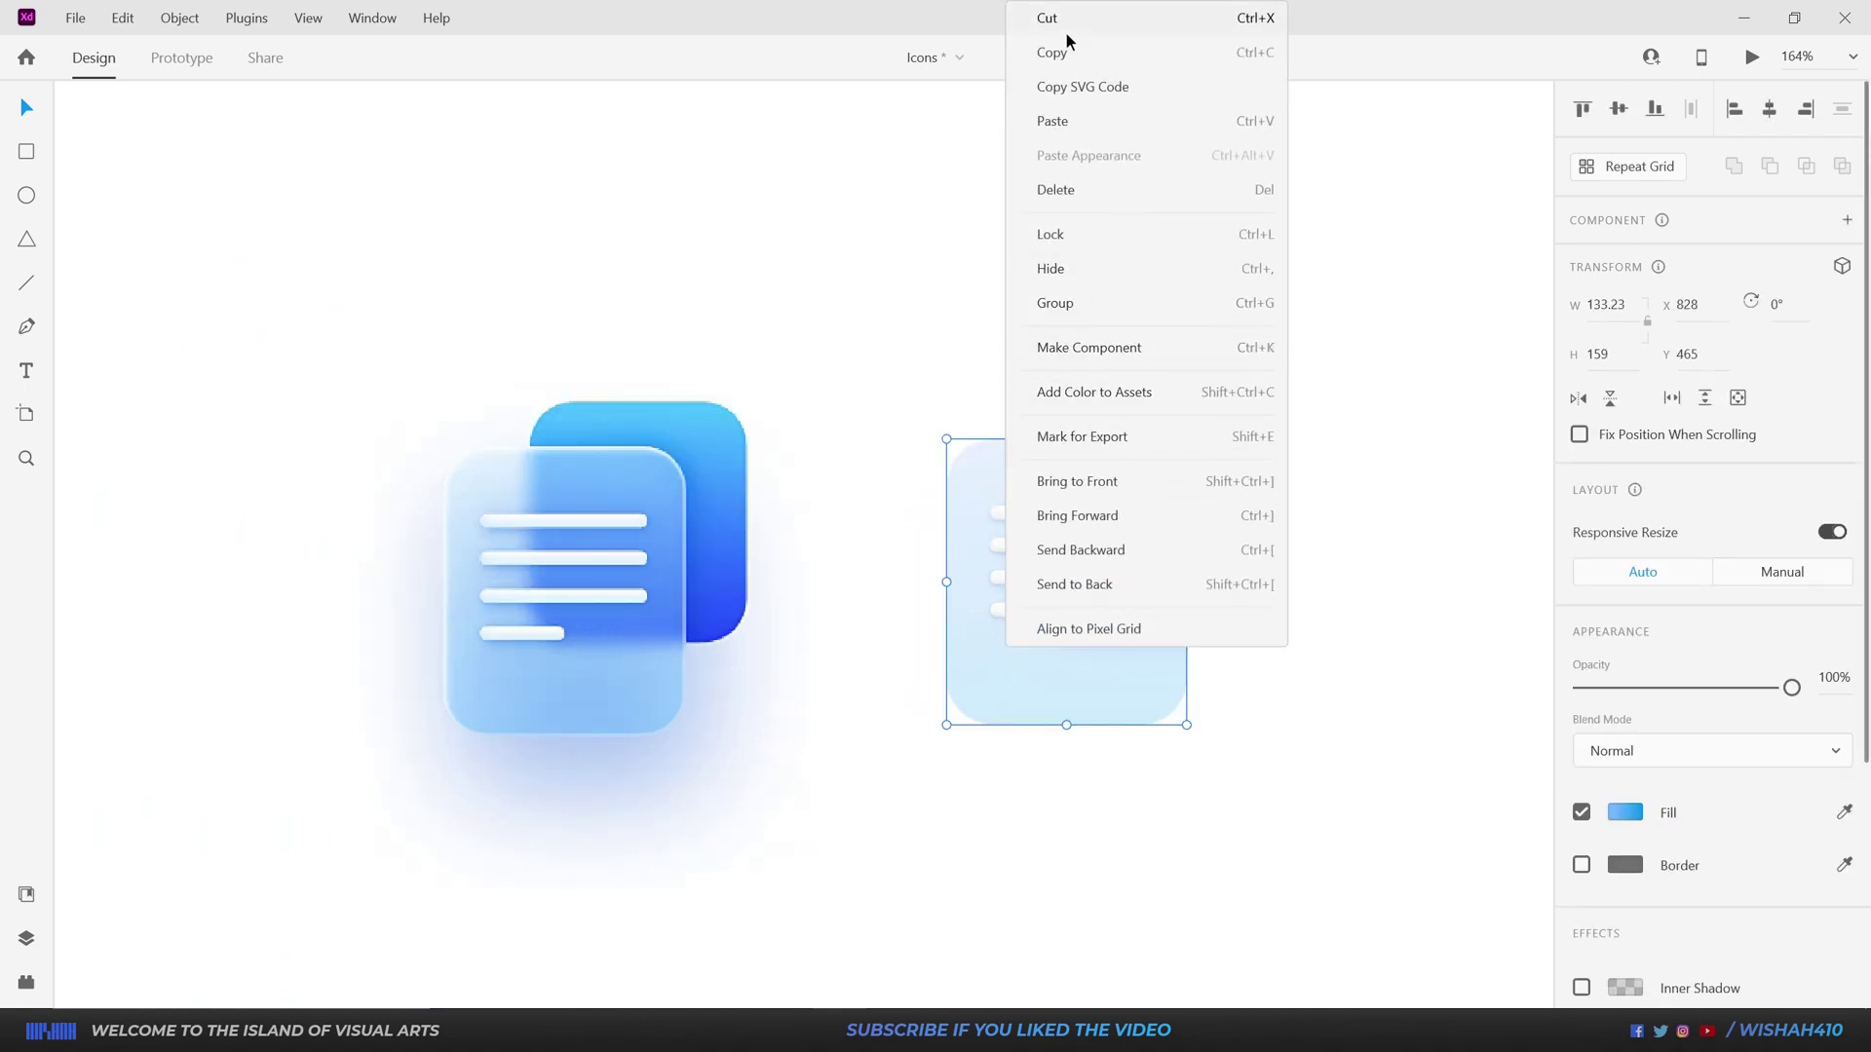
left_click(1067, 49)
right_click(1288, 379)
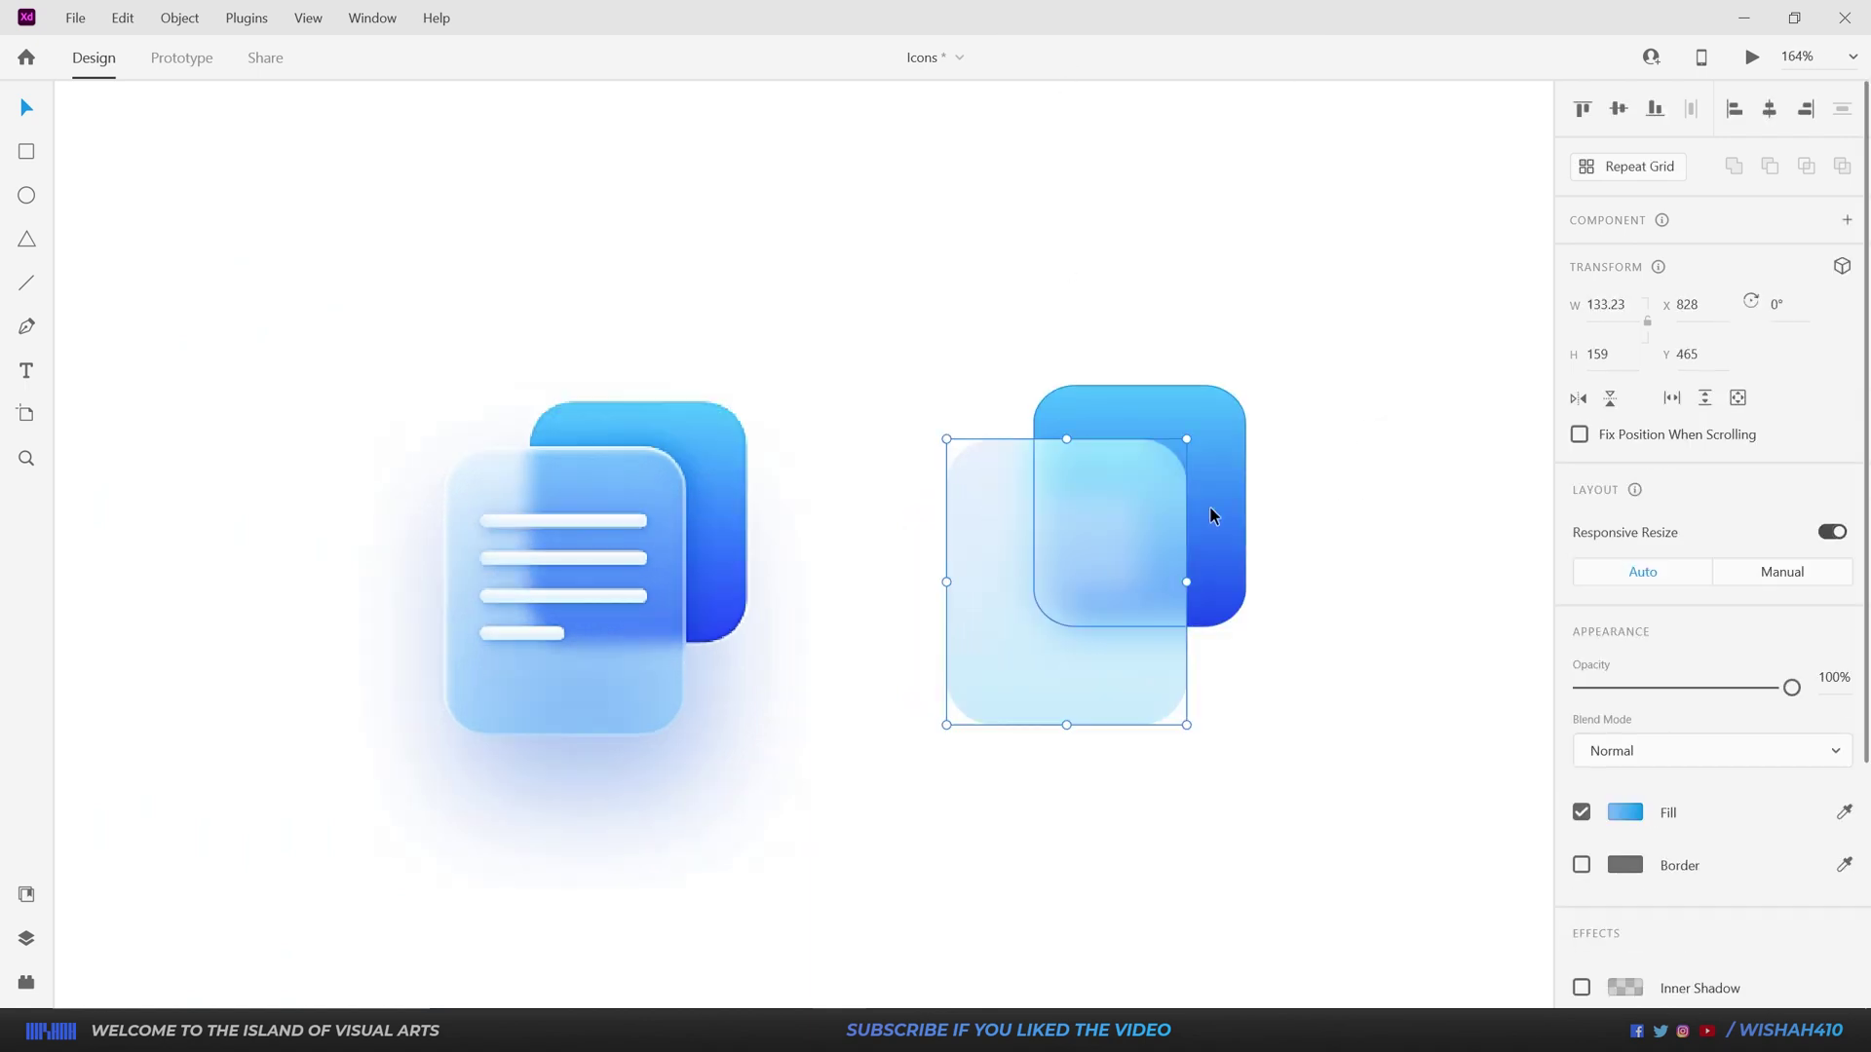
Step: Remove the card's fill and give it a white #FFFFFF border
left_click(1580, 813)
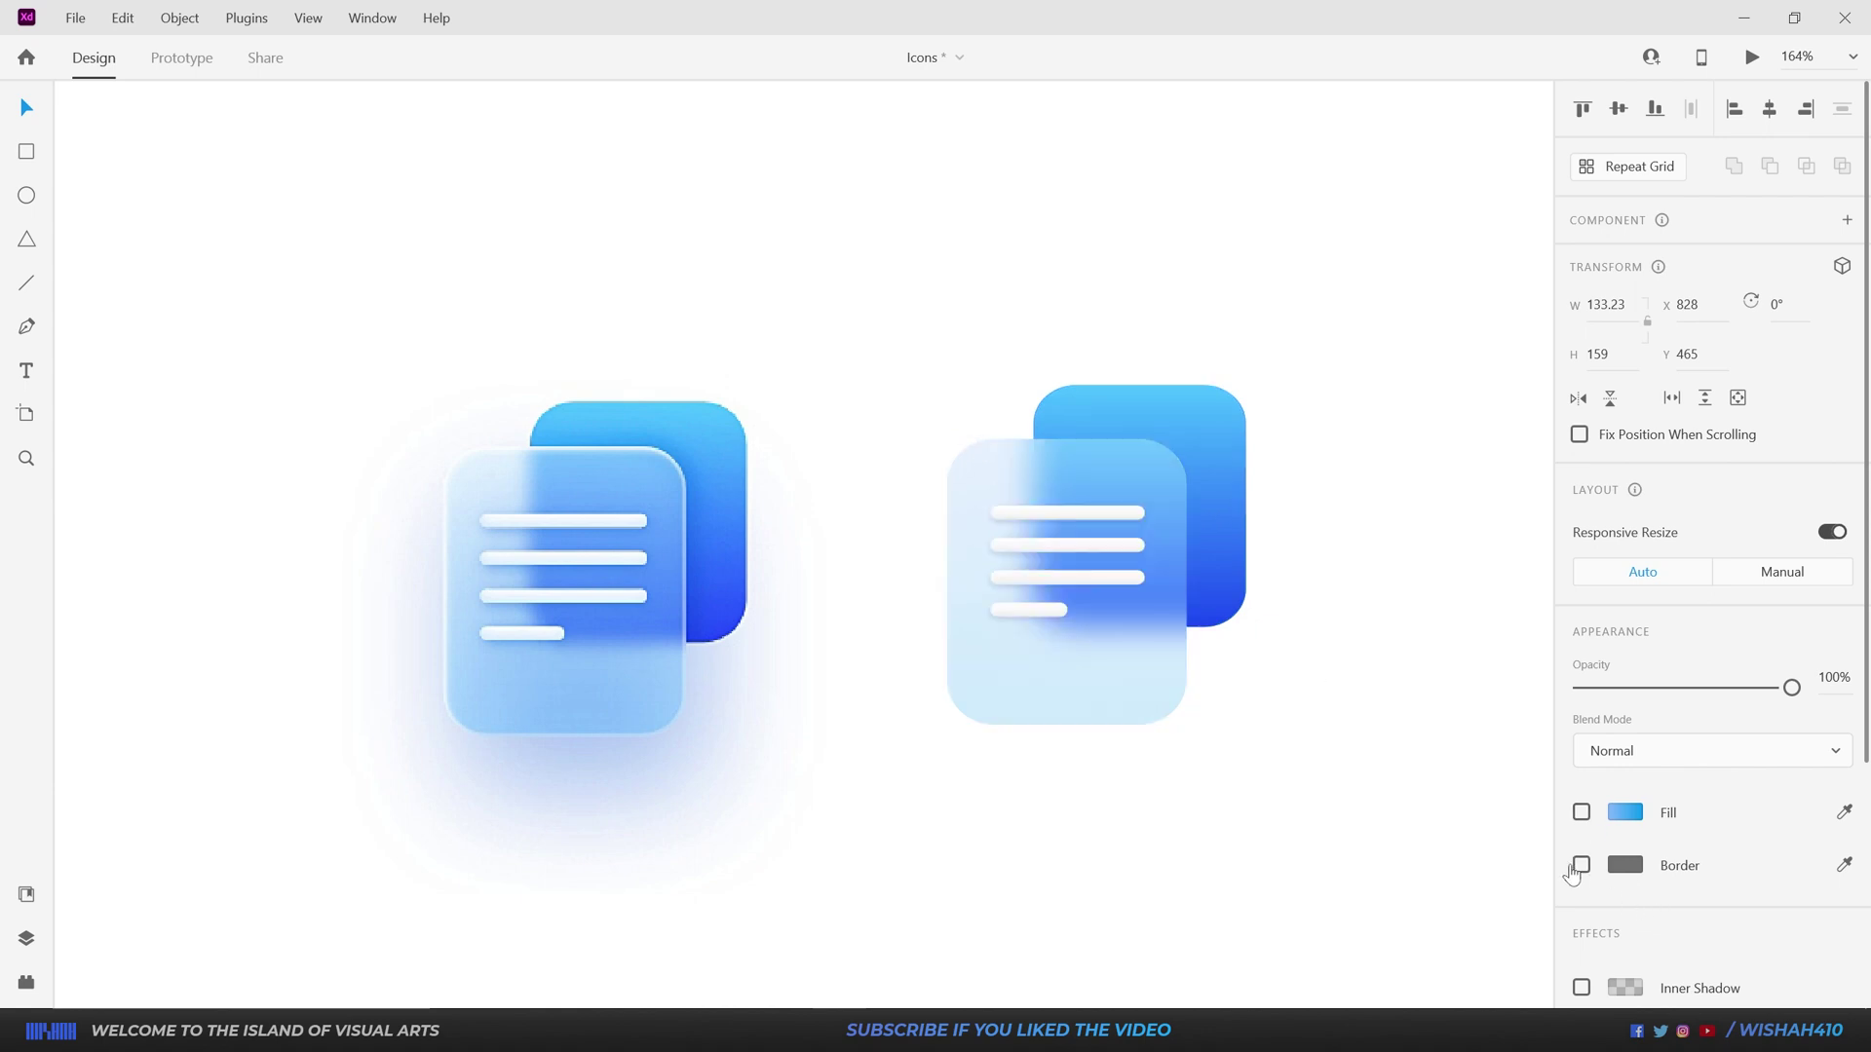
left_click(1580, 864)
left_click(1619, 867)
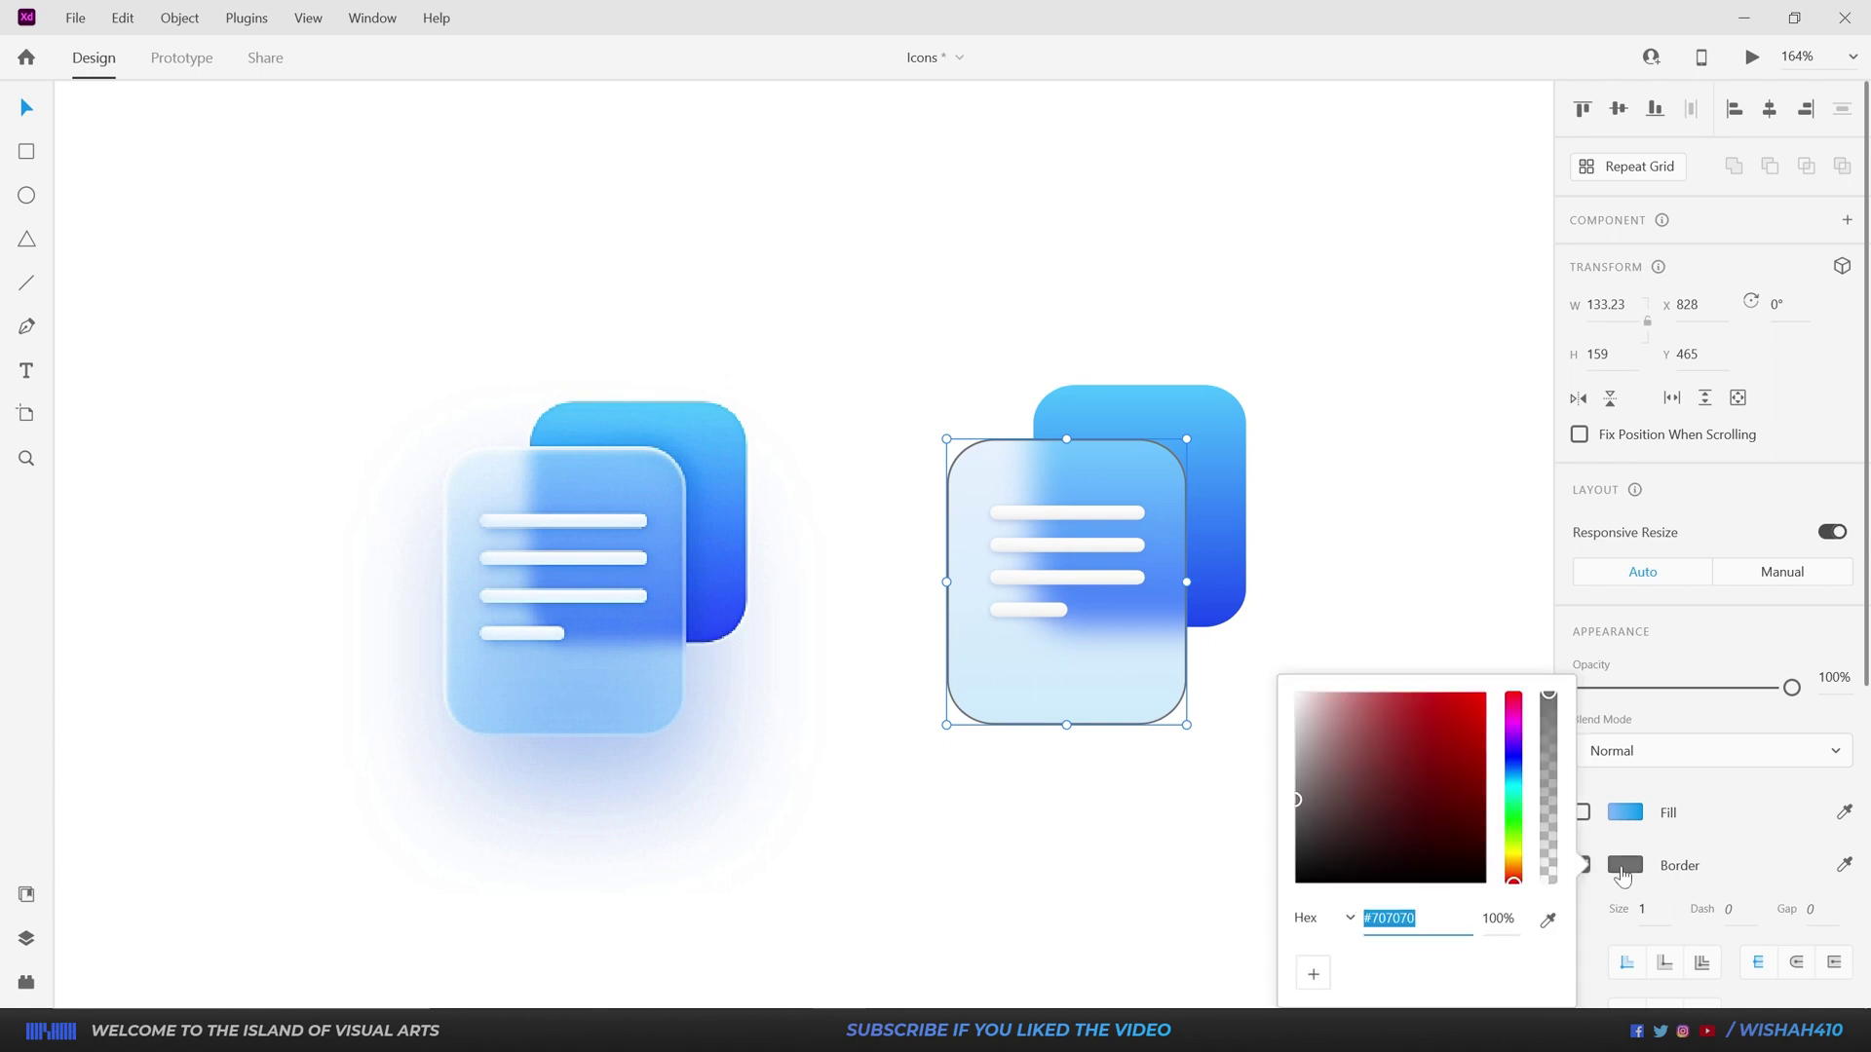
left_click(1317, 706)
left_click_drag(1314, 709, 1296, 693)
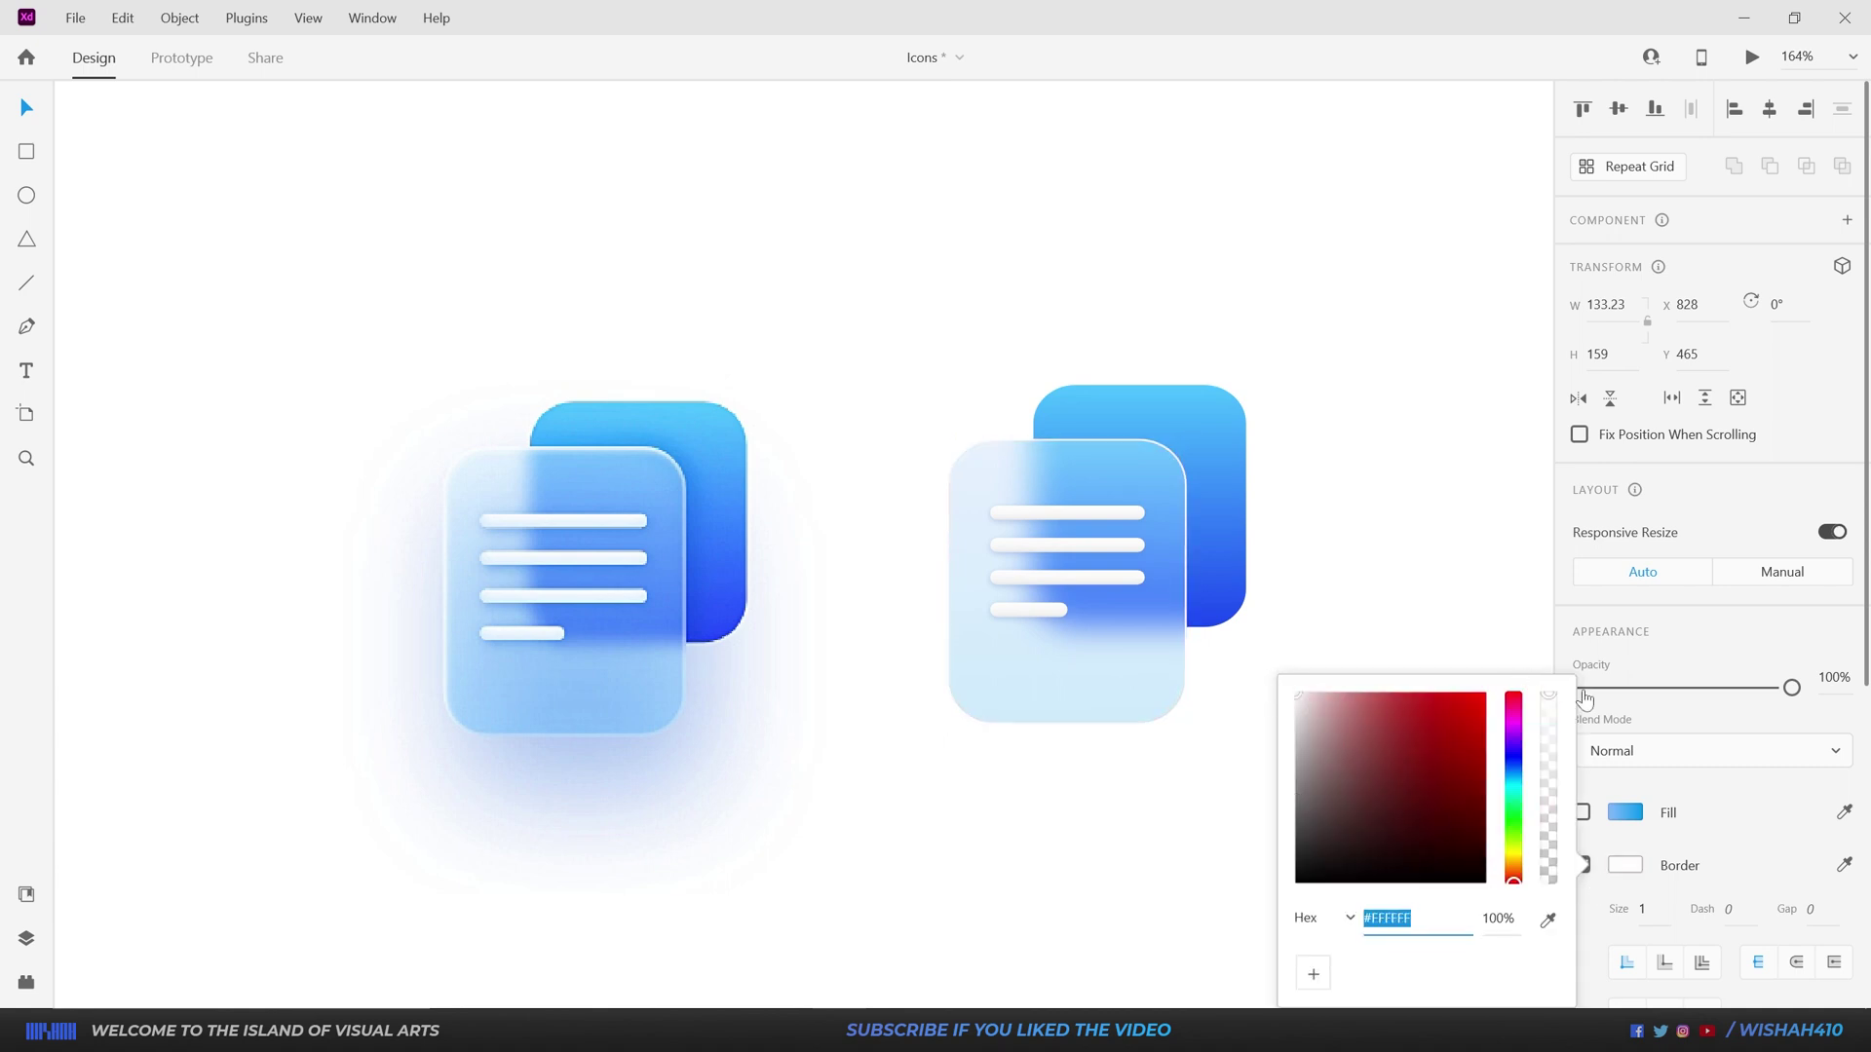
left_click(1754, 824)
scroll(1779, 831, "down", 1)
scroll(1778, 832, "down", 2)
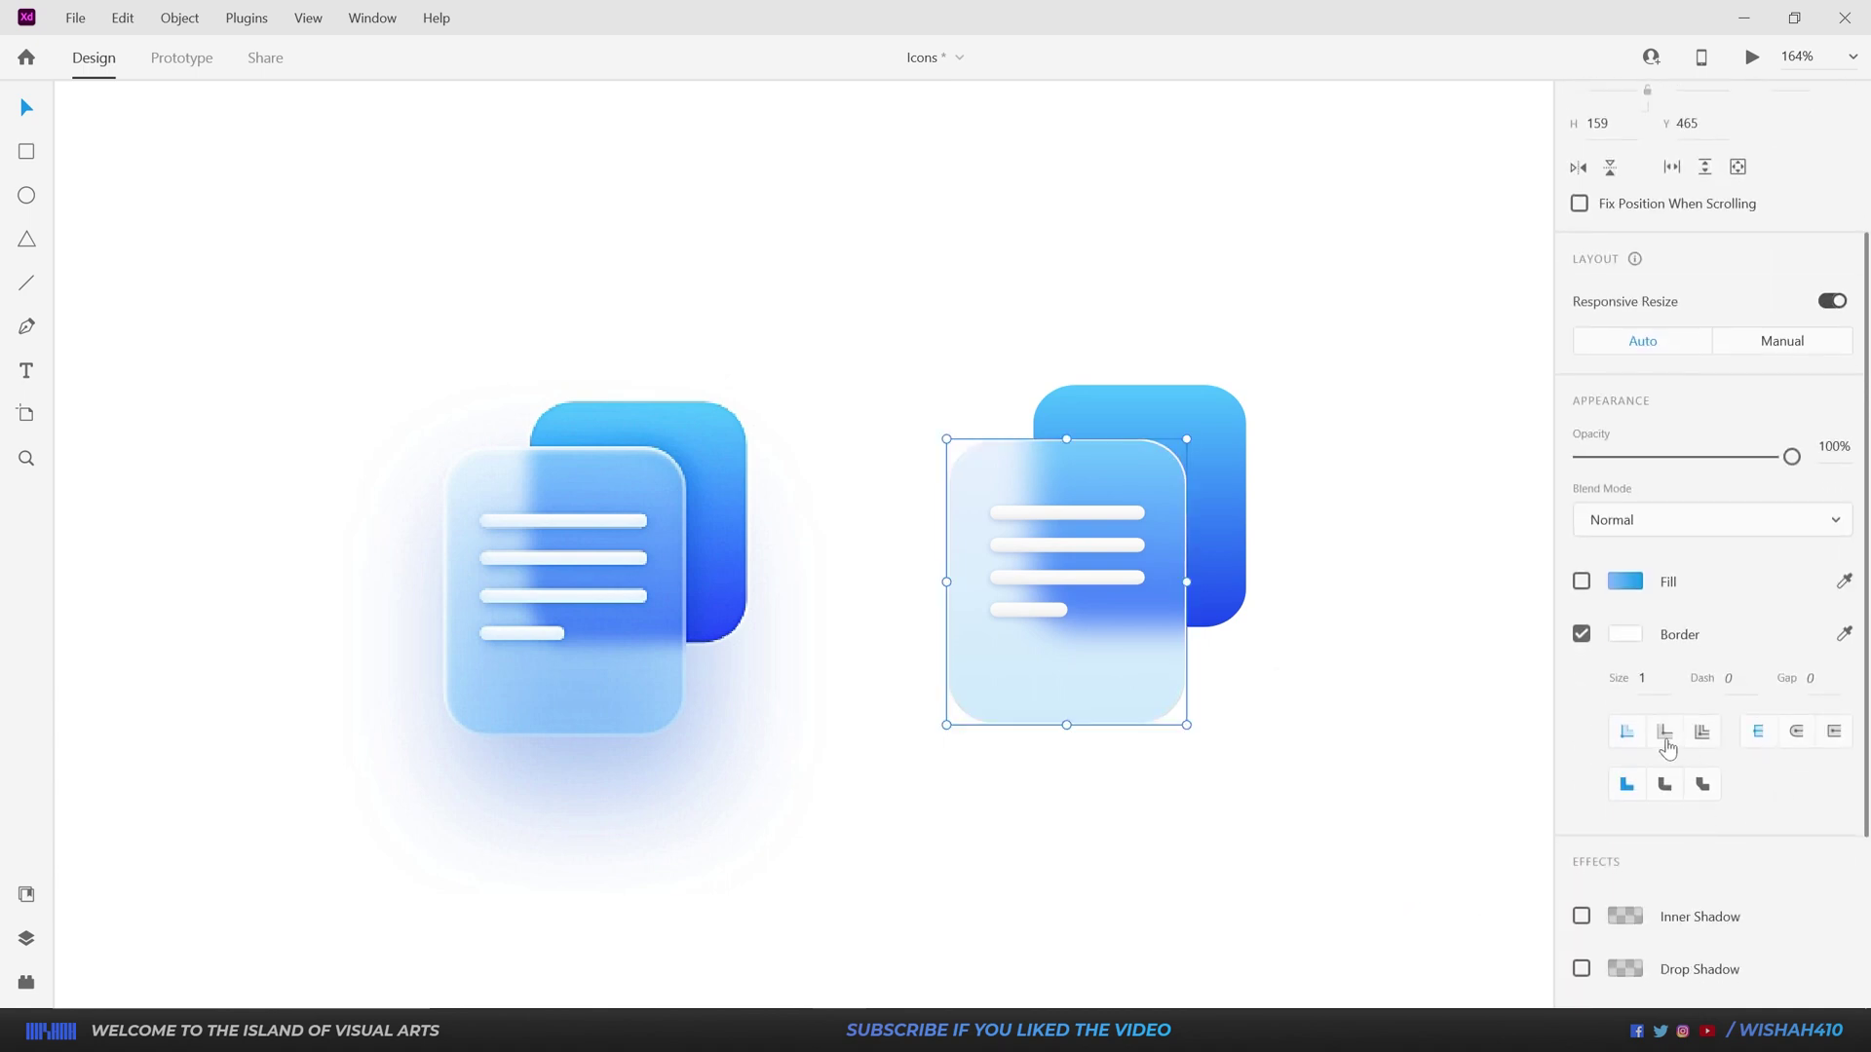
Step: Set the border to Outer Stroke, size 1.5, with Round Join
left_click(1666, 739)
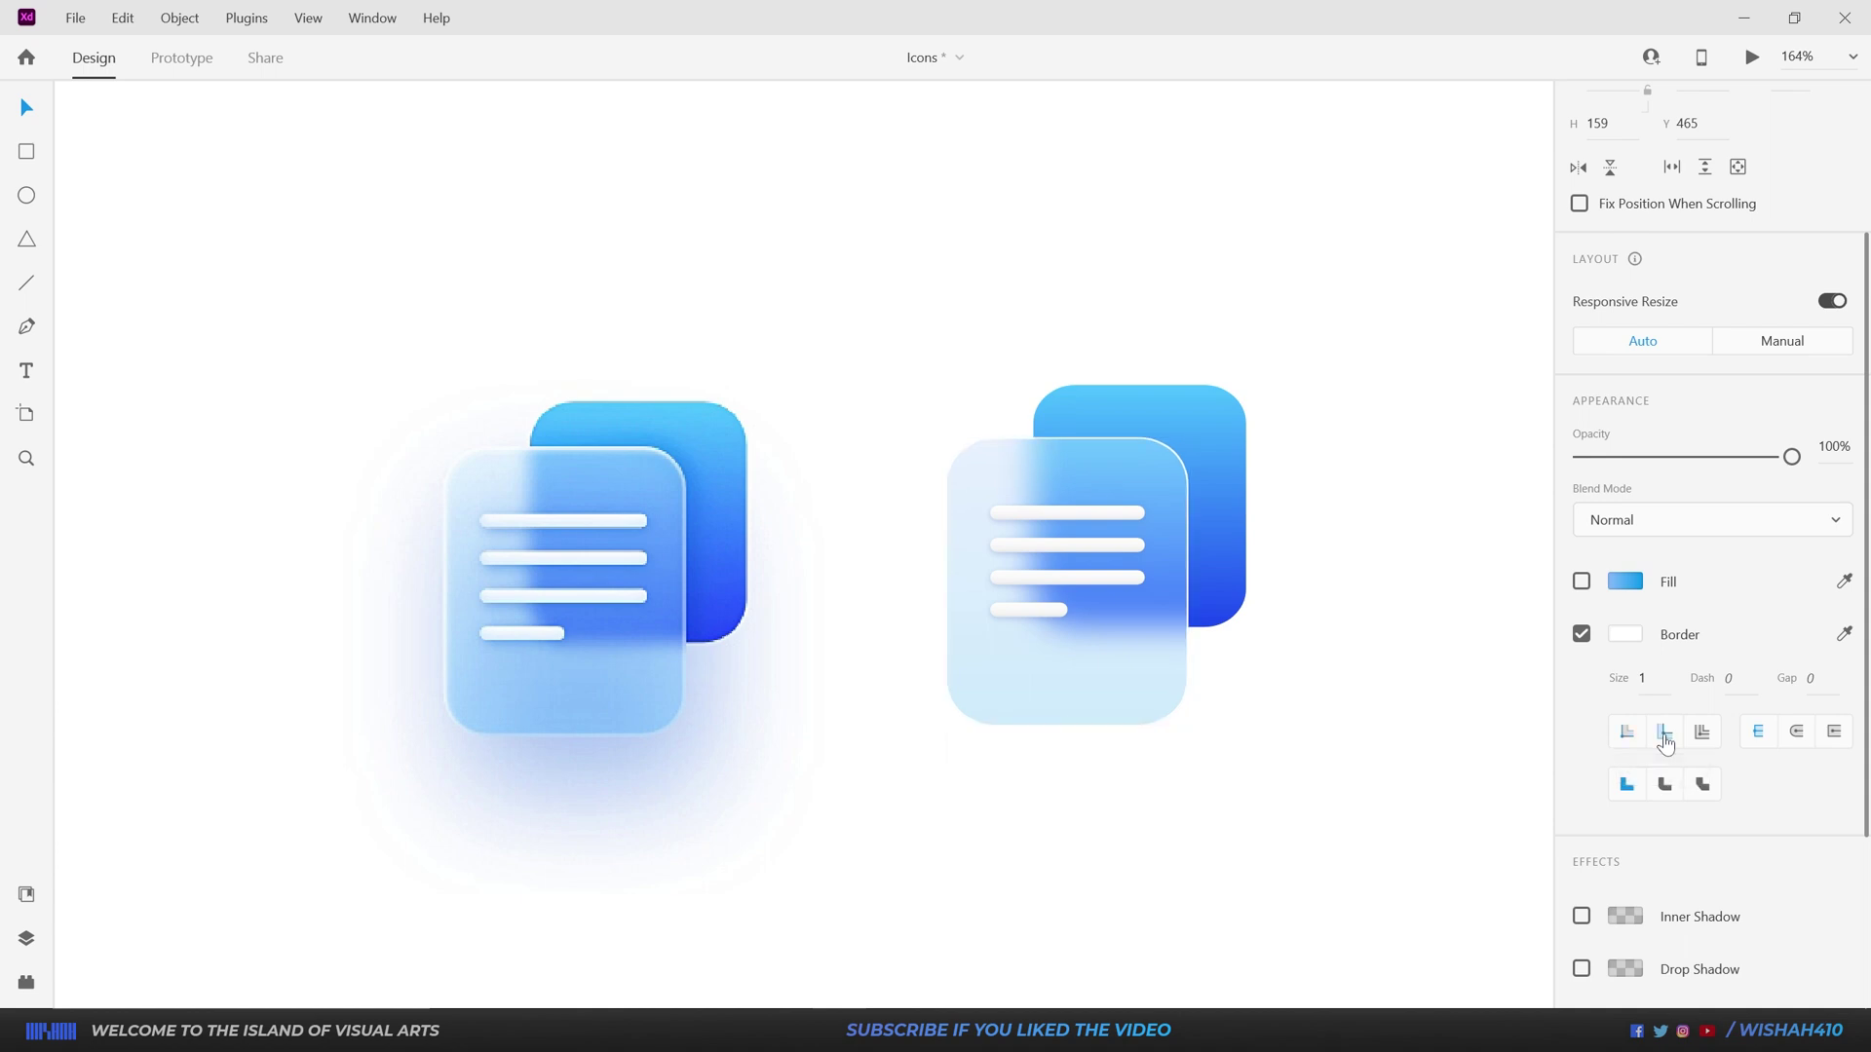
key("Tab")
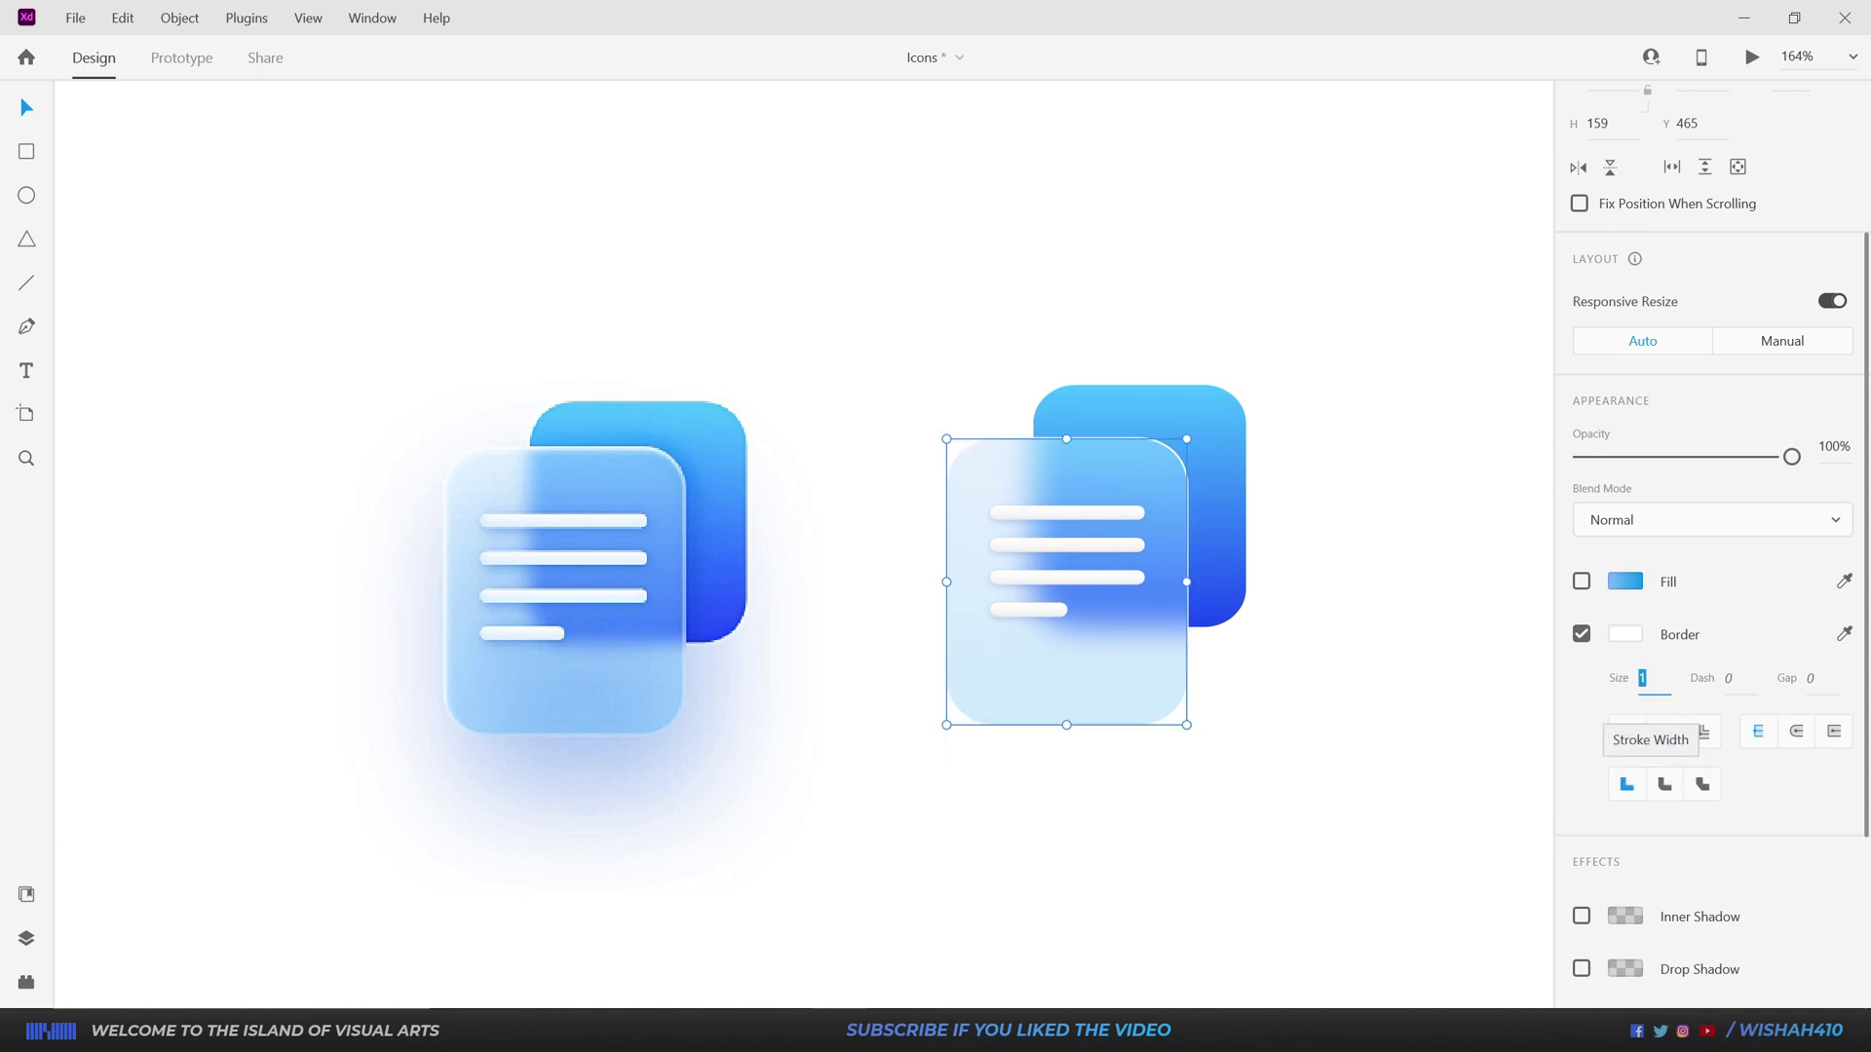
type("1.5")
key("Escape")
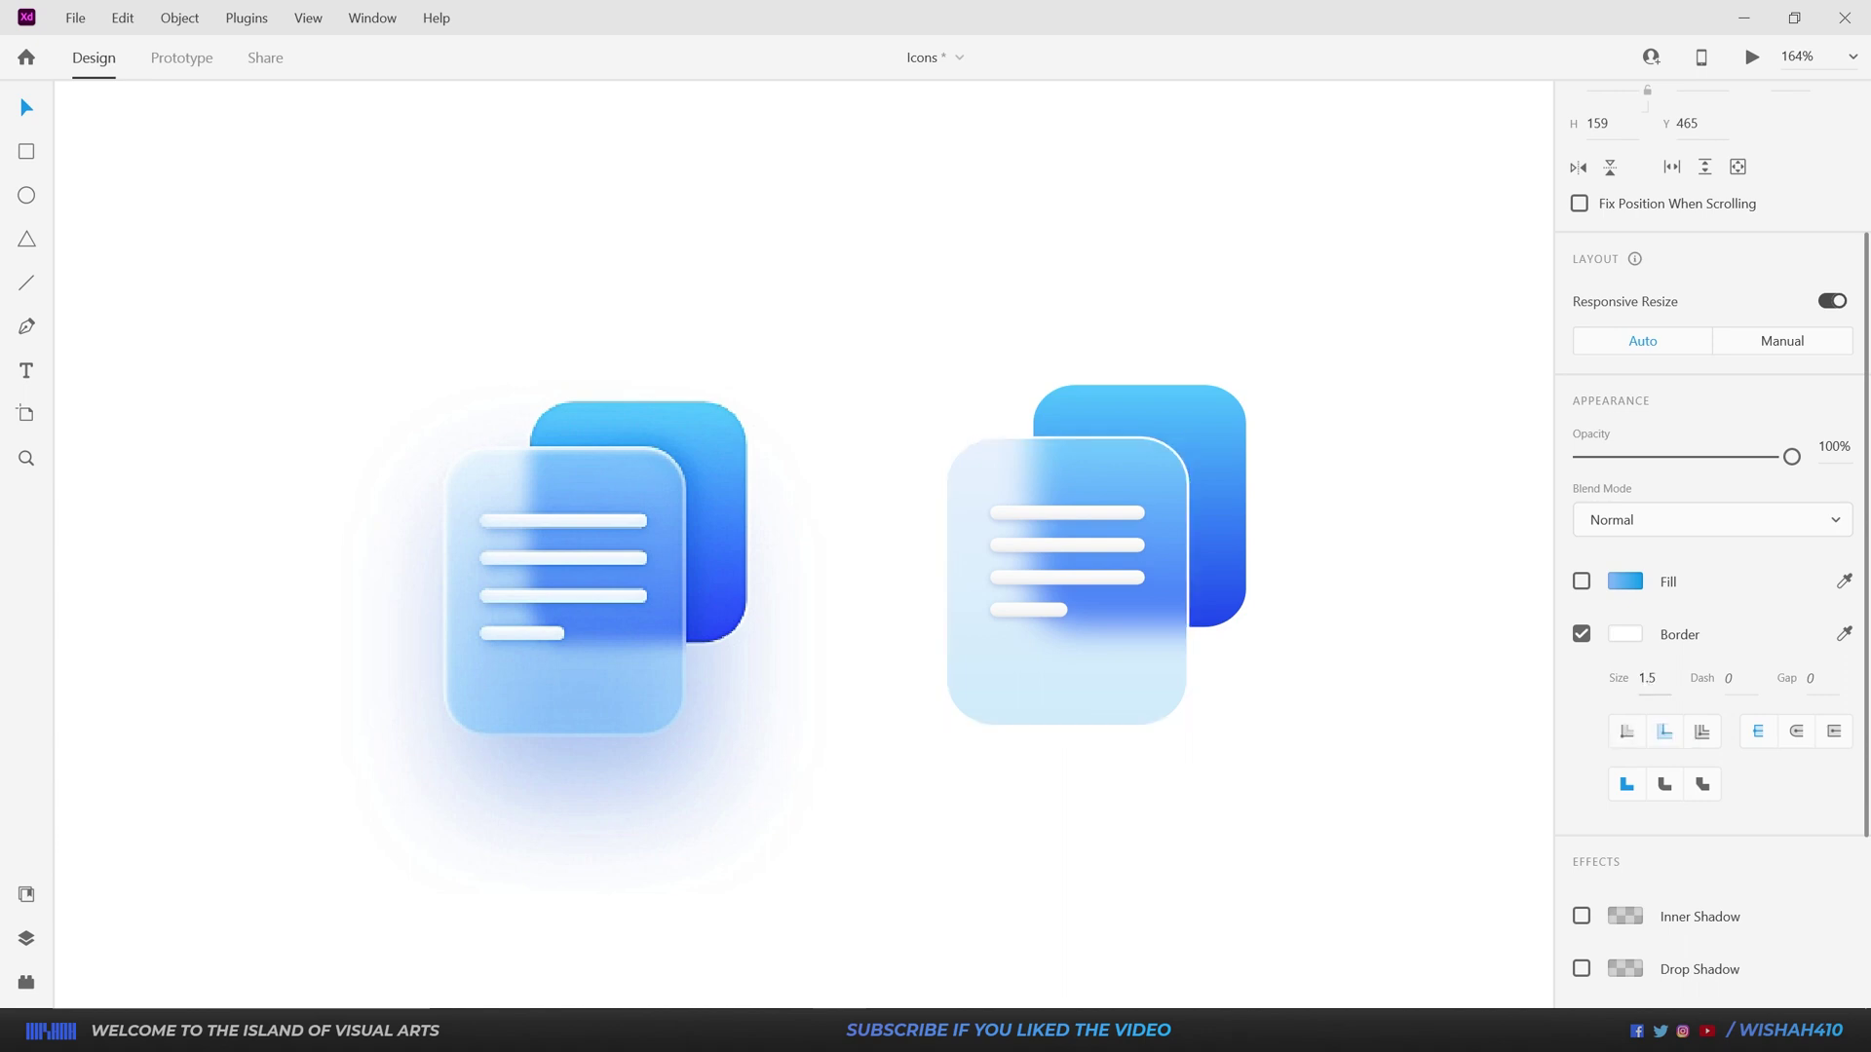
scroll(1245, 623, "up", 3)
left_click(1666, 785)
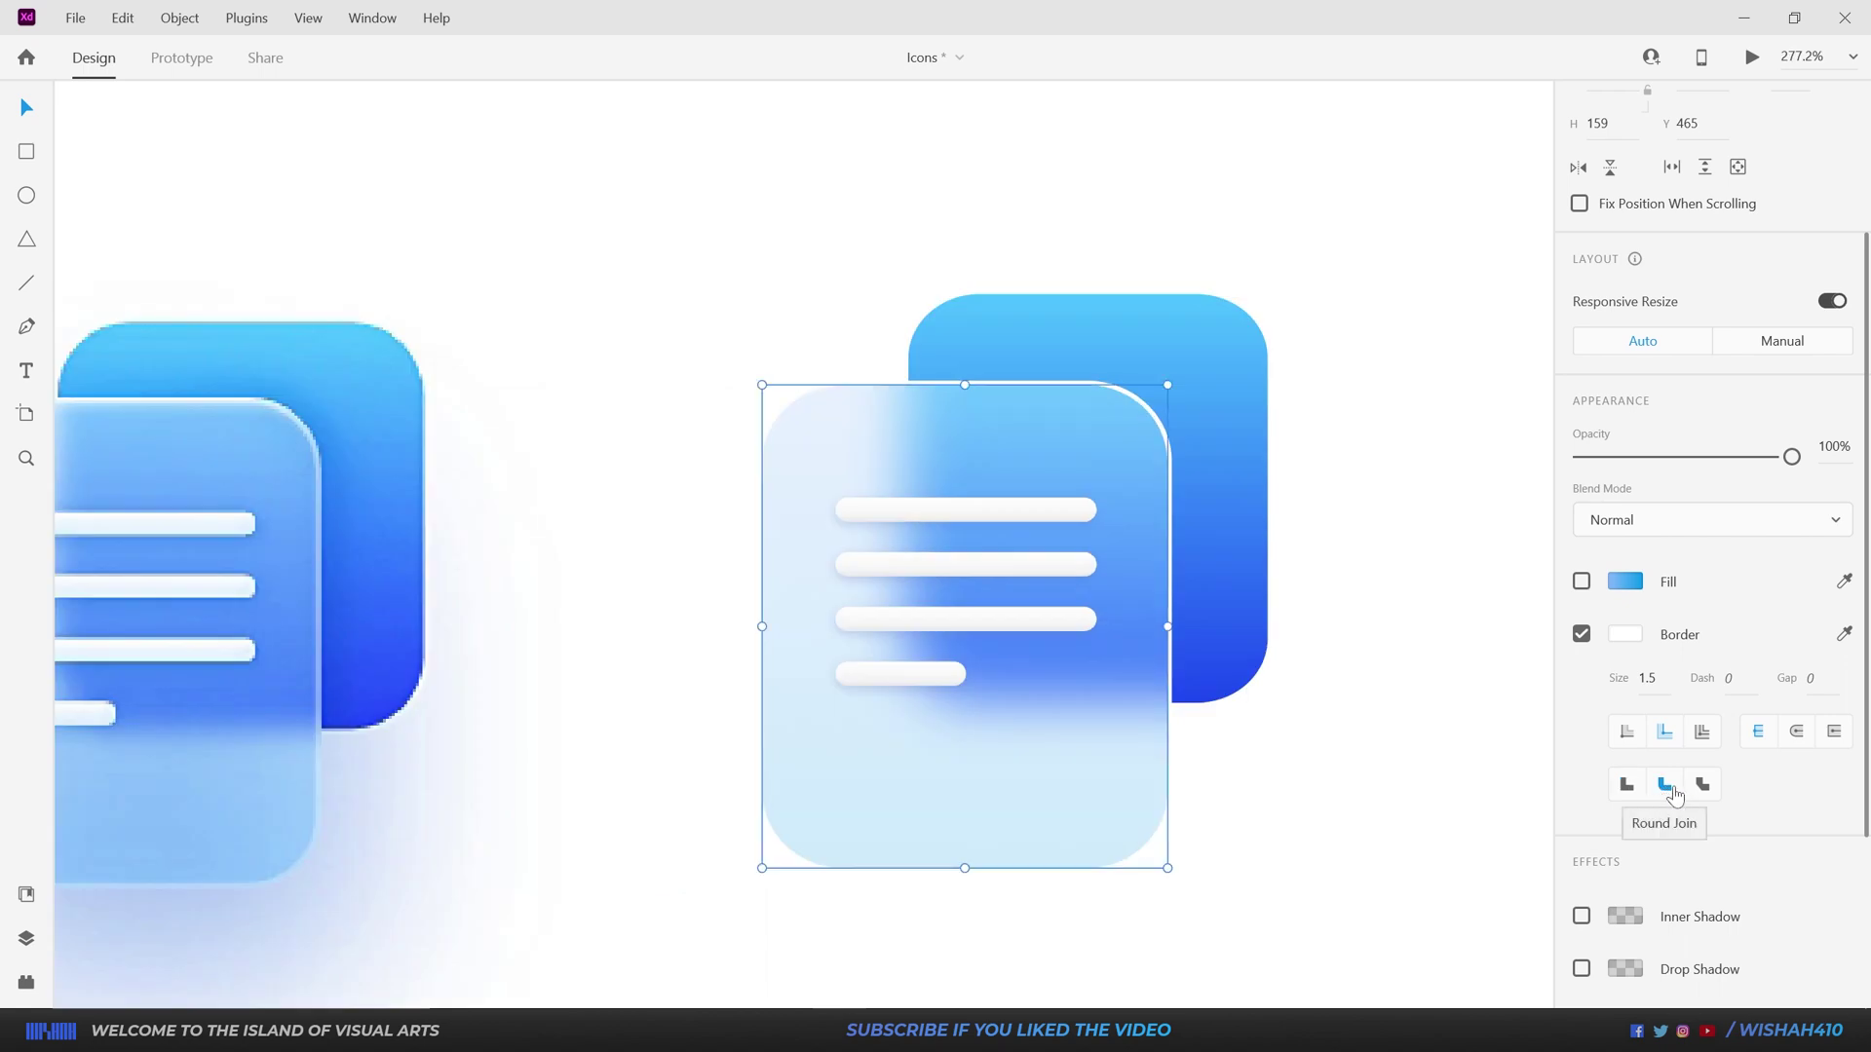
scroll(1802, 804, "down", 3)
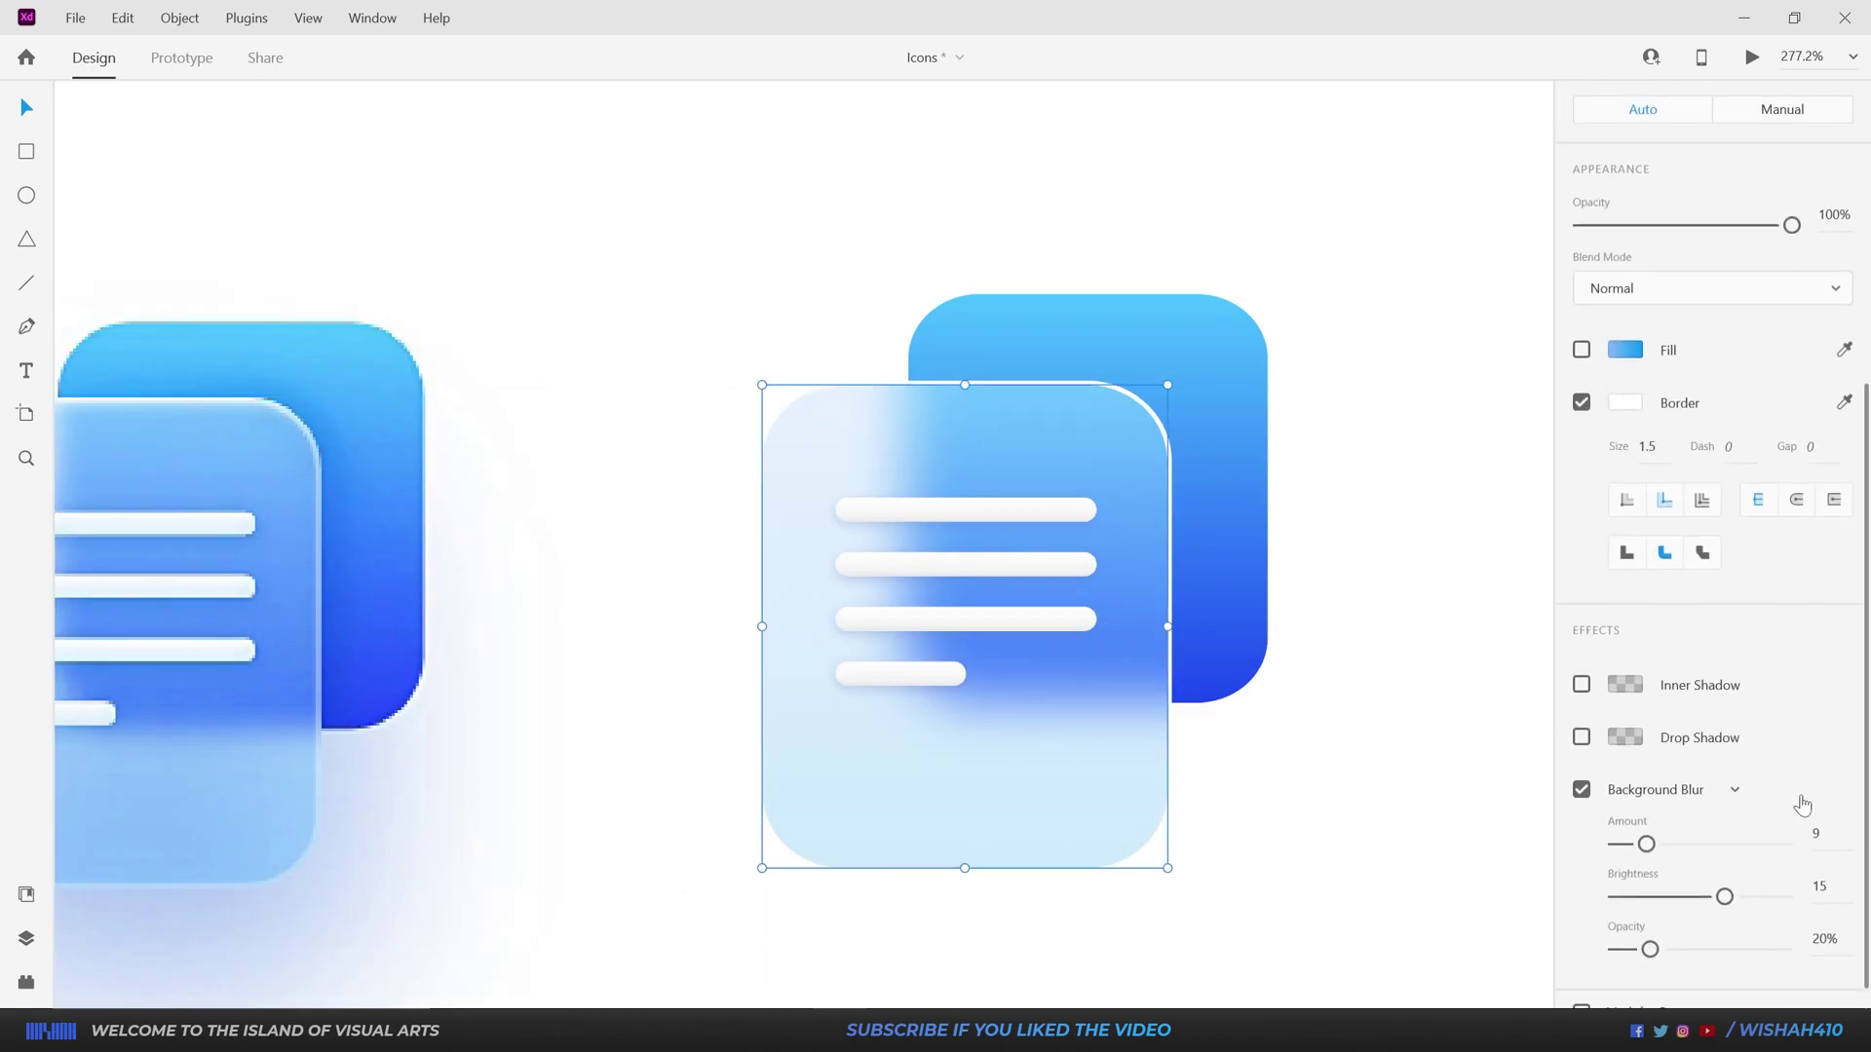
scroll(1802, 804, "down", 1)
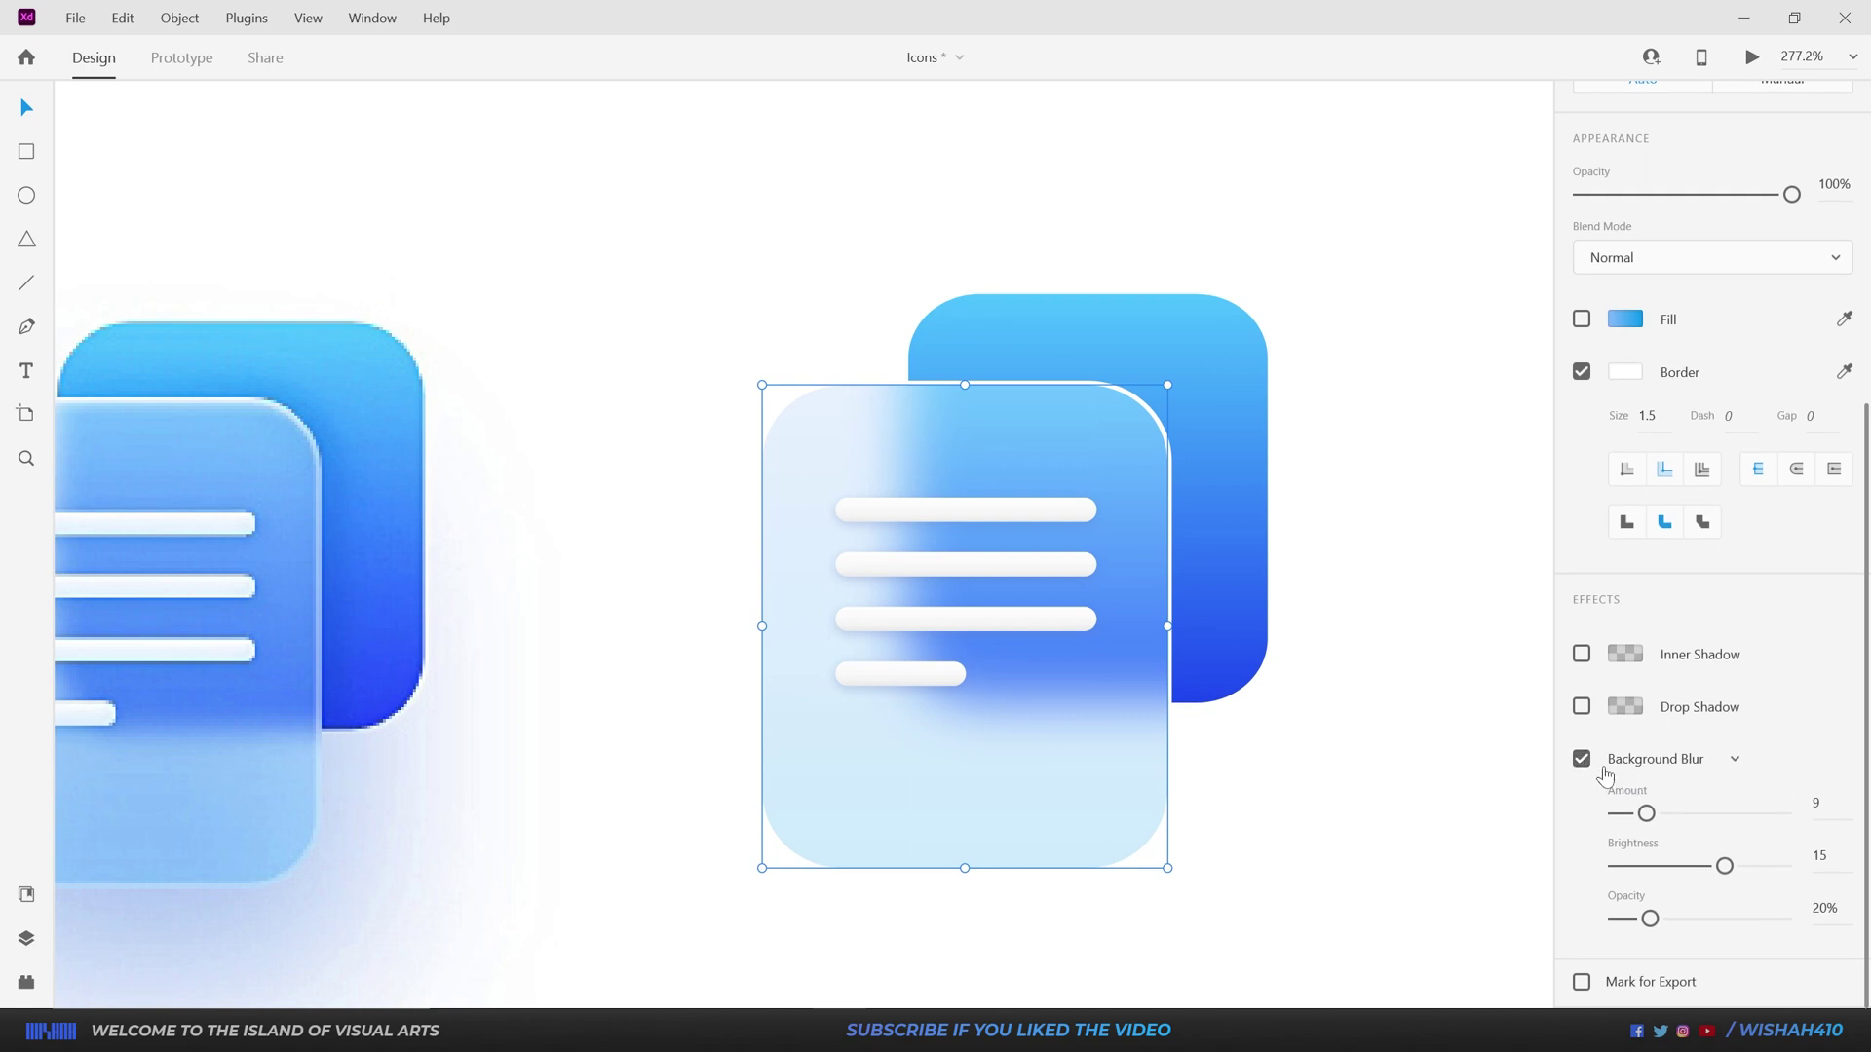
Step: Turn off Background Blur and switch the card's effect to Object Blur
left_click(1587, 762)
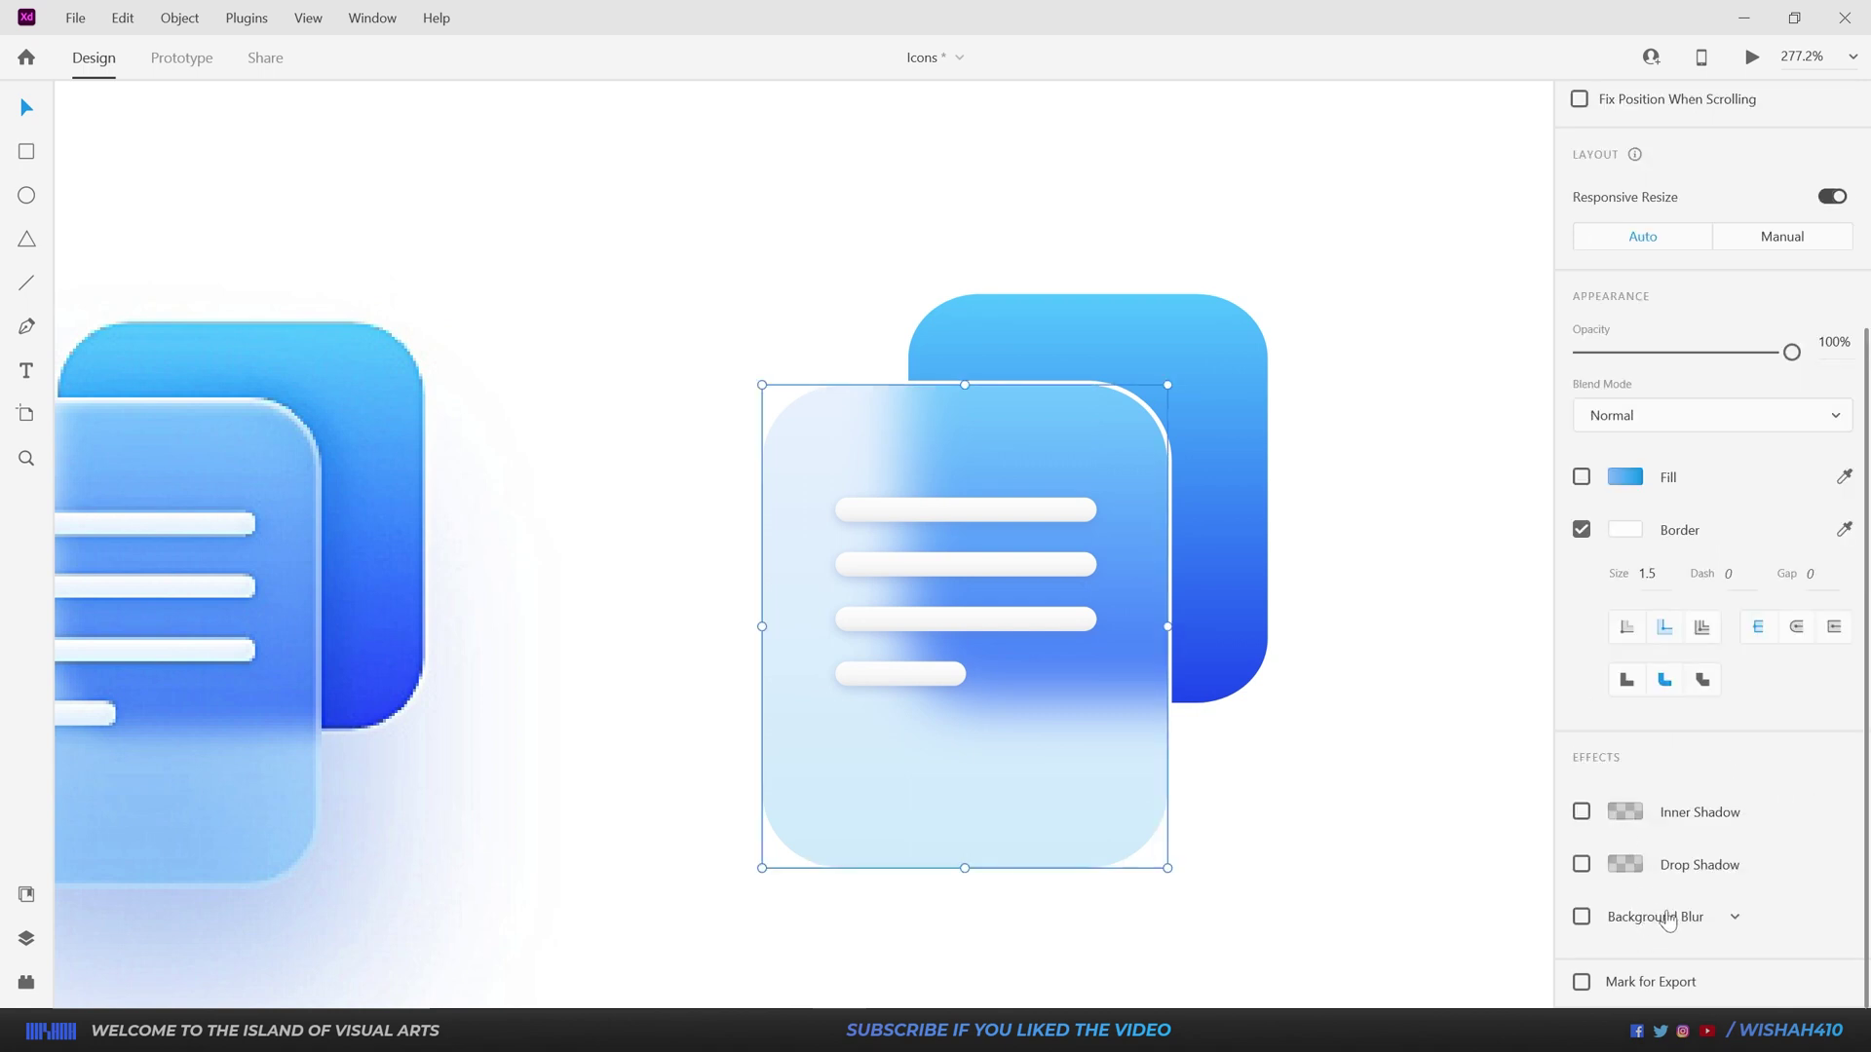
left_click(1736, 921)
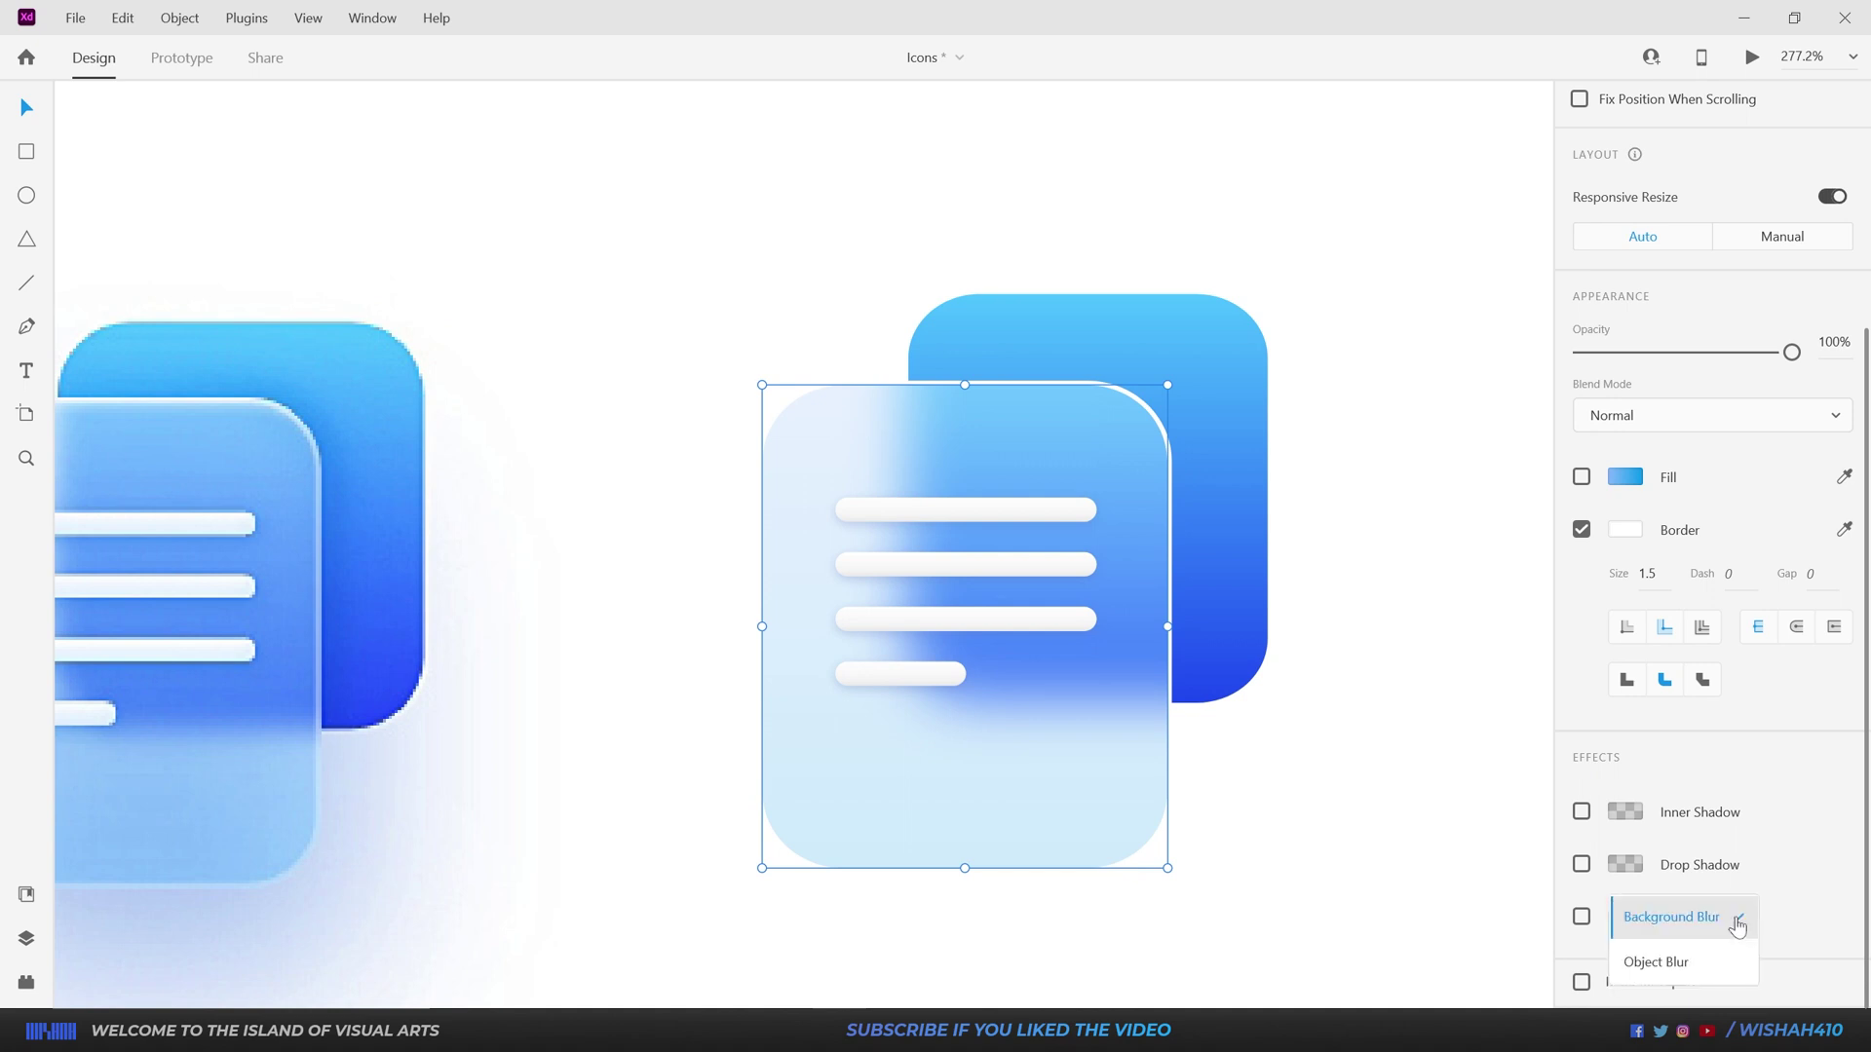
left_click(1662, 963)
left_click(1582, 916)
scroll(1141, 545, "down", 3)
scroll(1146, 569, "up", 5)
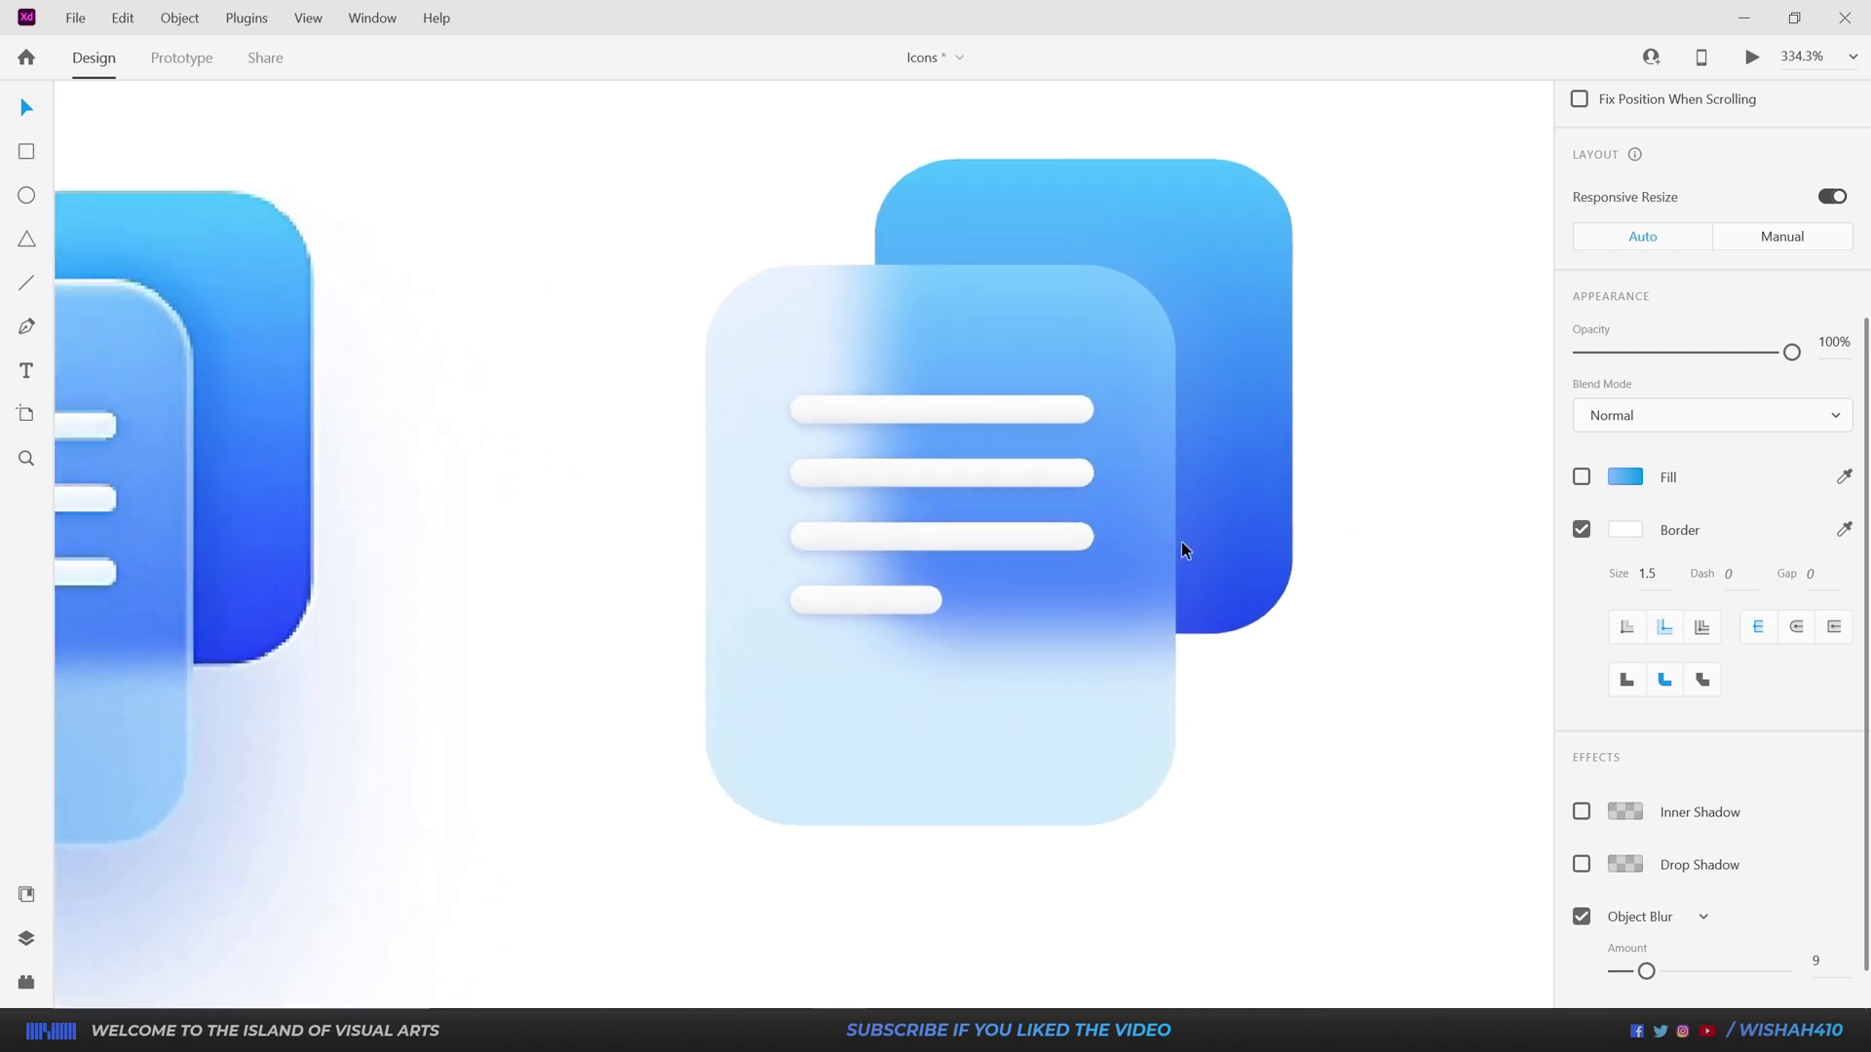
Step: Set the Object Blur amount to 1, then deselect
left_click(1179, 542)
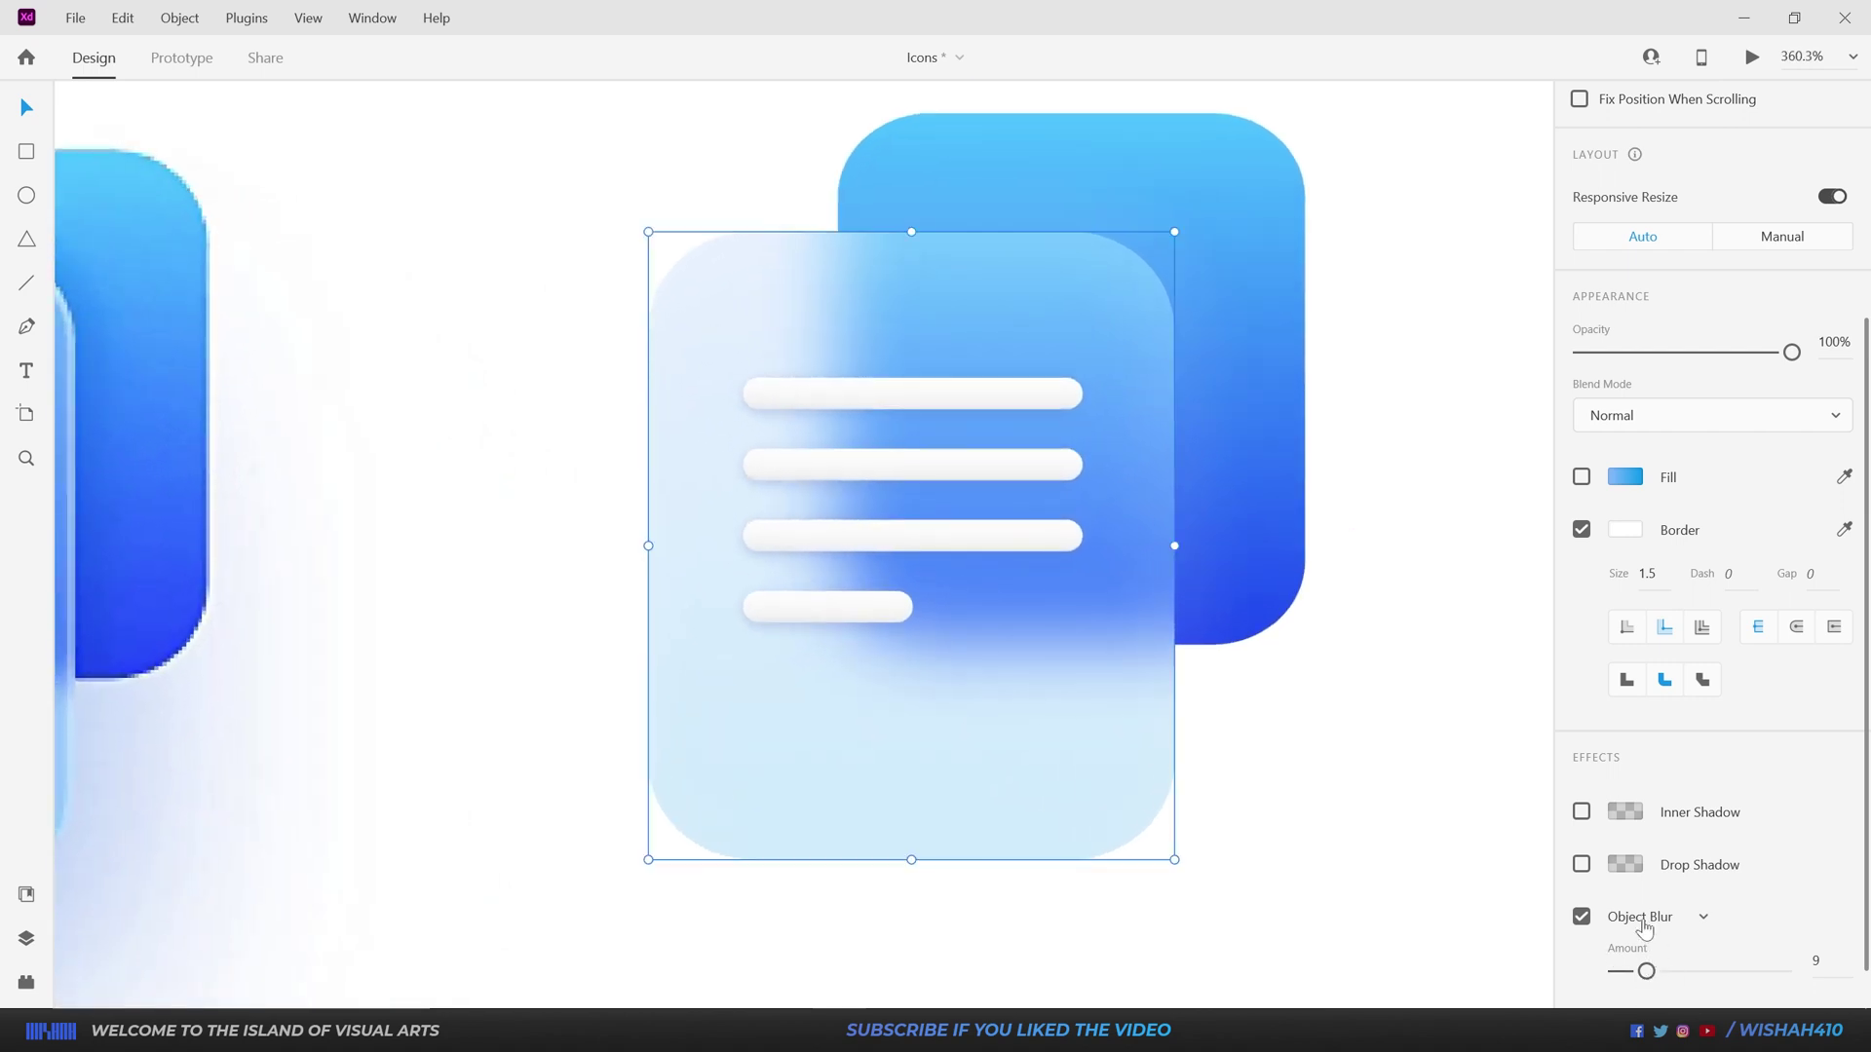
left_click_drag(1647, 973, 1619, 973)
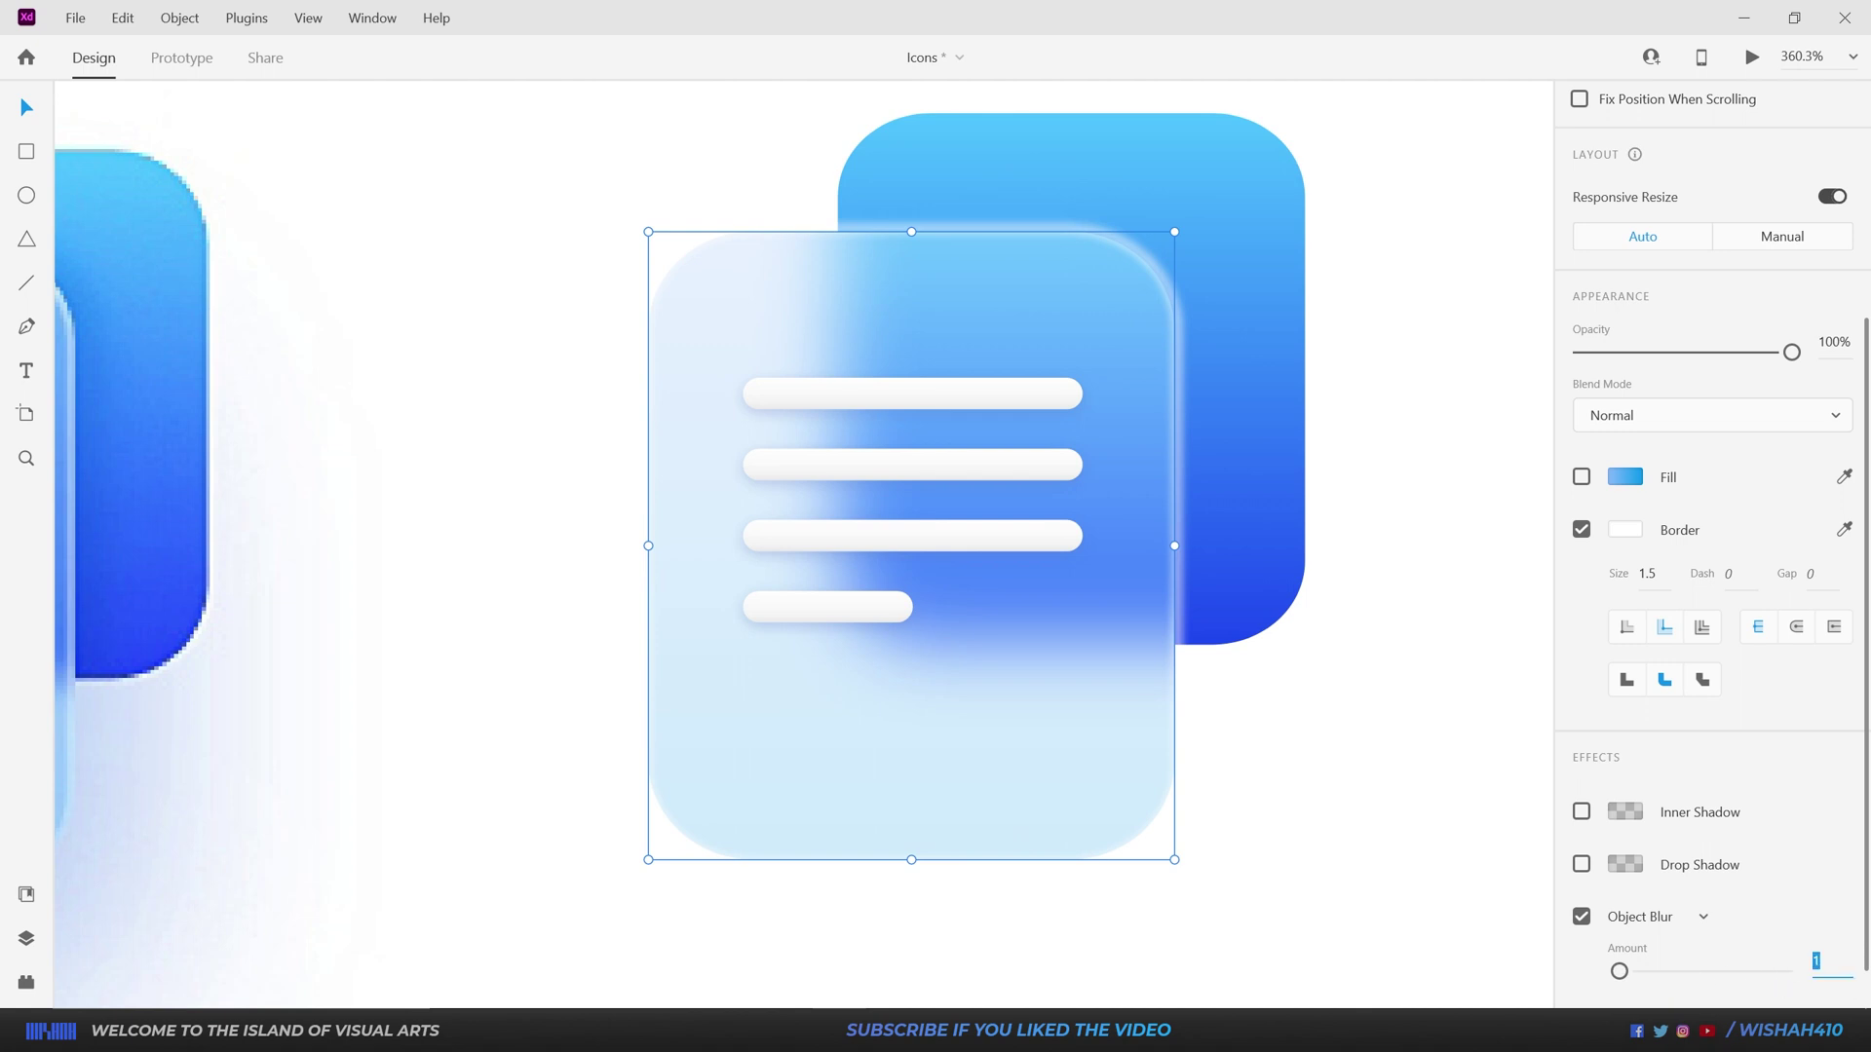
type("1")
key("Return")
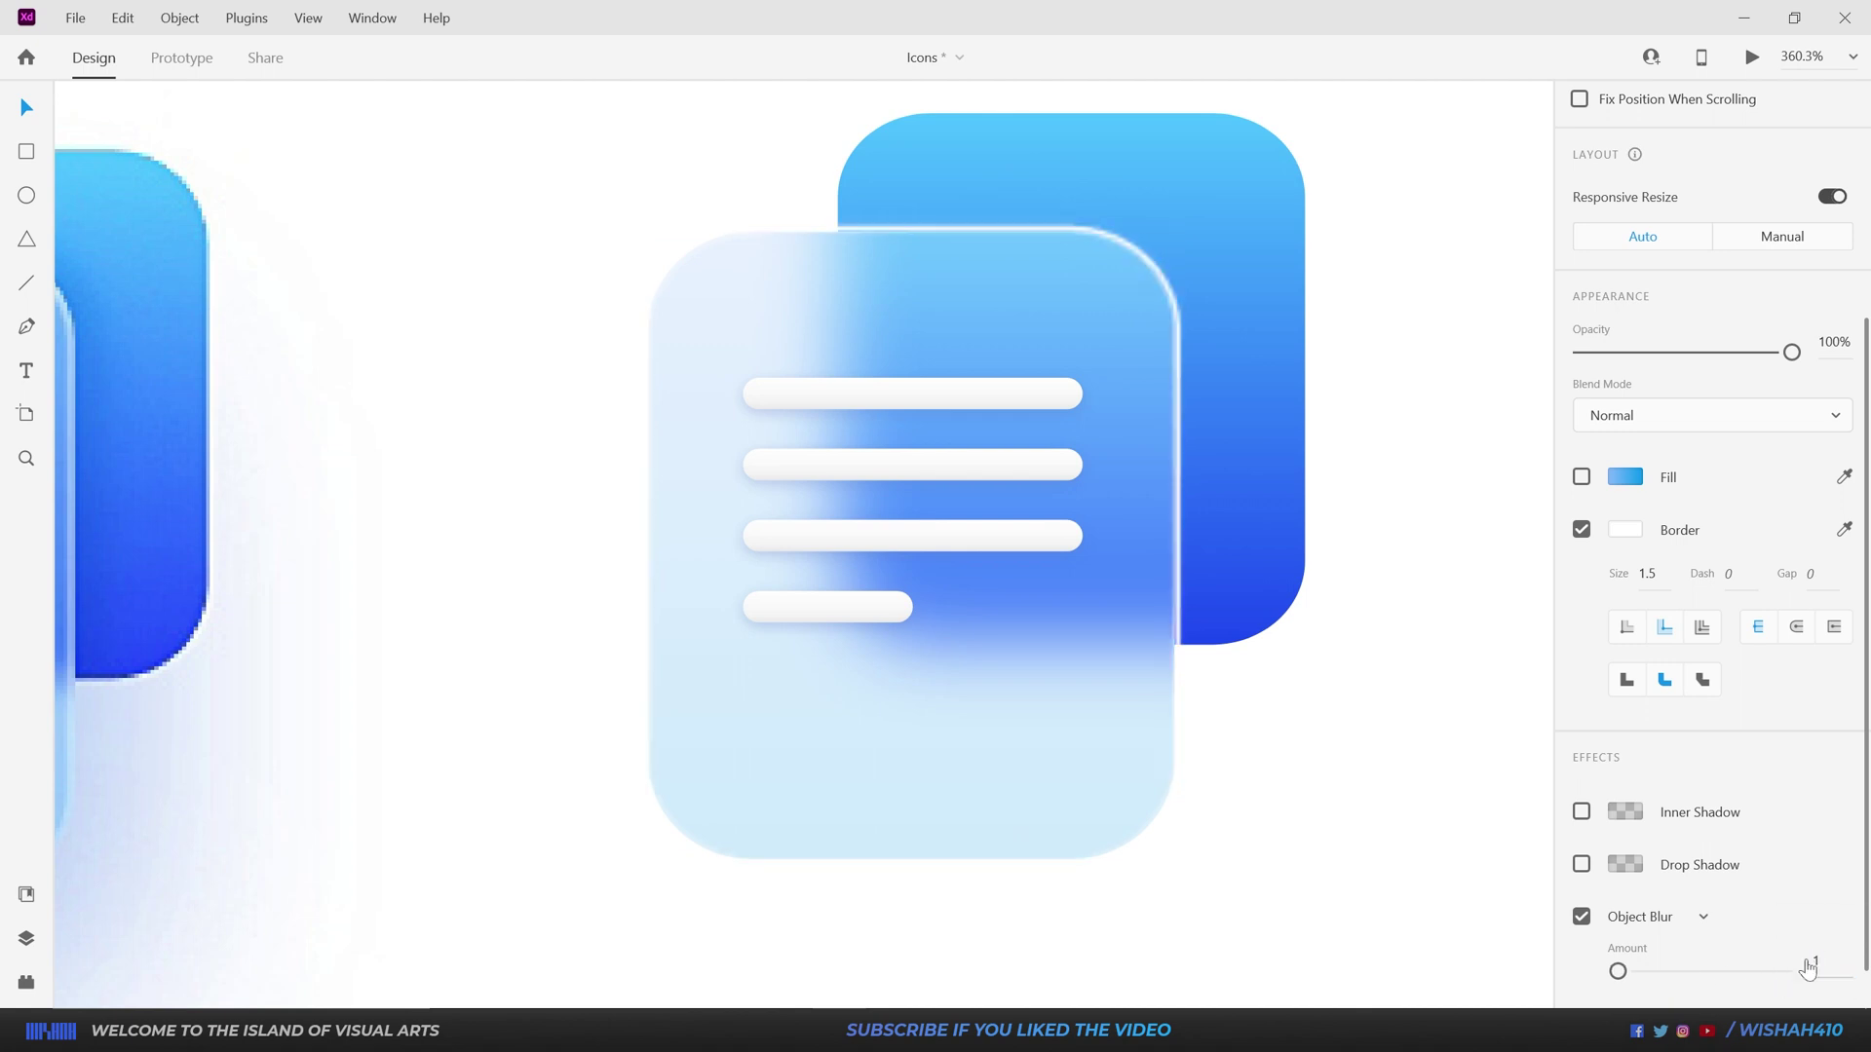
key("Escape")
scroll(1052, 659, "down", 5)
scroll(936, 629, "right", 2)
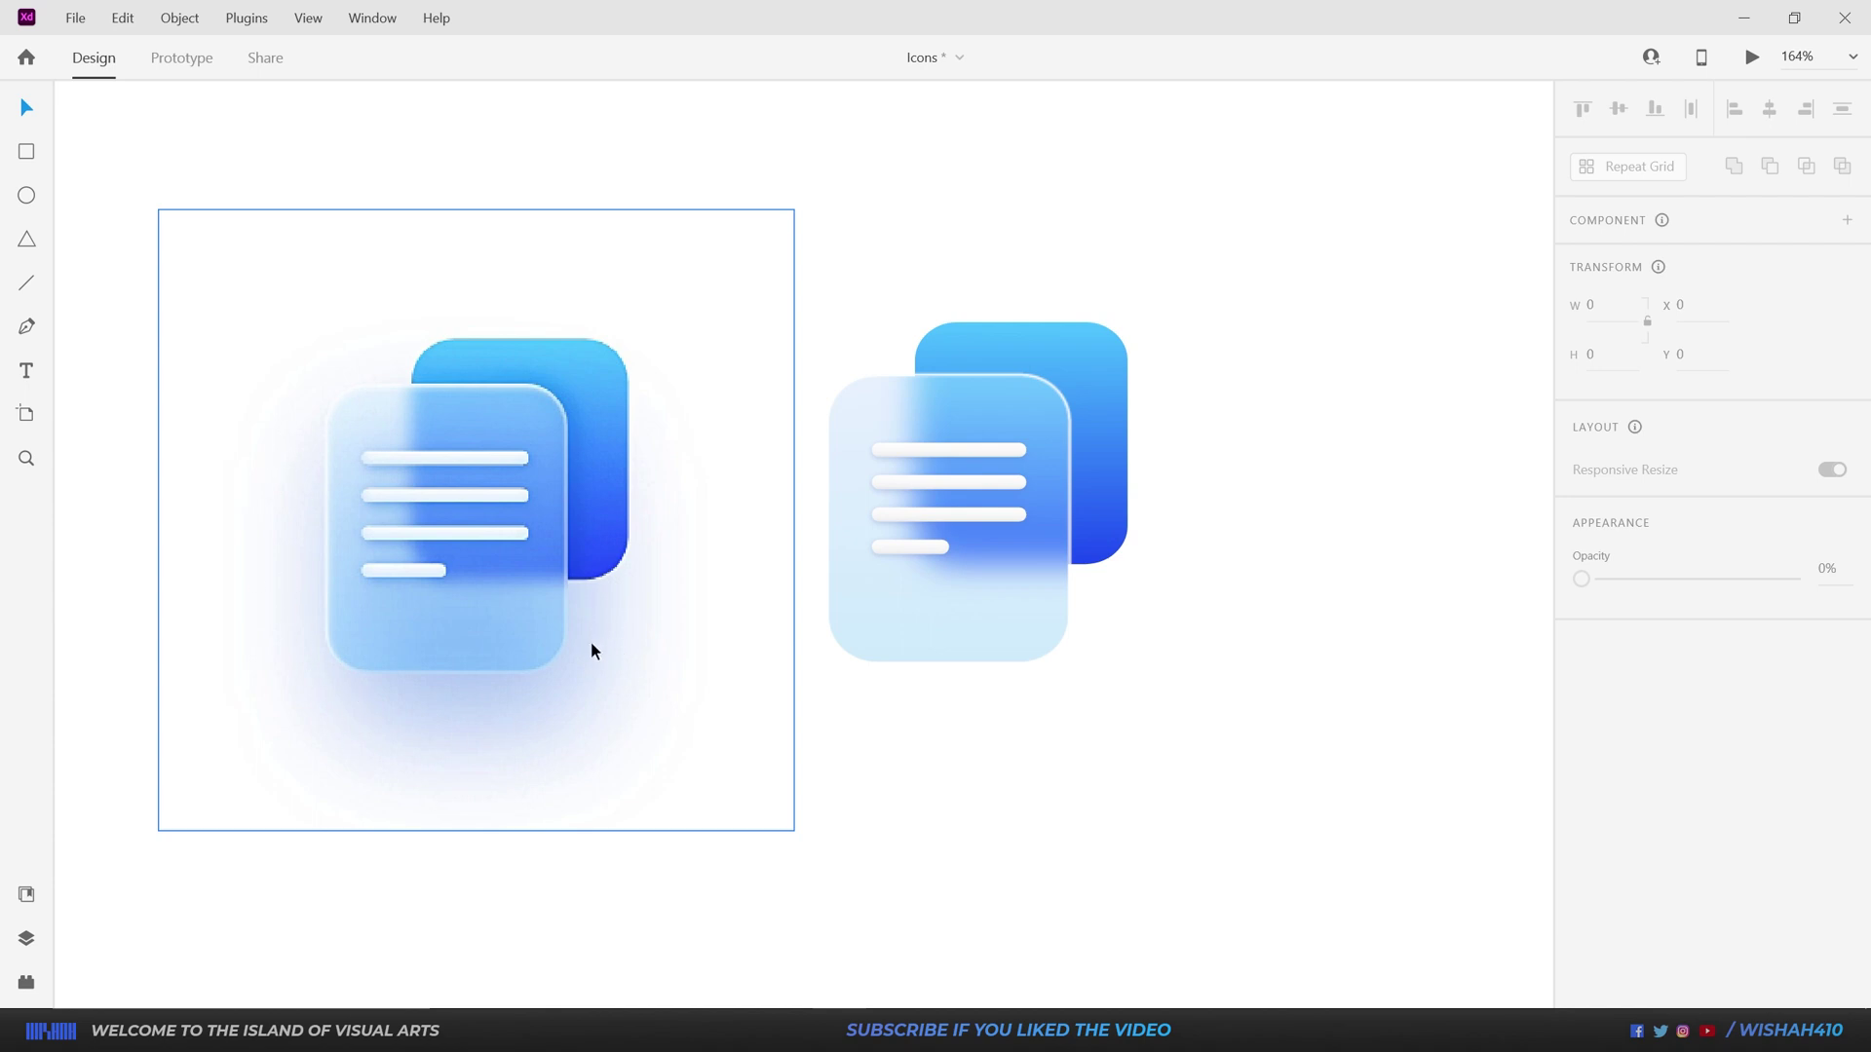
Step: Draw an ellipse below the right front card and remove its outline
scroll(926, 804, "left", 1)
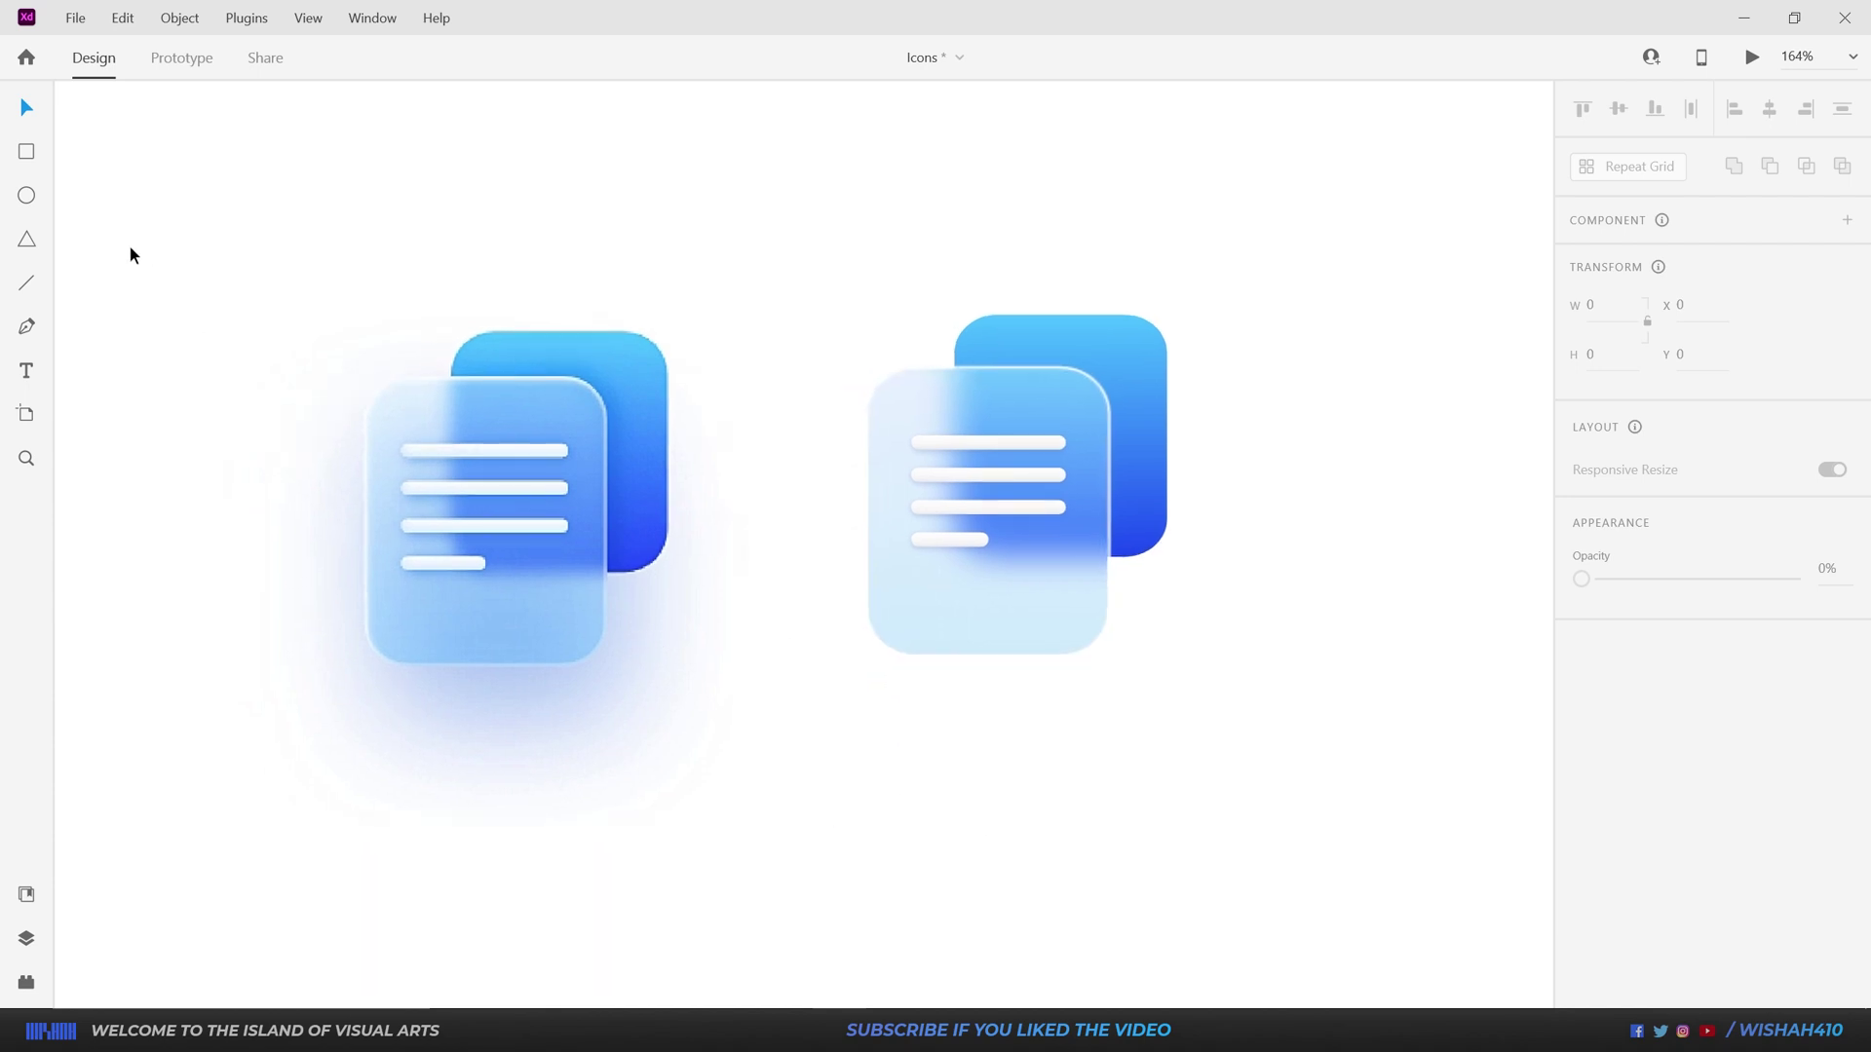
left_click(23, 202)
mouse_move(940, 605)
left_mouse_down()
mouse_move(1199, 731)
mouse_move(1182, 731)
left_mouse_up()
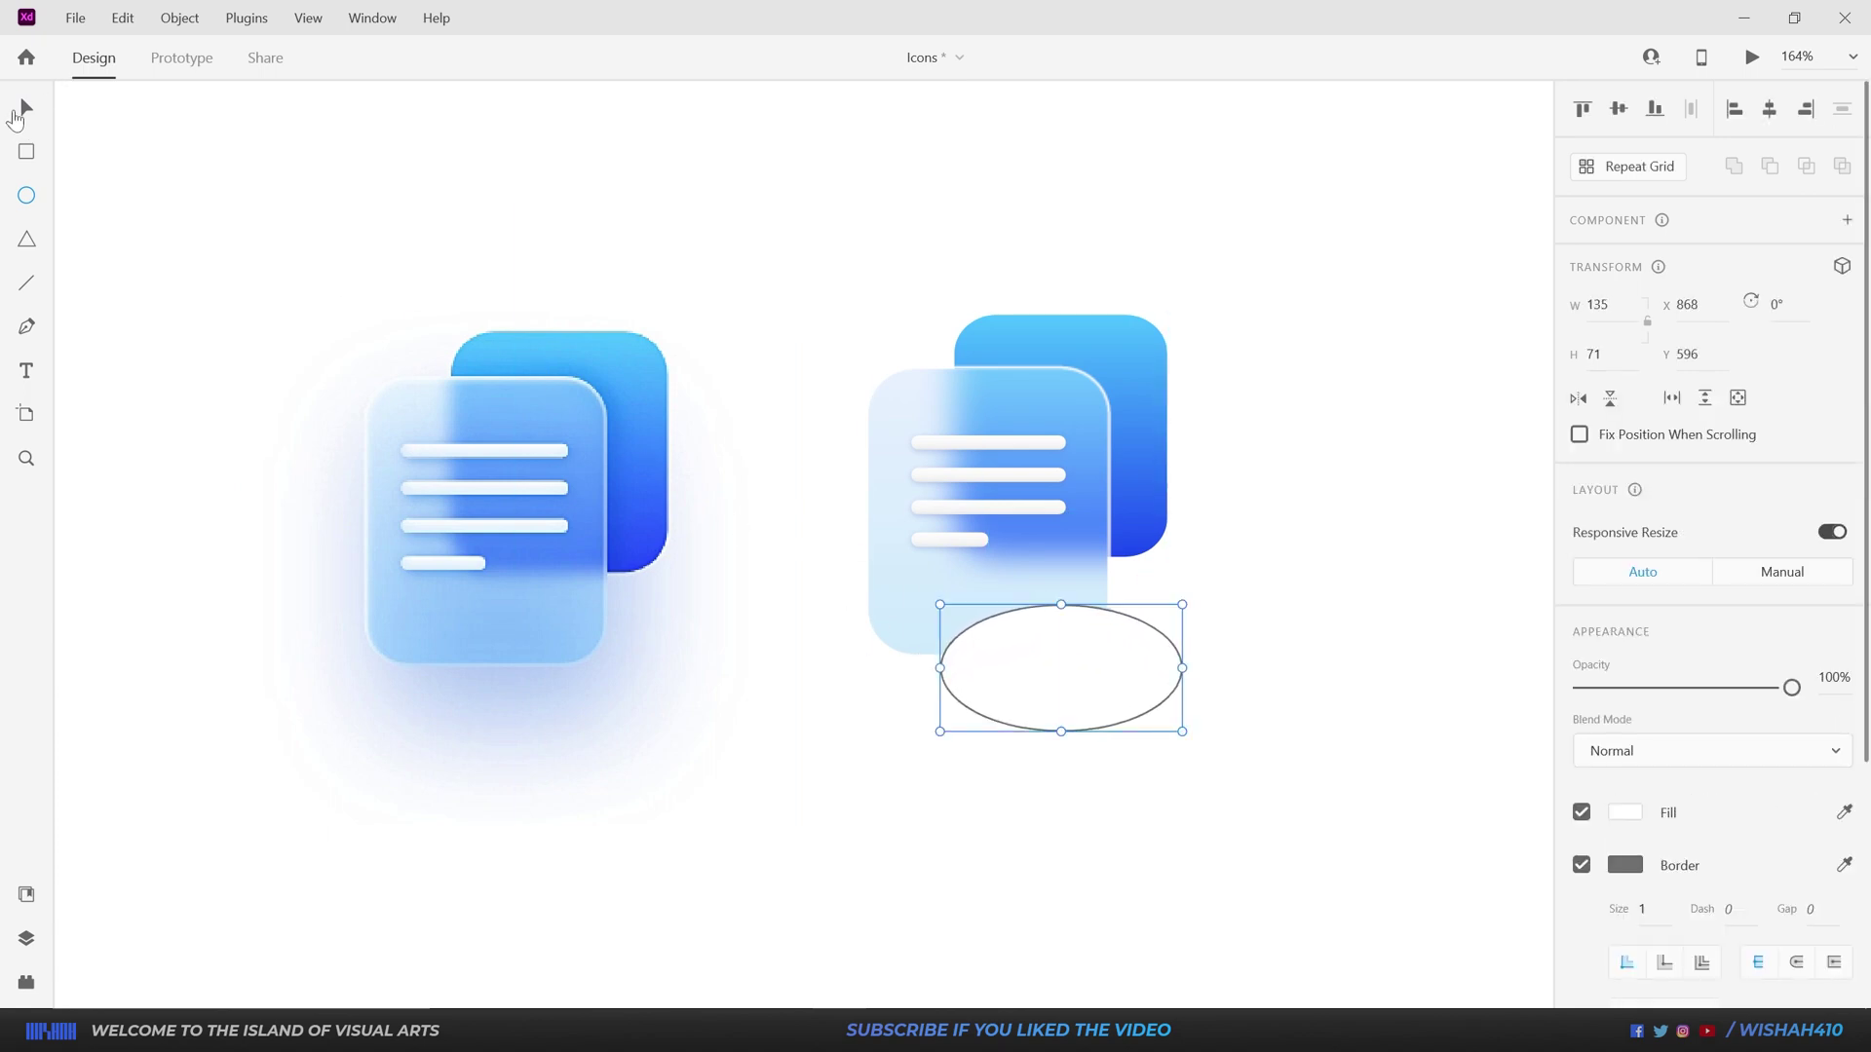
left_click(18, 115)
left_click_drag(1082, 661, 1052, 647)
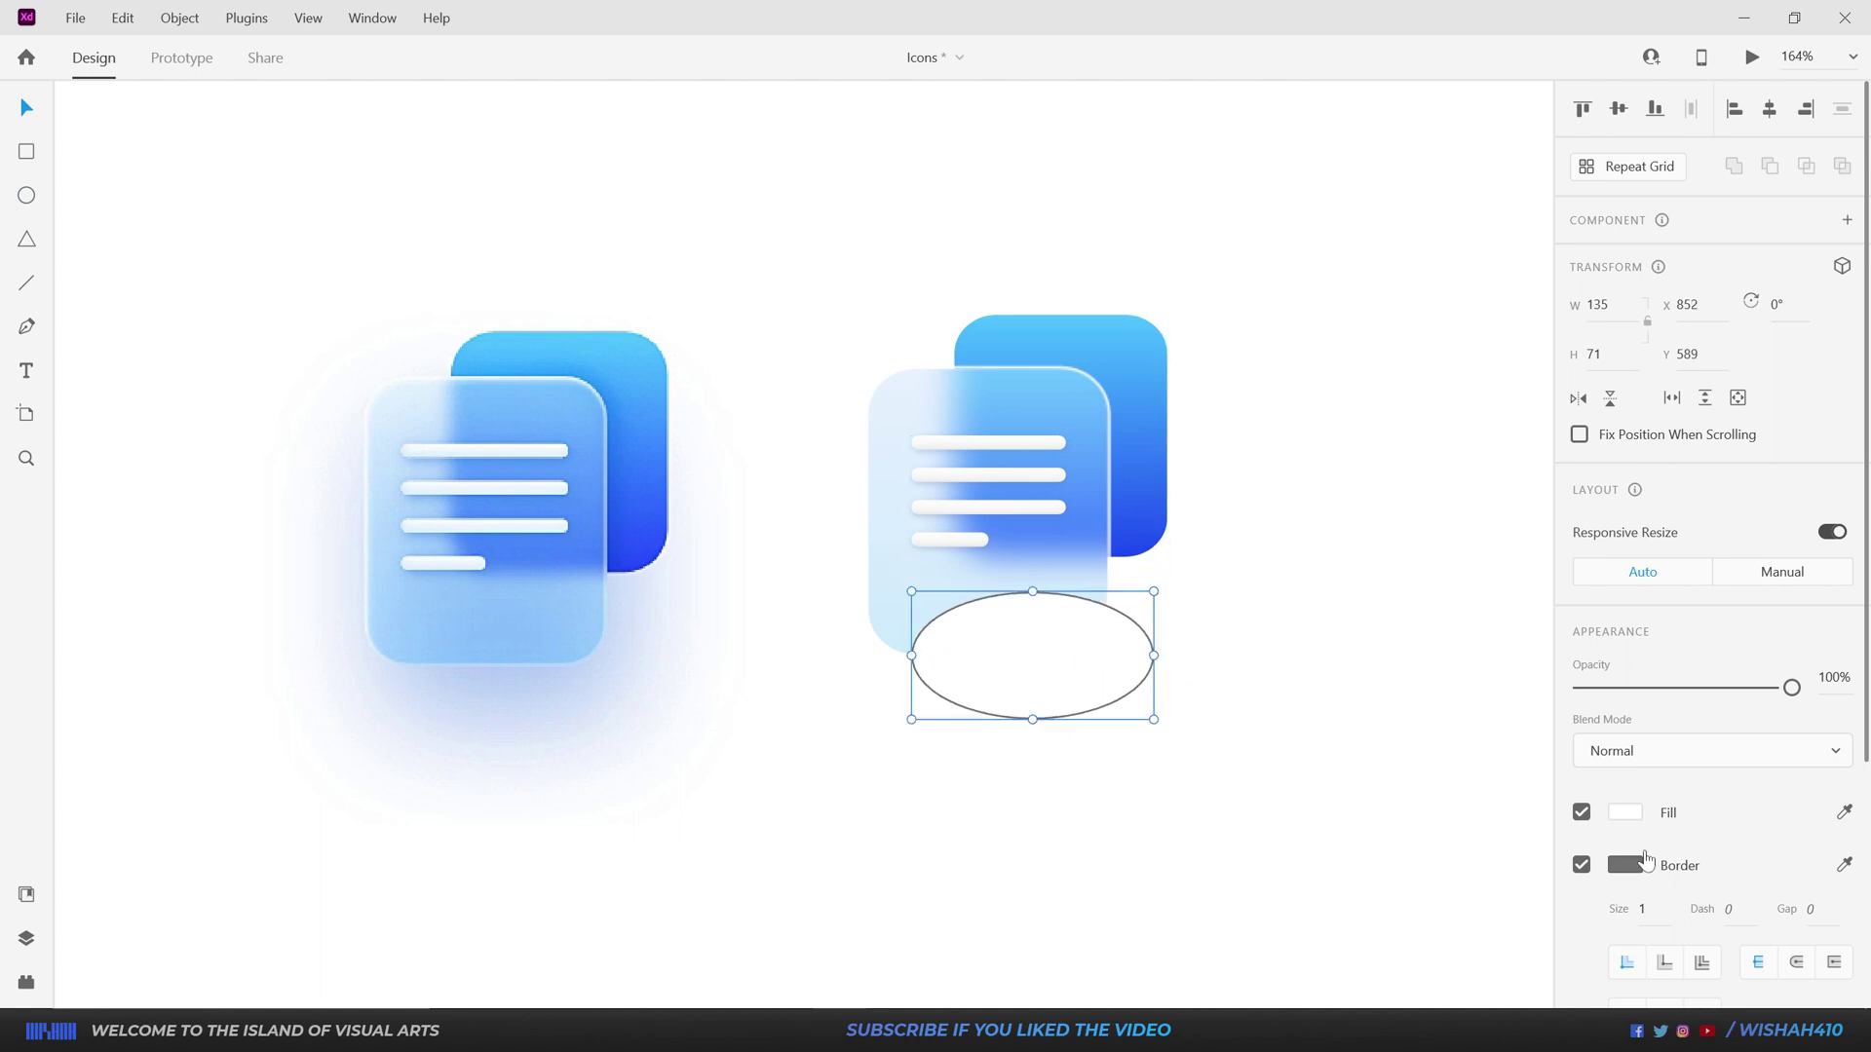
left_click(1581, 864)
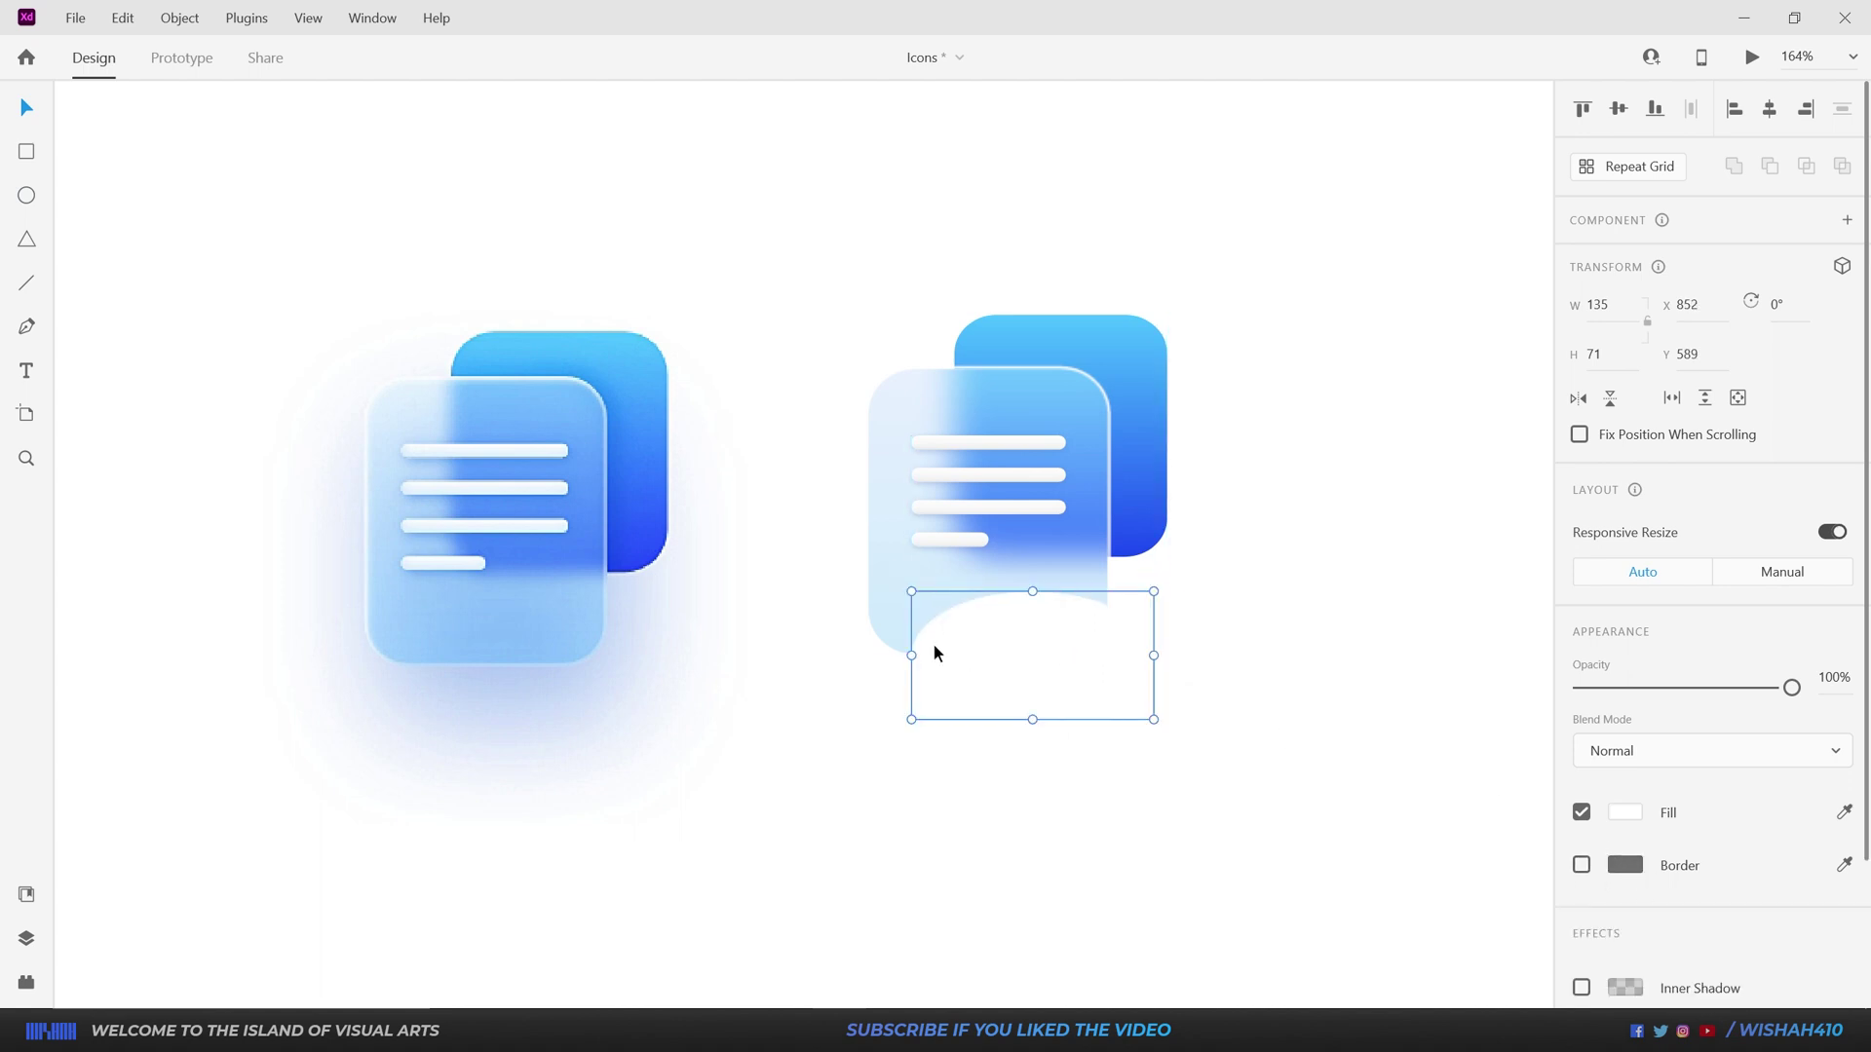
left_click_drag(986, 674, 979, 673)
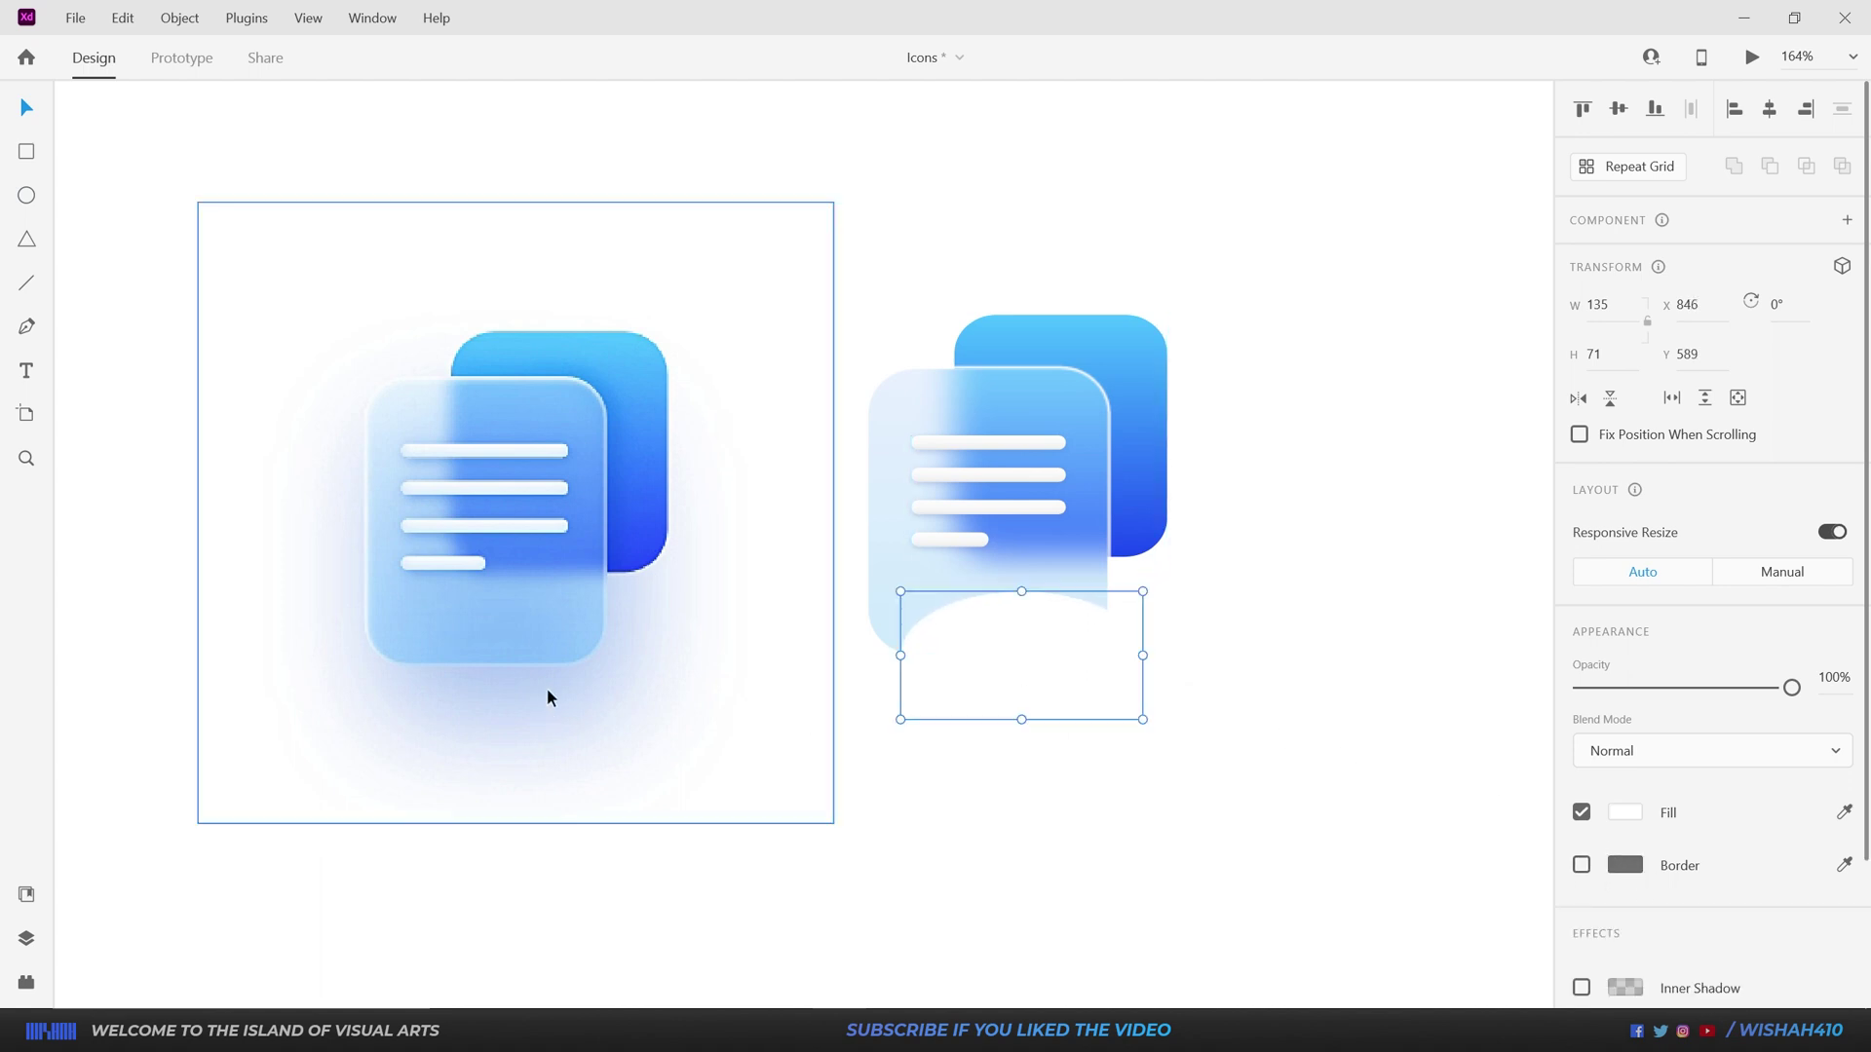
Step: Fill the ellipse with the left icon's light blue and send it behind the front card
left_click(1625, 813)
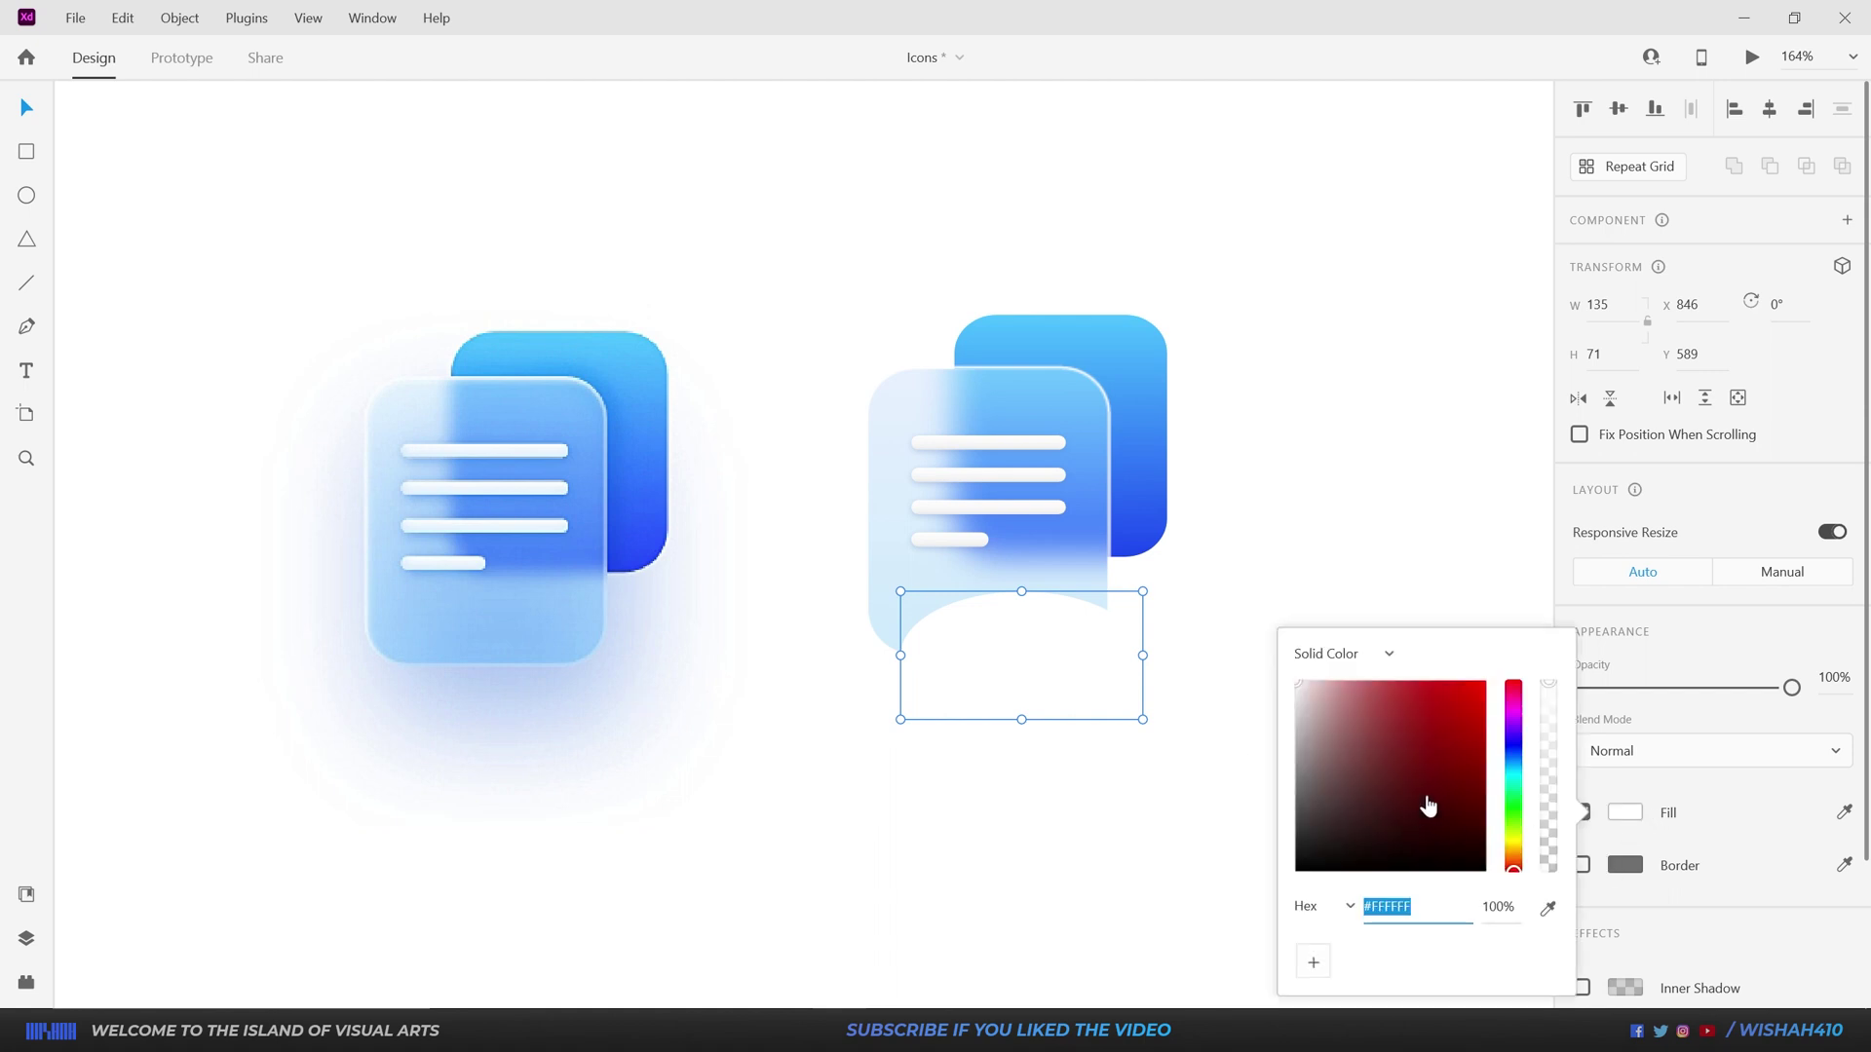
left_click(1548, 908)
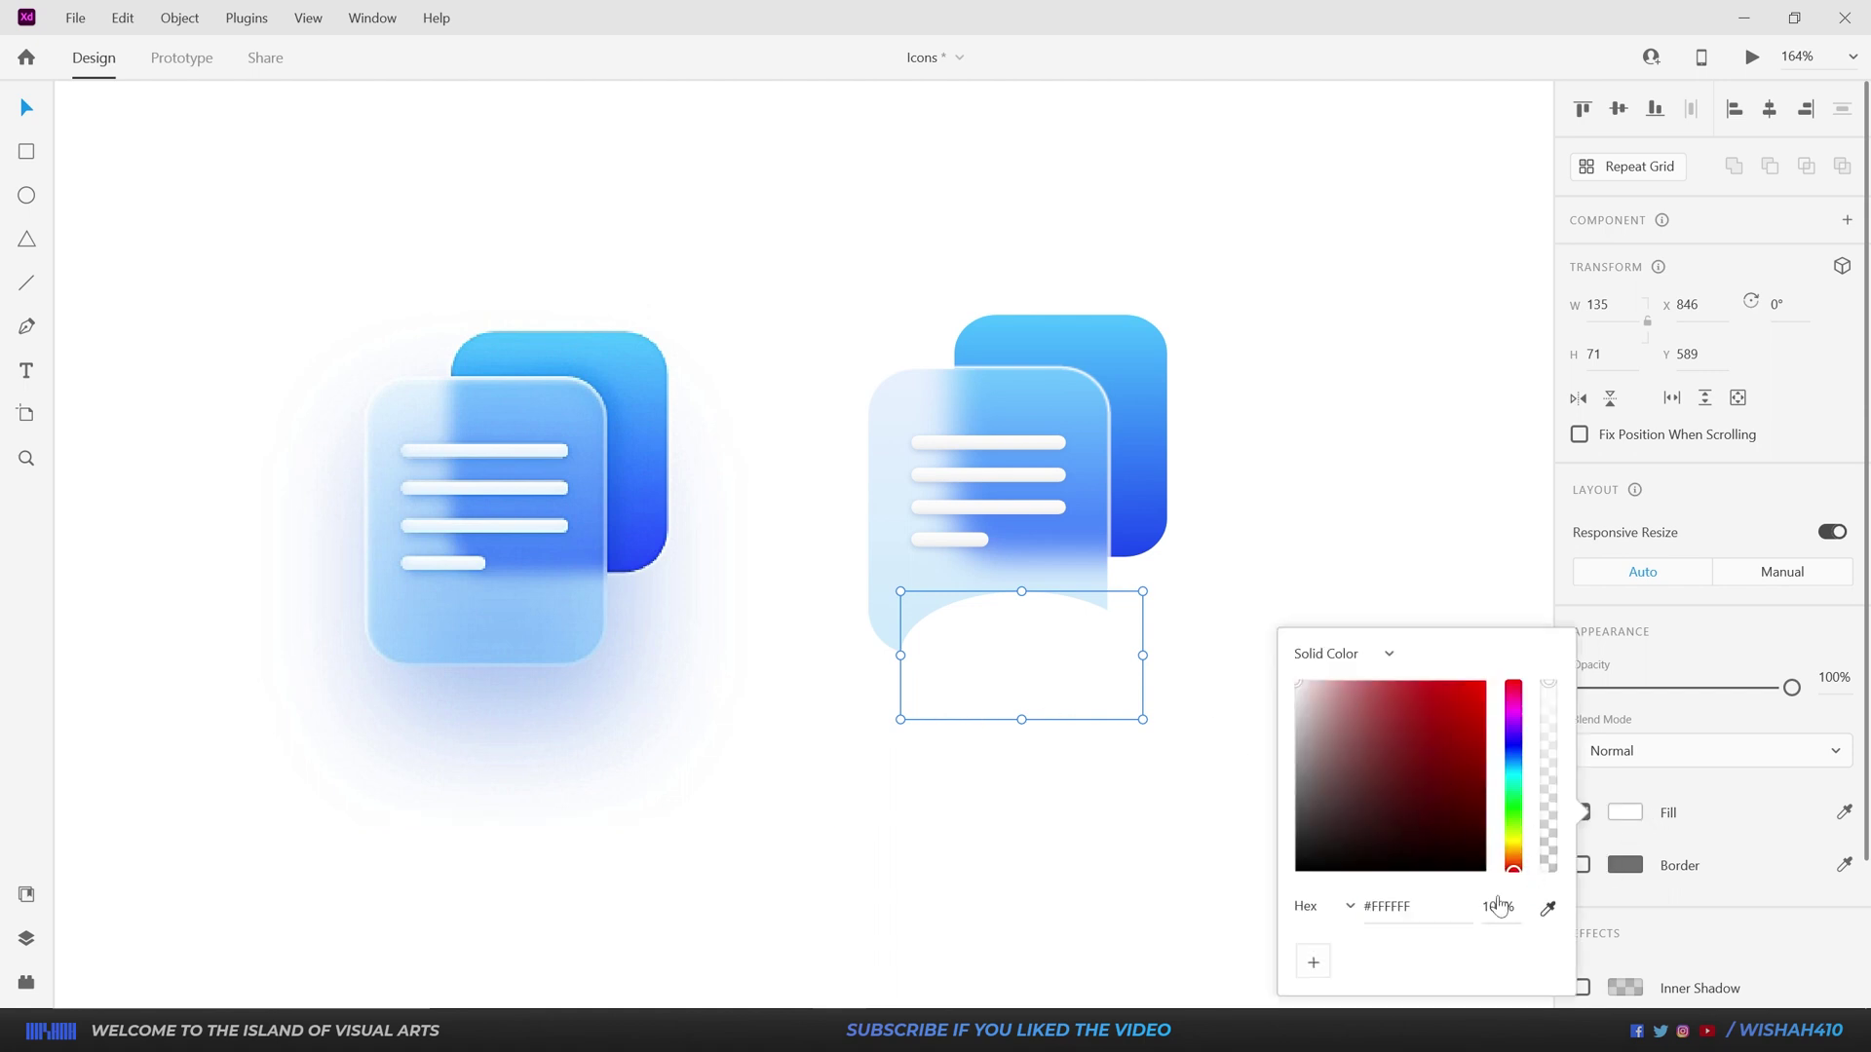
left_click(498, 687)
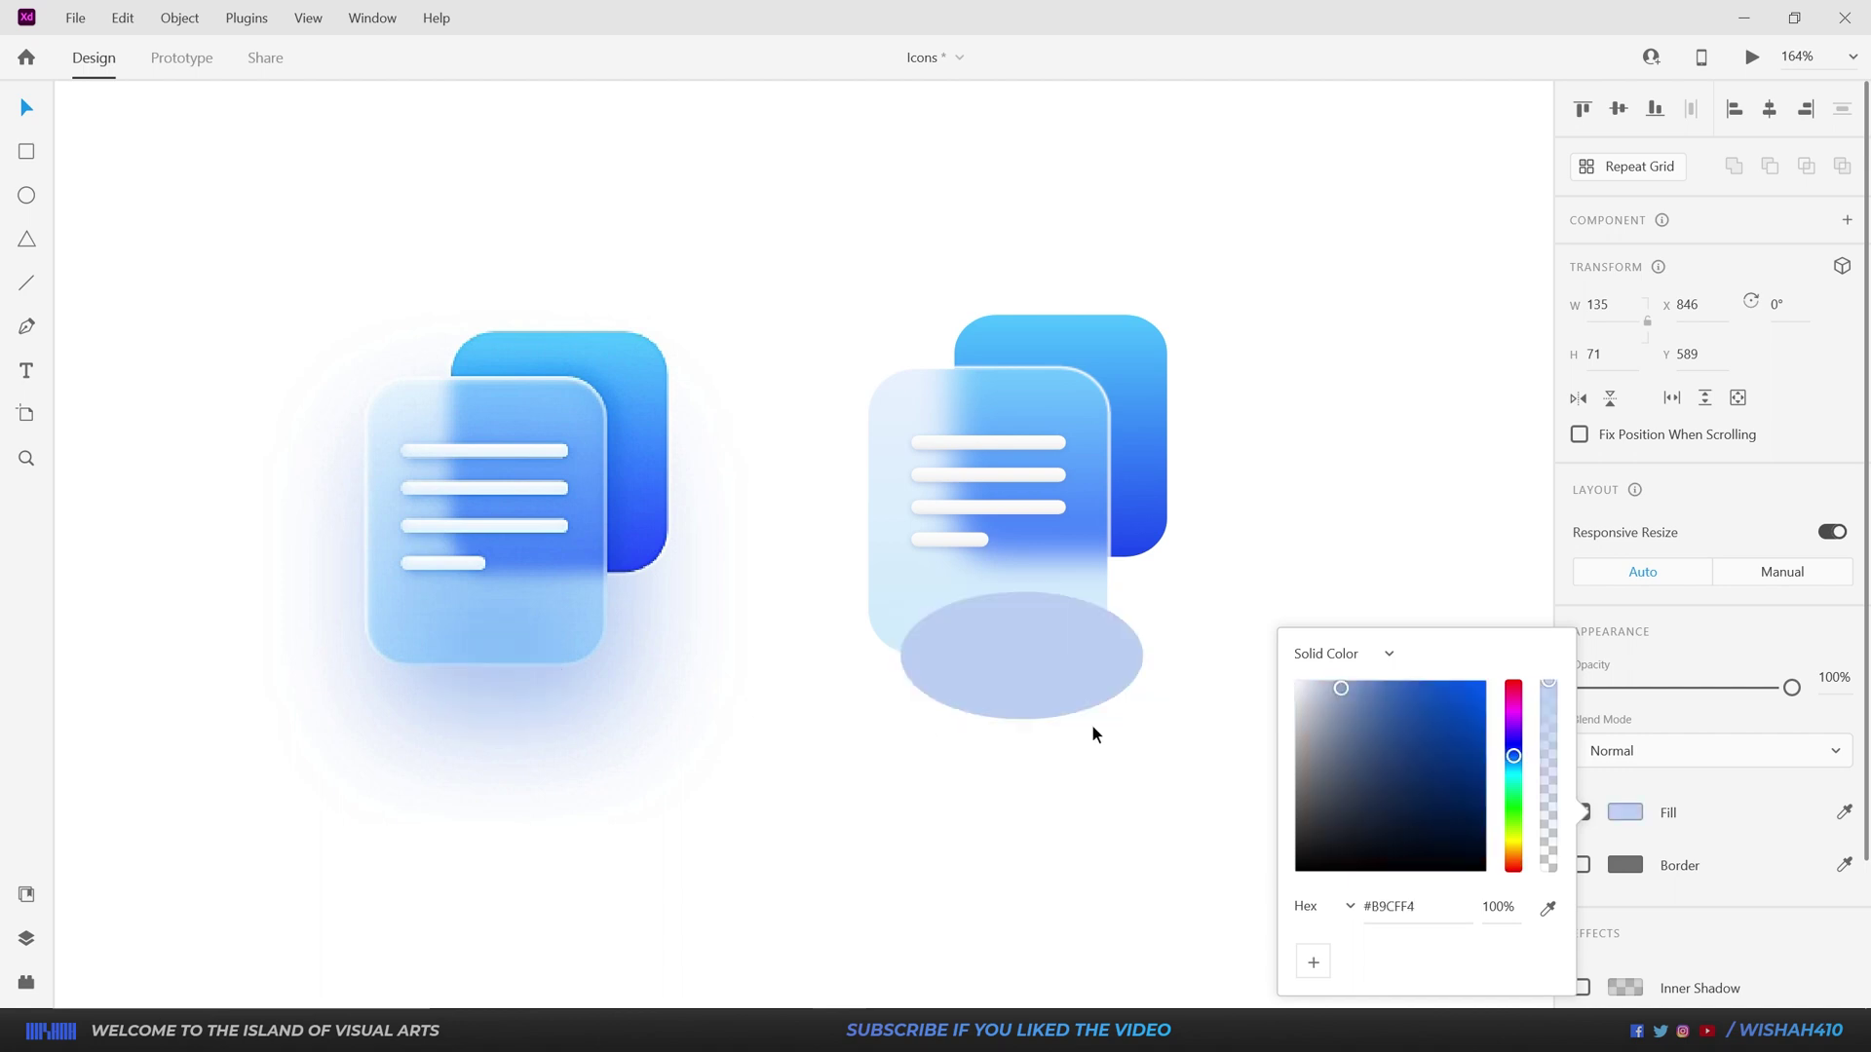
left_click(1079, 691)
right_click(1038, 692)
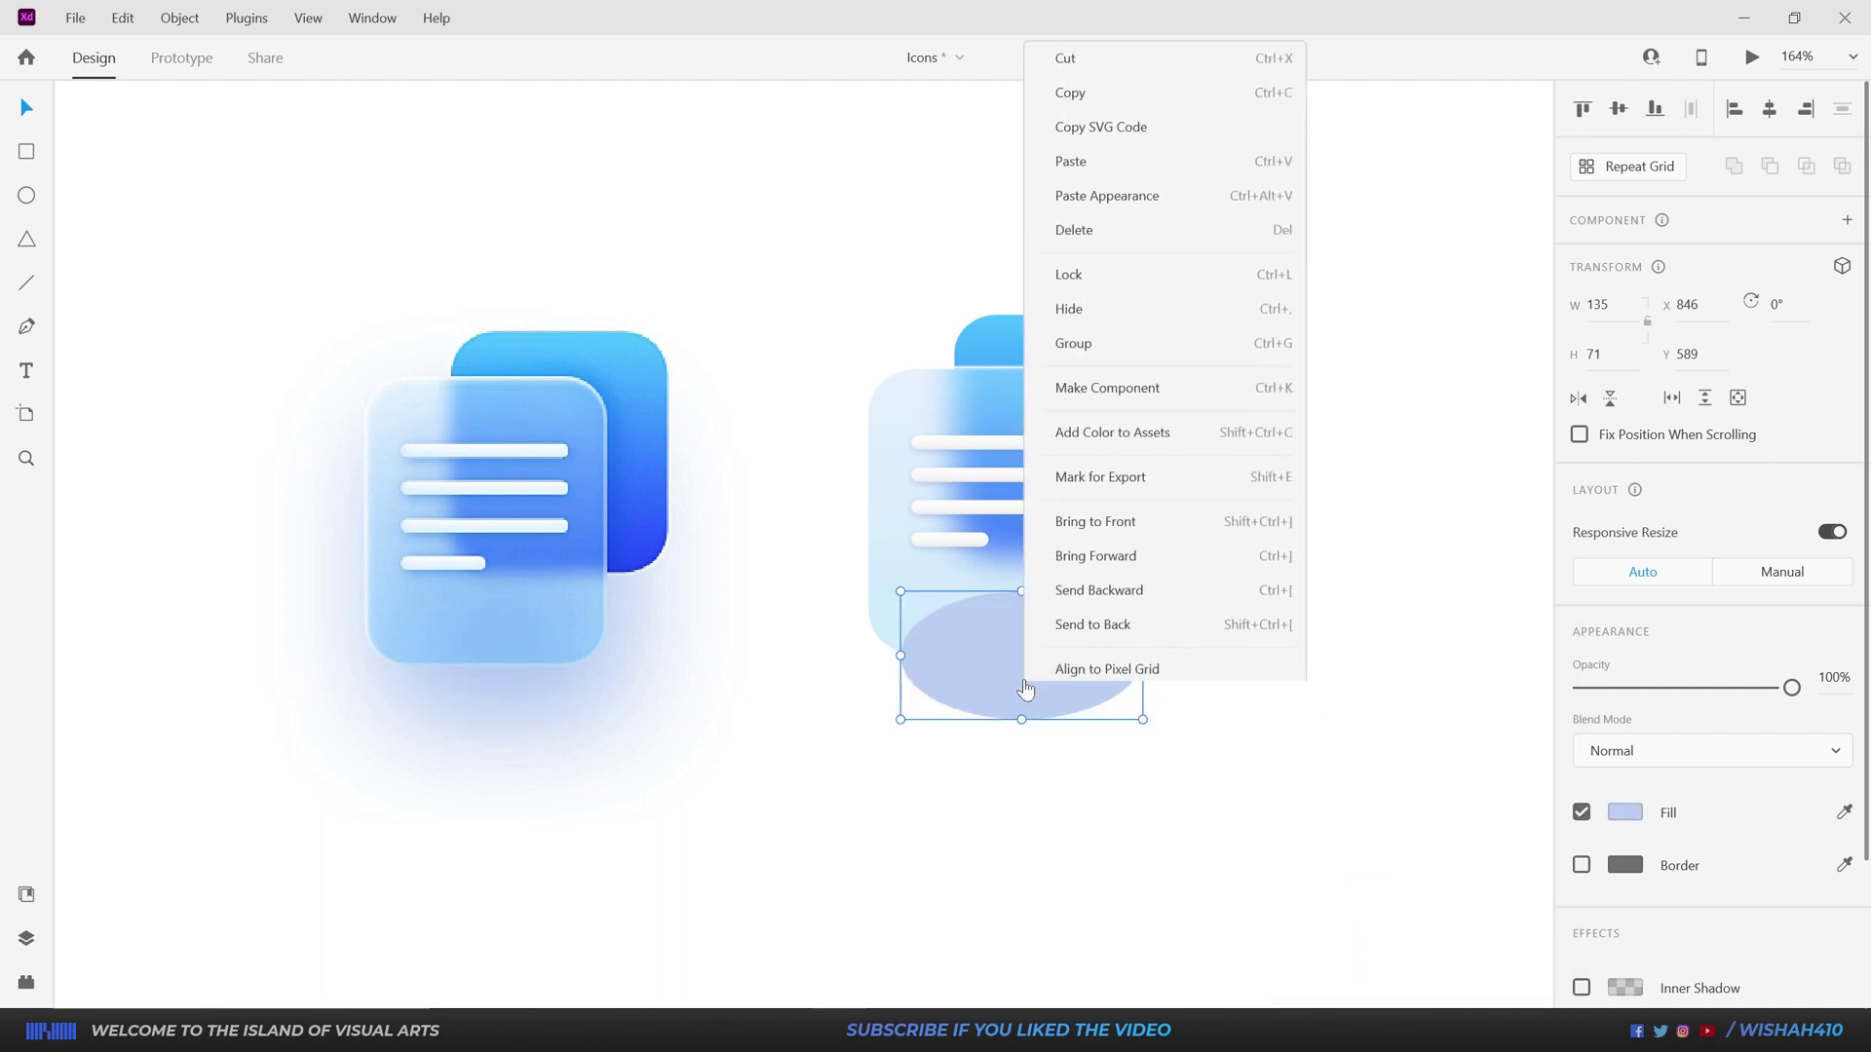
left_click(1082, 616)
scroll(1744, 814, "down", 3)
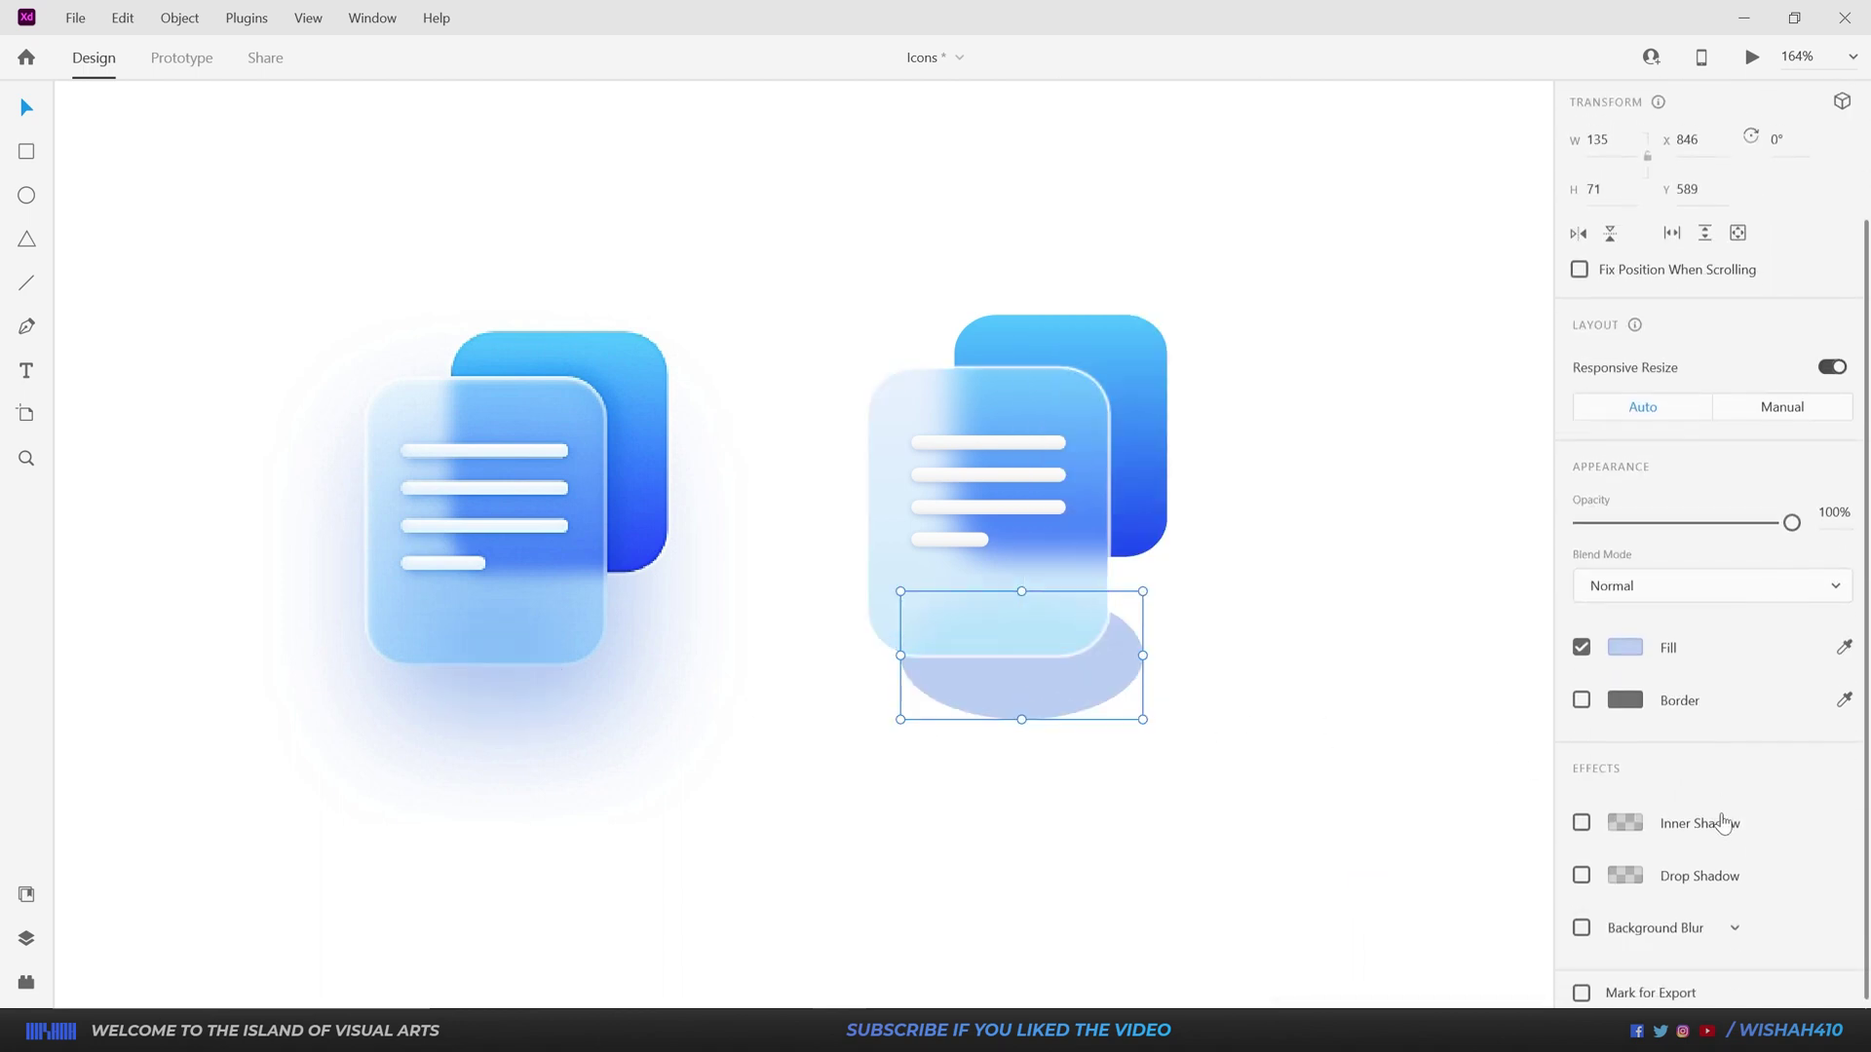
Step: Apply Object Blur 31 to the ellipse, enlarge it, and deepen its fill to #A7C3F3
left_click(1732, 921)
left_click(1664, 960)
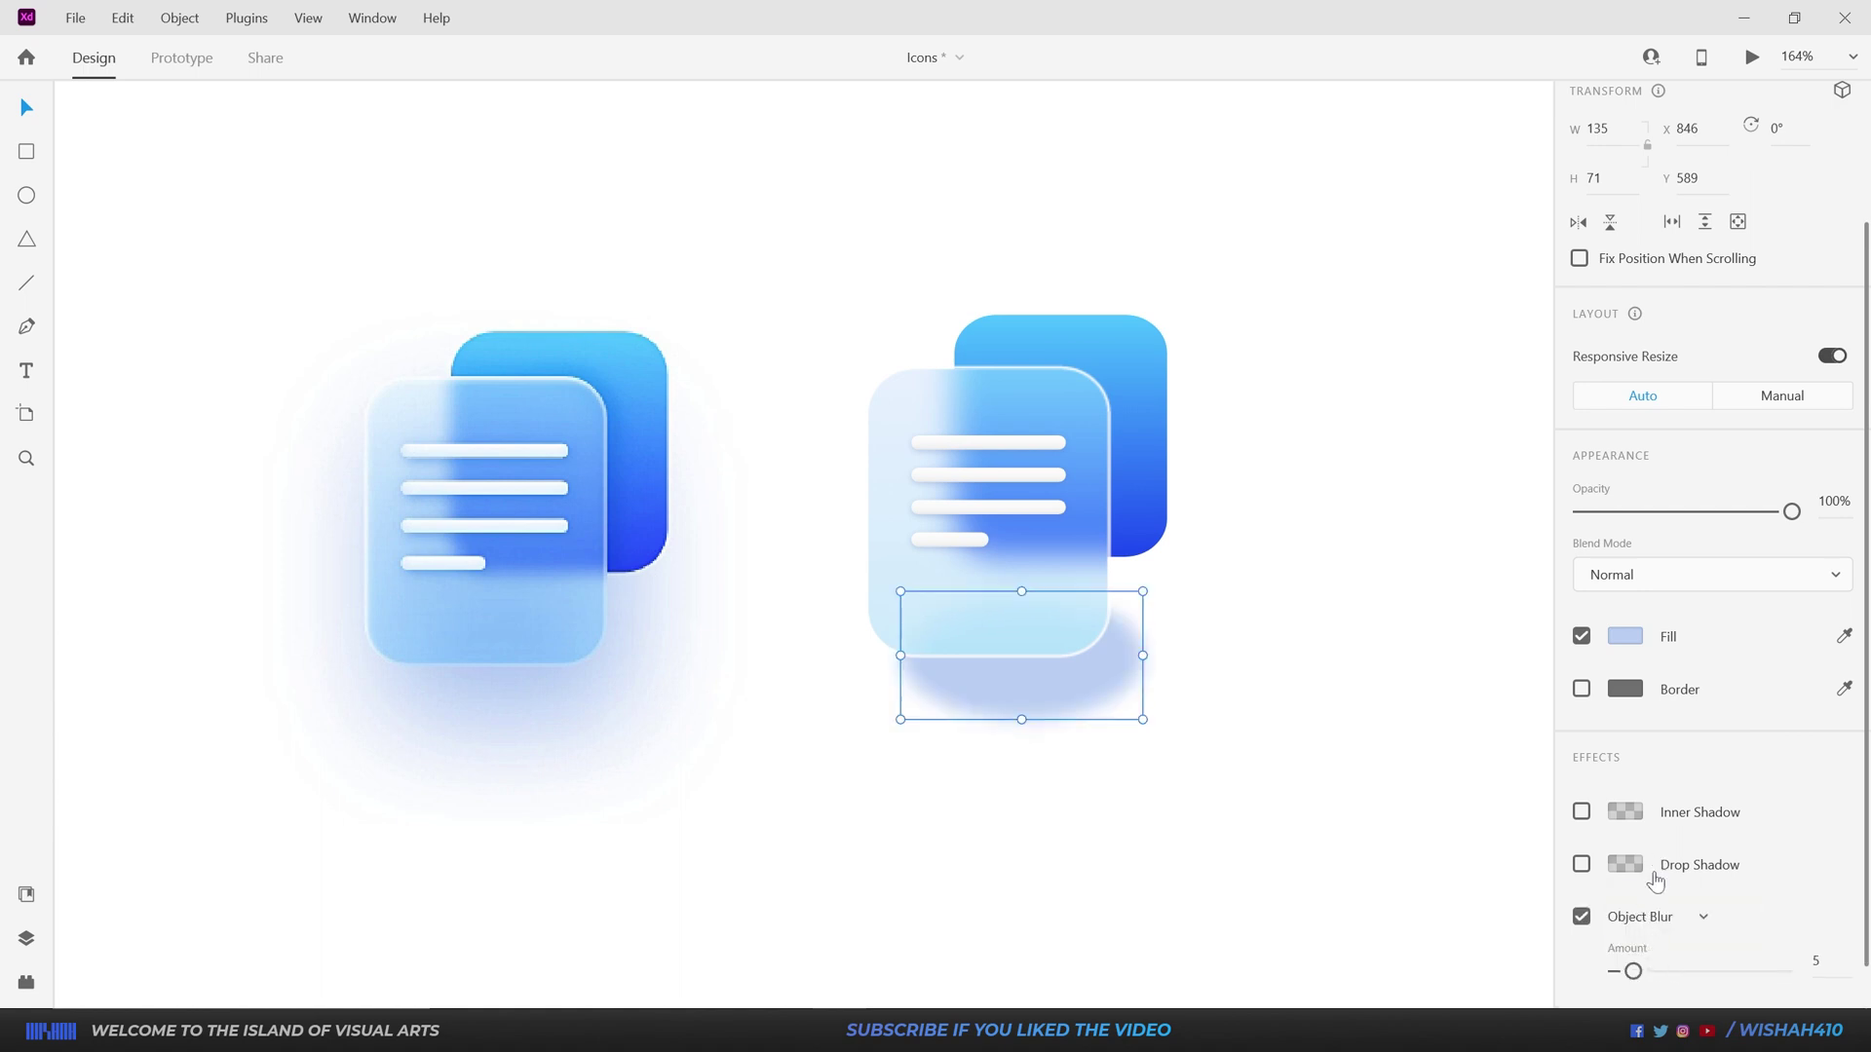
left_click_drag(1634, 971, 1719, 983)
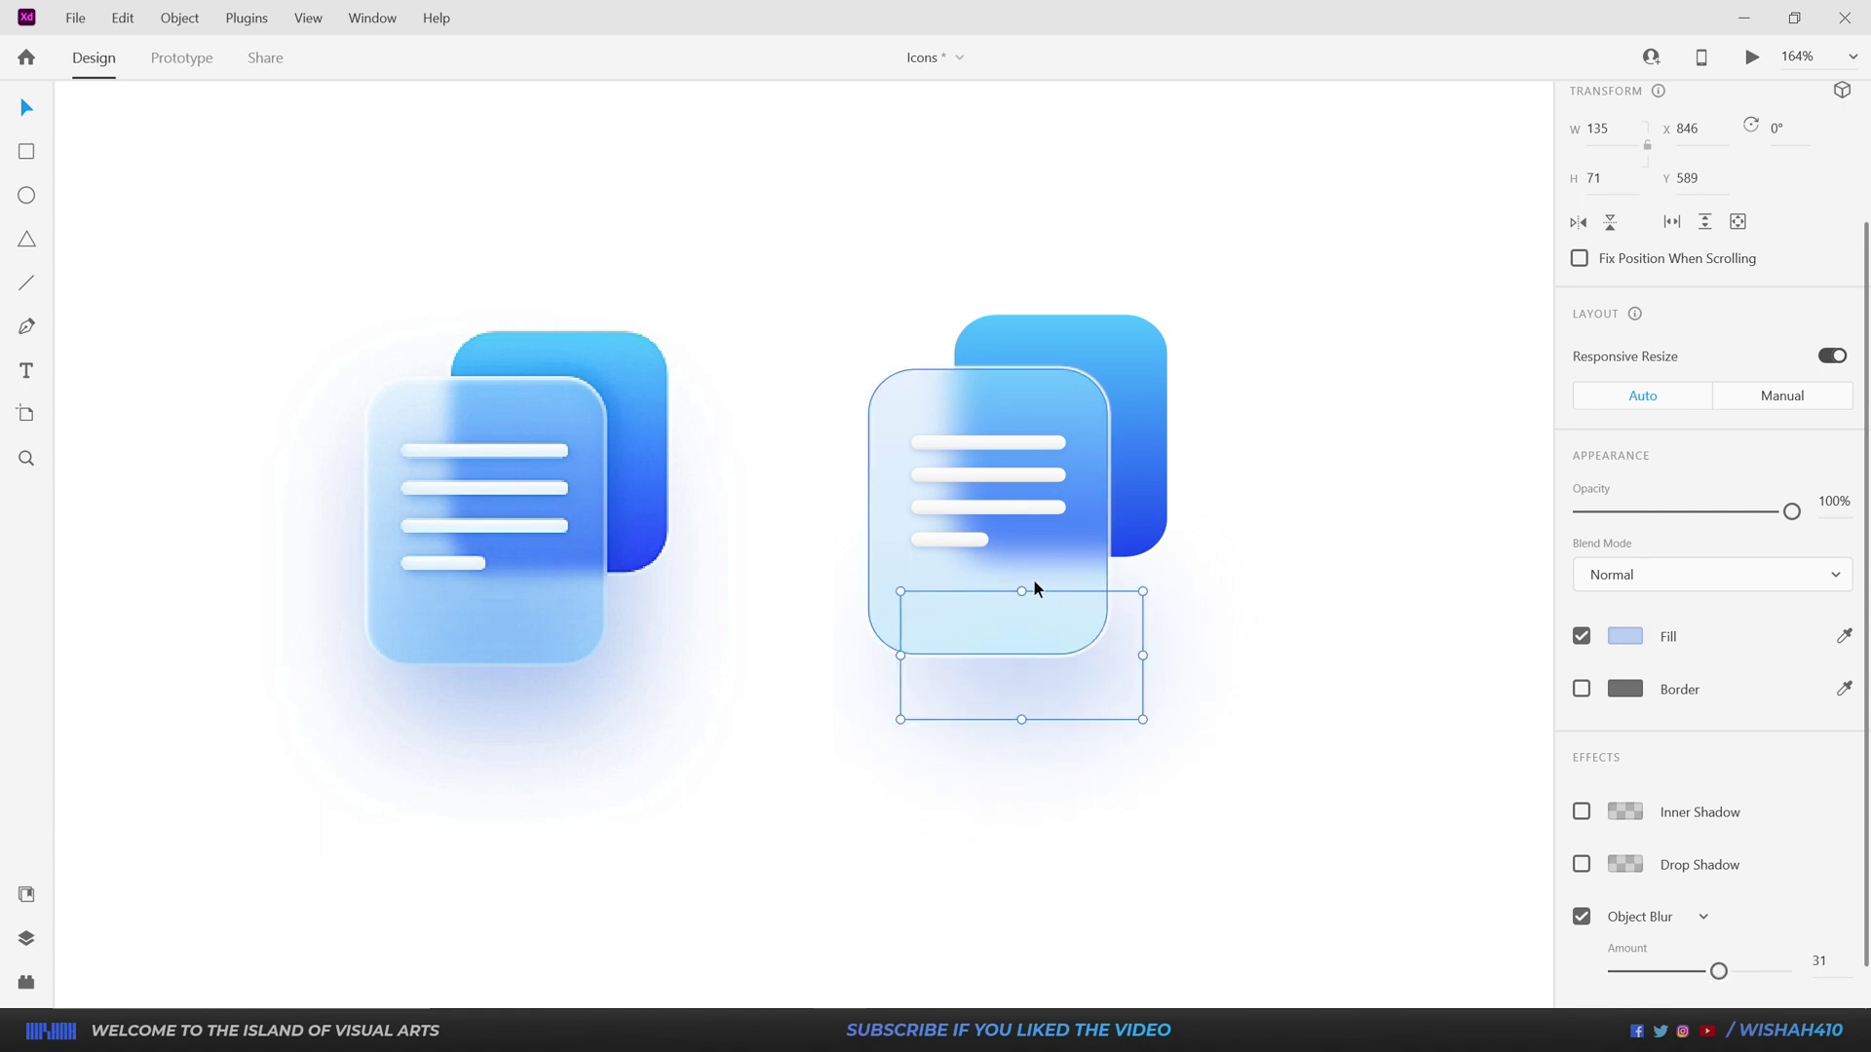
left_click_drag(1021, 590, 1023, 514)
left_click_drag(1145, 616, 1154, 616)
left_click(1625, 636)
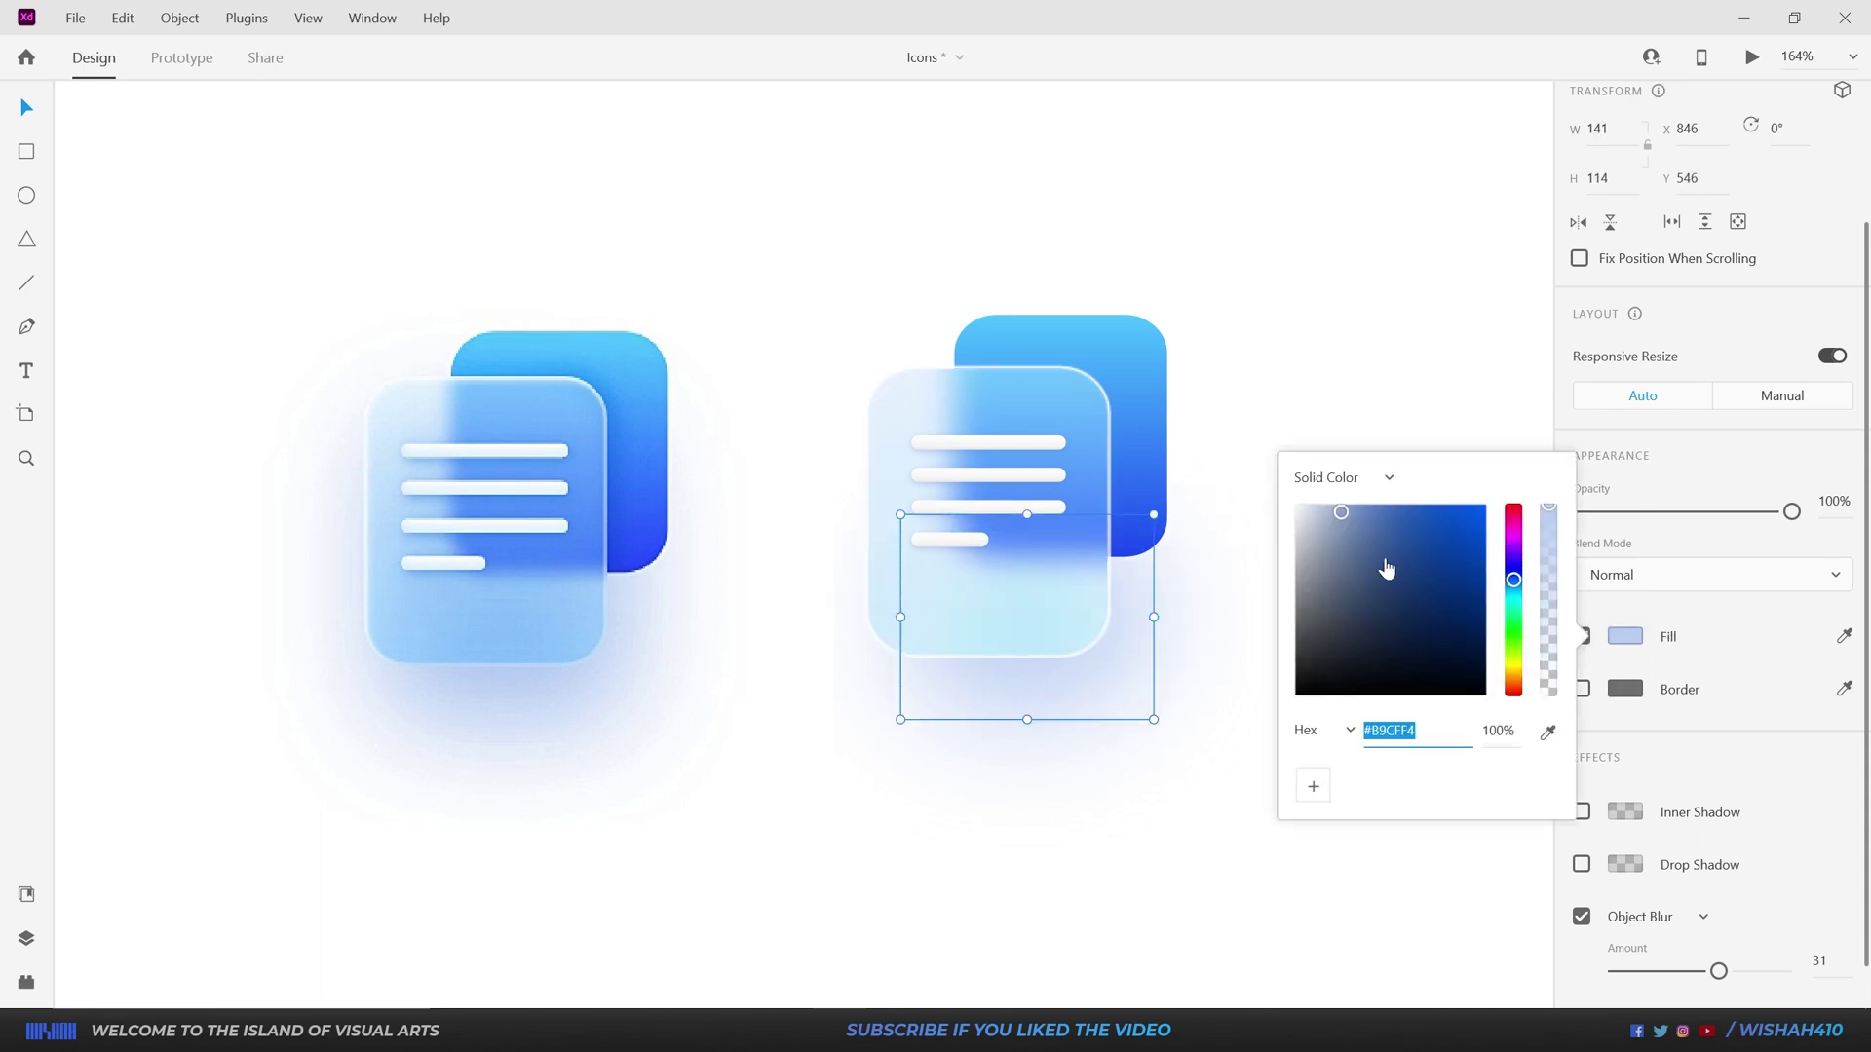
left_click_drag(1347, 528, 1357, 522)
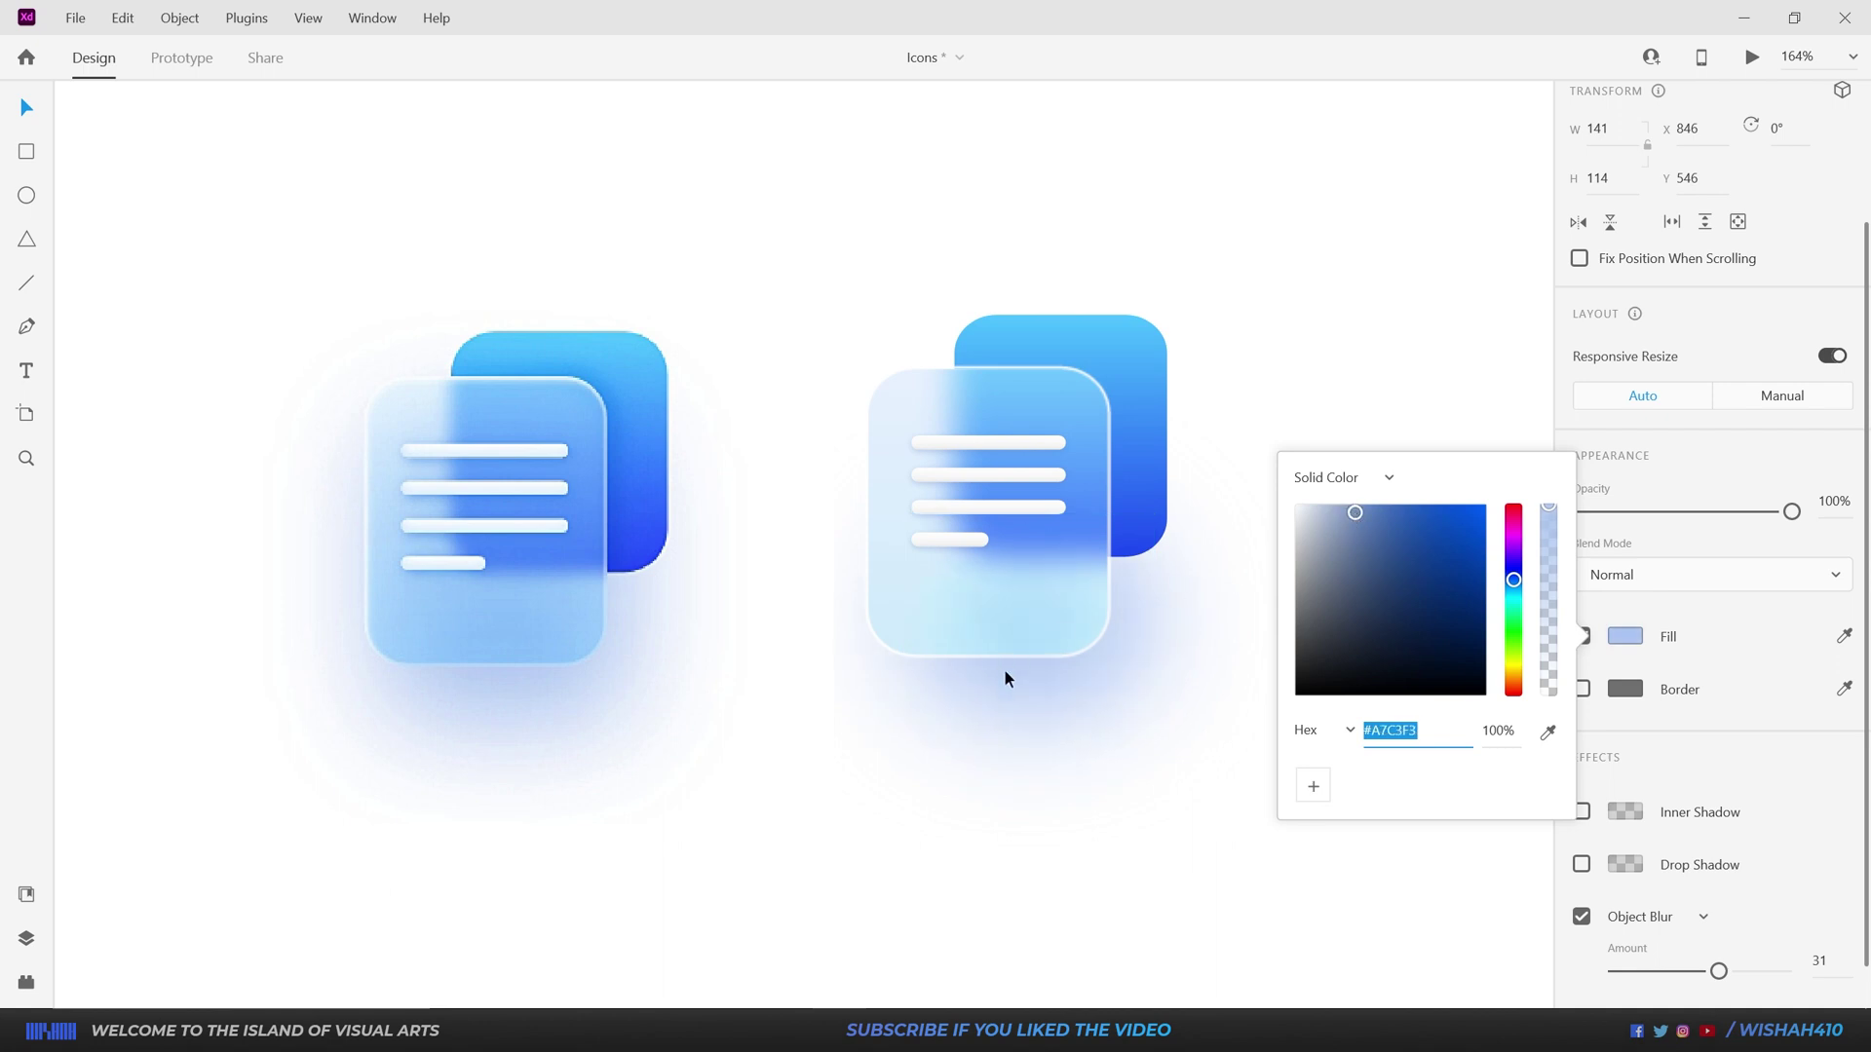
left_click(1033, 706)
Step: Shorten the right front card slightly so its border outline is 157.78 tall
left_click(1027, 715)
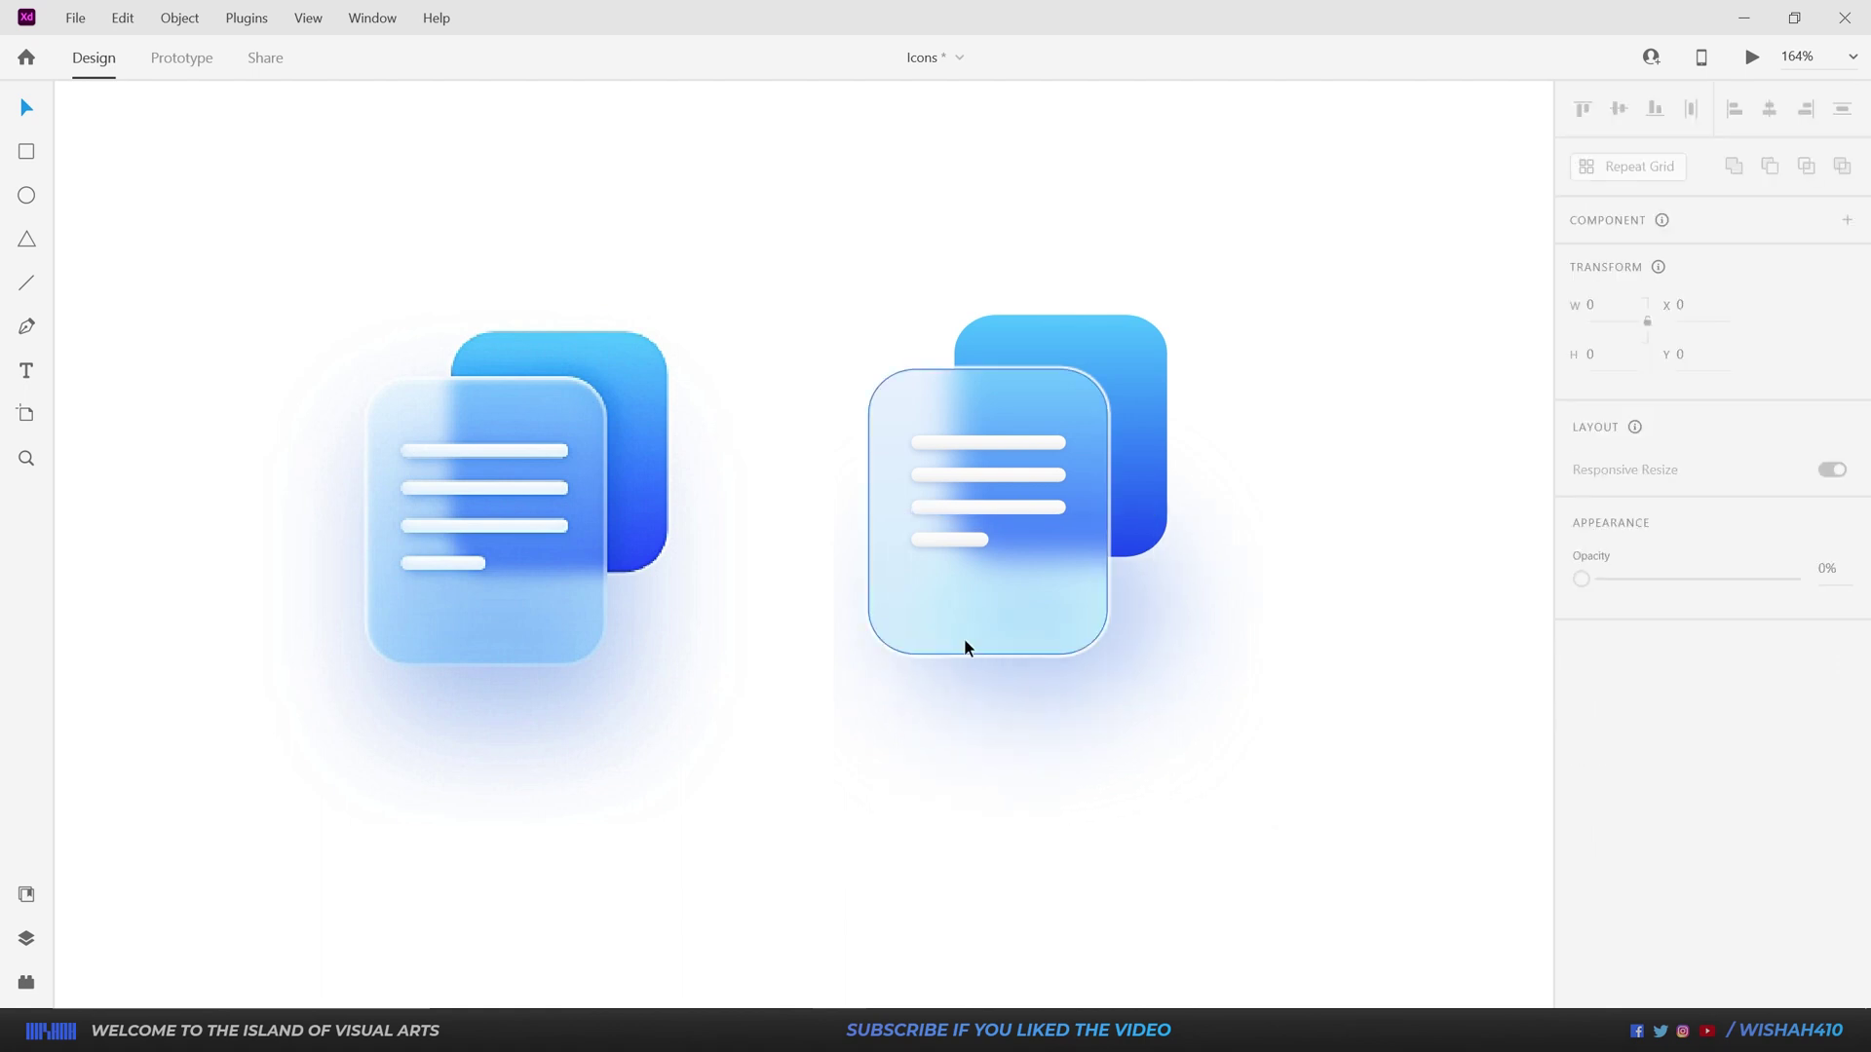
scroll(792, 612, "up", 3)
scroll(865, 639, "left", 3)
scroll(965, 634, "up", 1)
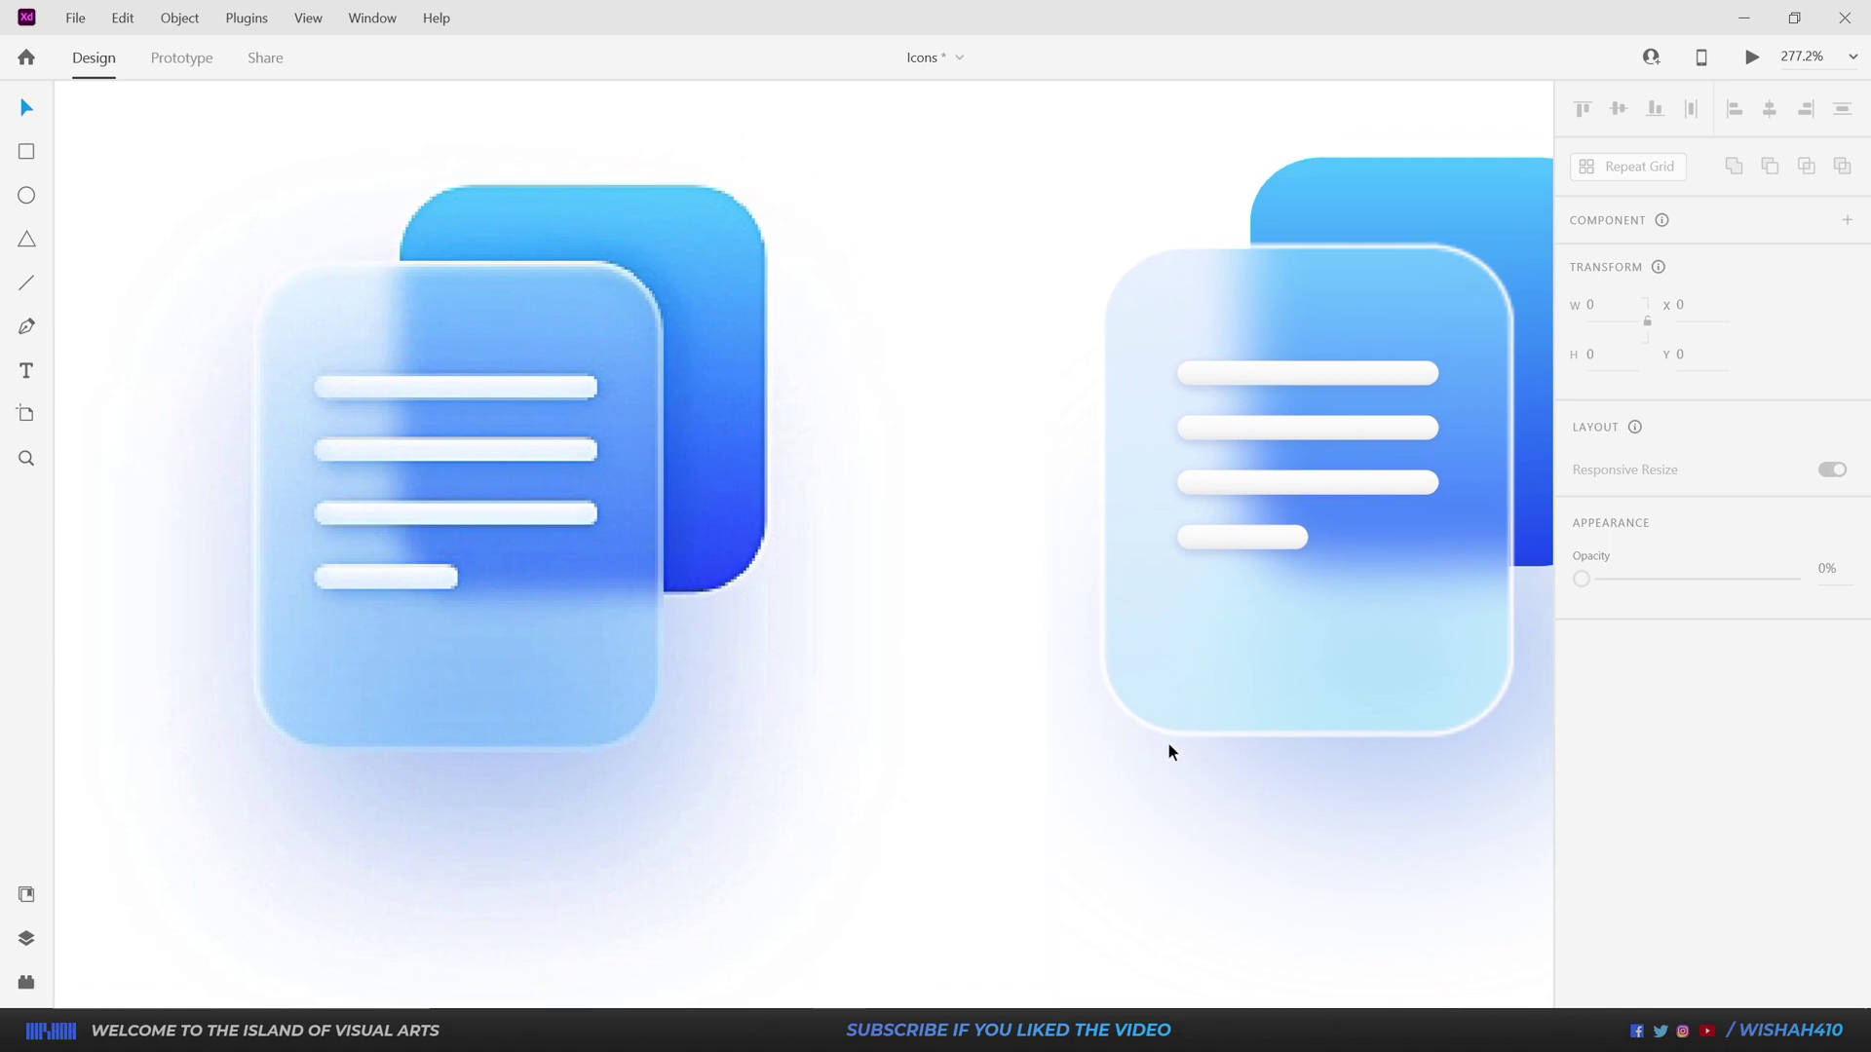
left_click(1169, 733)
scroll(1412, 732, "up", 4)
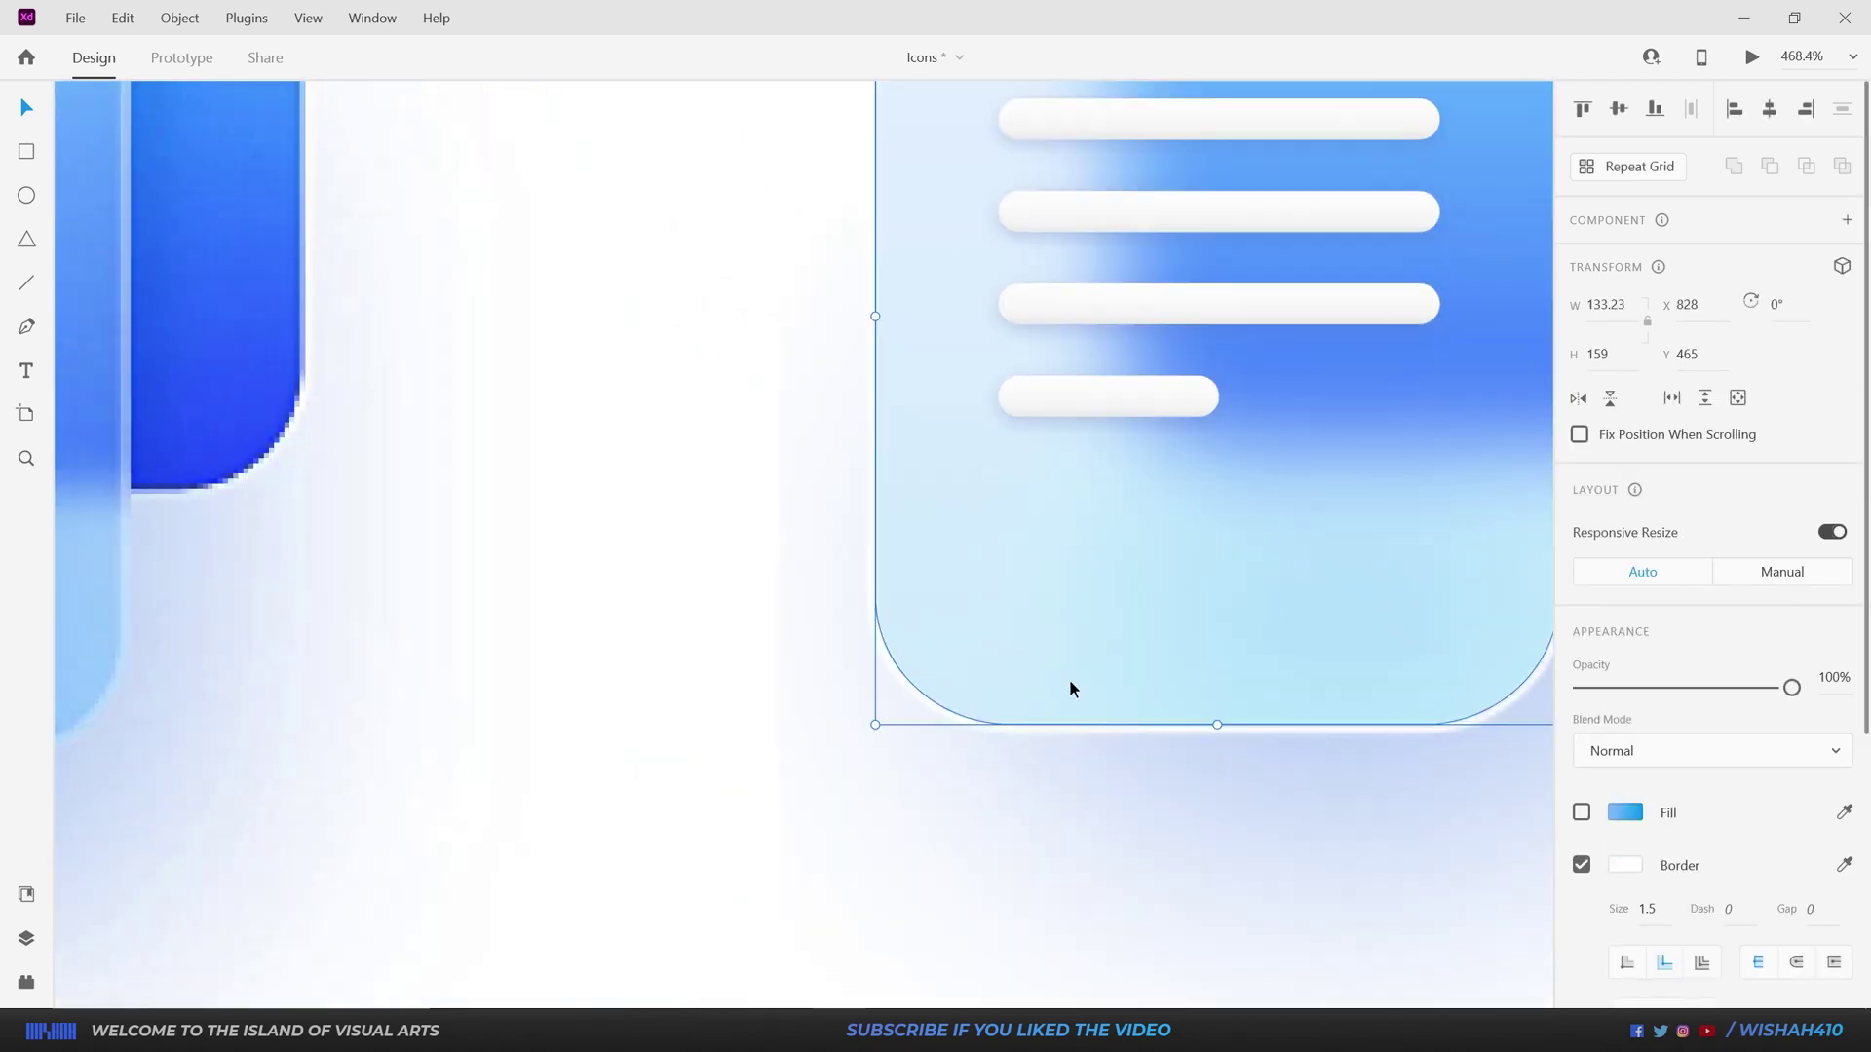
scroll(1219, 697, "down", 3)
scroll(1228, 698, "up", 2)
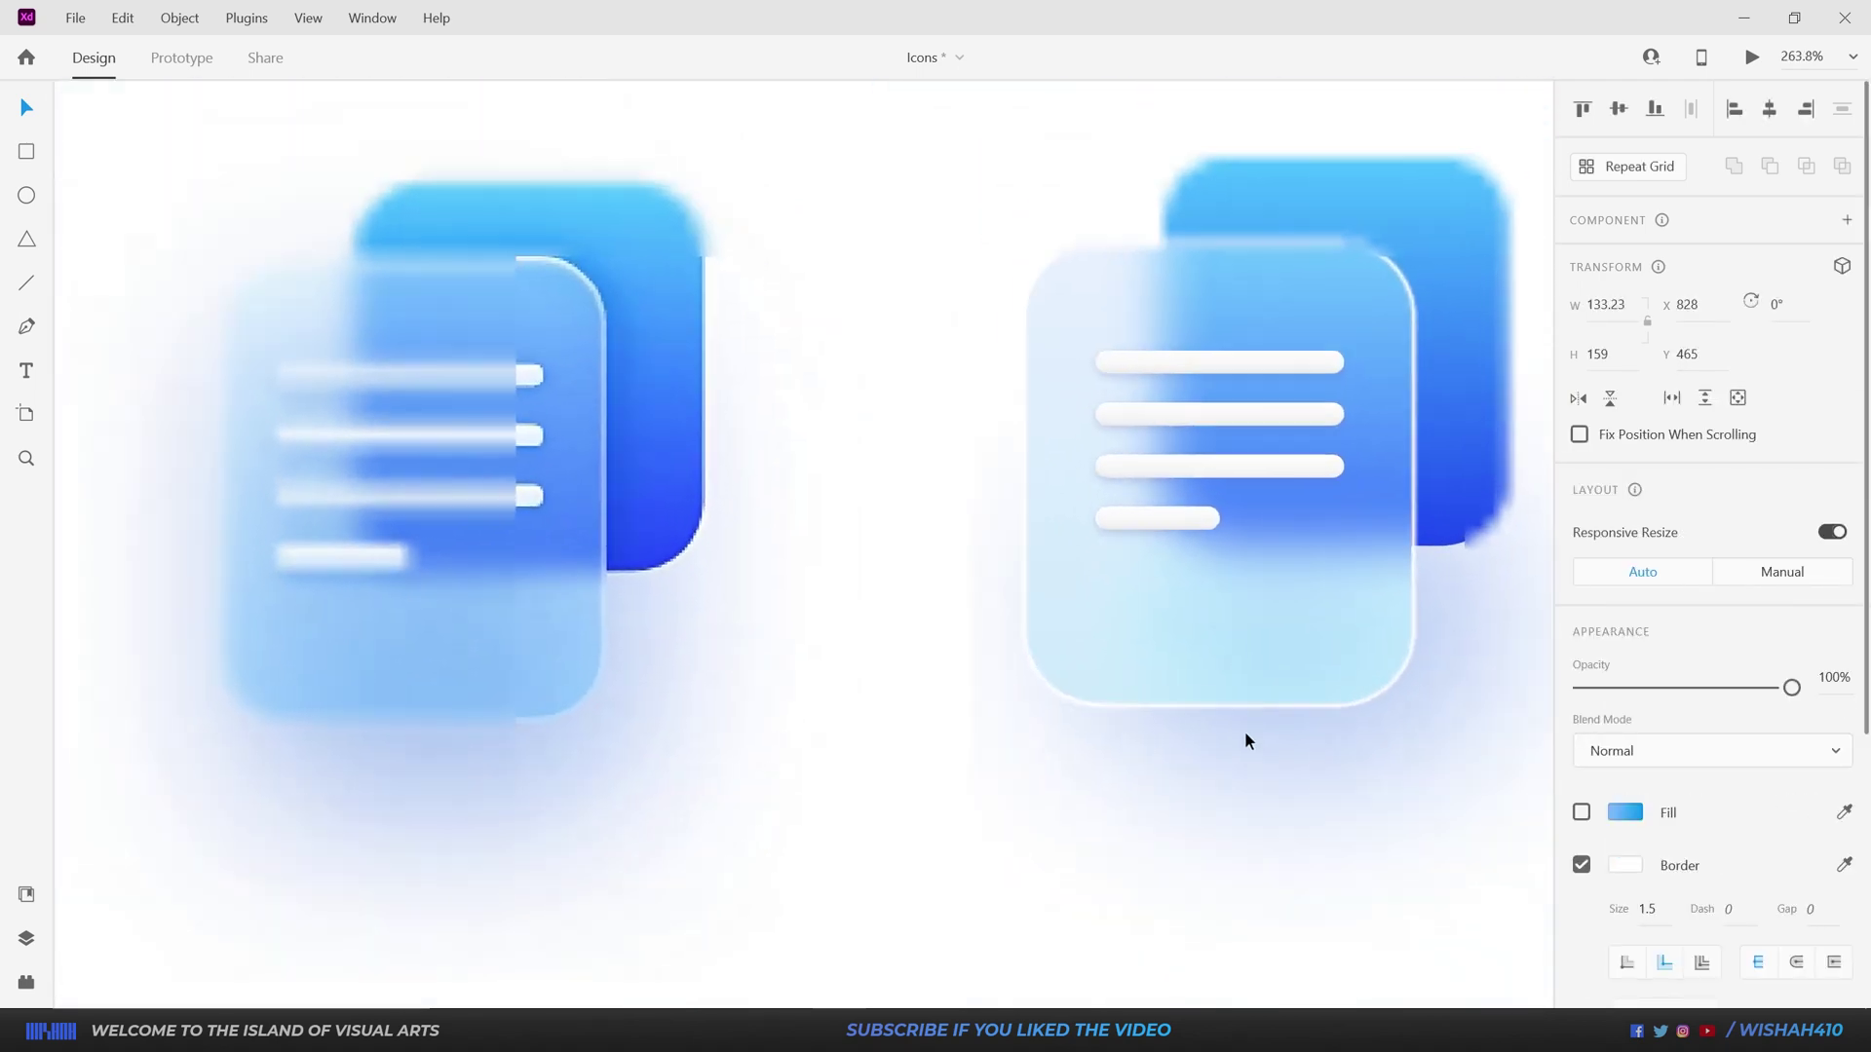
scroll(1248, 736, "up", 2)
scroll(1218, 685, "down", 3)
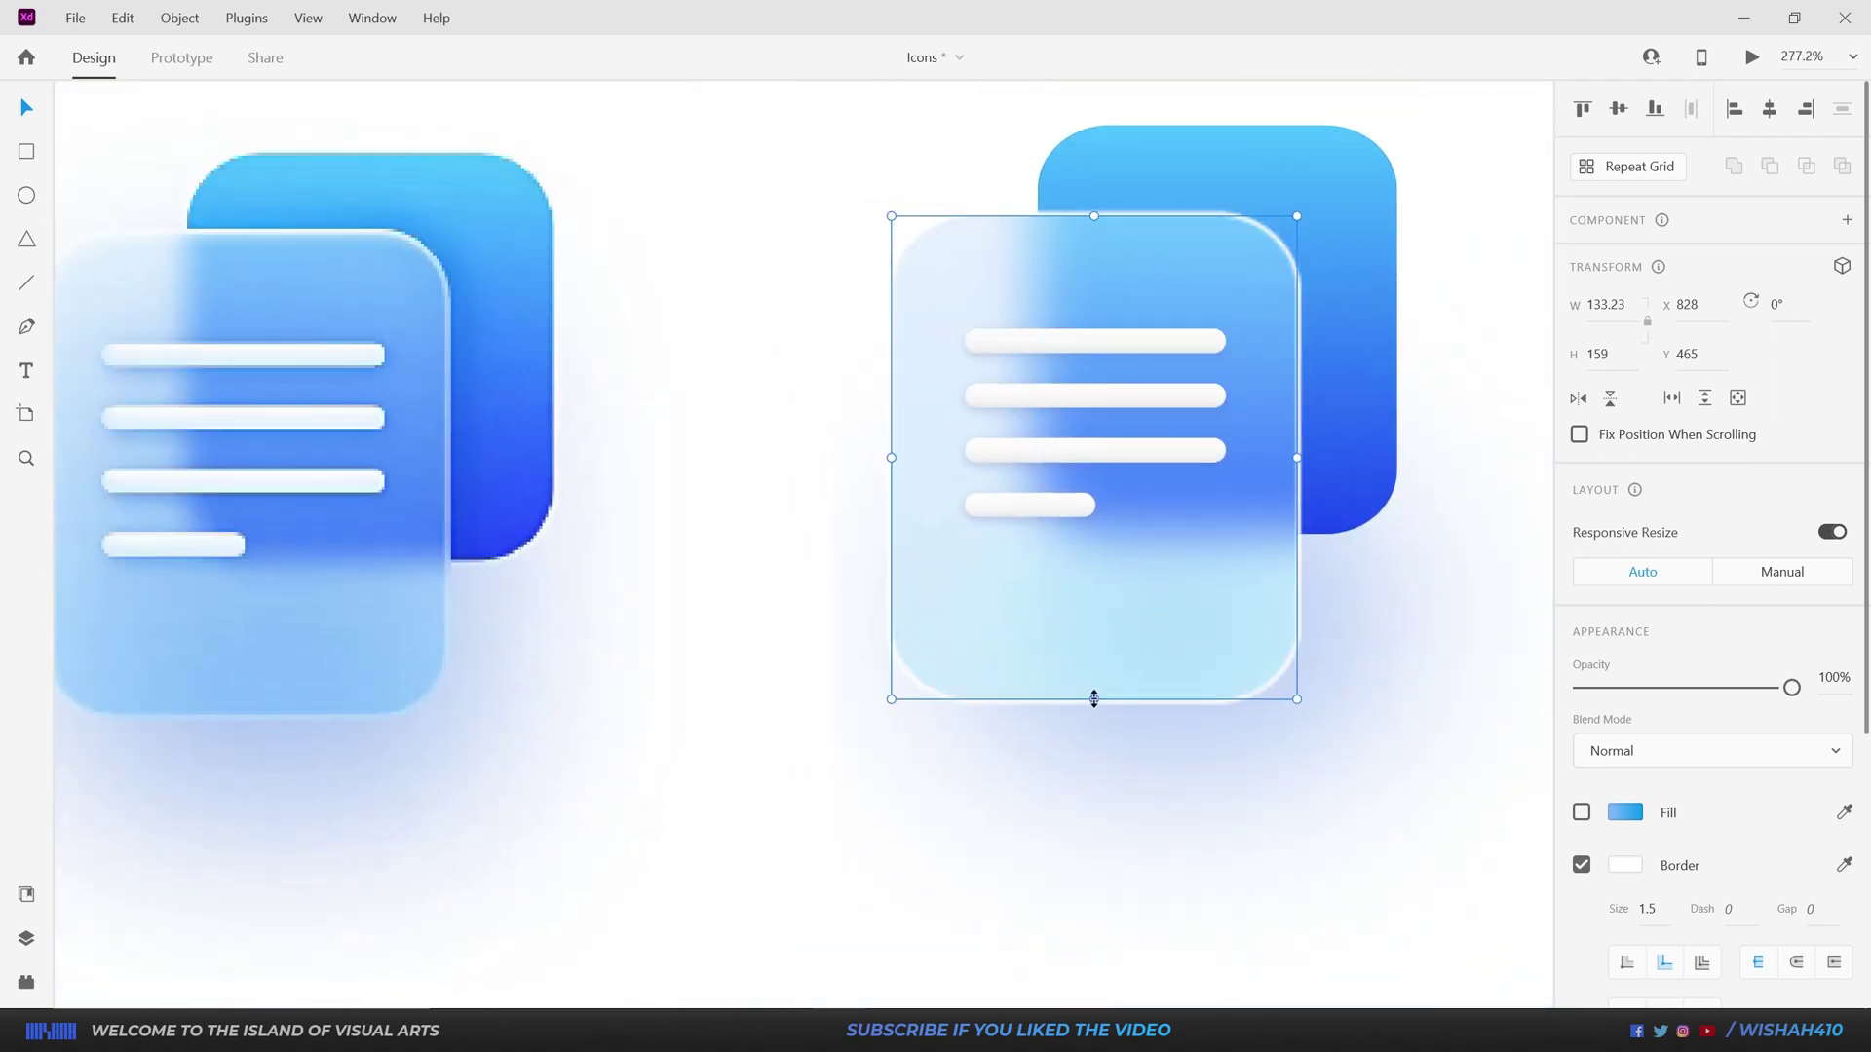
left_click_drag(1094, 699, 1094, 696)
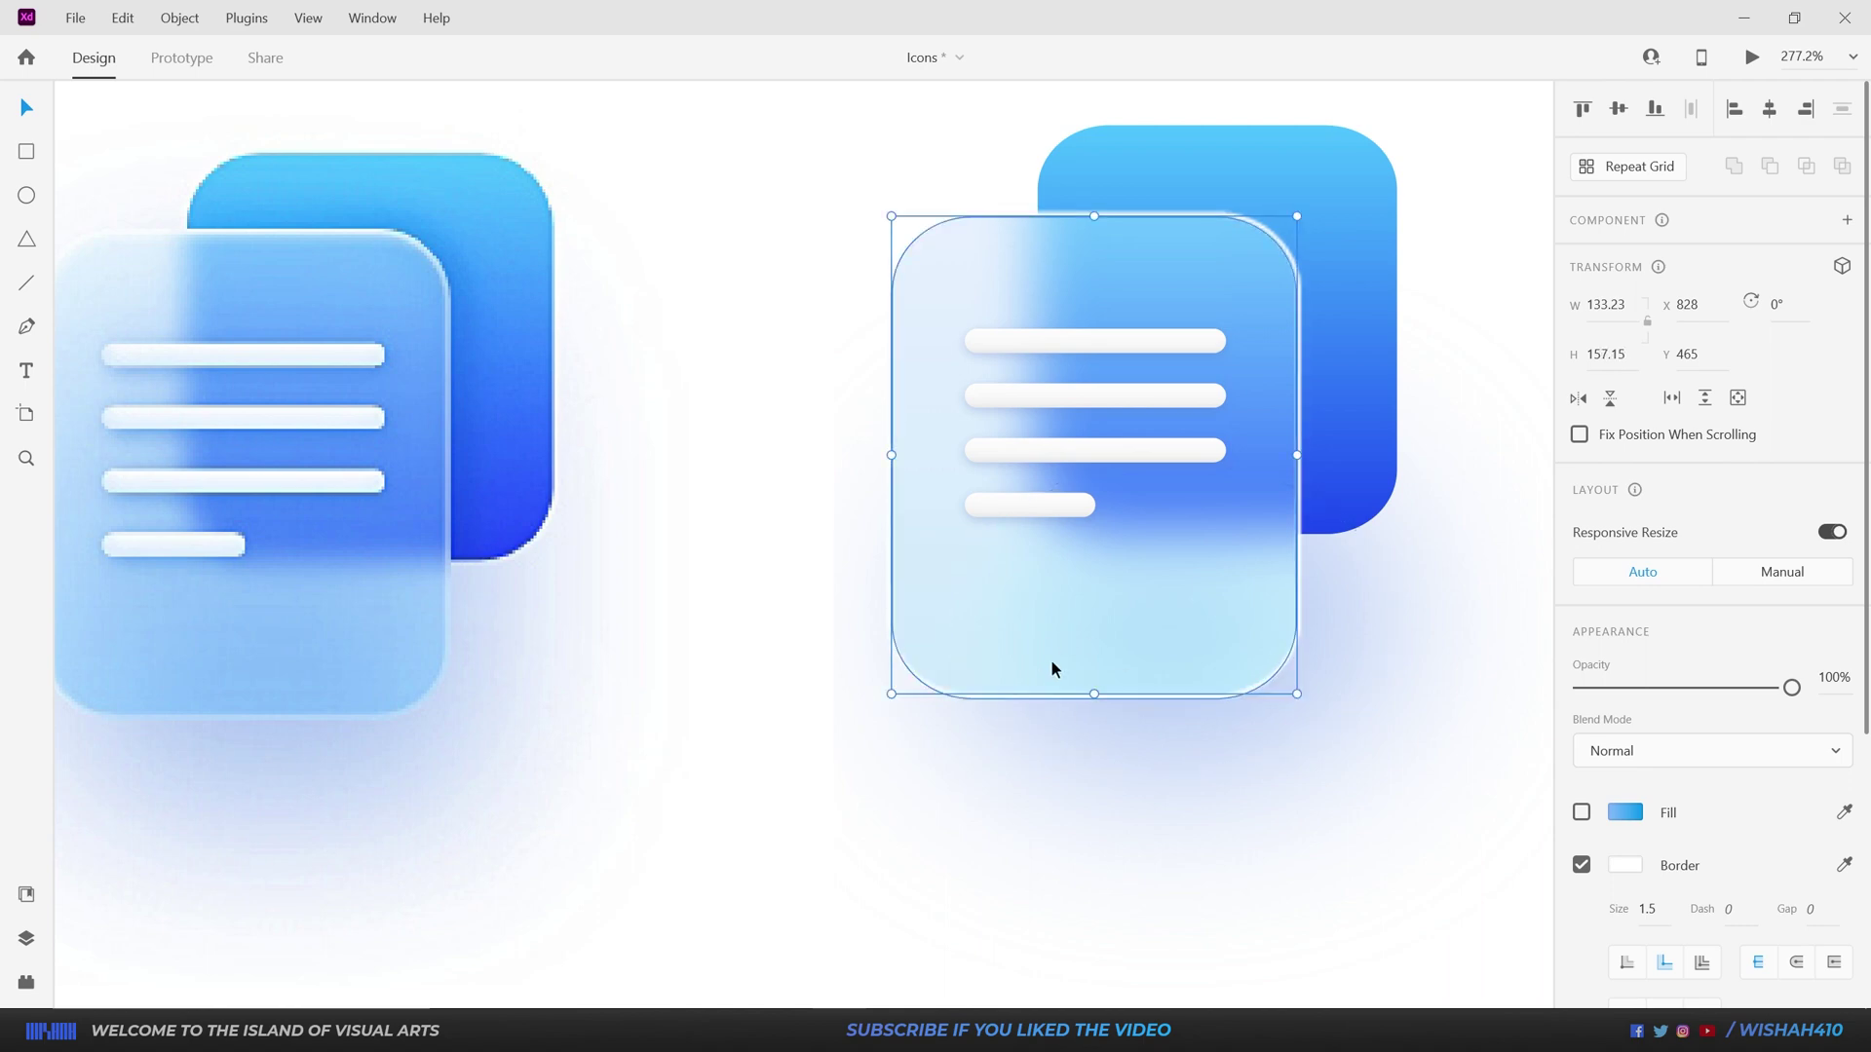
left_click(930, 688)
left_click(1059, 548)
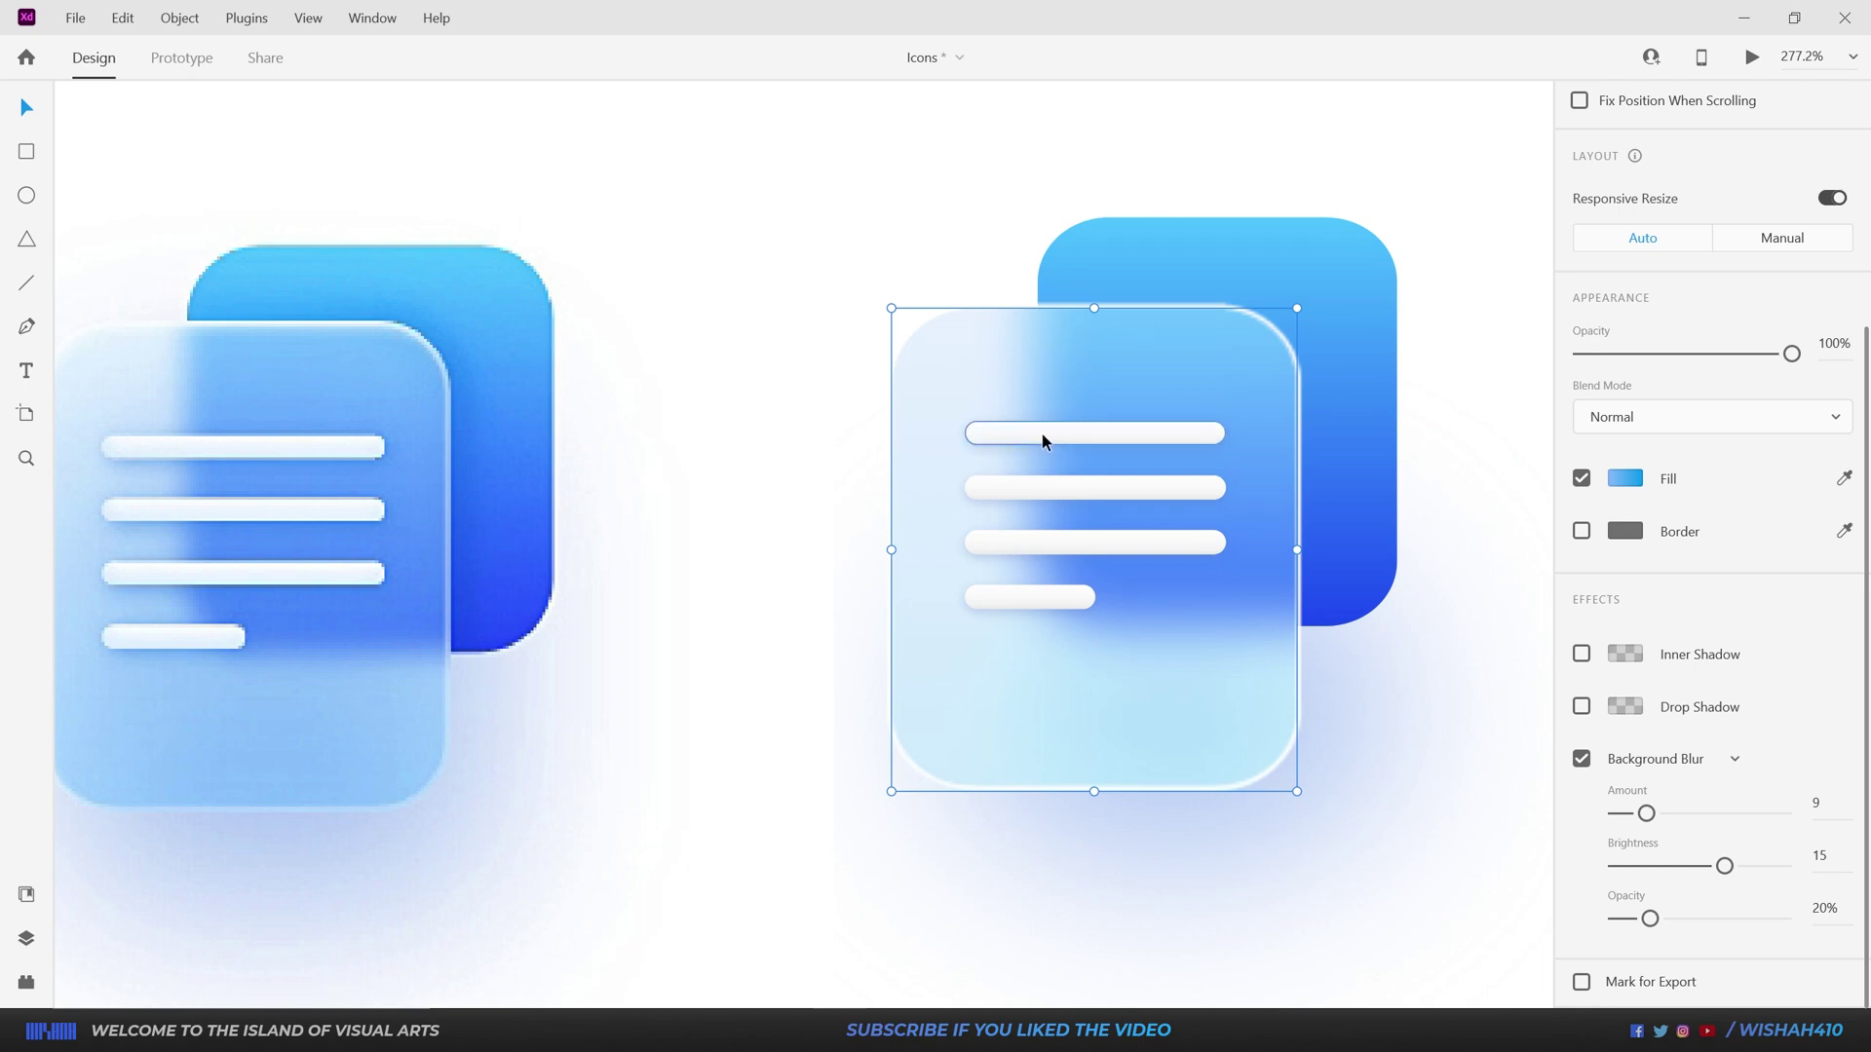
Step: Bring the four white stripes in front of the card
left_click(1072, 439, "shift")
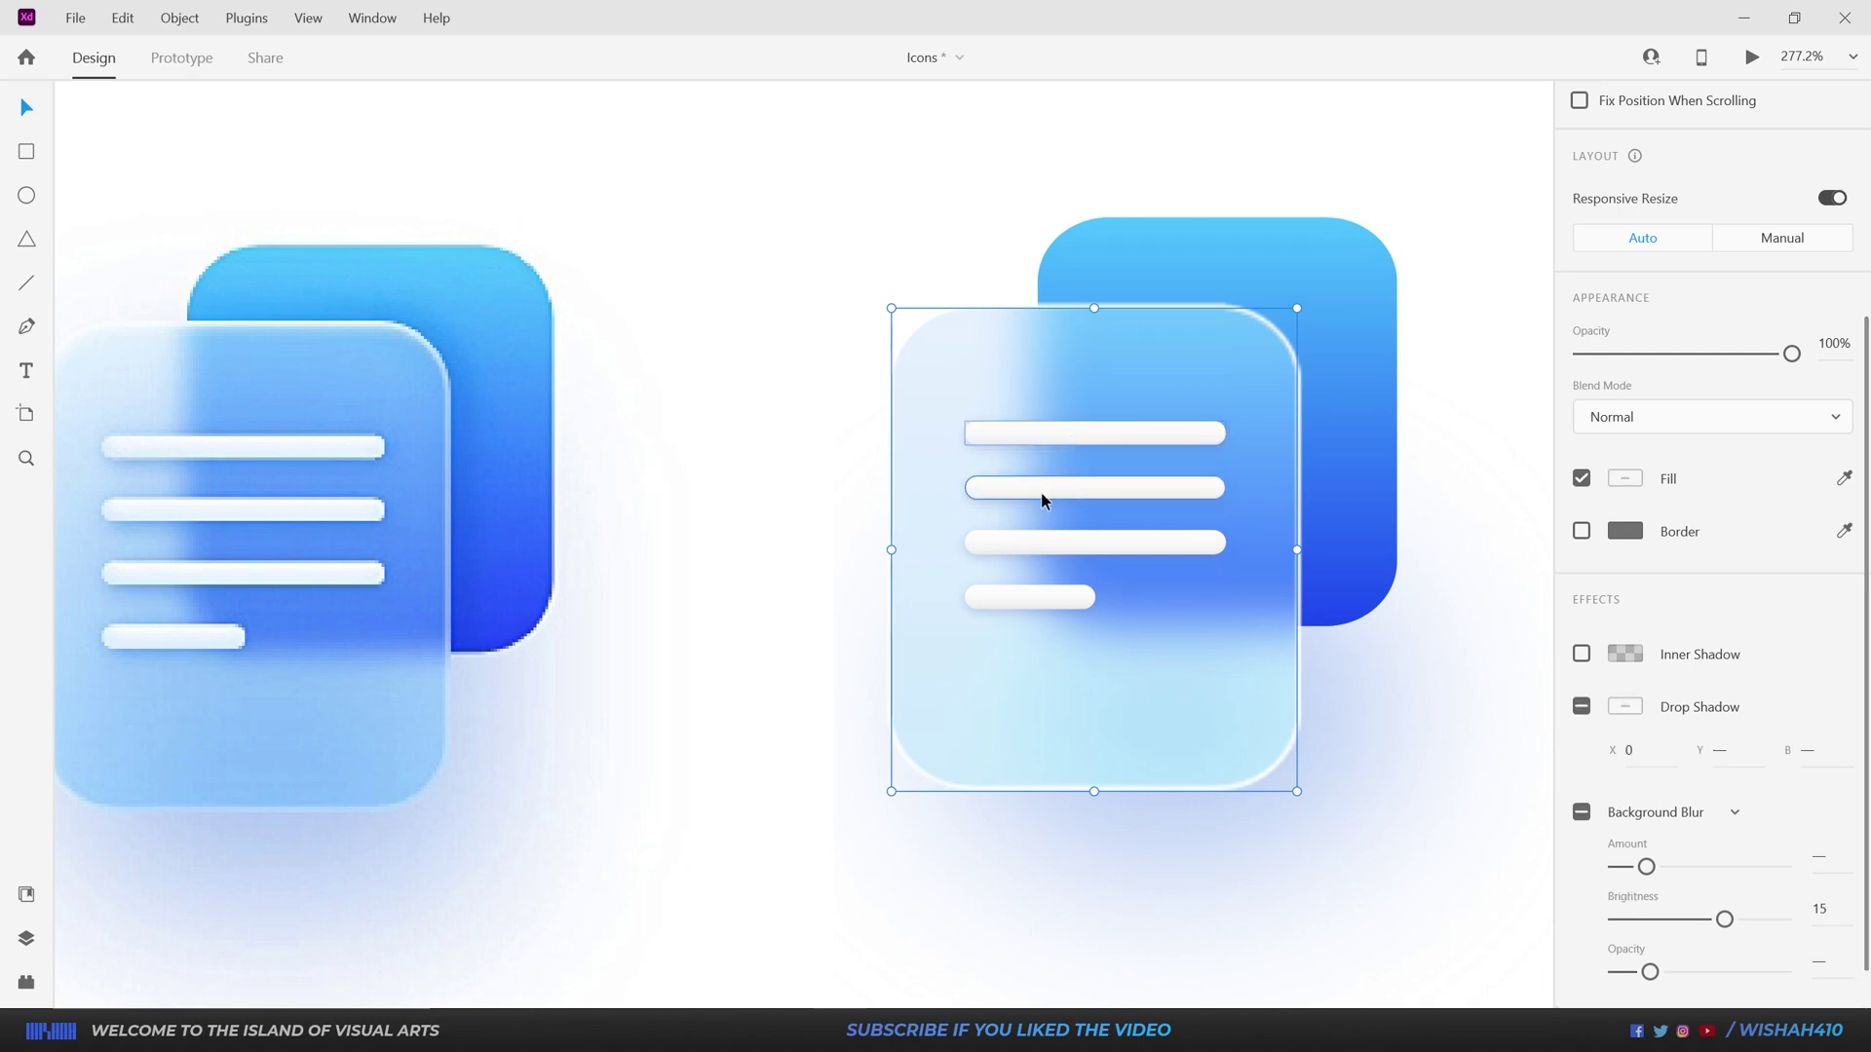
left_click(1042, 499, "shift")
left_click(1031, 542, "shift")
left_click(1019, 599, "shift")
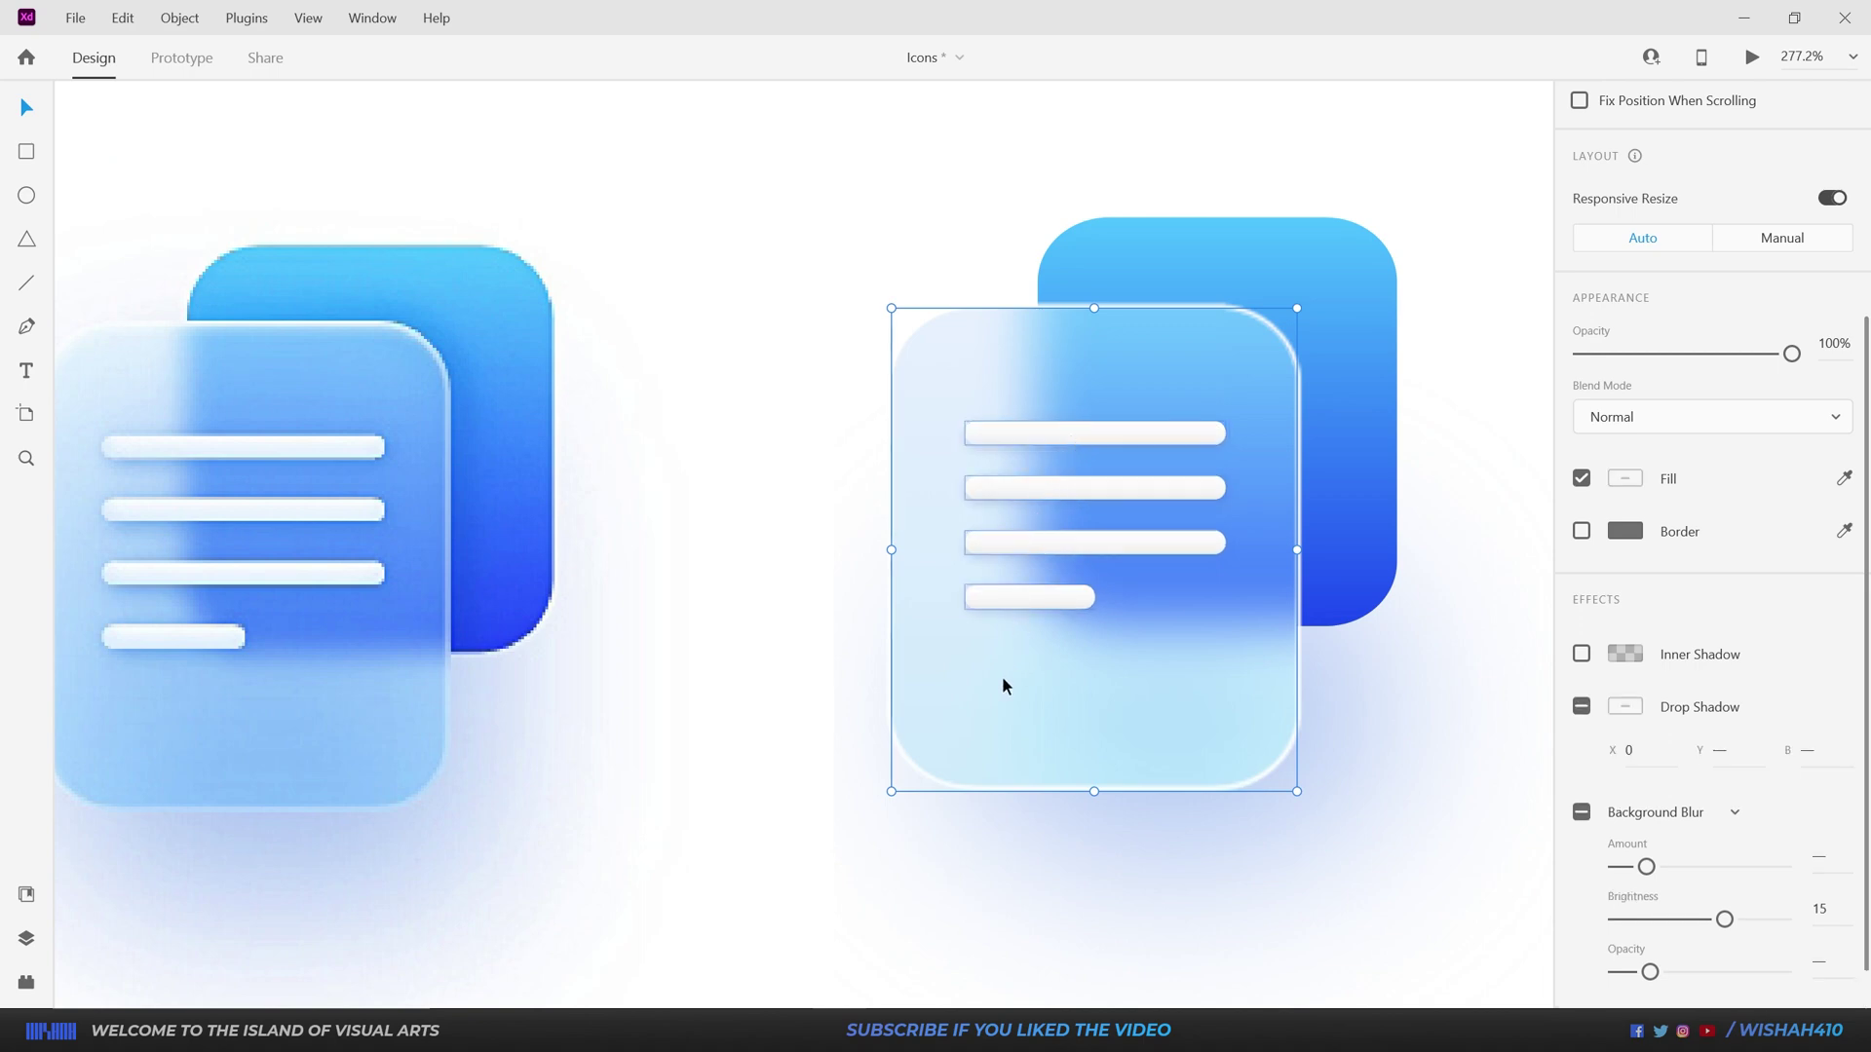
right_click(1012, 635)
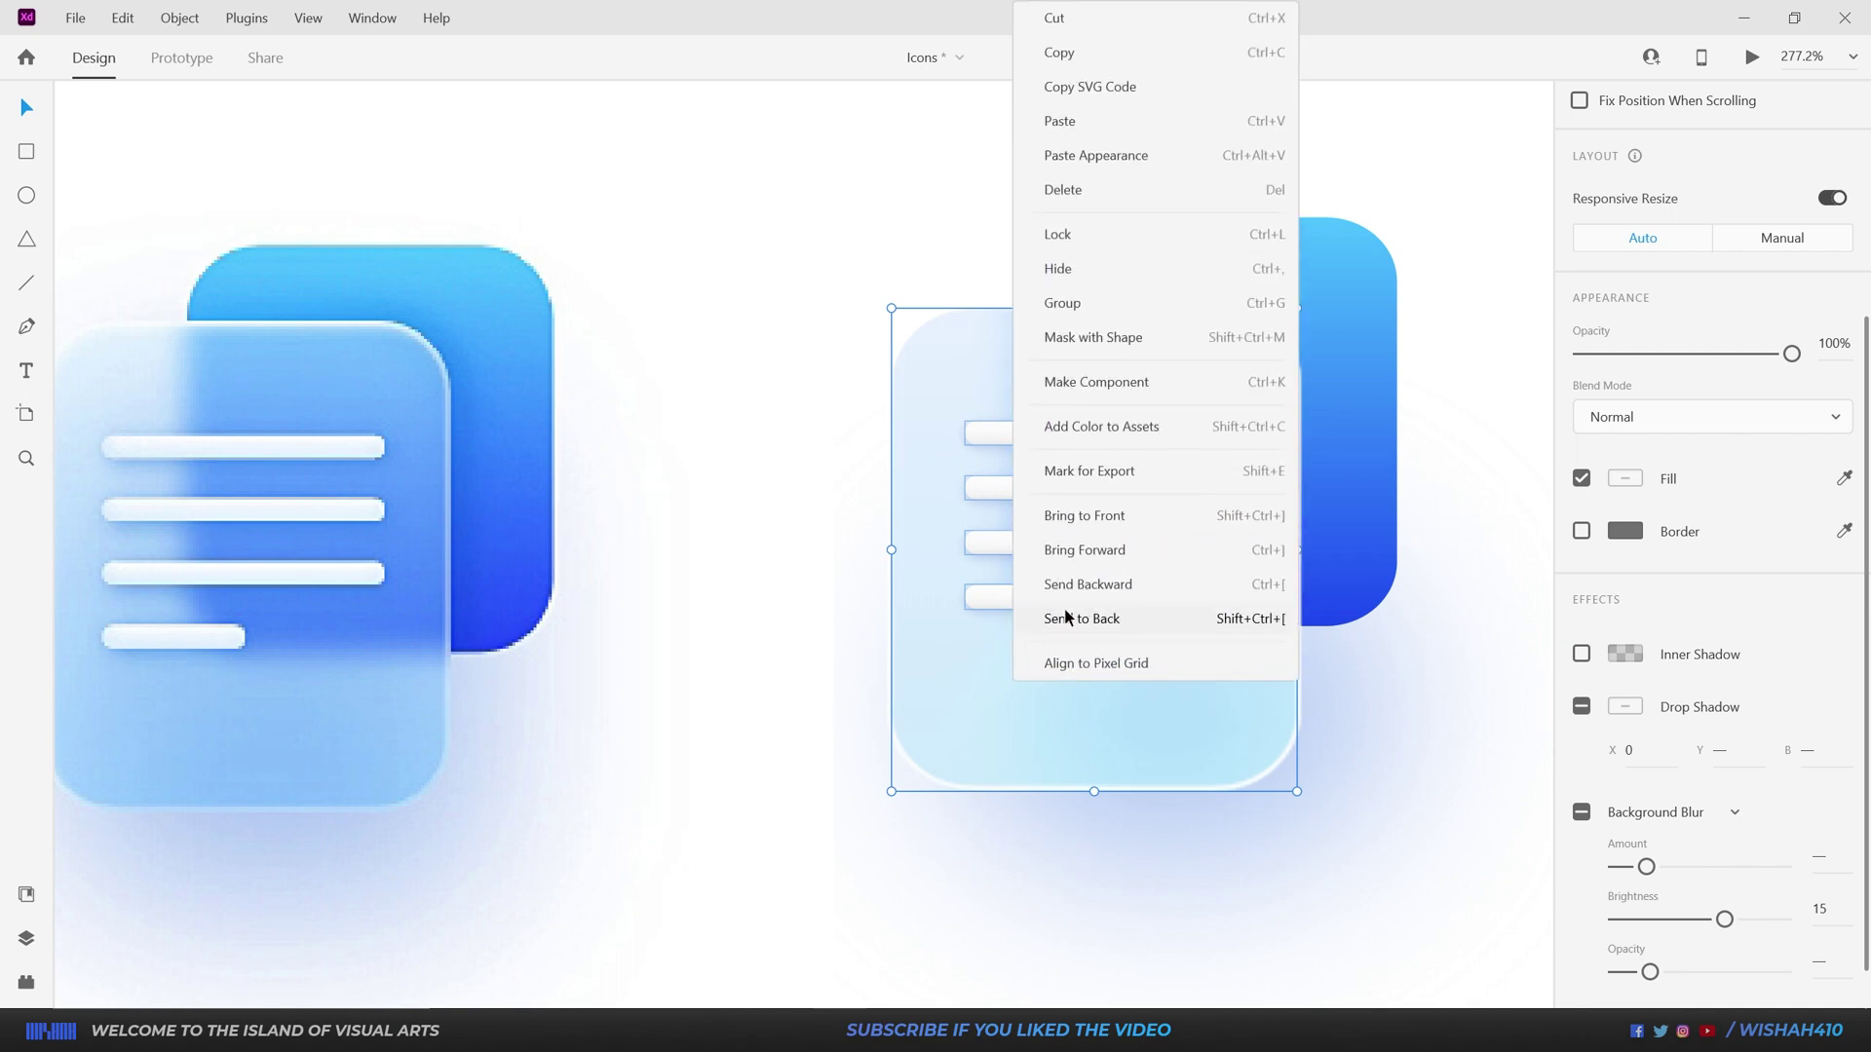
left_click(1099, 519)
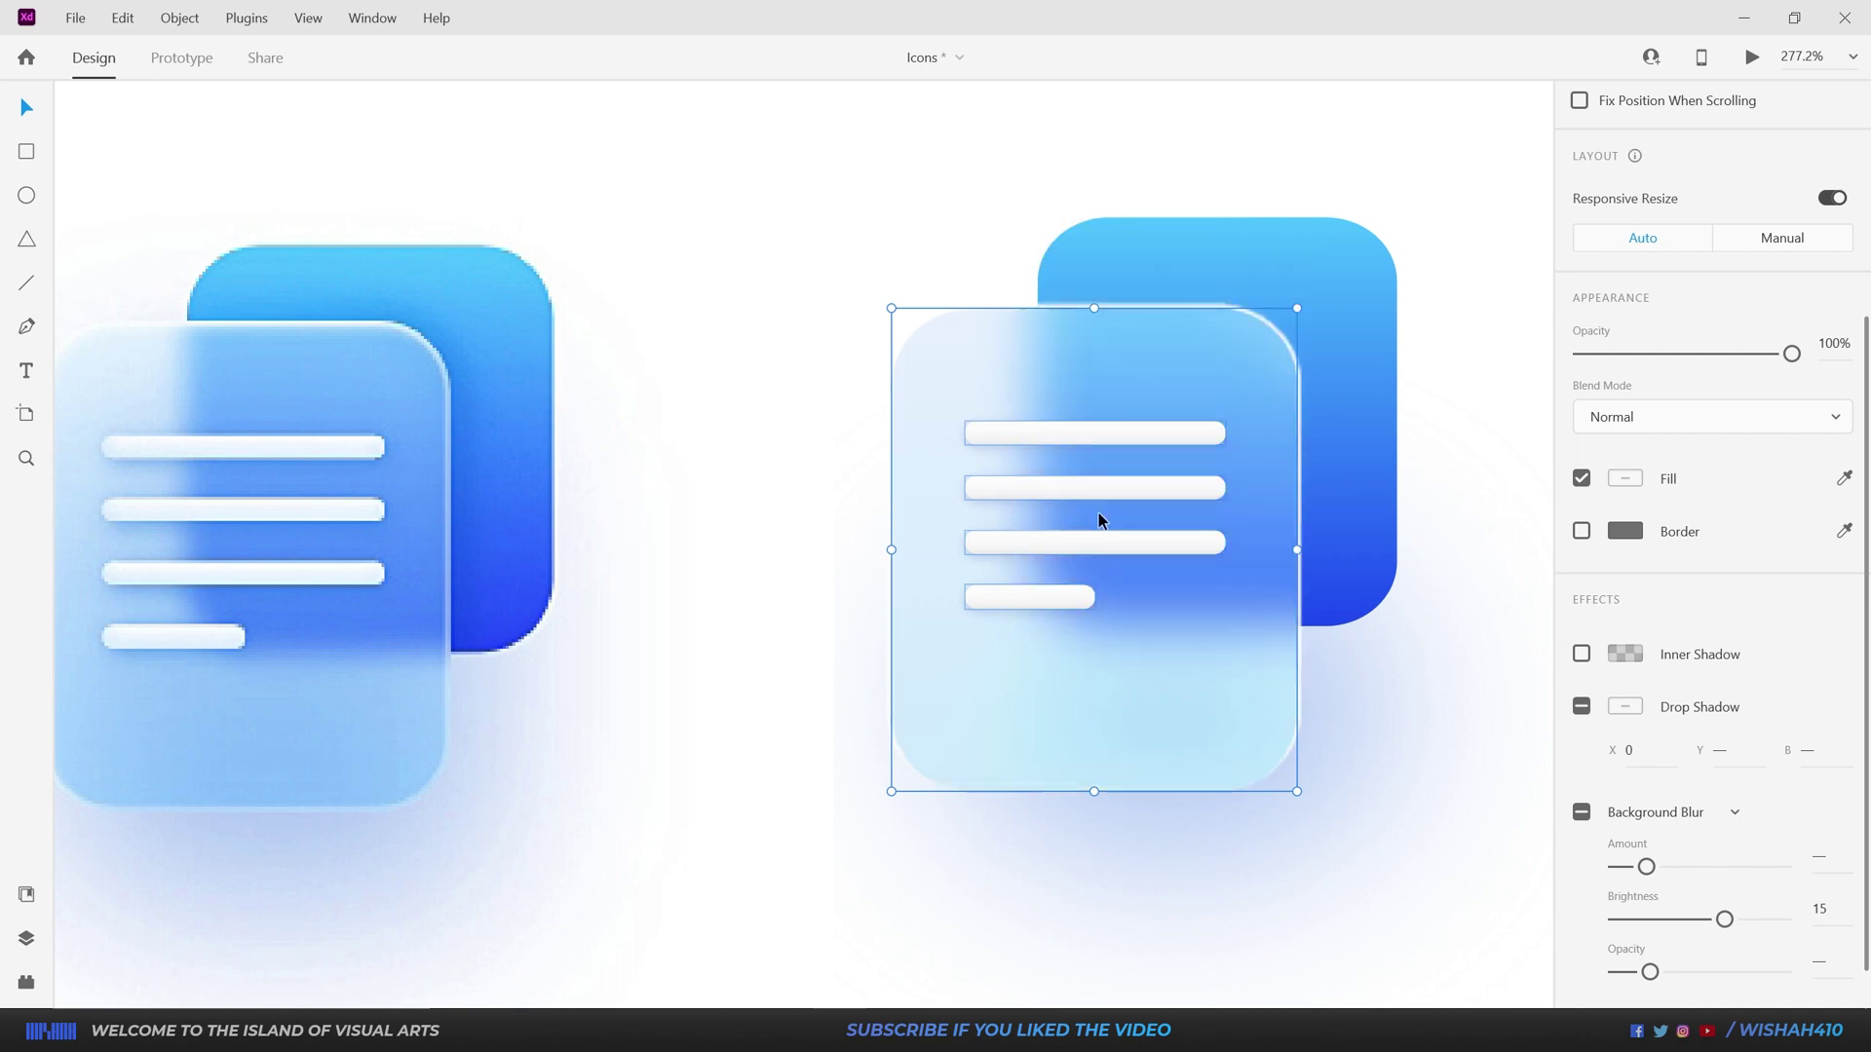
left_click(1471, 701)
scroll(1202, 901, "up", 5)
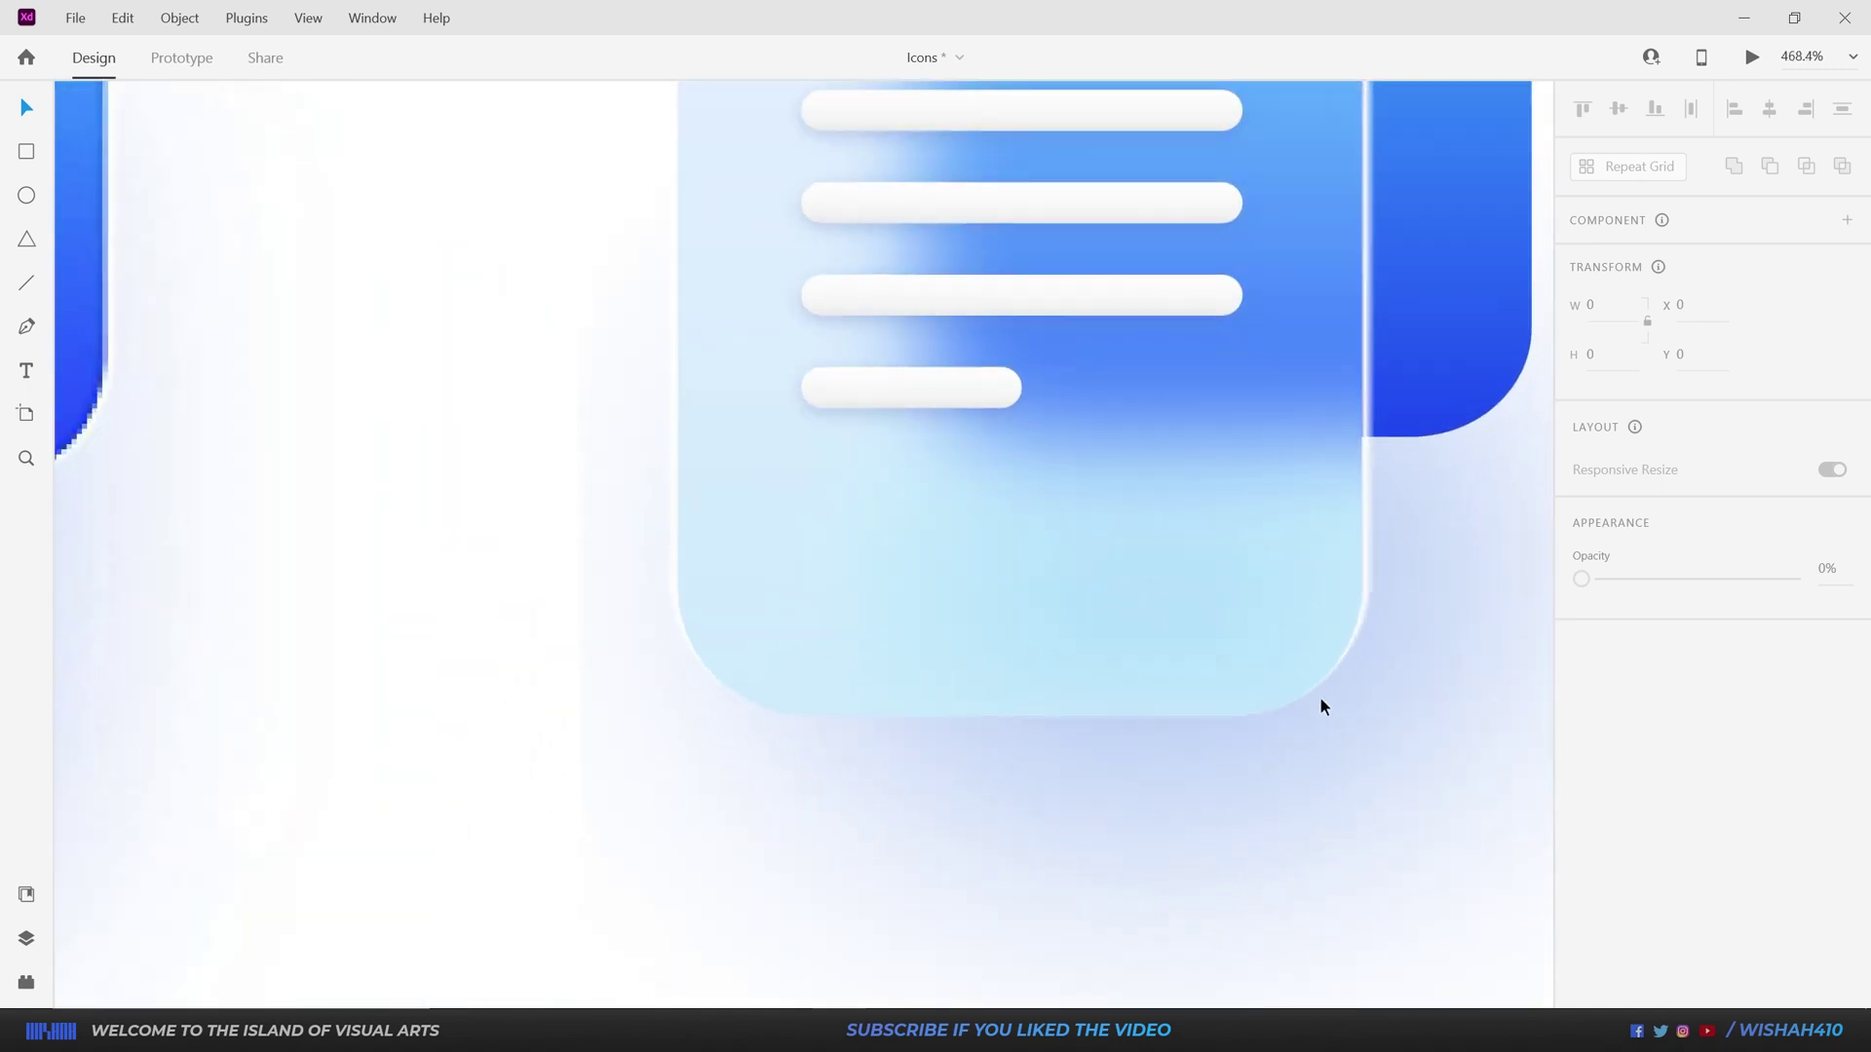
left_click(1364, 604)
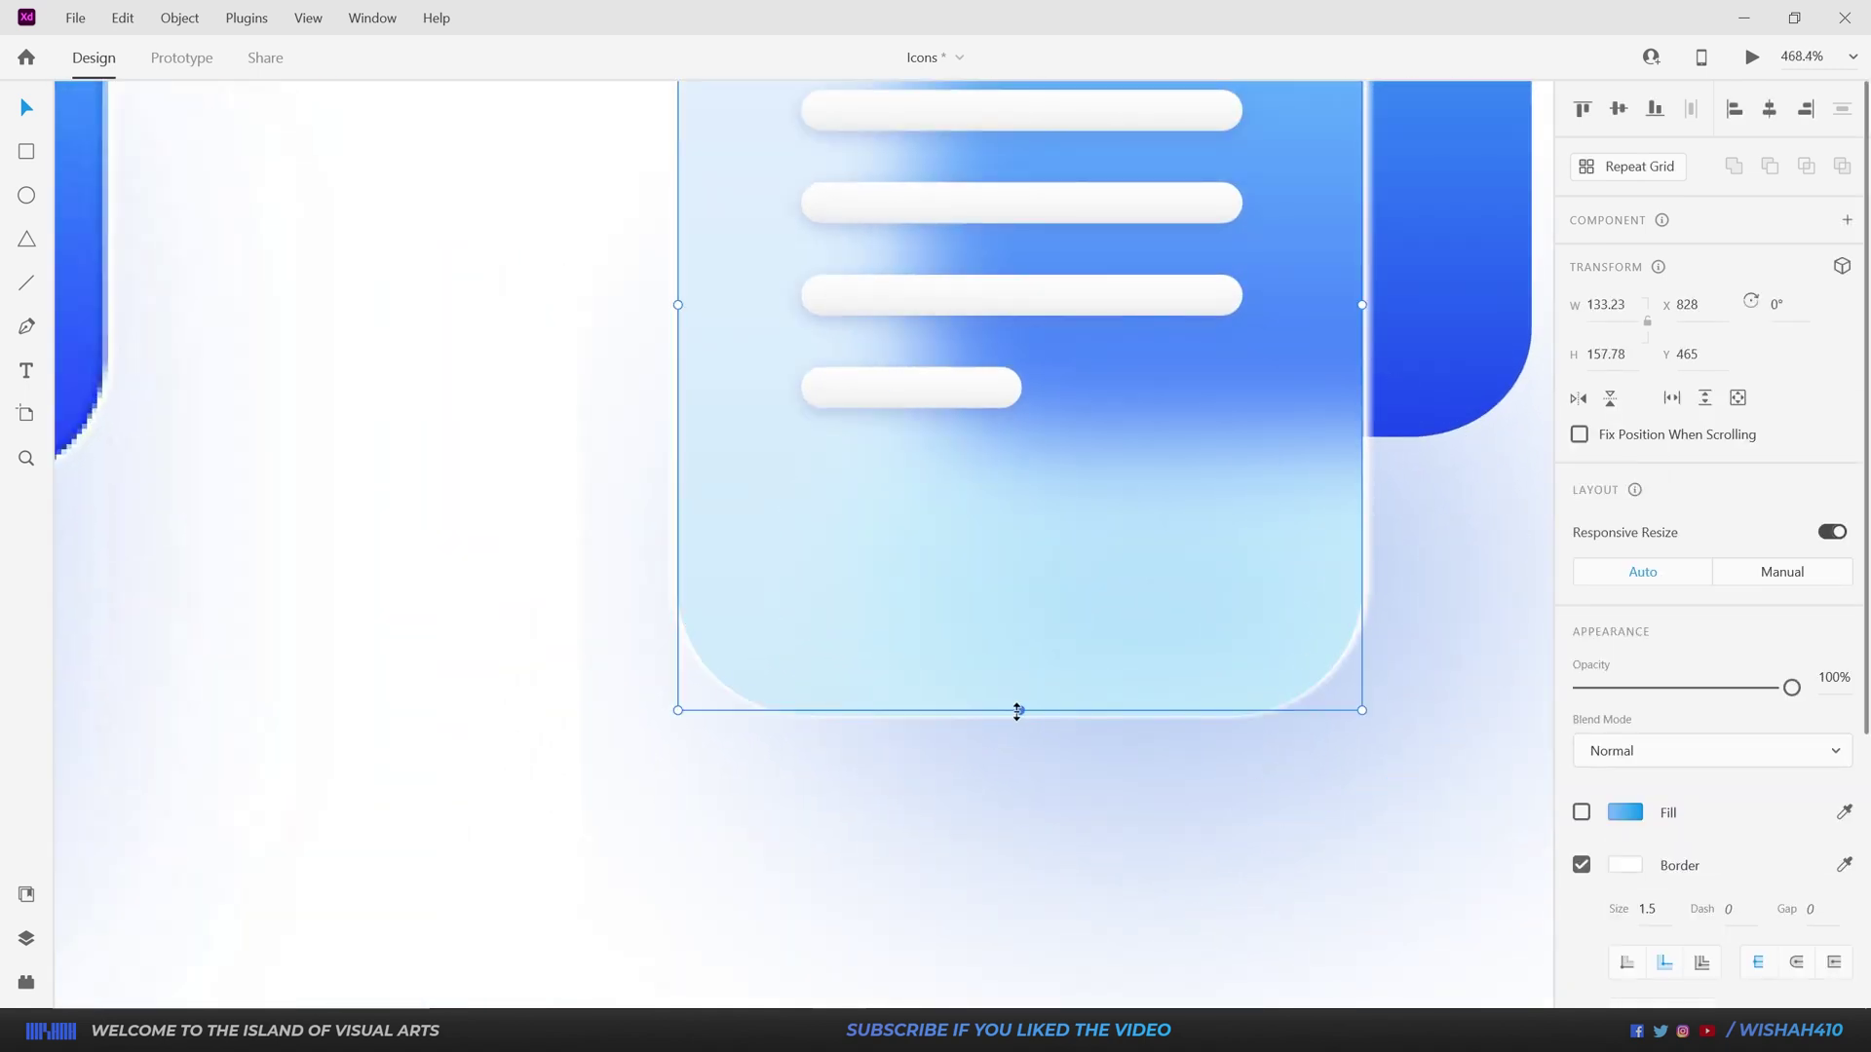
scroll(1219, 723, "down", 5)
Step: Reposition the shadow ellipse and set the front card's right gradient stop to #3FA5E0
scroll(1219, 723, "down", 3)
left_click(1142, 752)
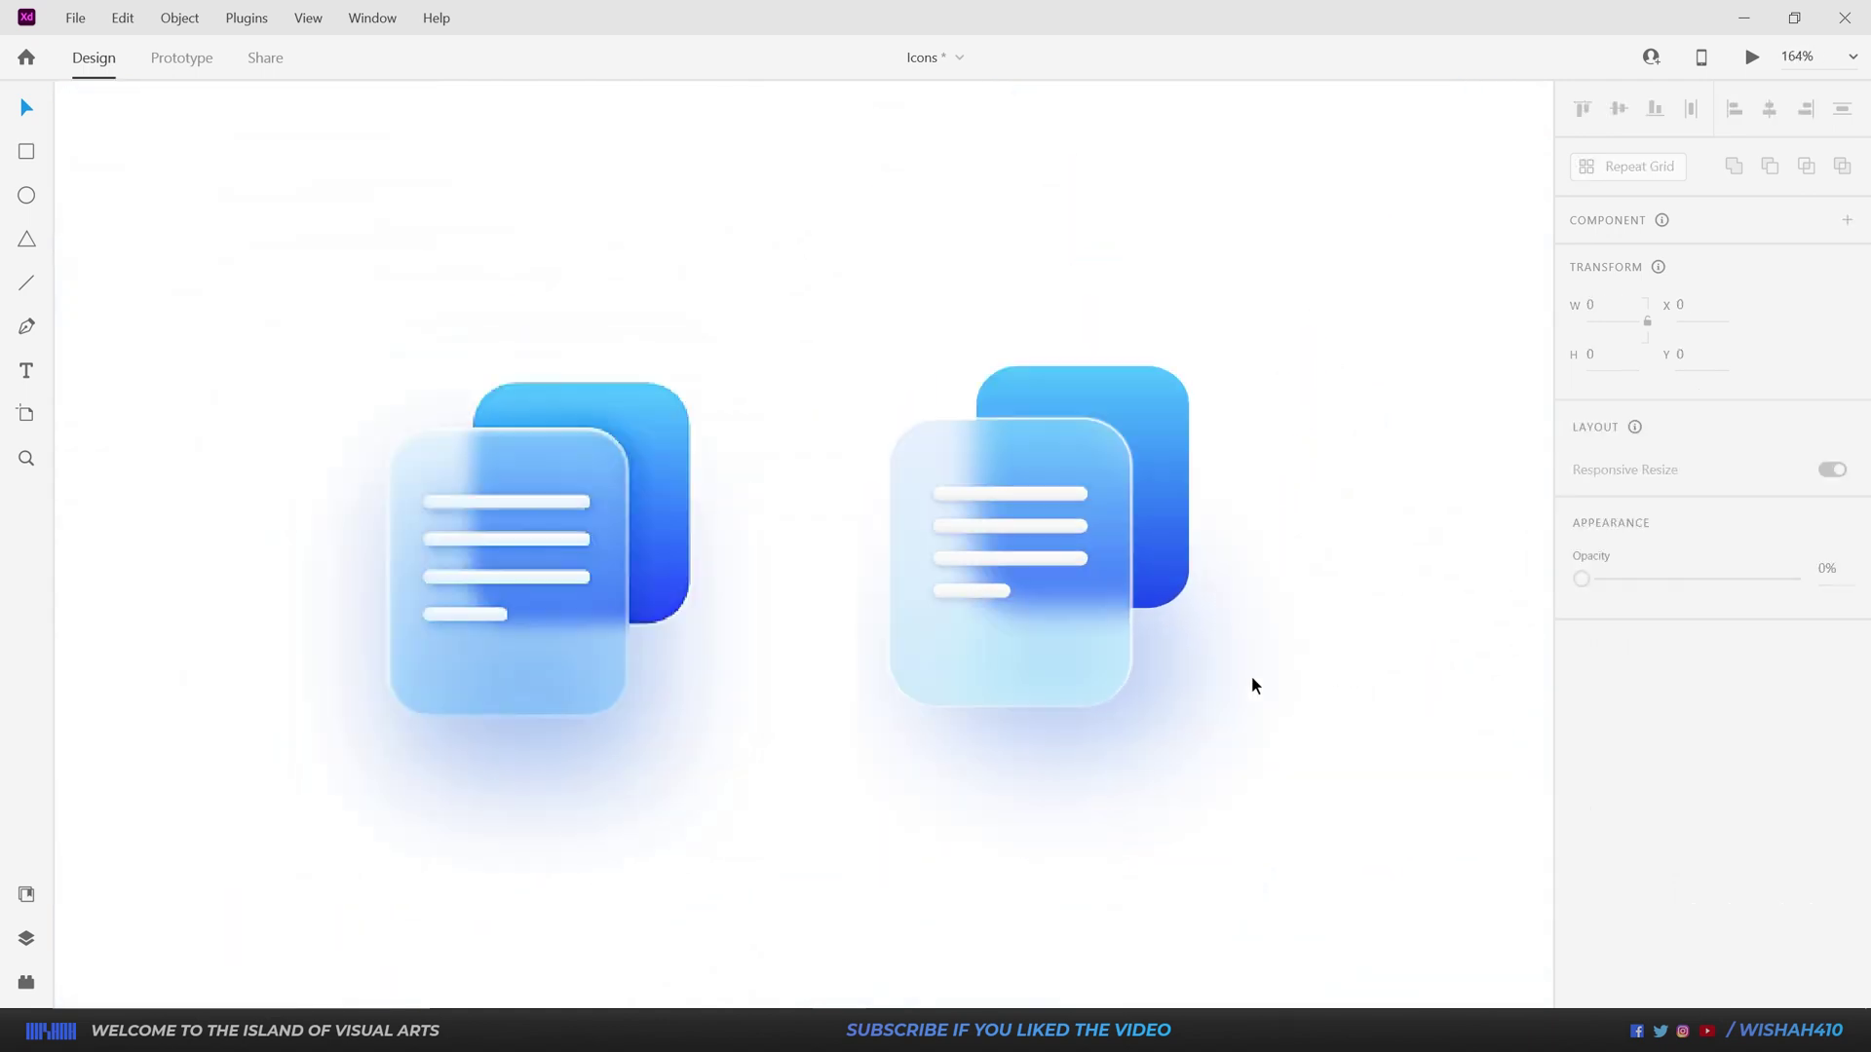
mouse_move(1130, 702)
left_mouse_down()
mouse_move(1168, 874)
mouse_move(1130, 694)
left_mouse_up()
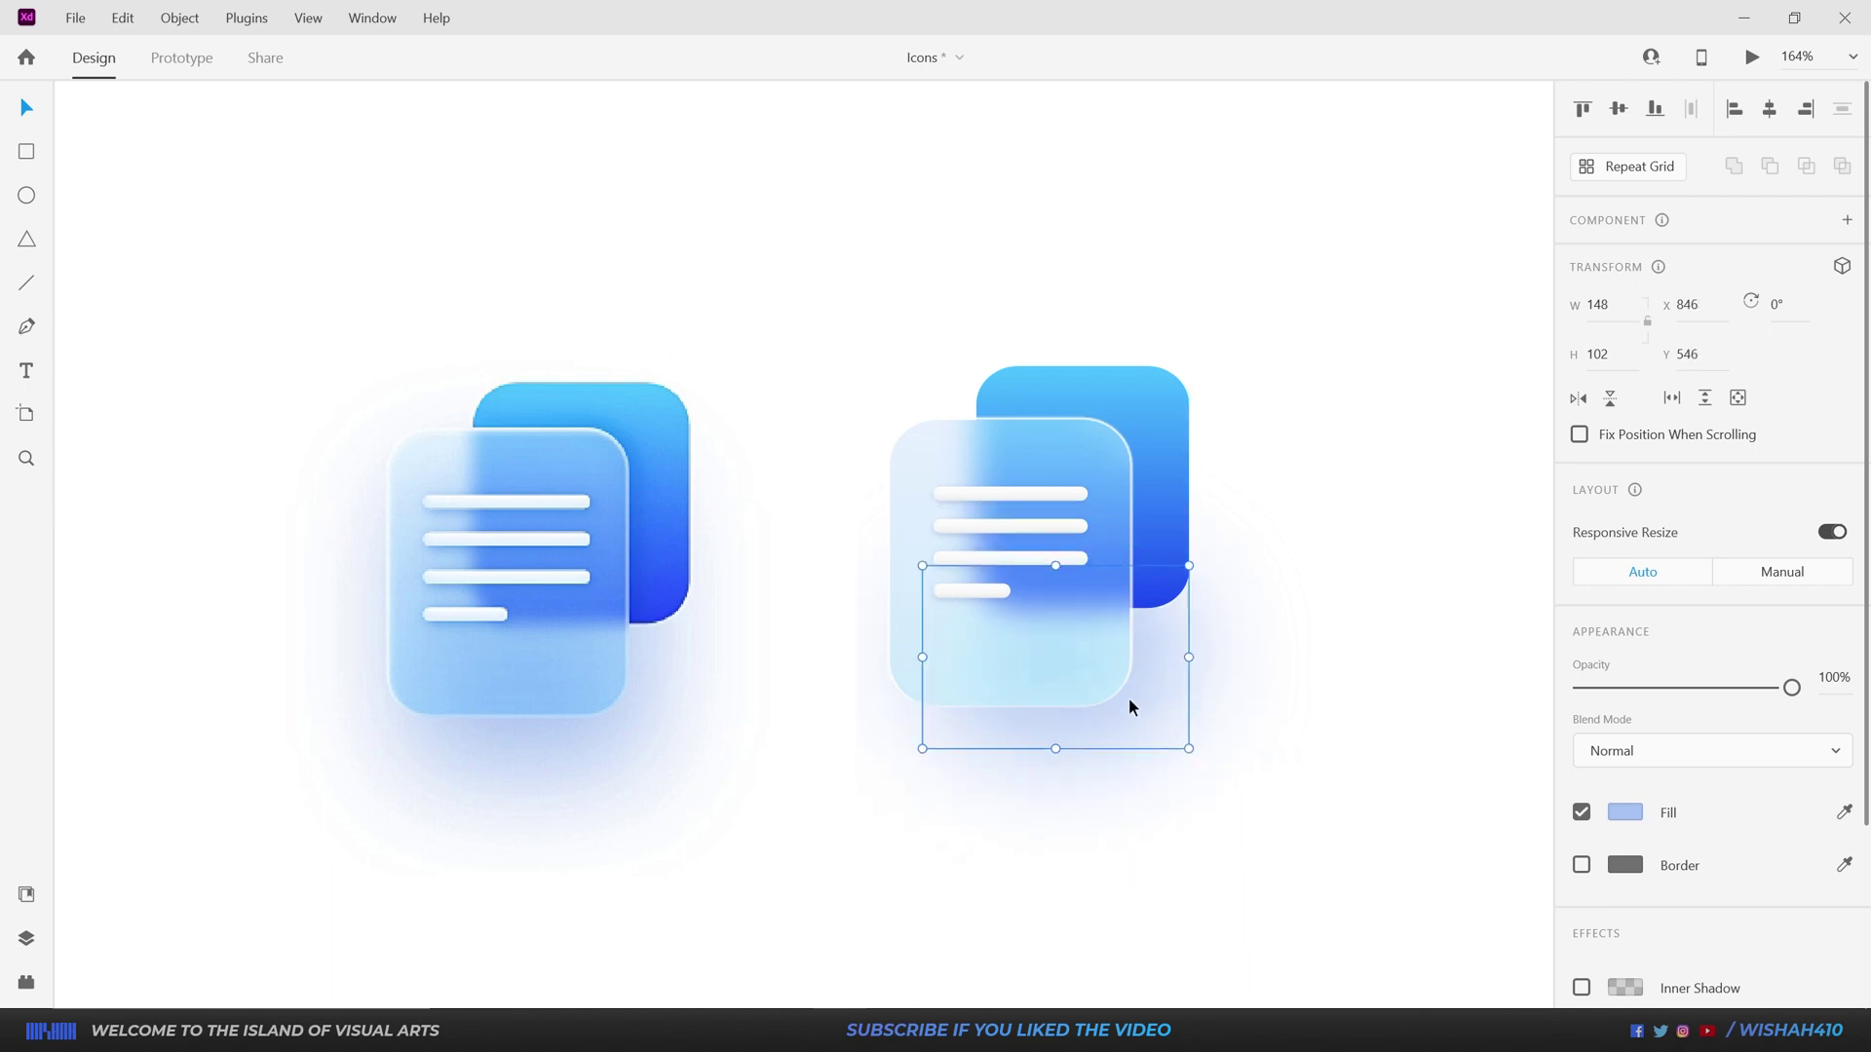
left_click(1013, 670)
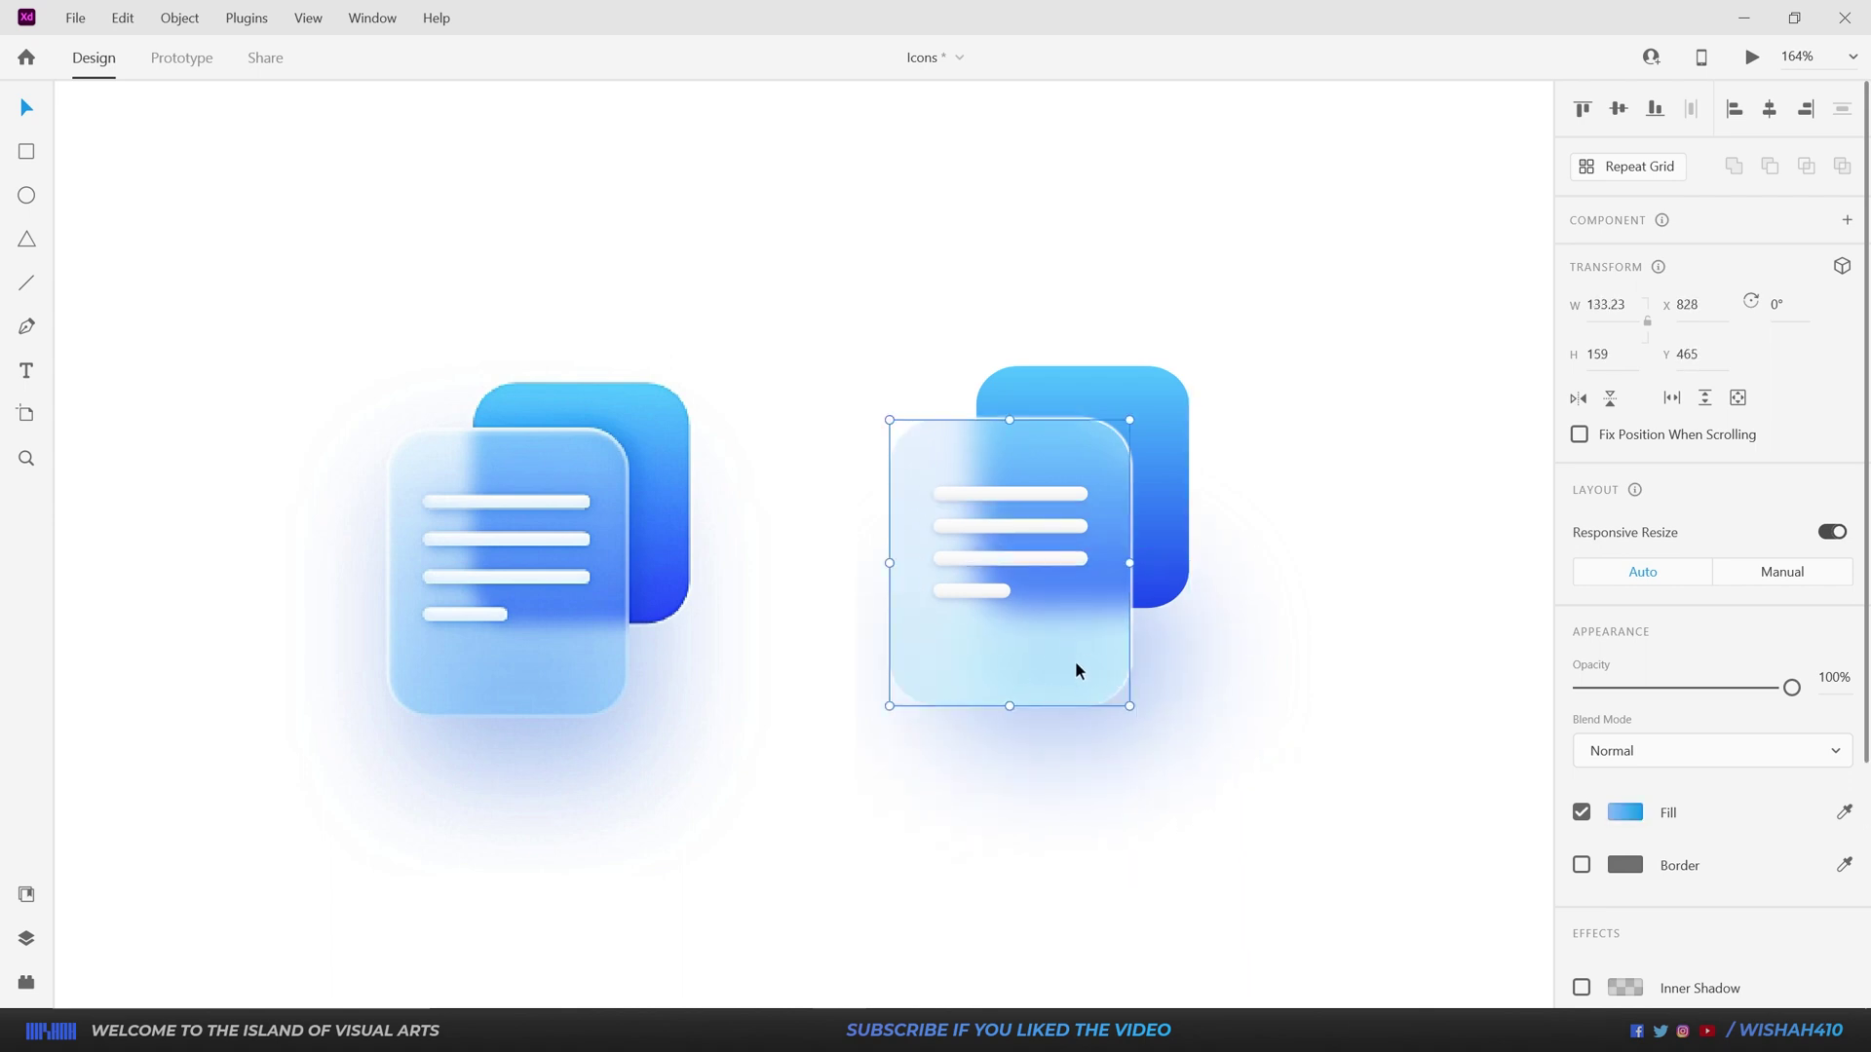
left_click(1625, 811)
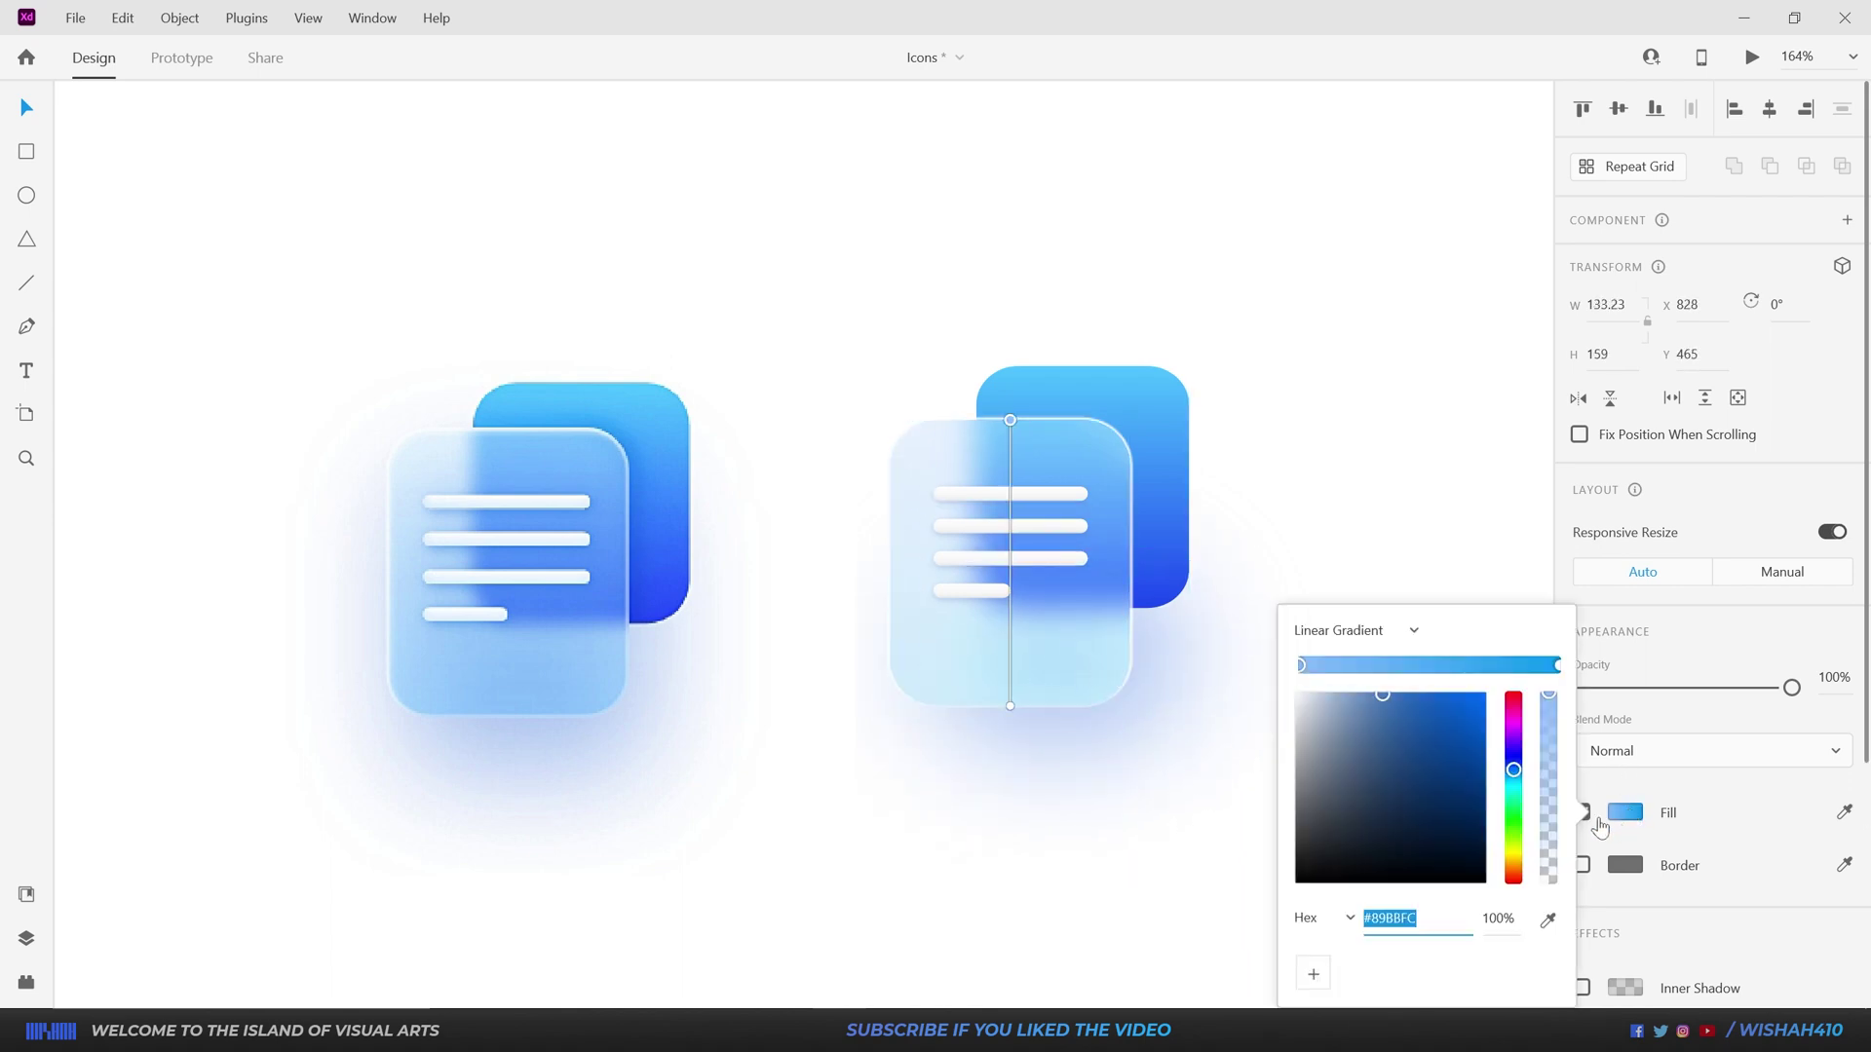
left_click(1560, 665)
mouse_move(1452, 738)
left_mouse_down()
mouse_move(1416, 718)
mouse_move(1453, 718)
left_mouse_up()
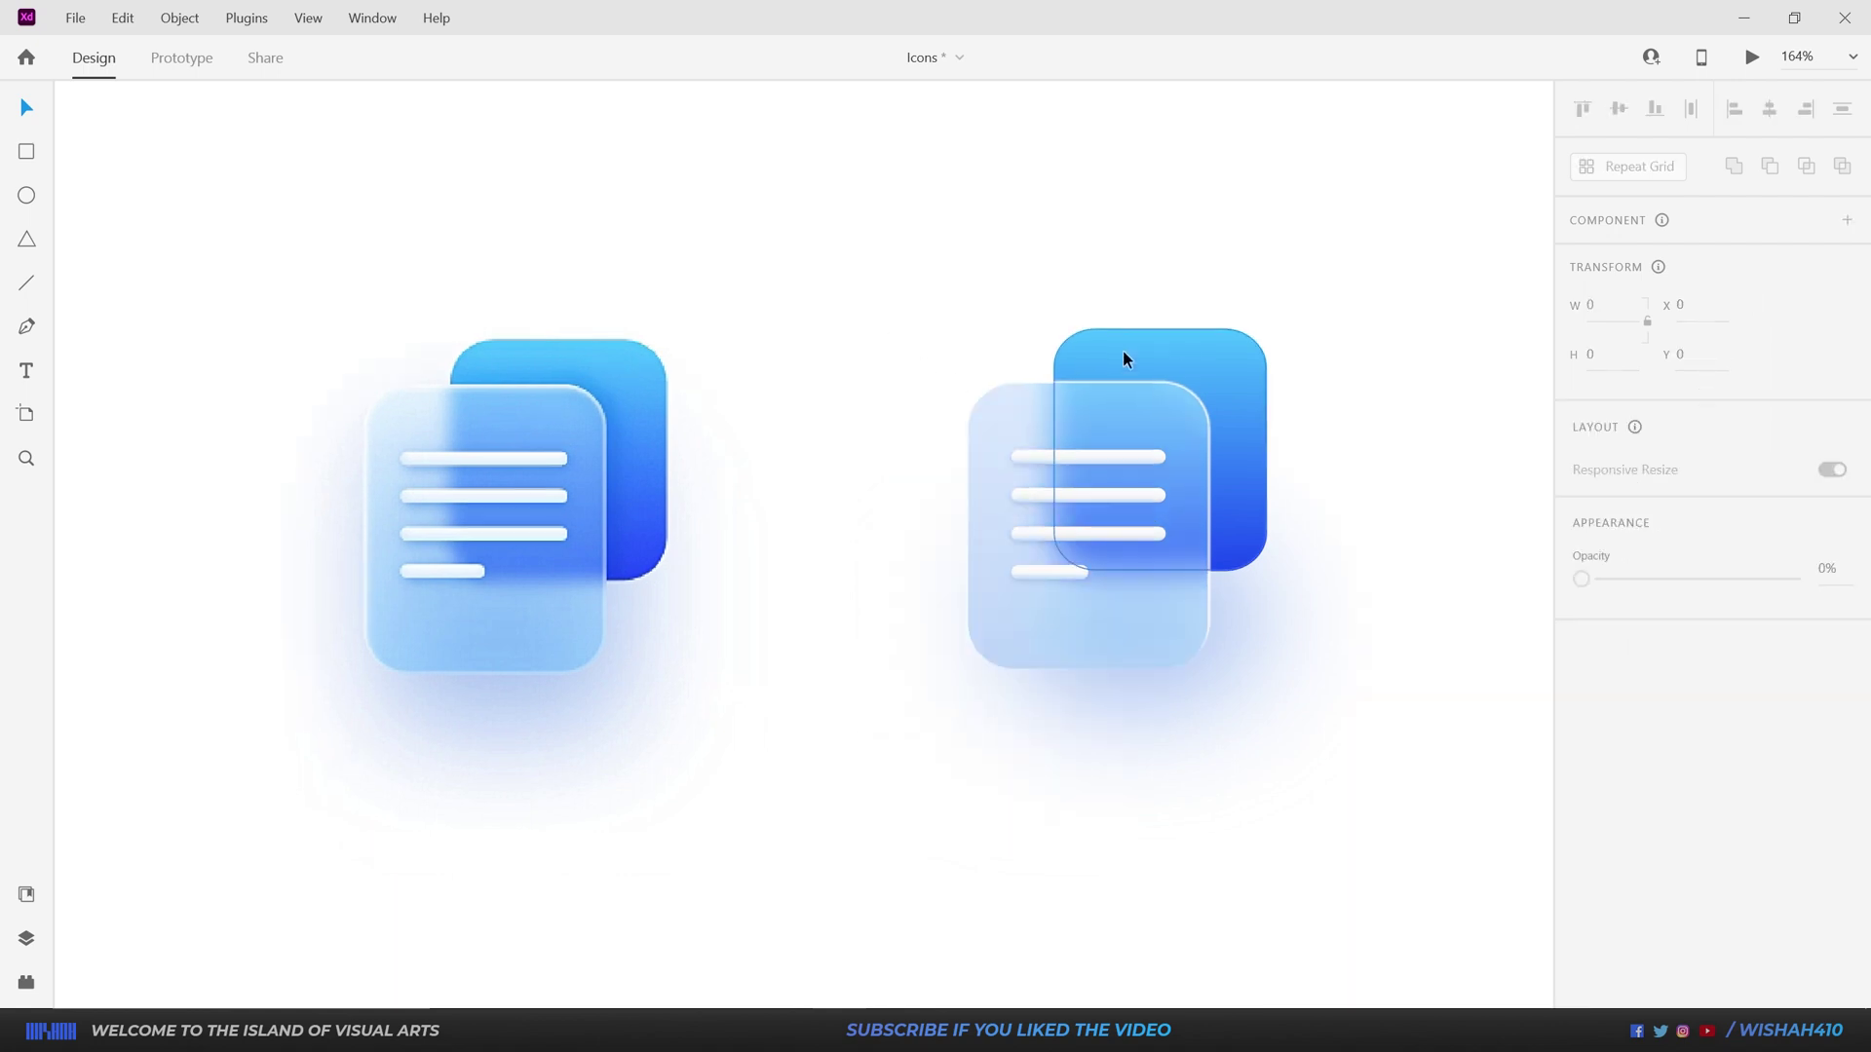
Step: Adjust the back blue card's top edge, leaving it 118.29 × 129.8
left_click(1122, 359)
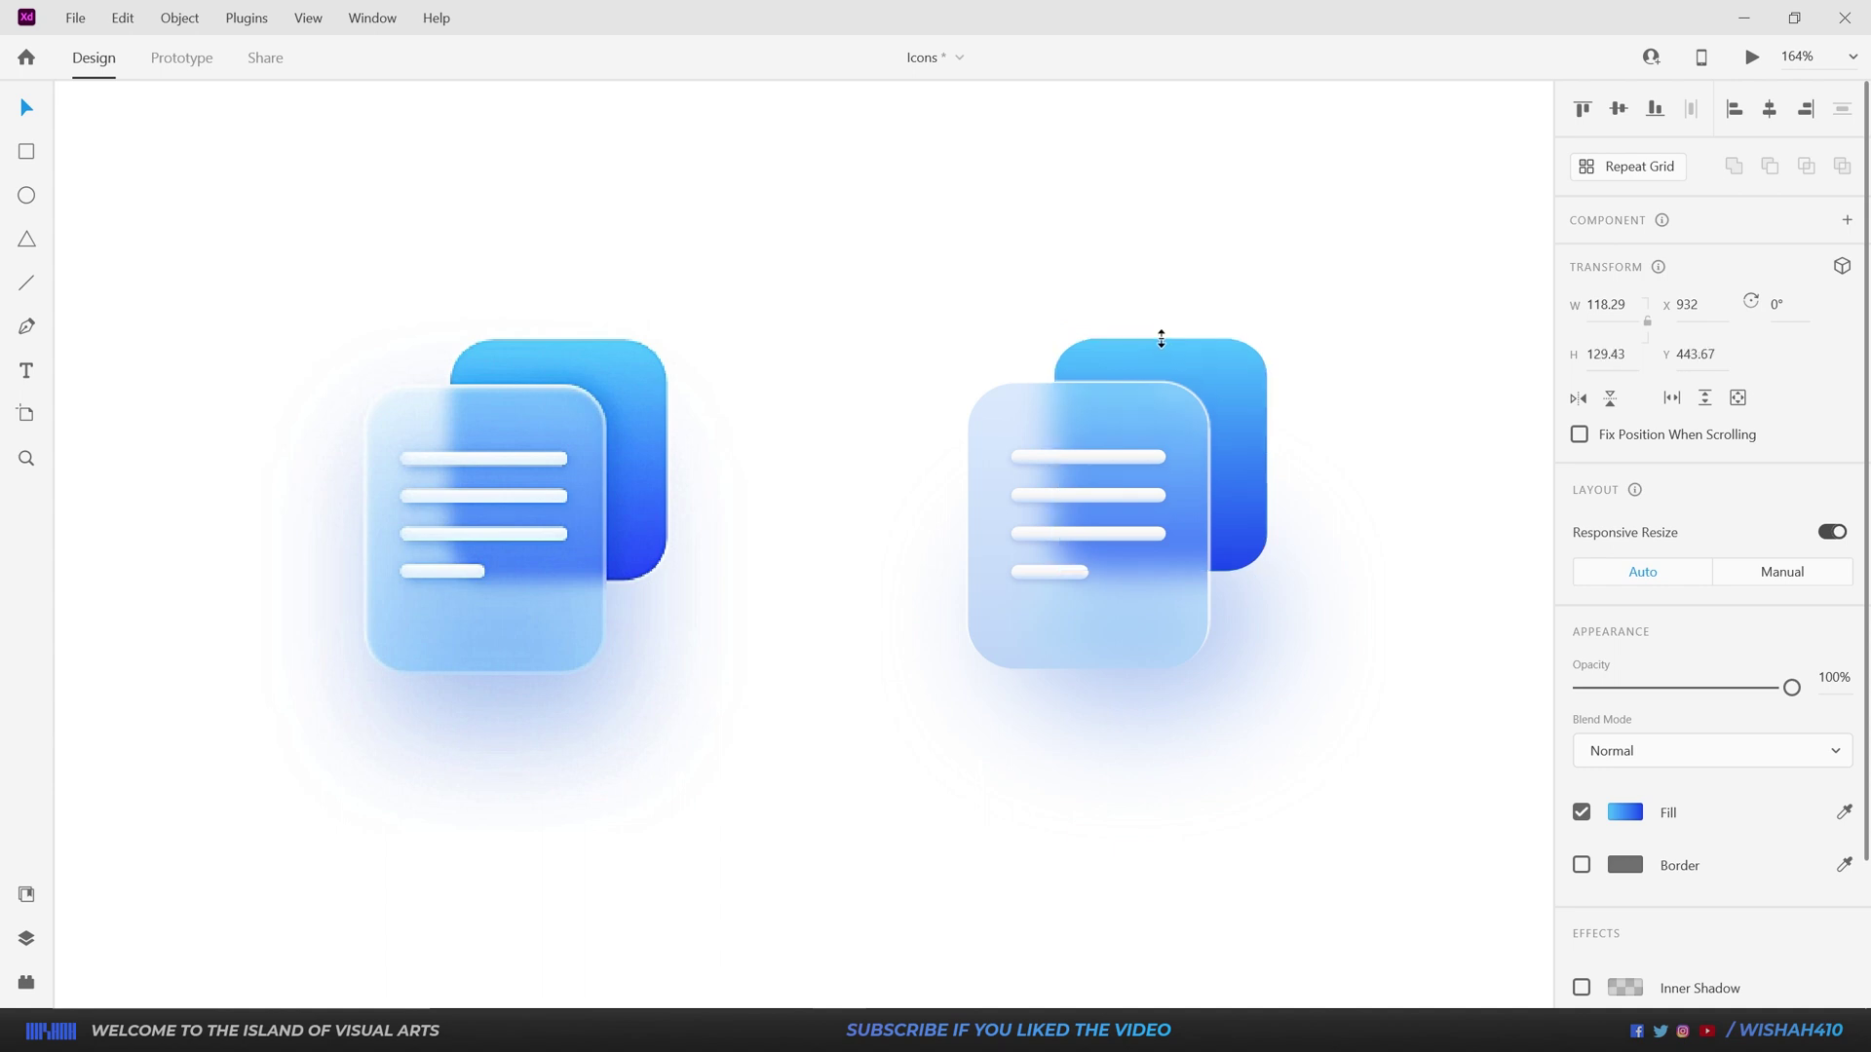
left_click(1119, 306)
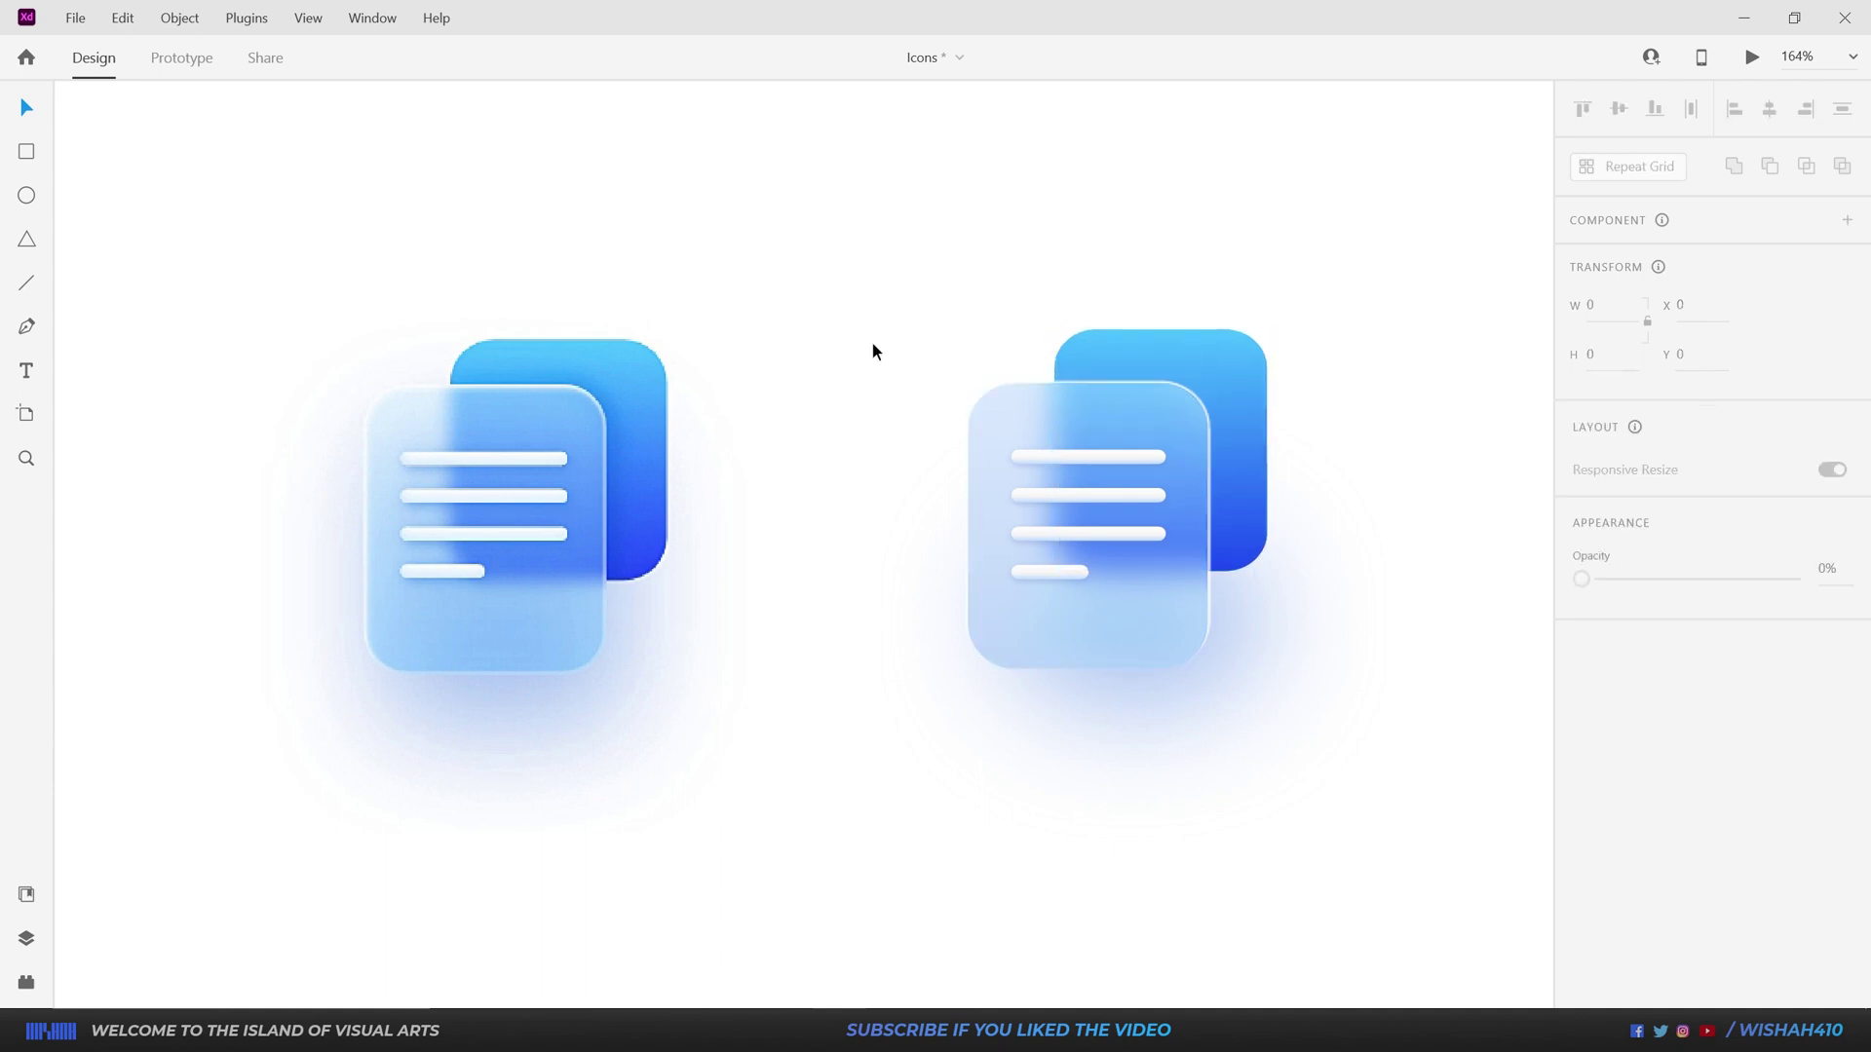
left_click(1125, 354)
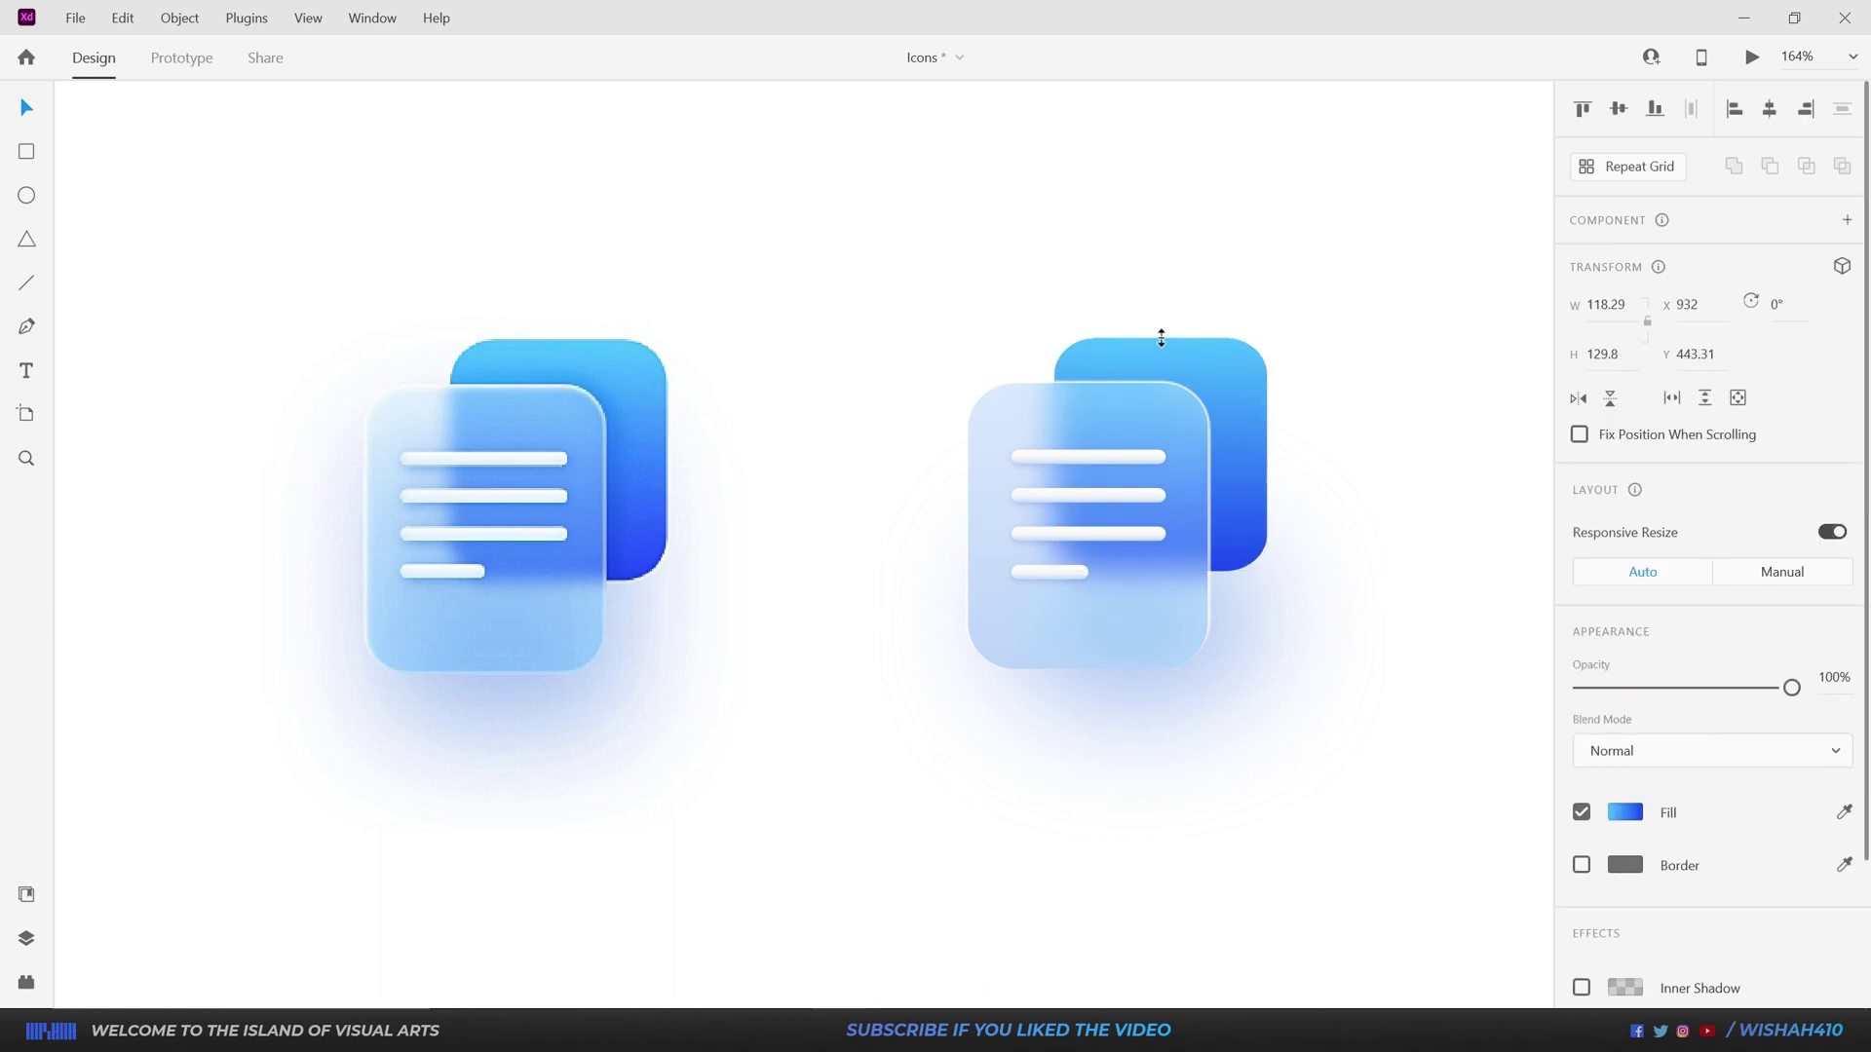
left_click(1119, 306)
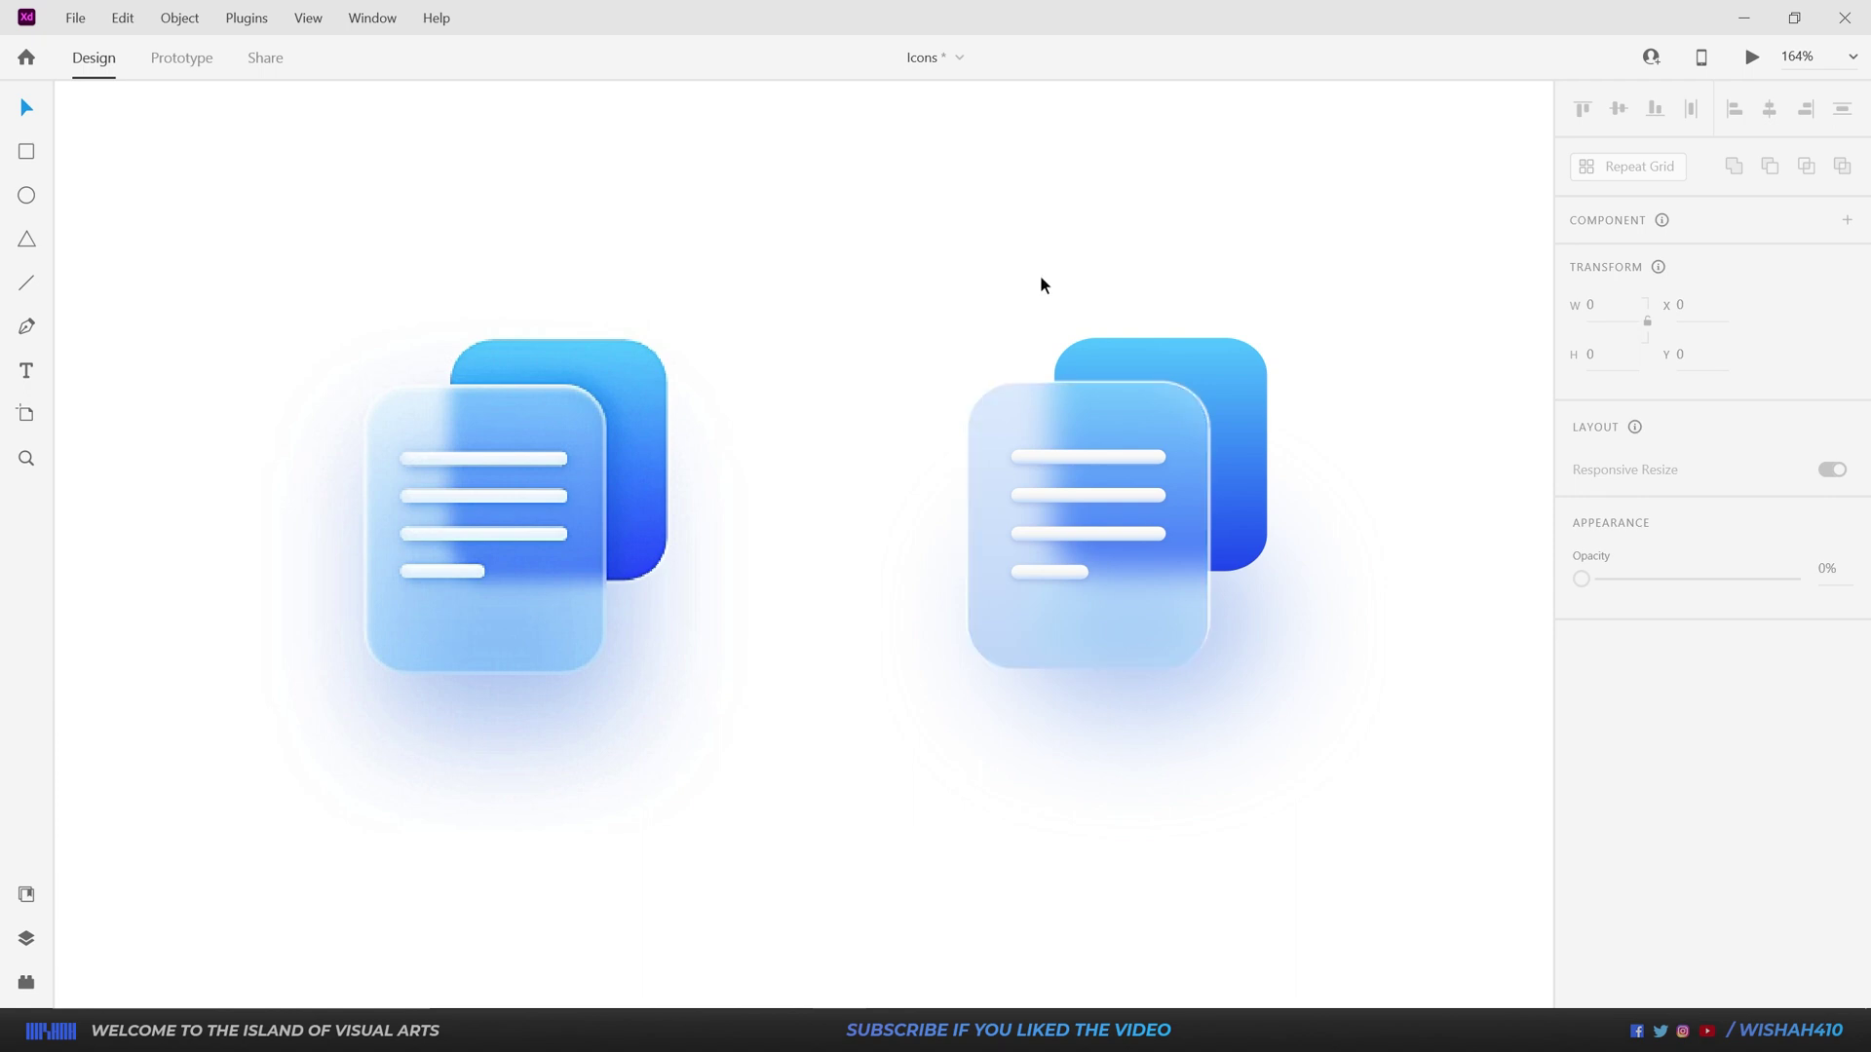
Step: Zoom out and pan to show the whole Web 1920 – 1 artboard of nine icons
scroll(1312, 471, "down", 5)
scroll(1228, 482, "up", 2)
scroll(1527, 716, "left", 10)
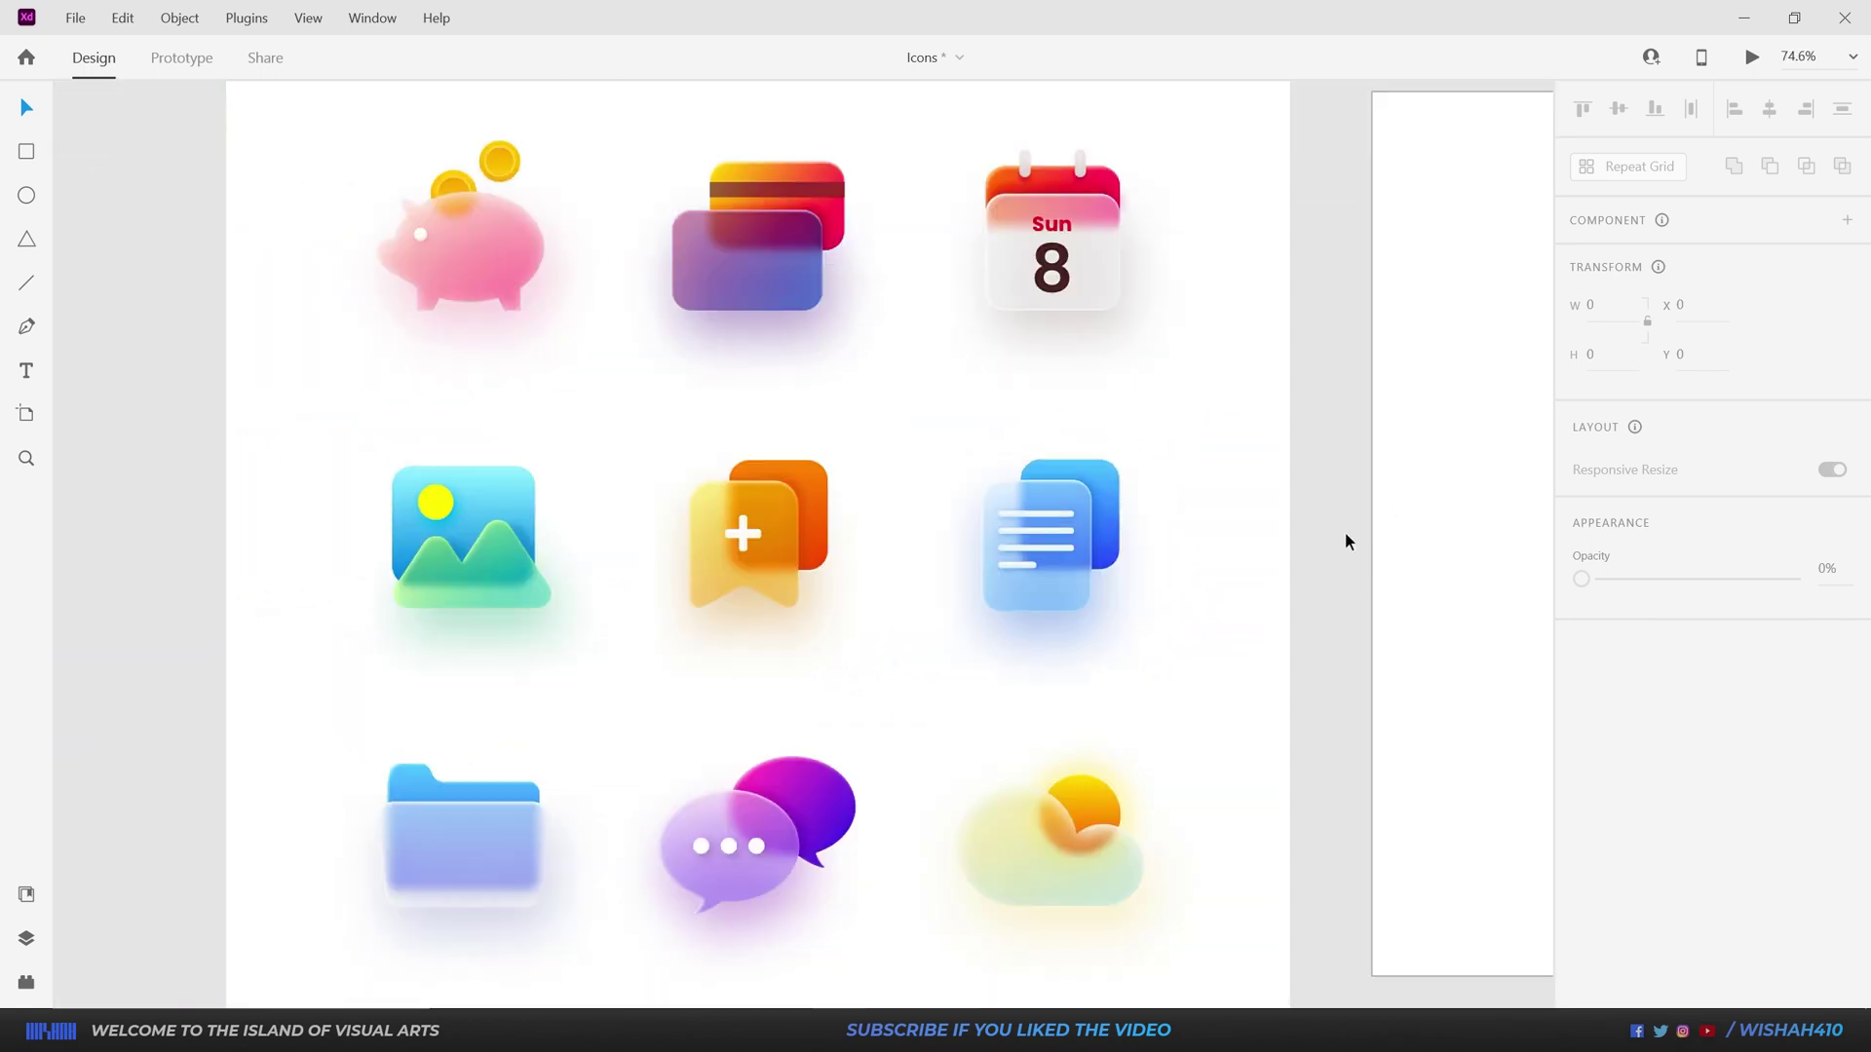
scroll(1354, 551, "right", 2)
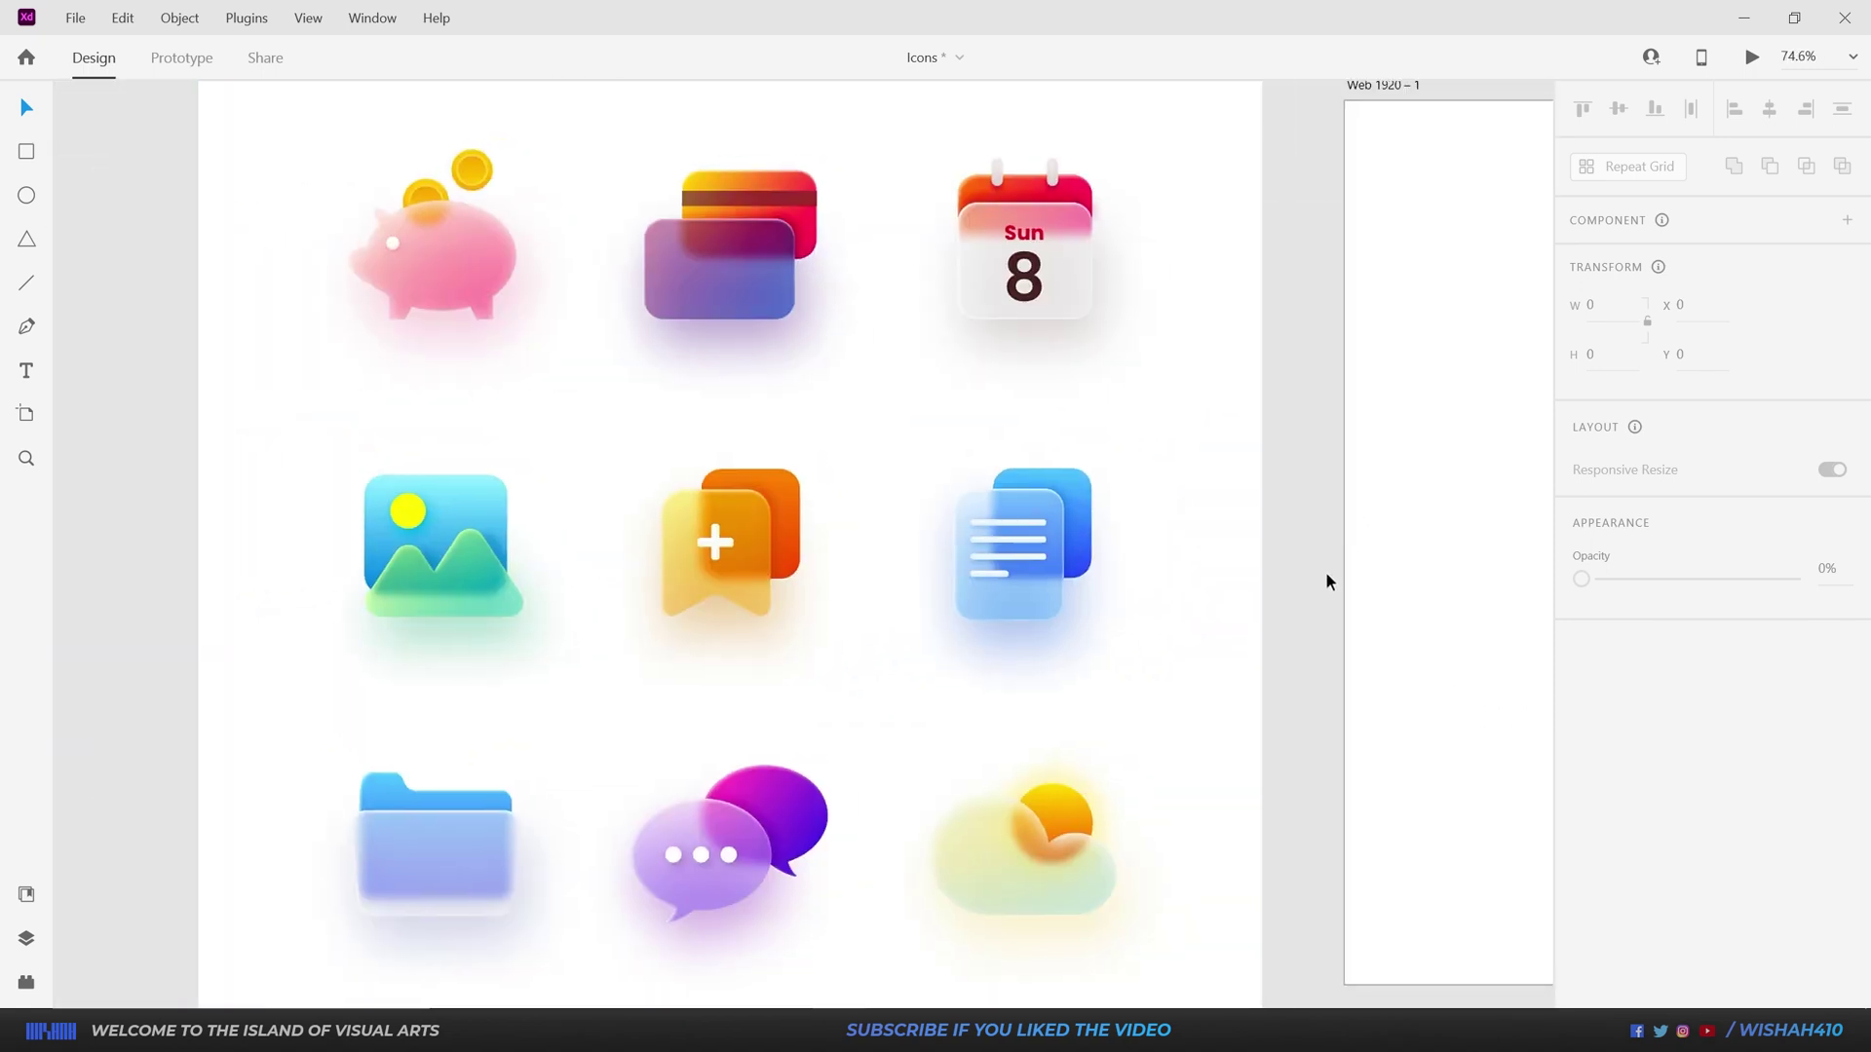